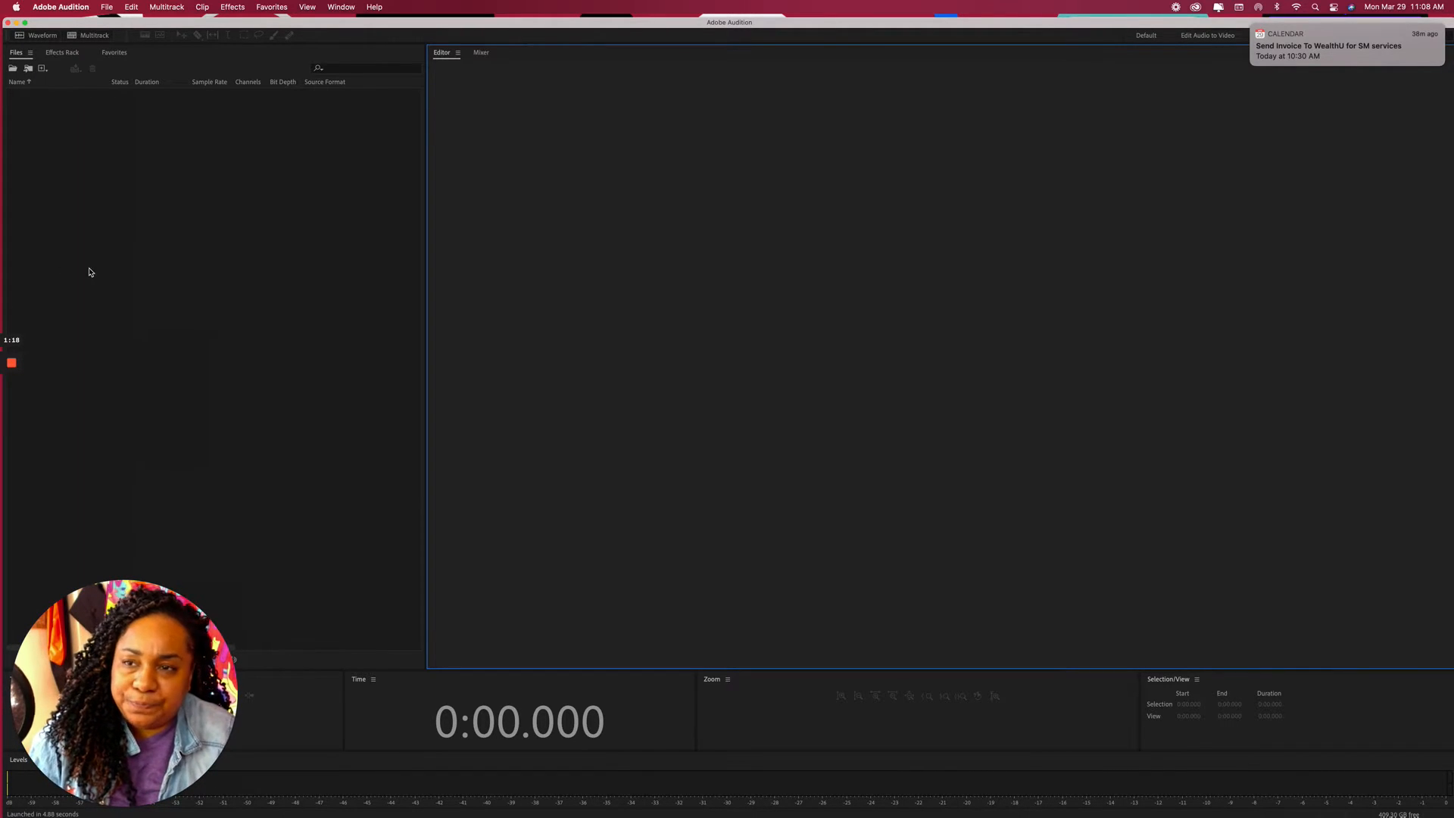
Dismiss the Calendar alert, slide the Audition window left, and select the desktop drive.
mouse_move(1345, 31)
click(1252, 26)
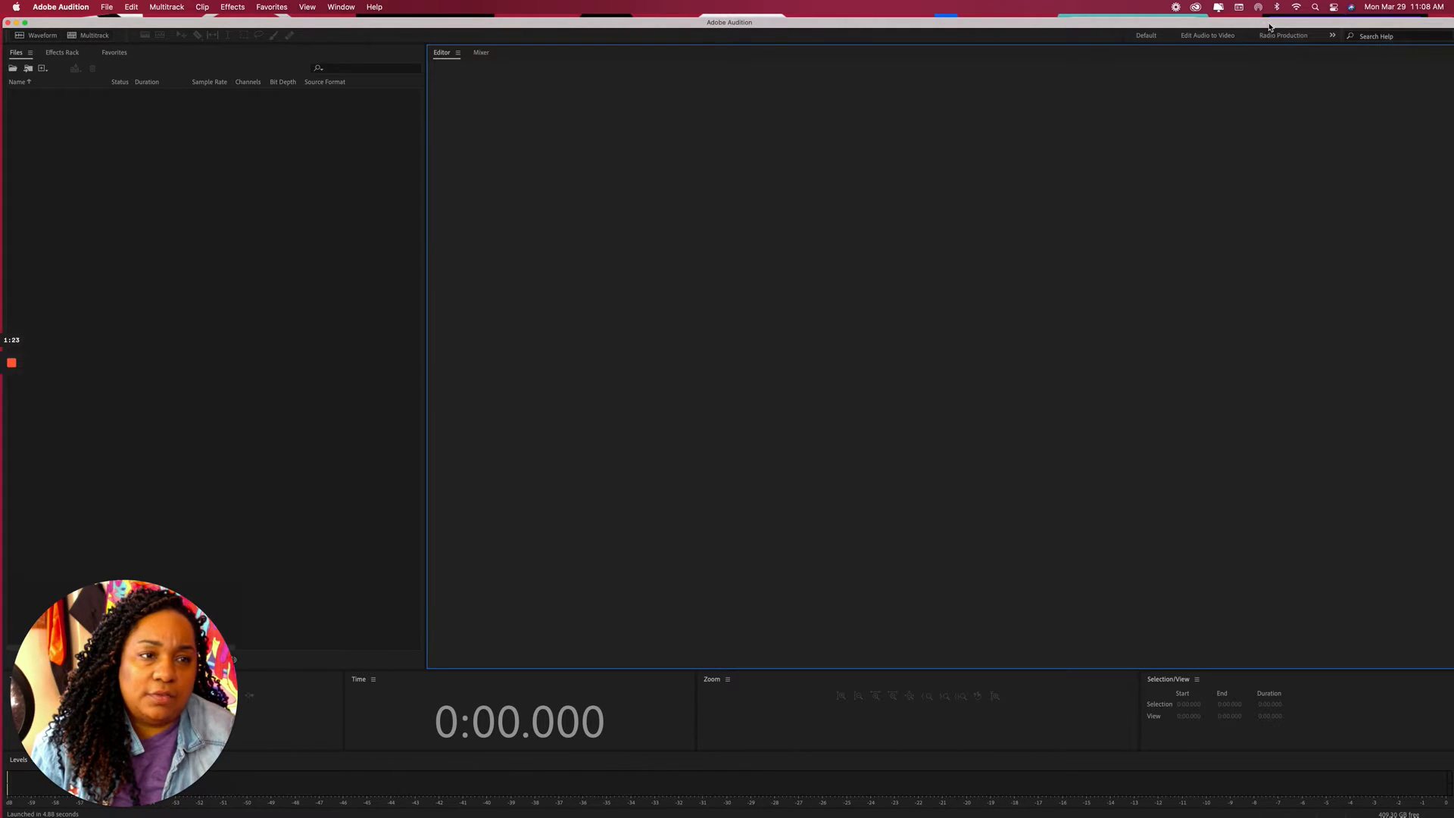
drag(1264, 23, 743, 15)
click(1367, 55)
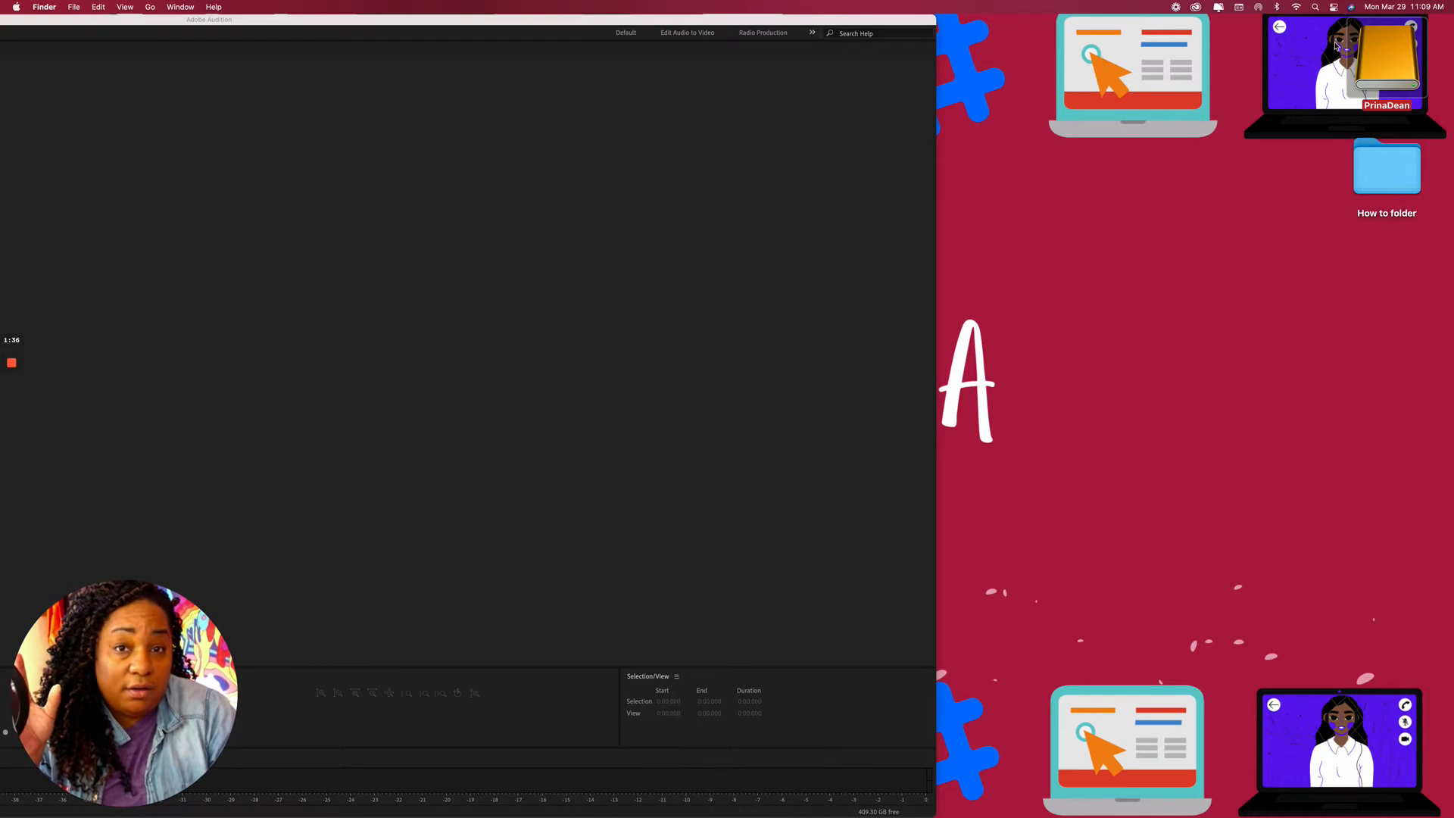
Open the drive and its media folder, then widen and reposition the Finder window.
double_click(1388, 65)
click(524, 433)
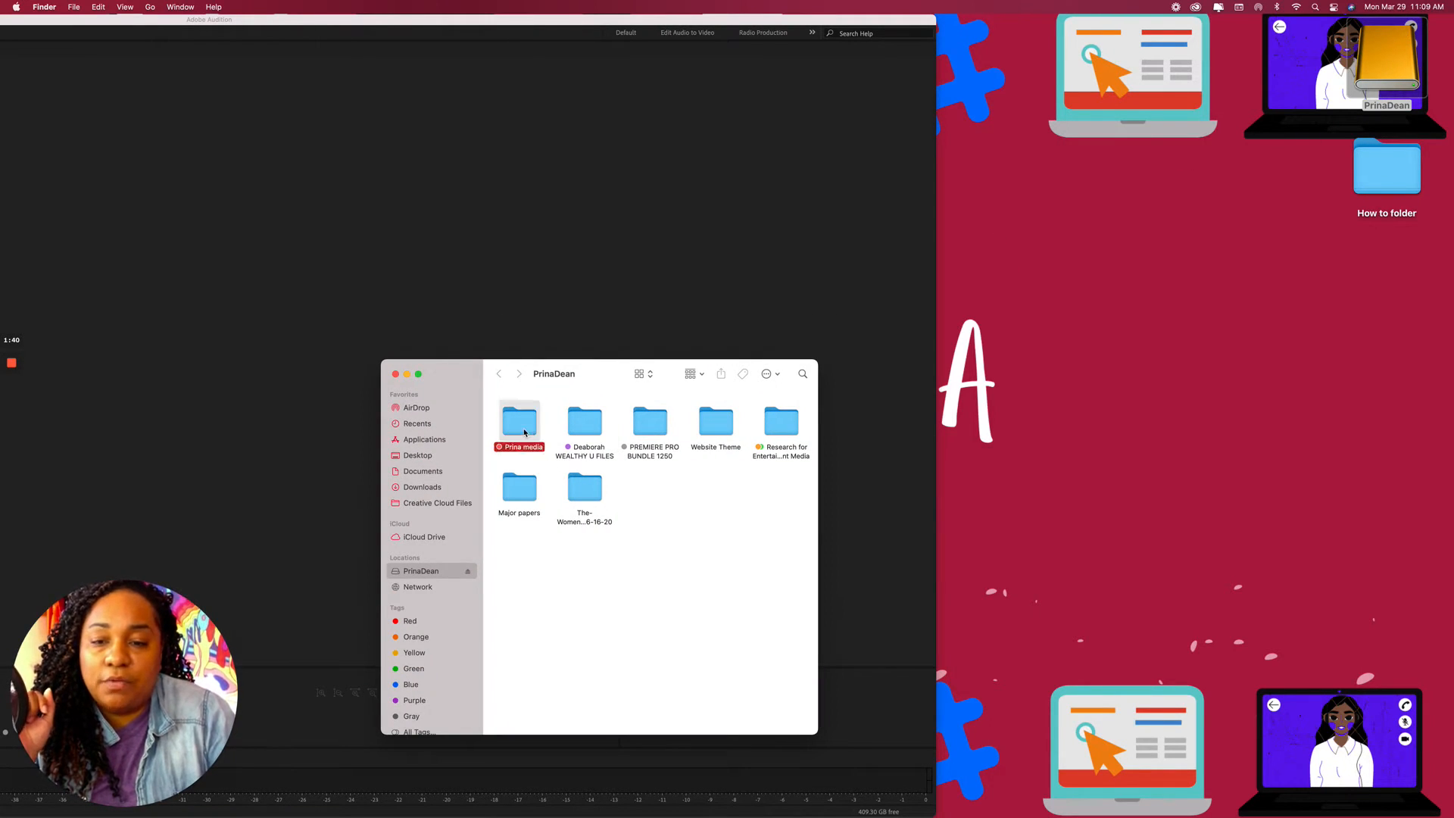
double_click(524, 433)
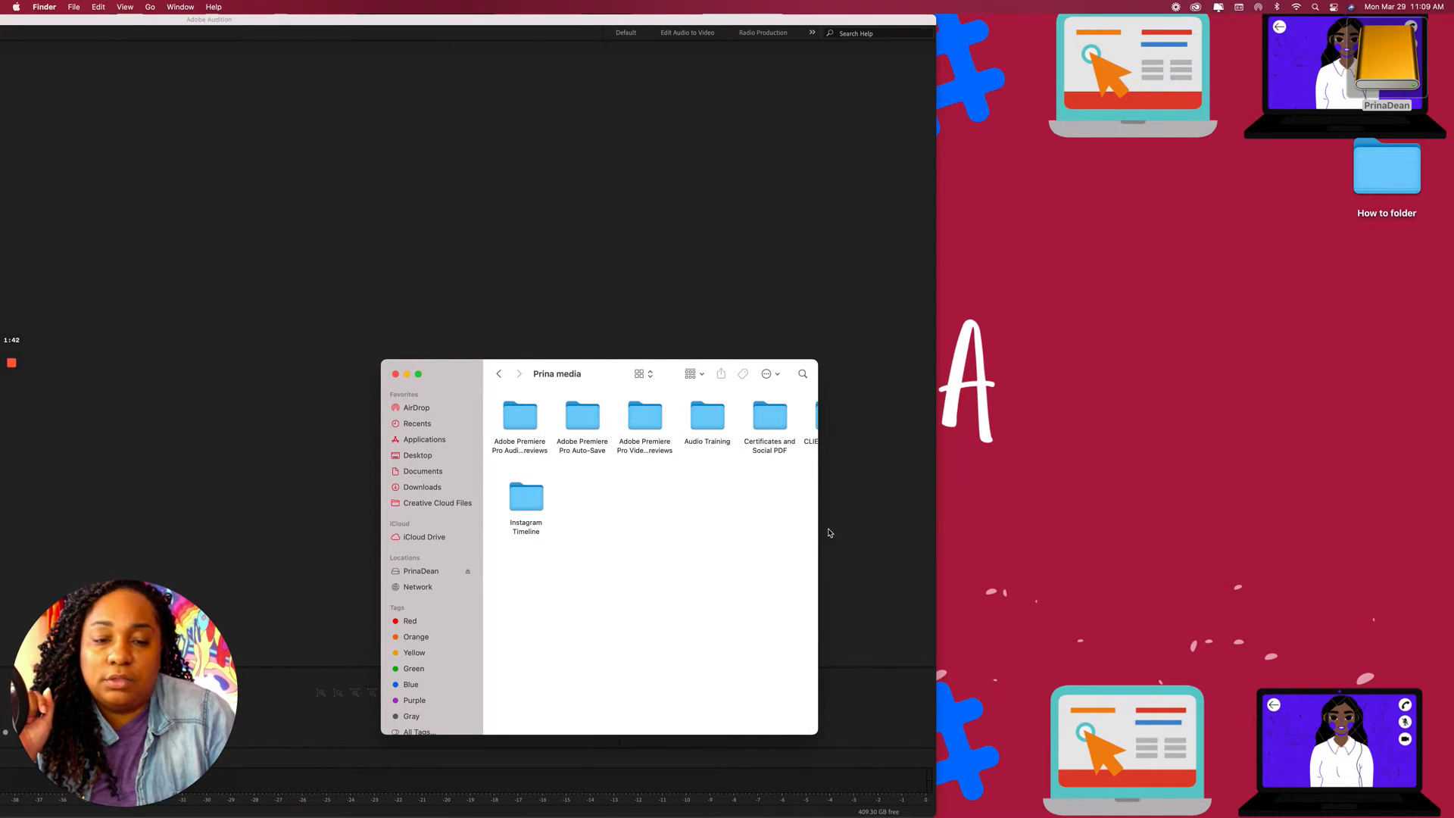
drag(818, 528, 1205, 528)
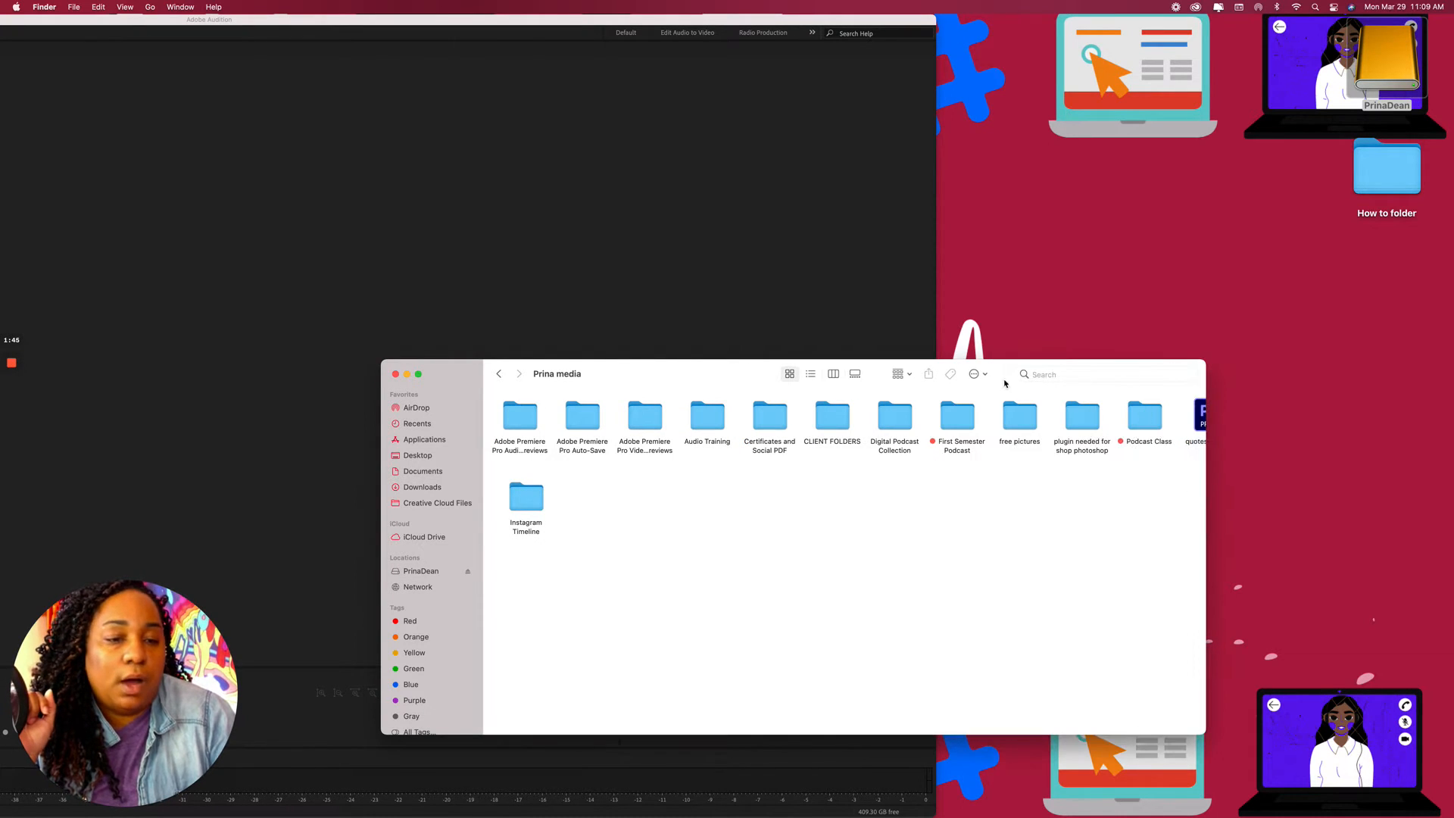
drag(720, 384, 840, 157)
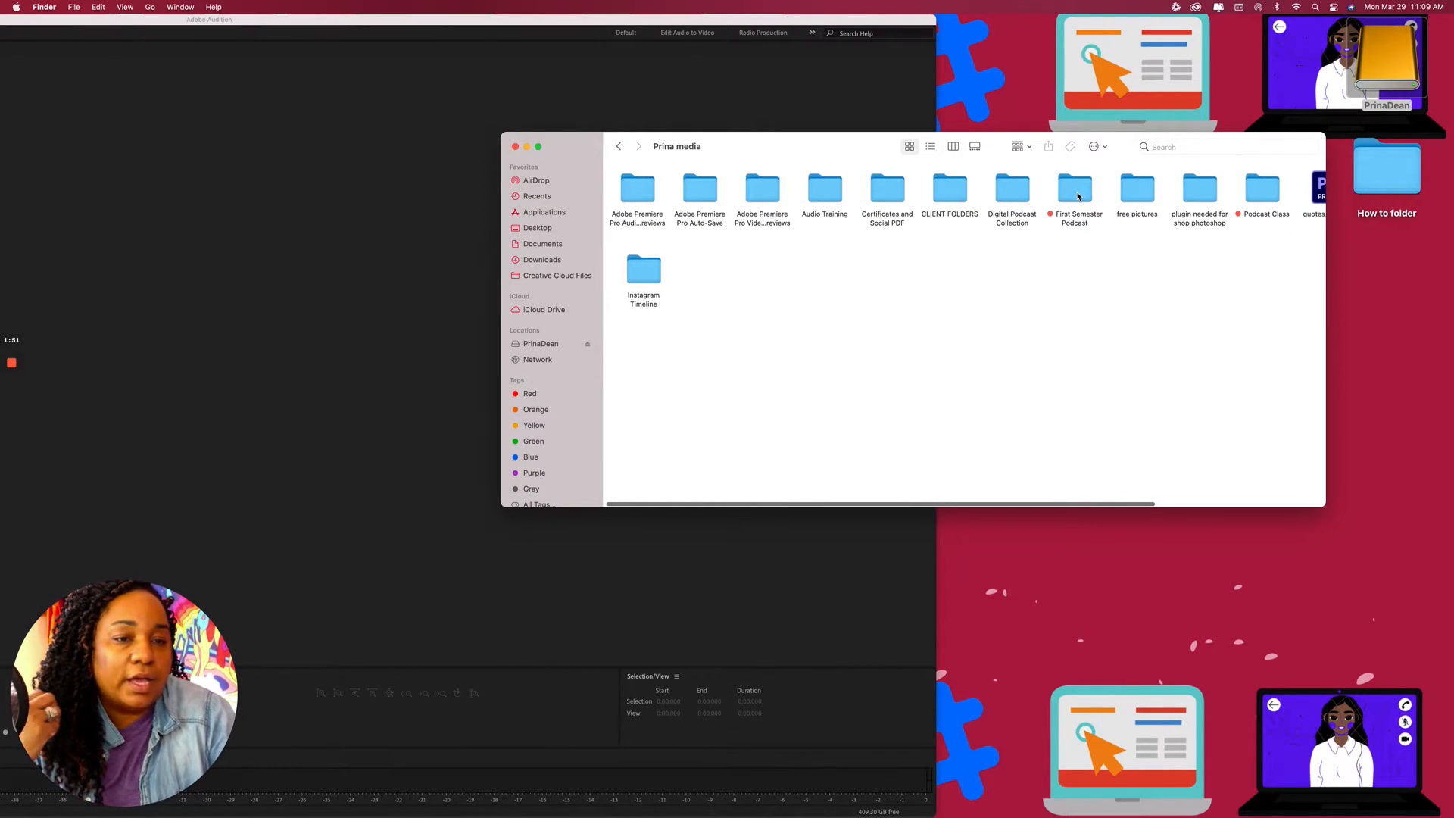
In First Semester Podcast, line up Chapter1, Chapter2 and Chapter3 and peek into Music.
double_click(1076, 190)
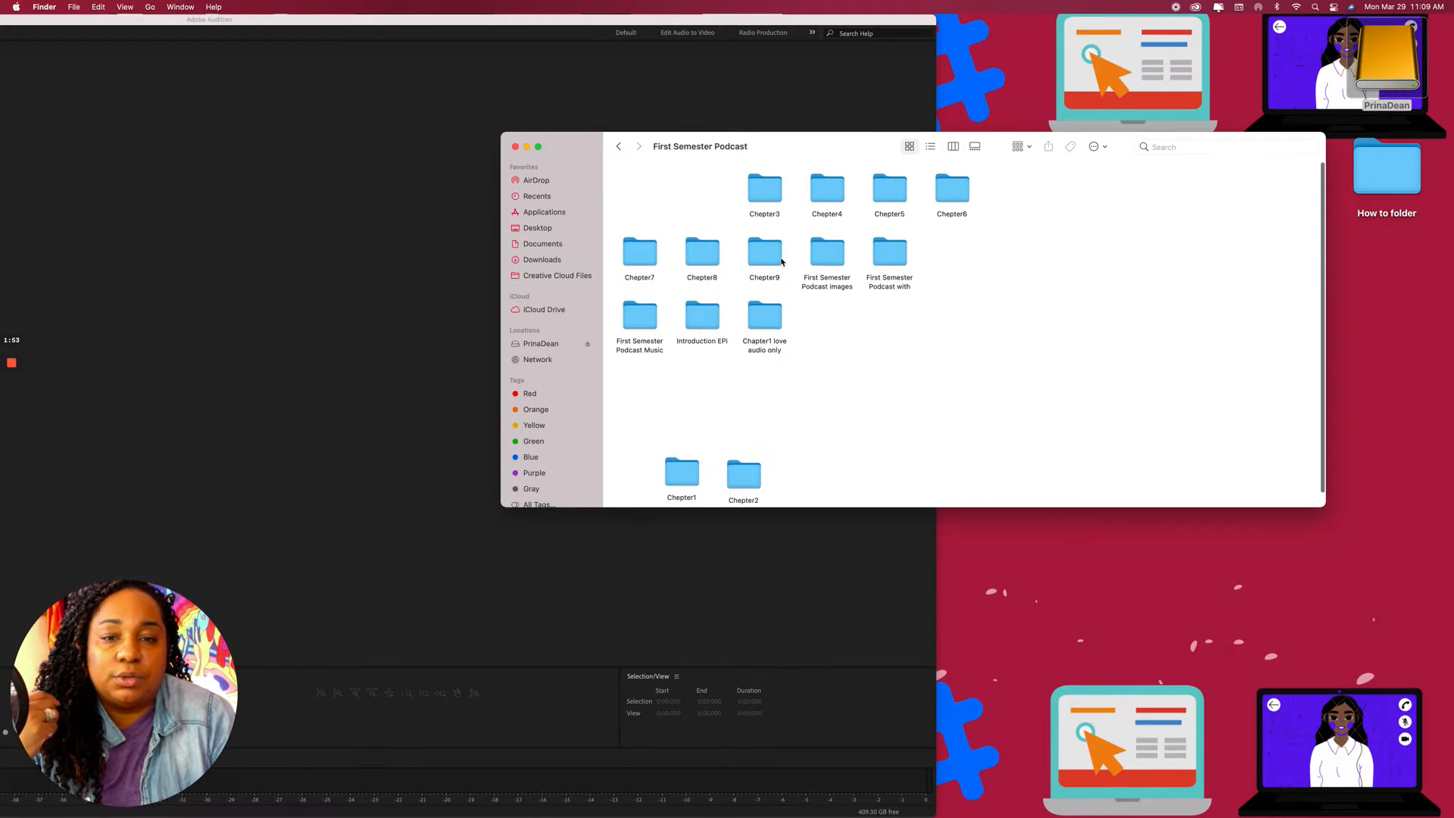
drag(682, 476, 654, 430)
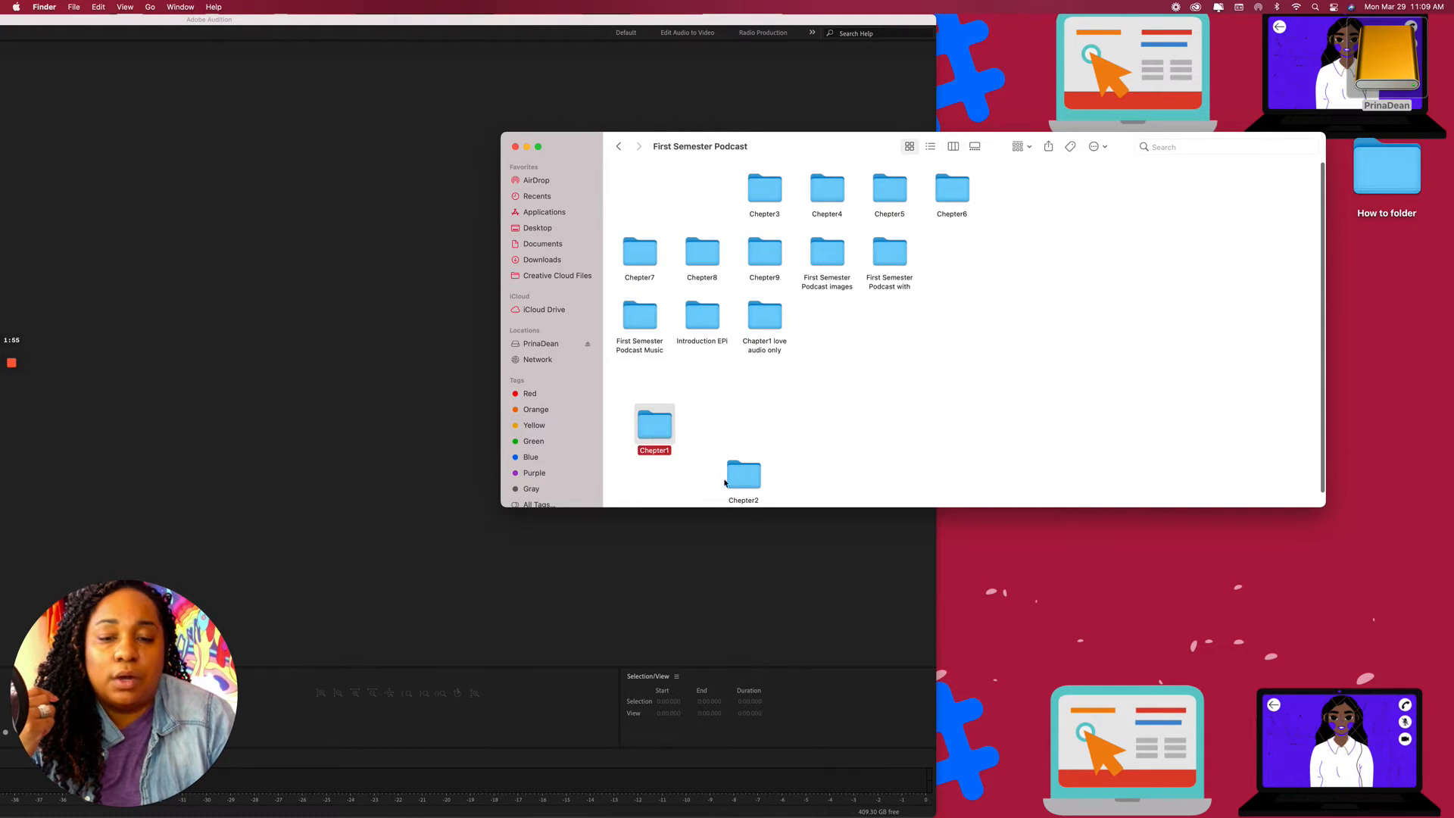
drag(749, 482, 739, 443)
drag(764, 189, 812, 416)
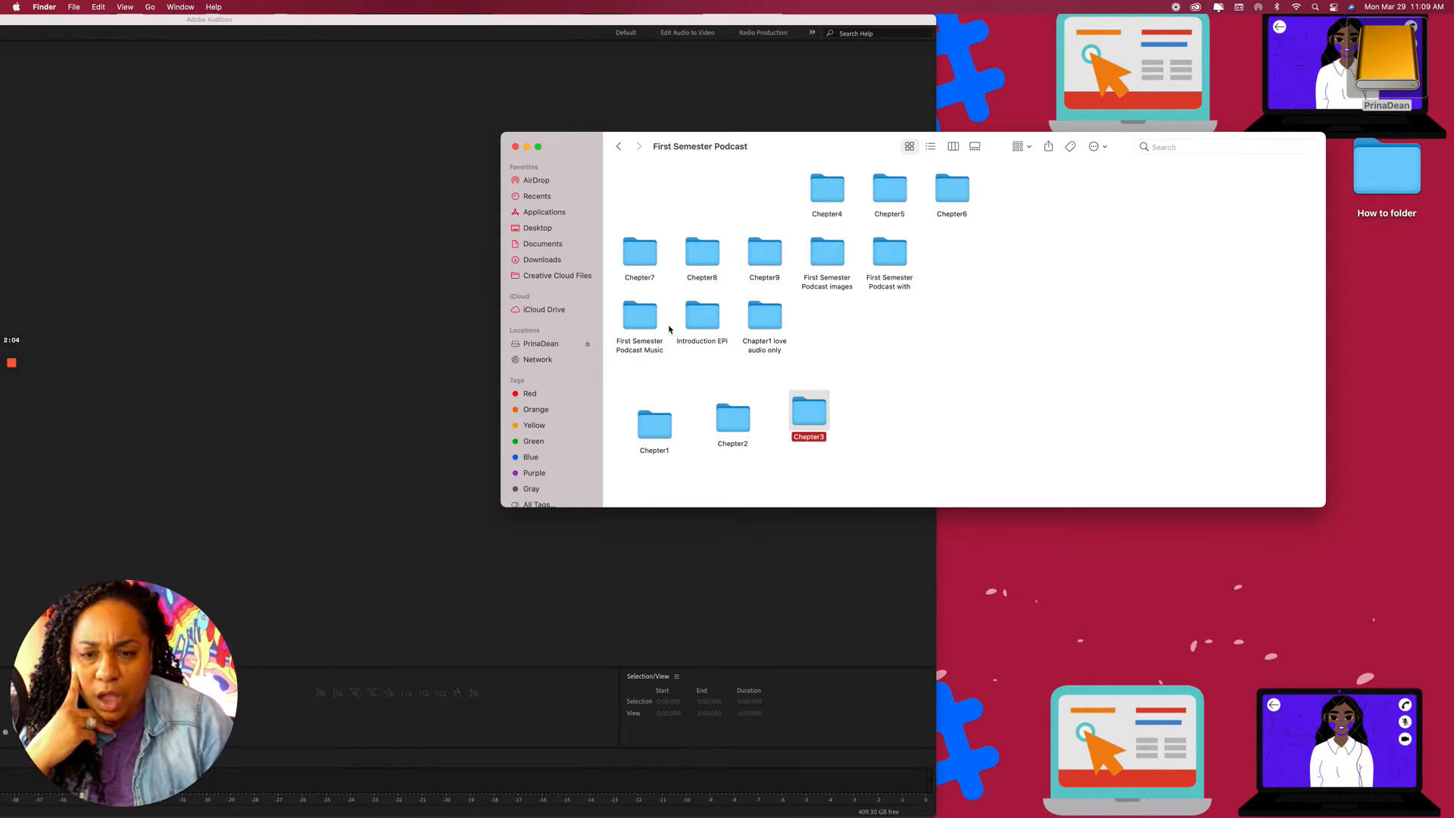
double_click(645, 325)
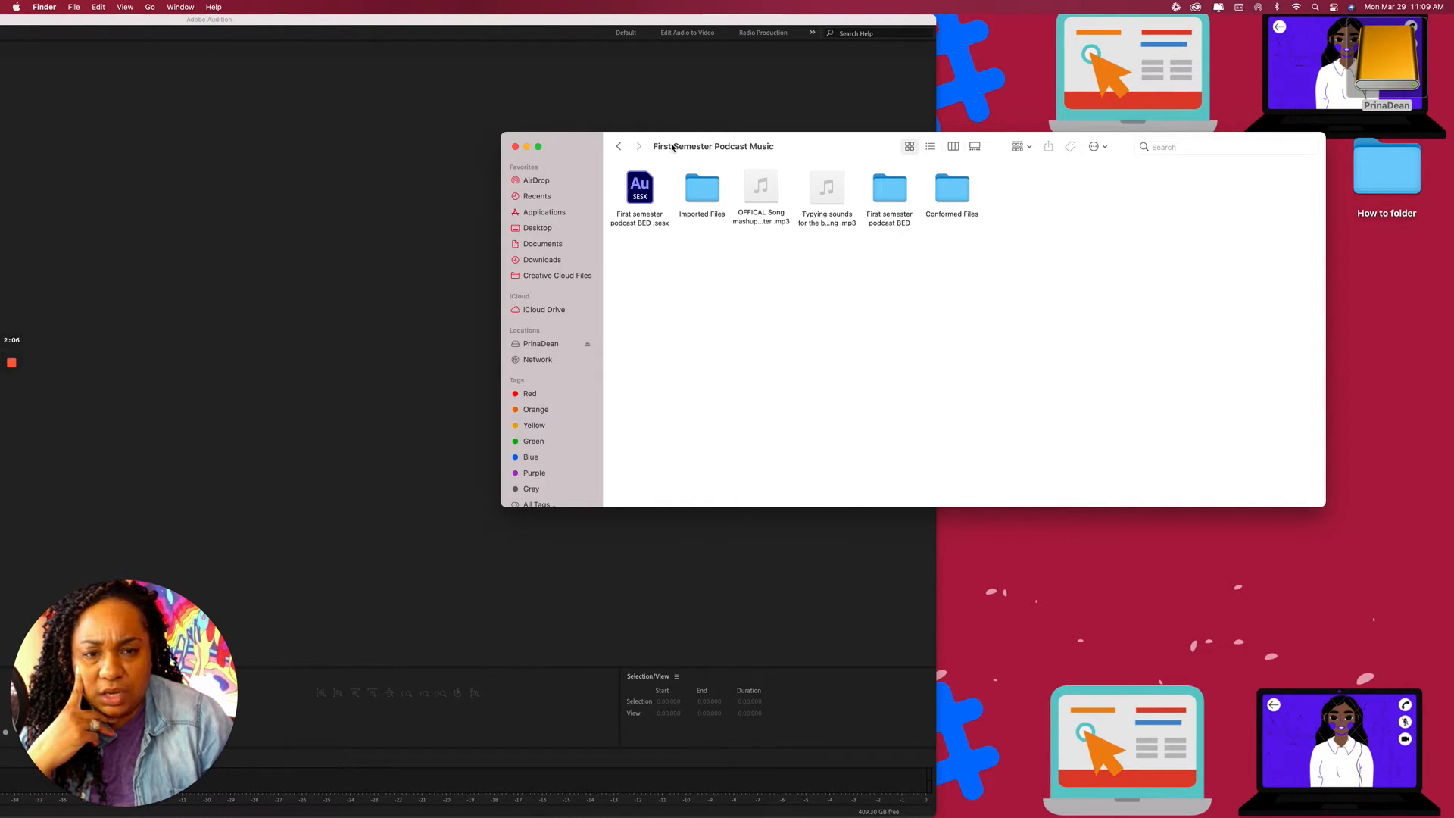
click(620, 147)
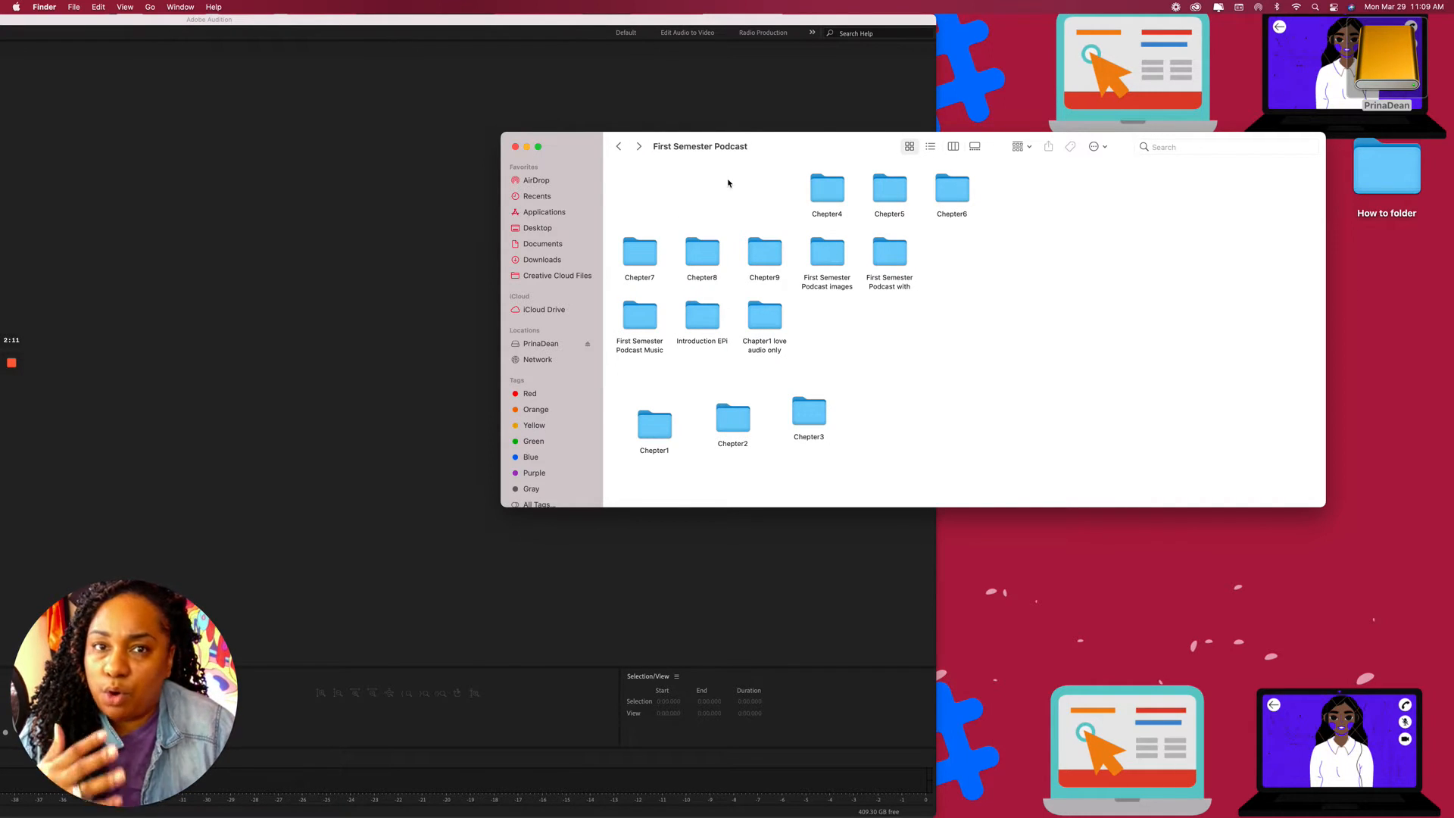
Add a new folder called 'Sample folder BED' in First Semester Podcast, then close Finder.
right_click(1015, 286)
click(1026, 286)
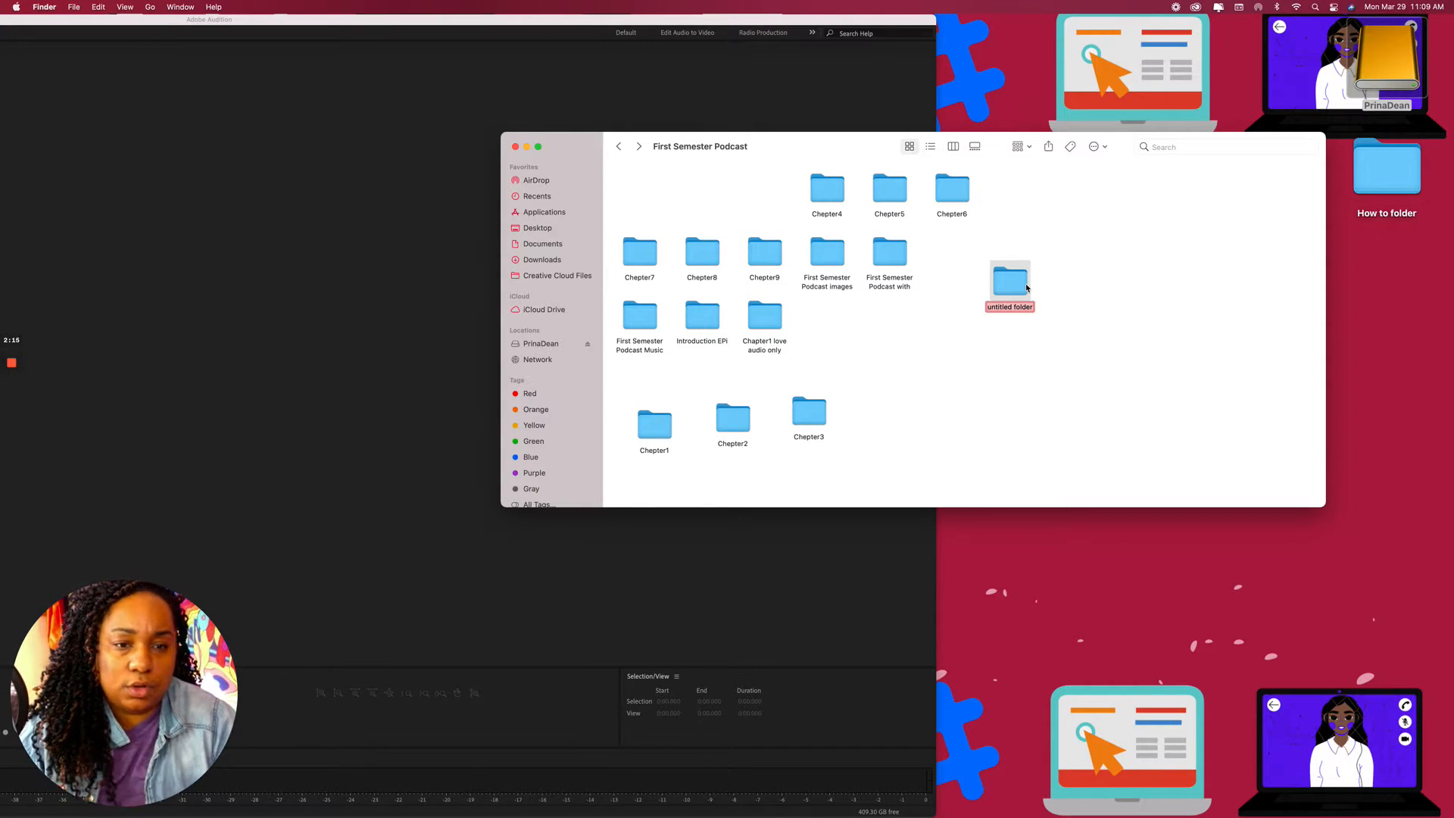
text(Samole d)
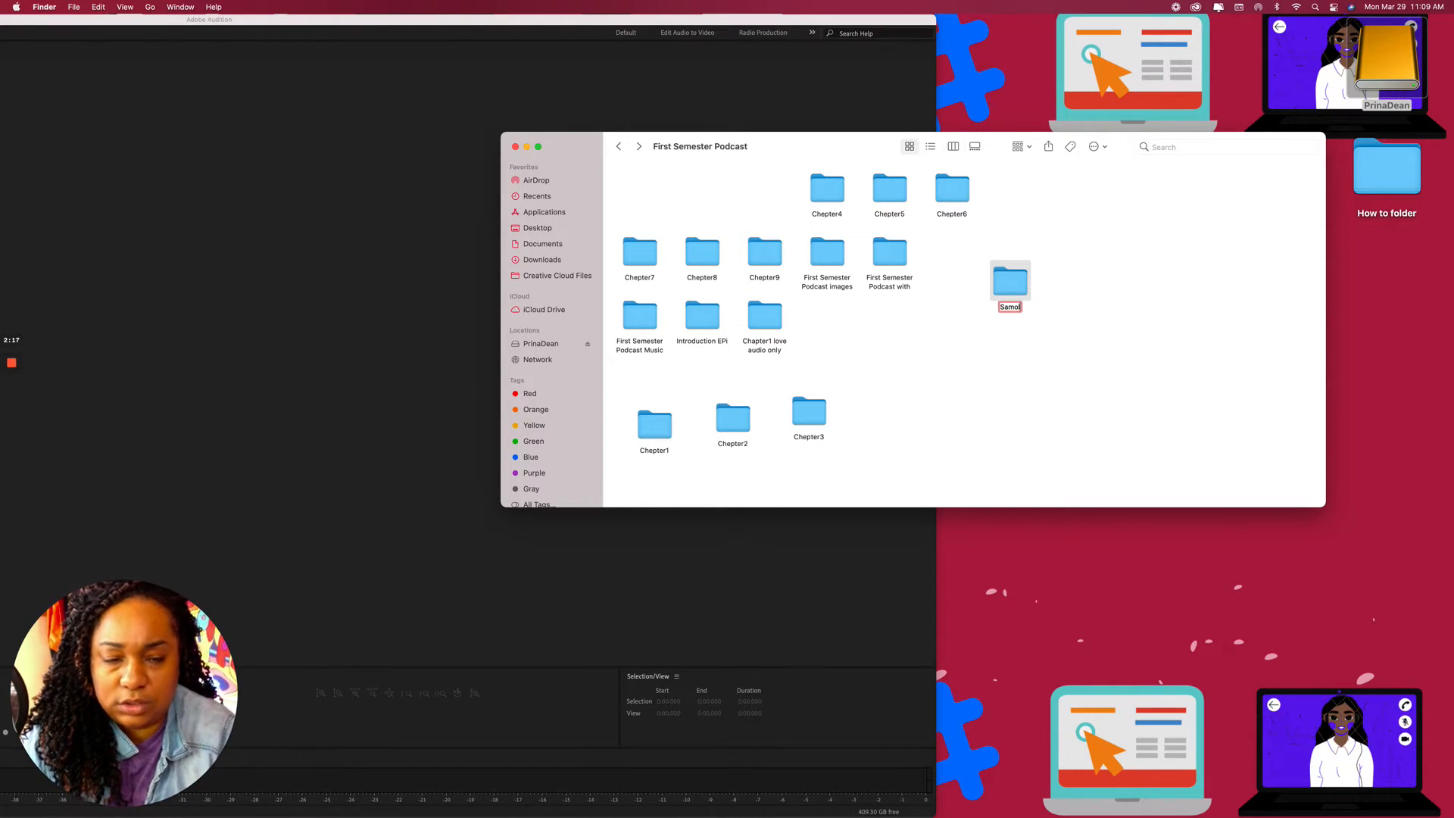
key(BackSpace)
key(BackSpace)
key(BackSpace)
key(BackSpace)
key(BackSpace)
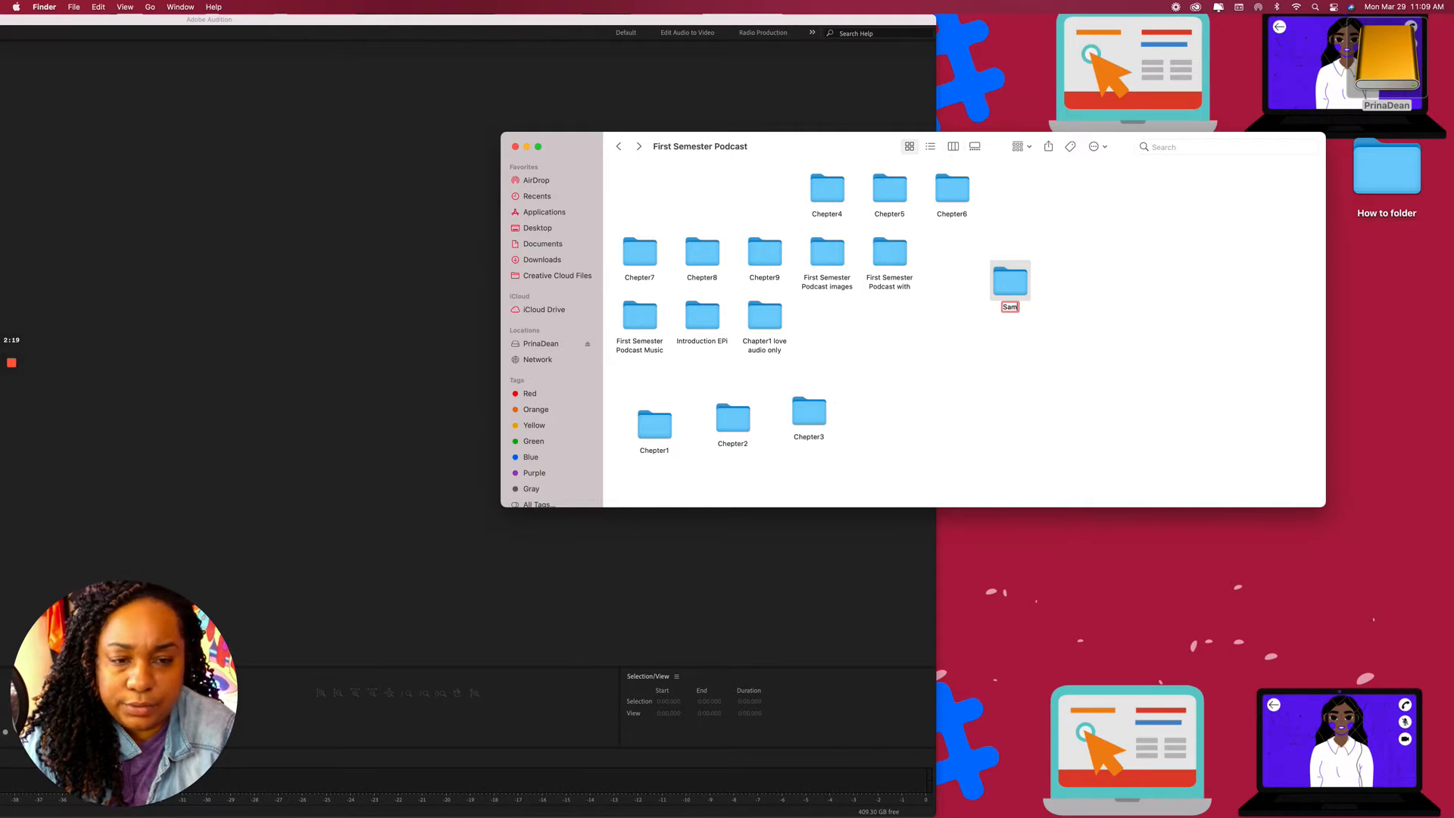
text(ple fold)
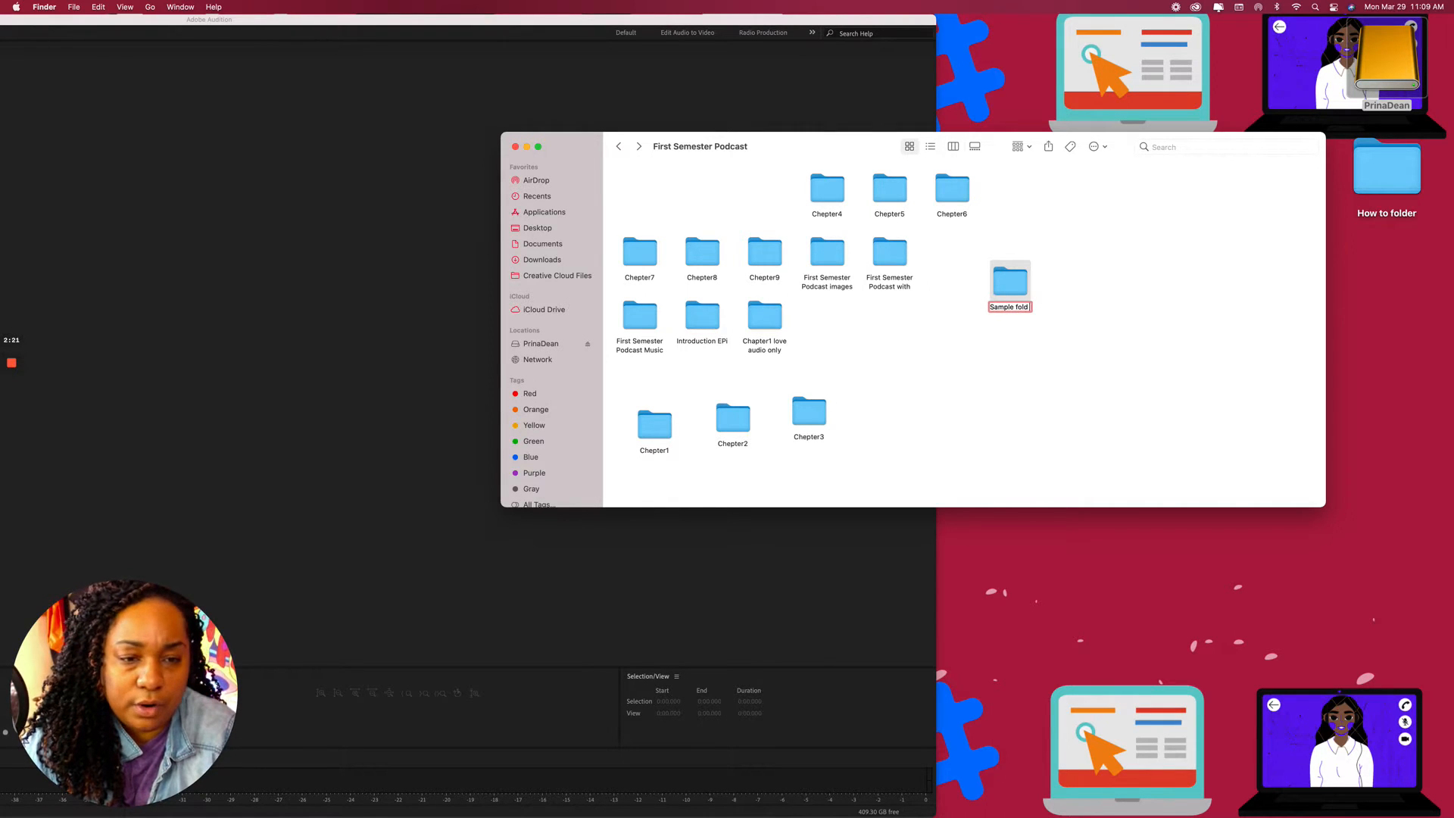
key(BackSpace)
text(der)
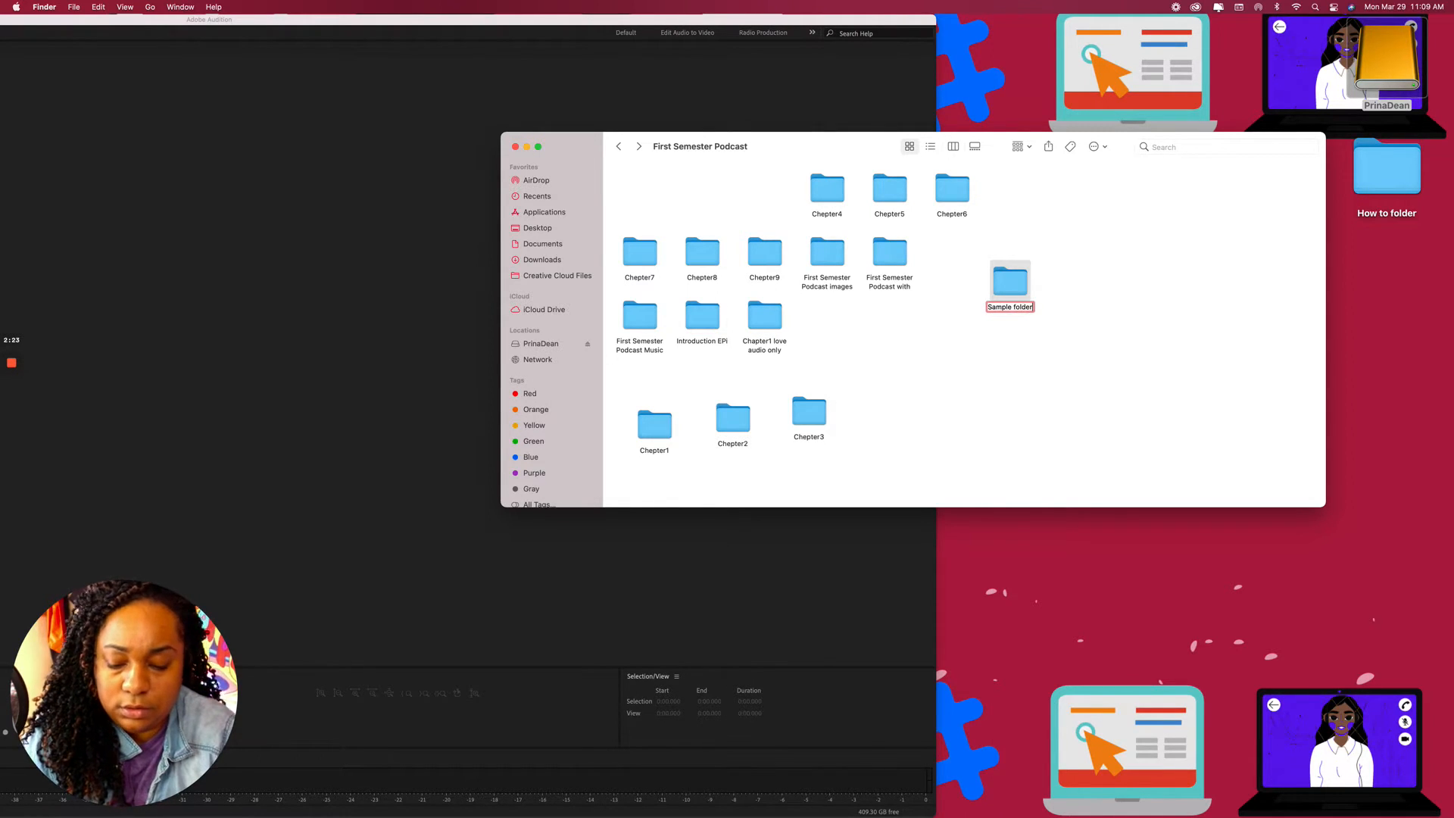
text( BED)
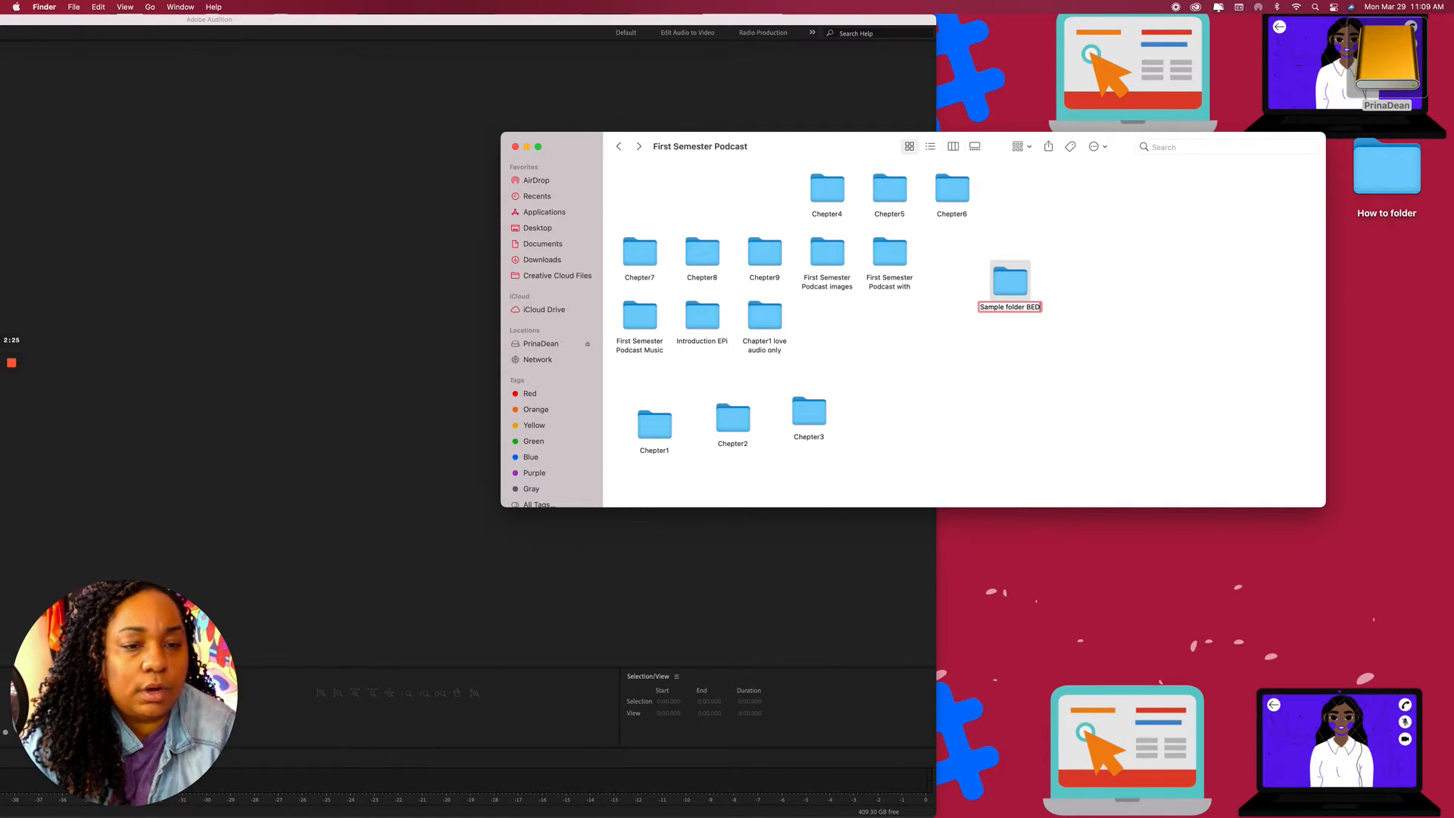
click(1042, 283)
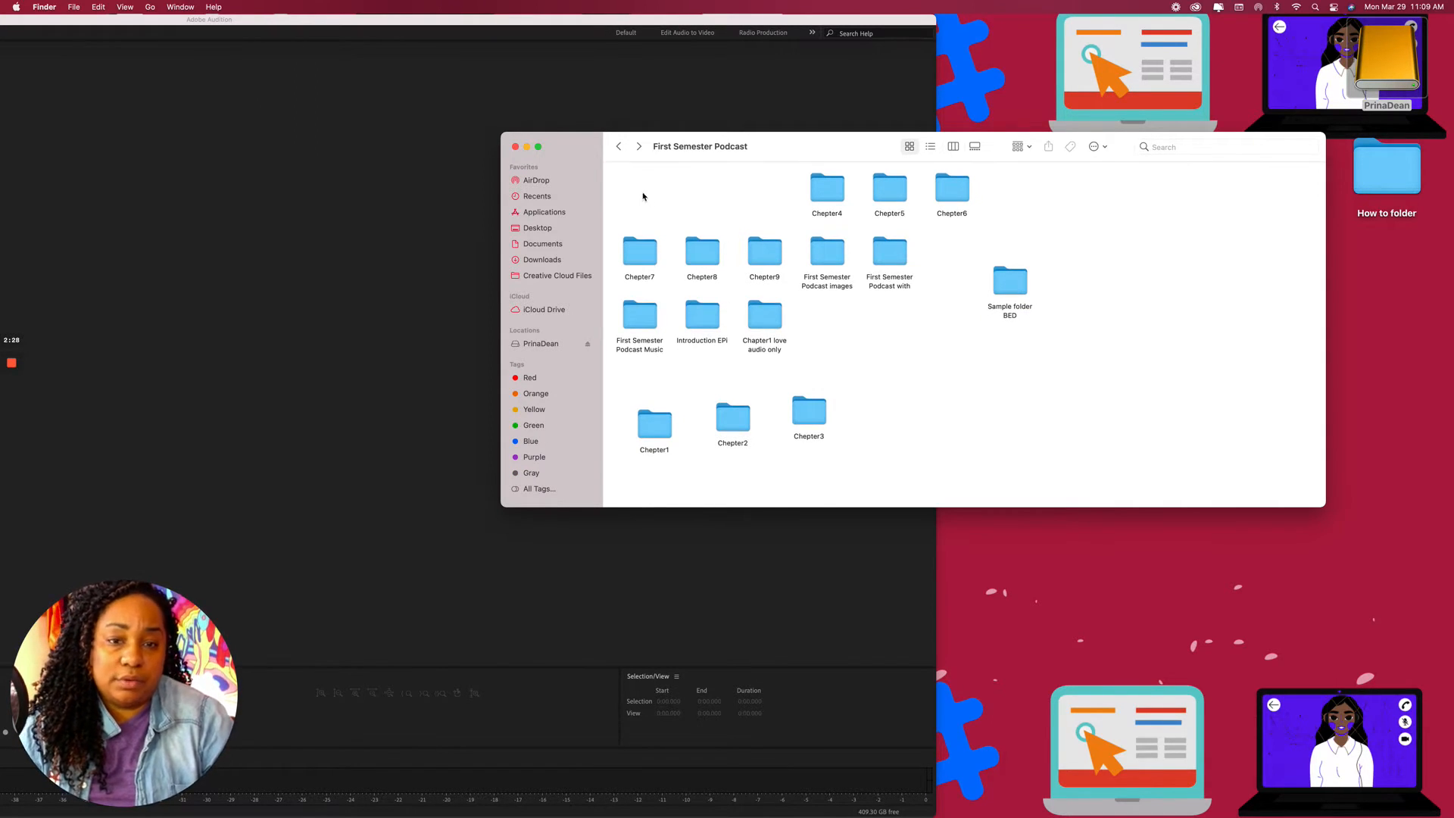
click(515, 147)
Maximize Audition, start a multitrack session named 'Sample Bed', and browse for its folder.
double_click(464, 33)
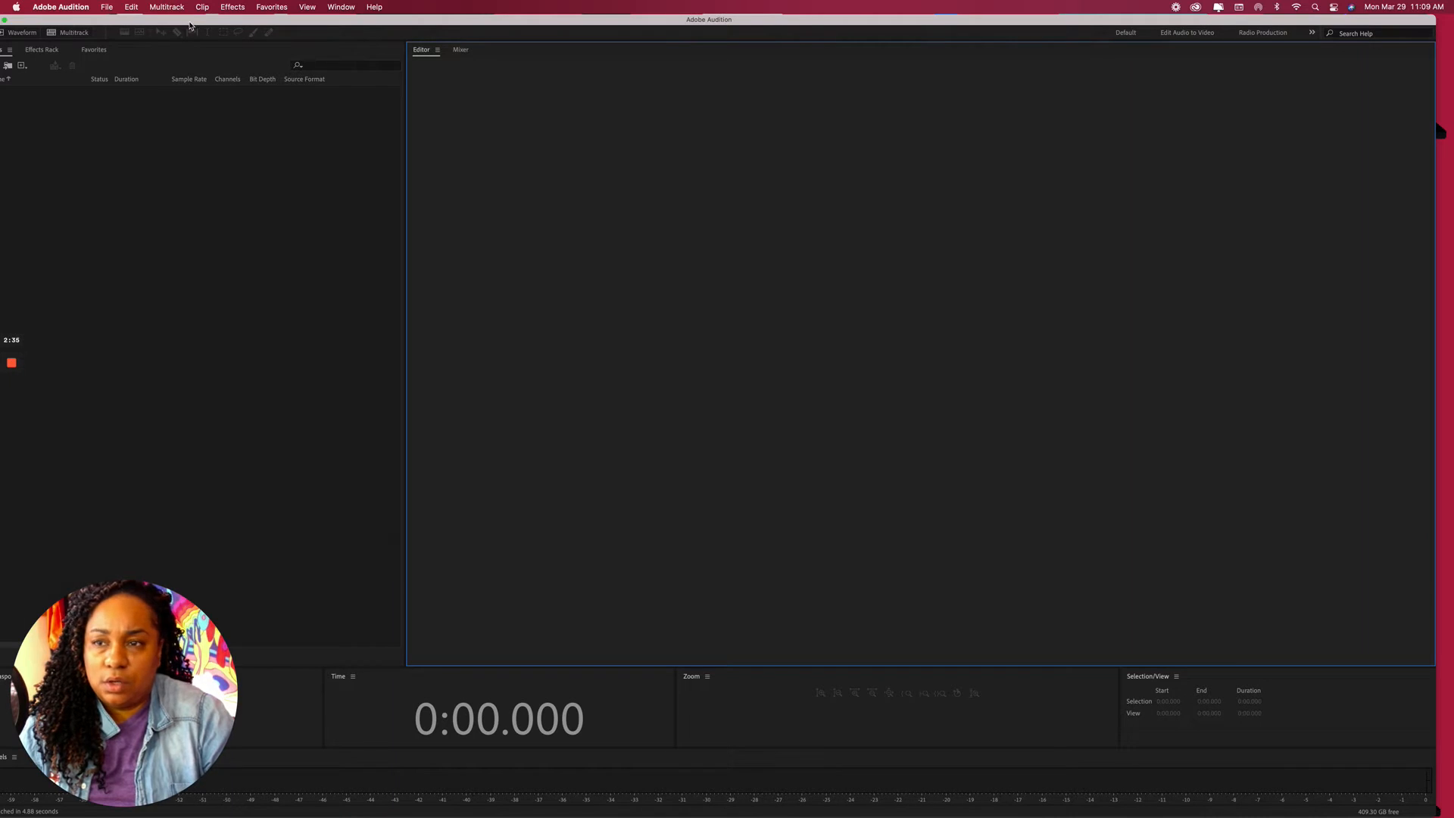
click(72, 33)
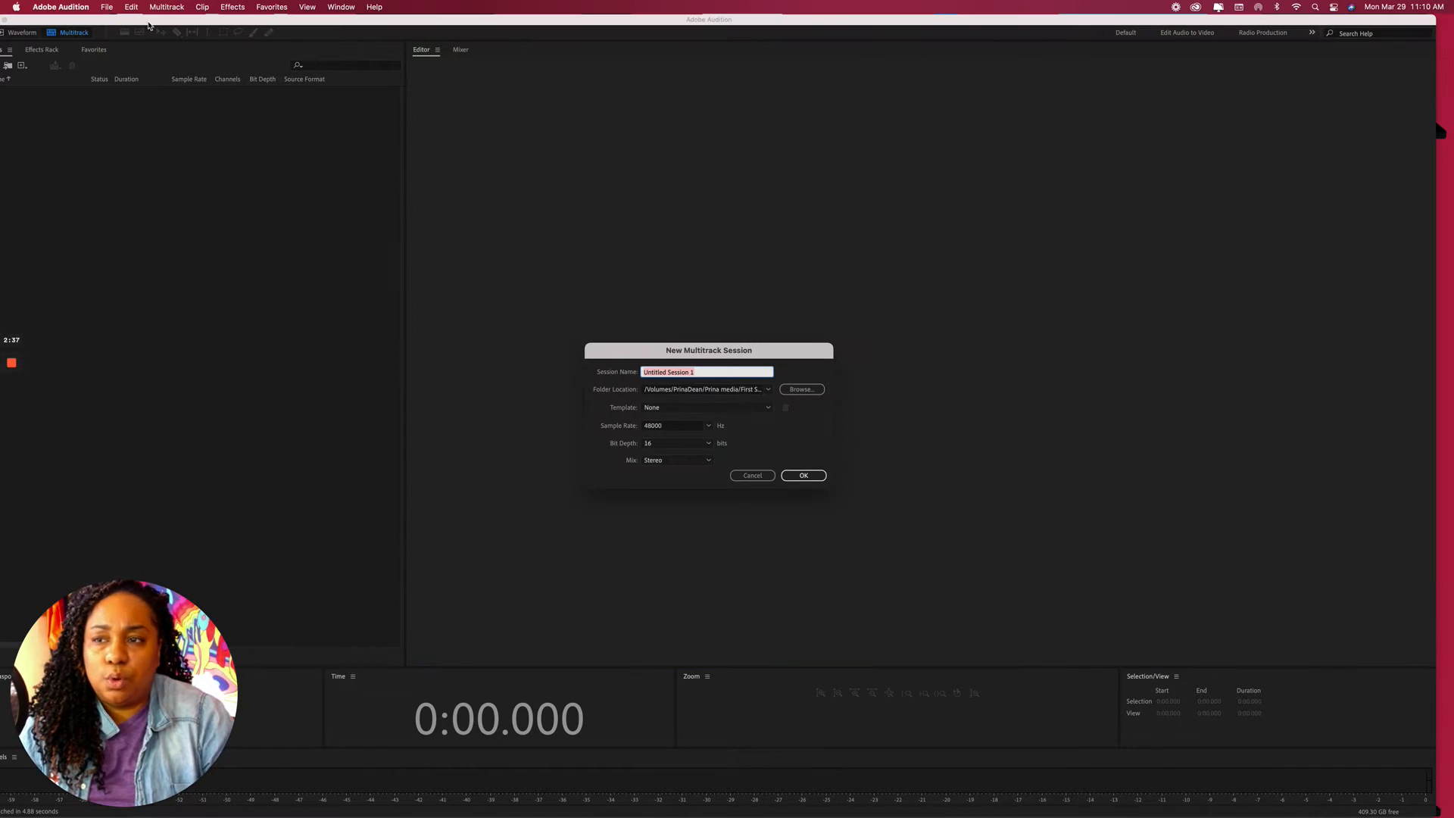
drag(212, 21, 229, 21)
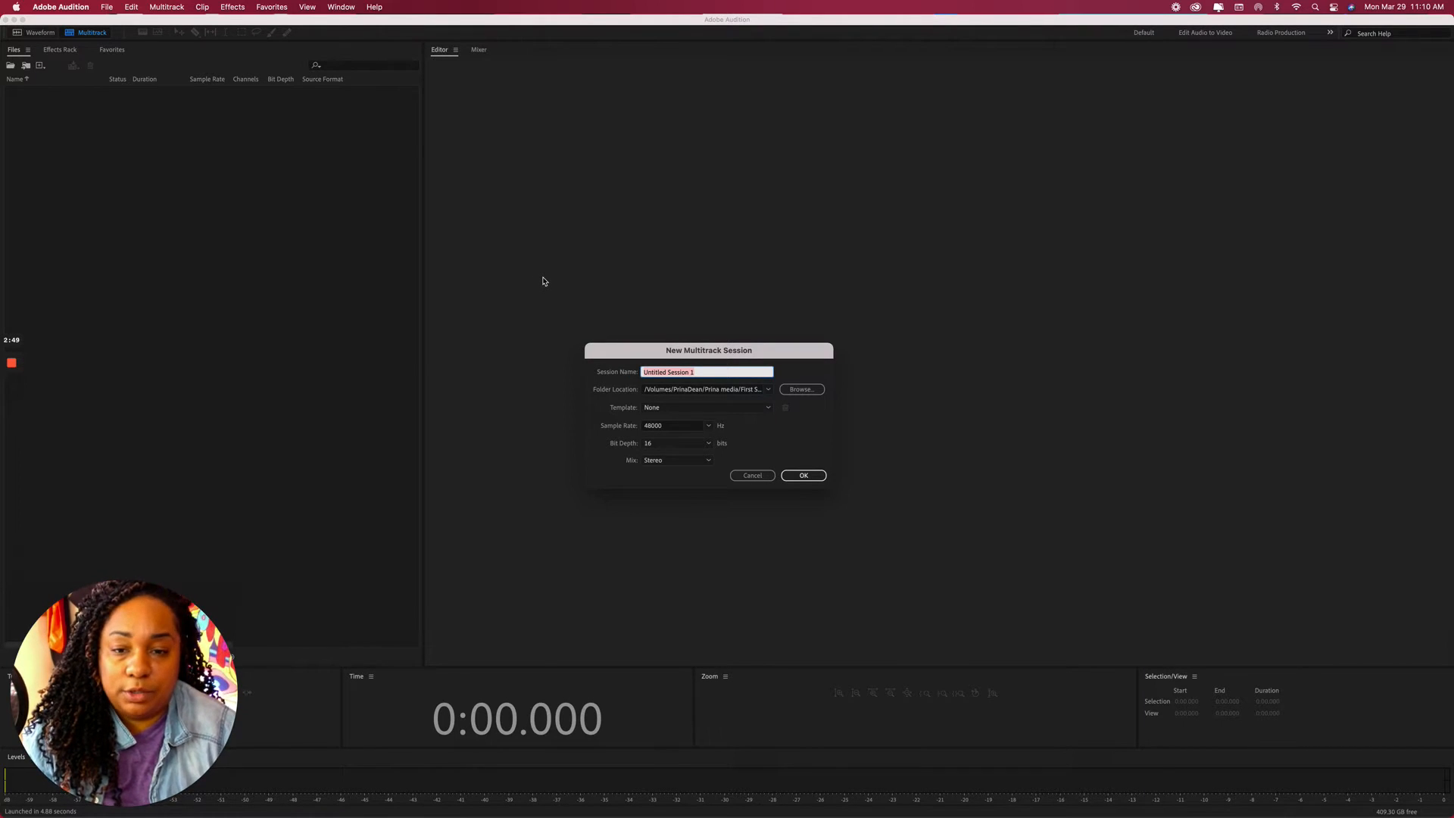
text(Sample Bed)
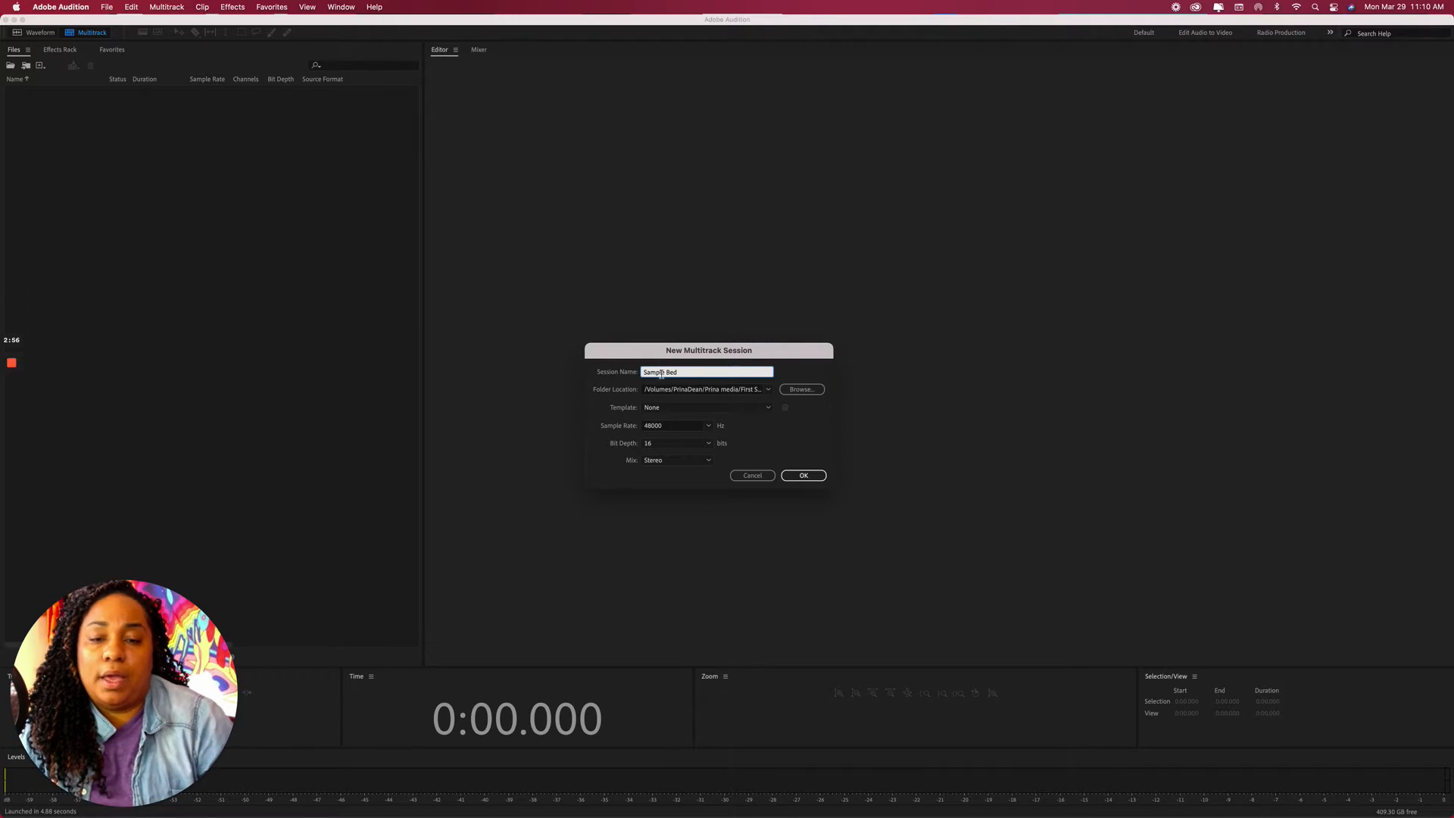
click(795, 396)
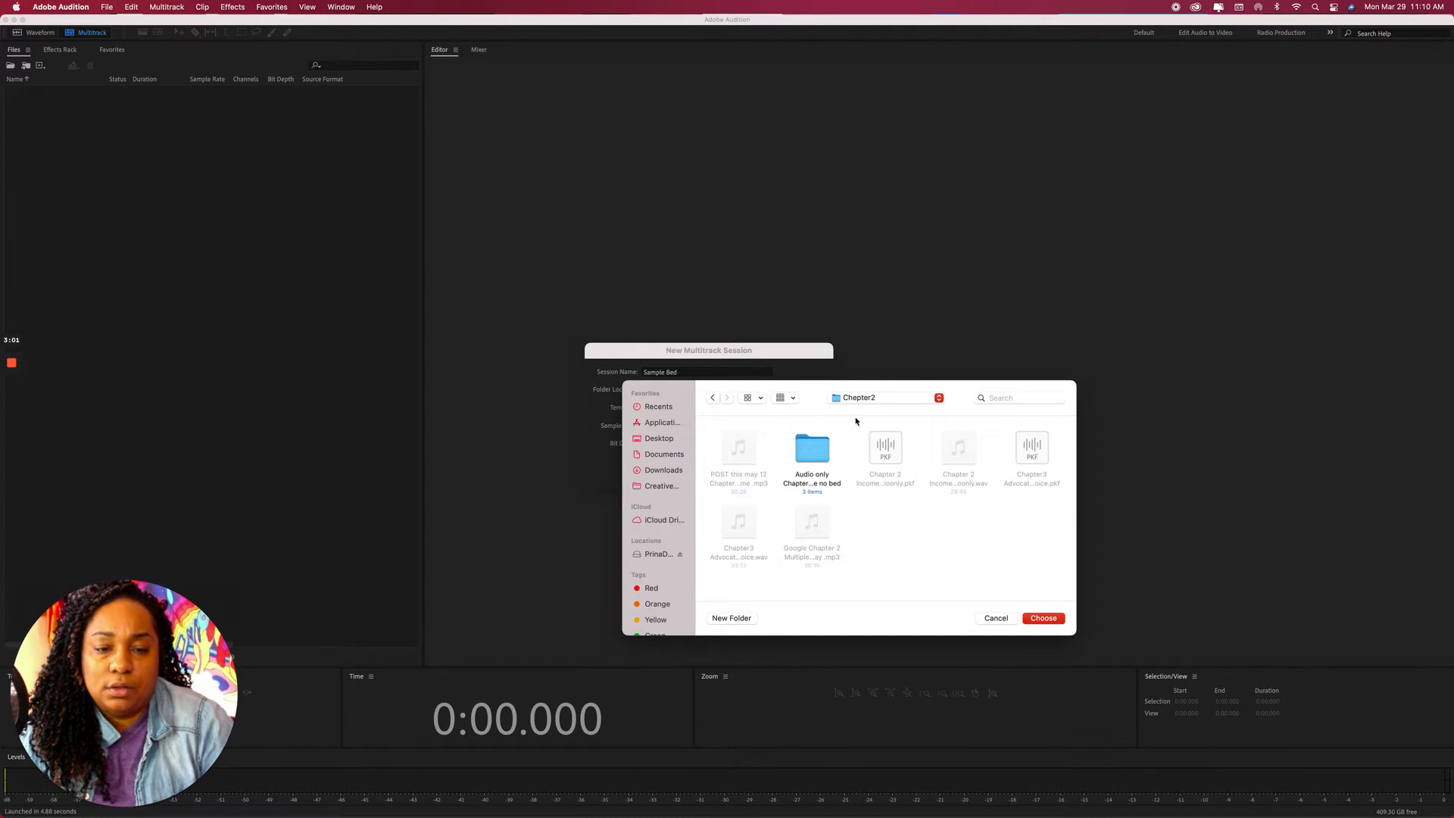
Choose First Semester Podcast > Sample folder BED as the Sample Bed session's location.
click(859, 406)
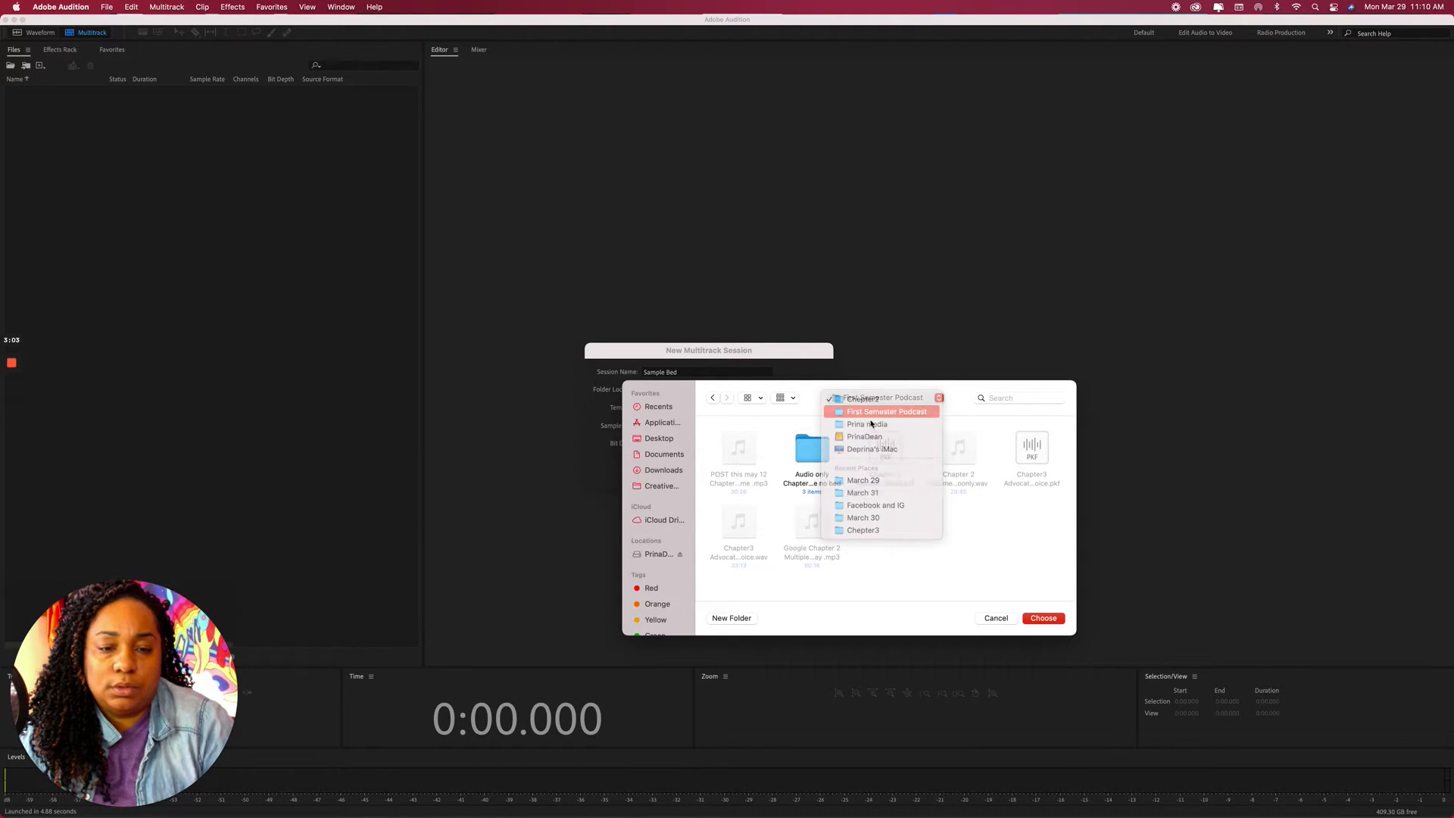
click(863, 410)
double_click(742, 453)
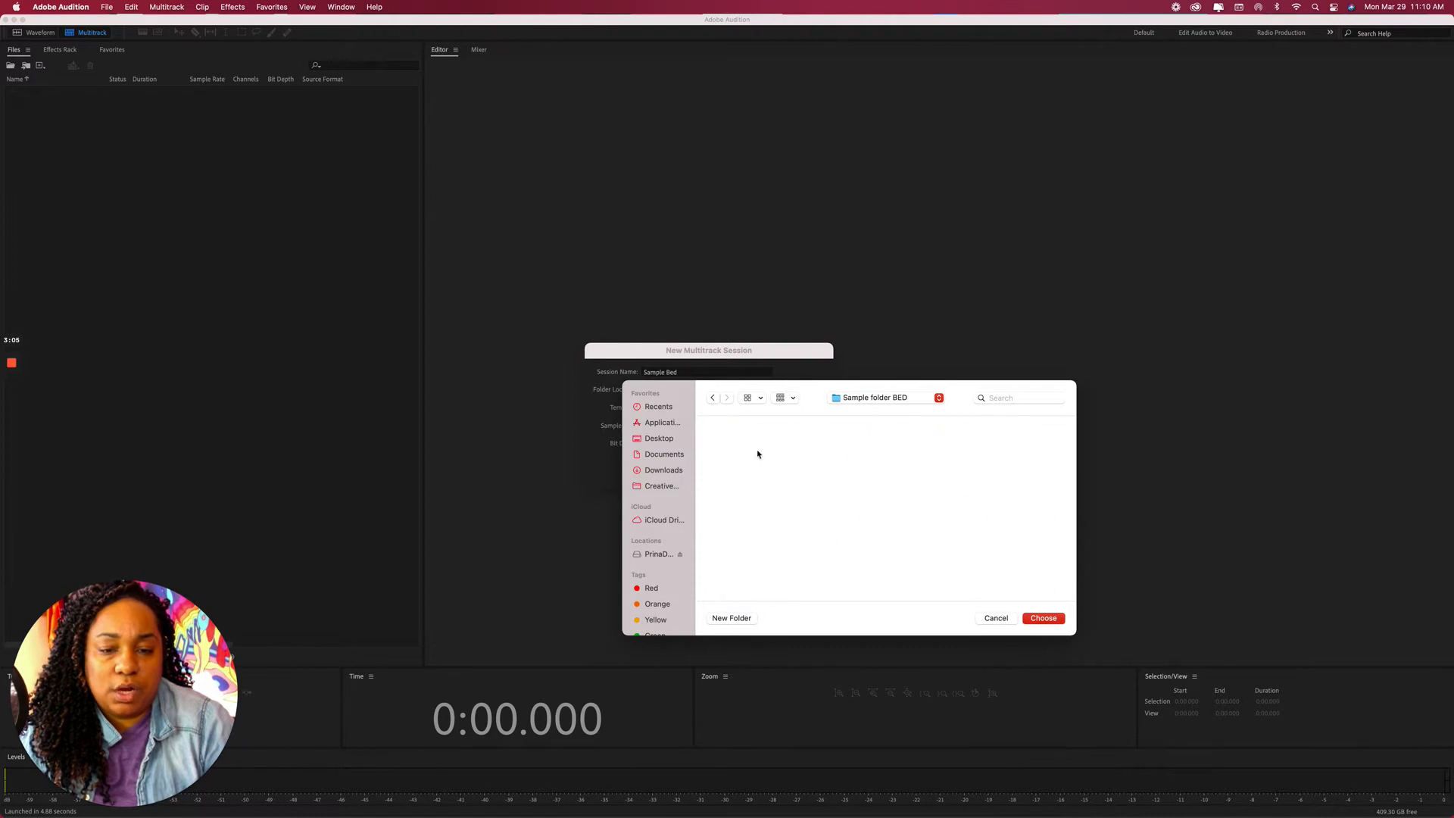
click(1039, 618)
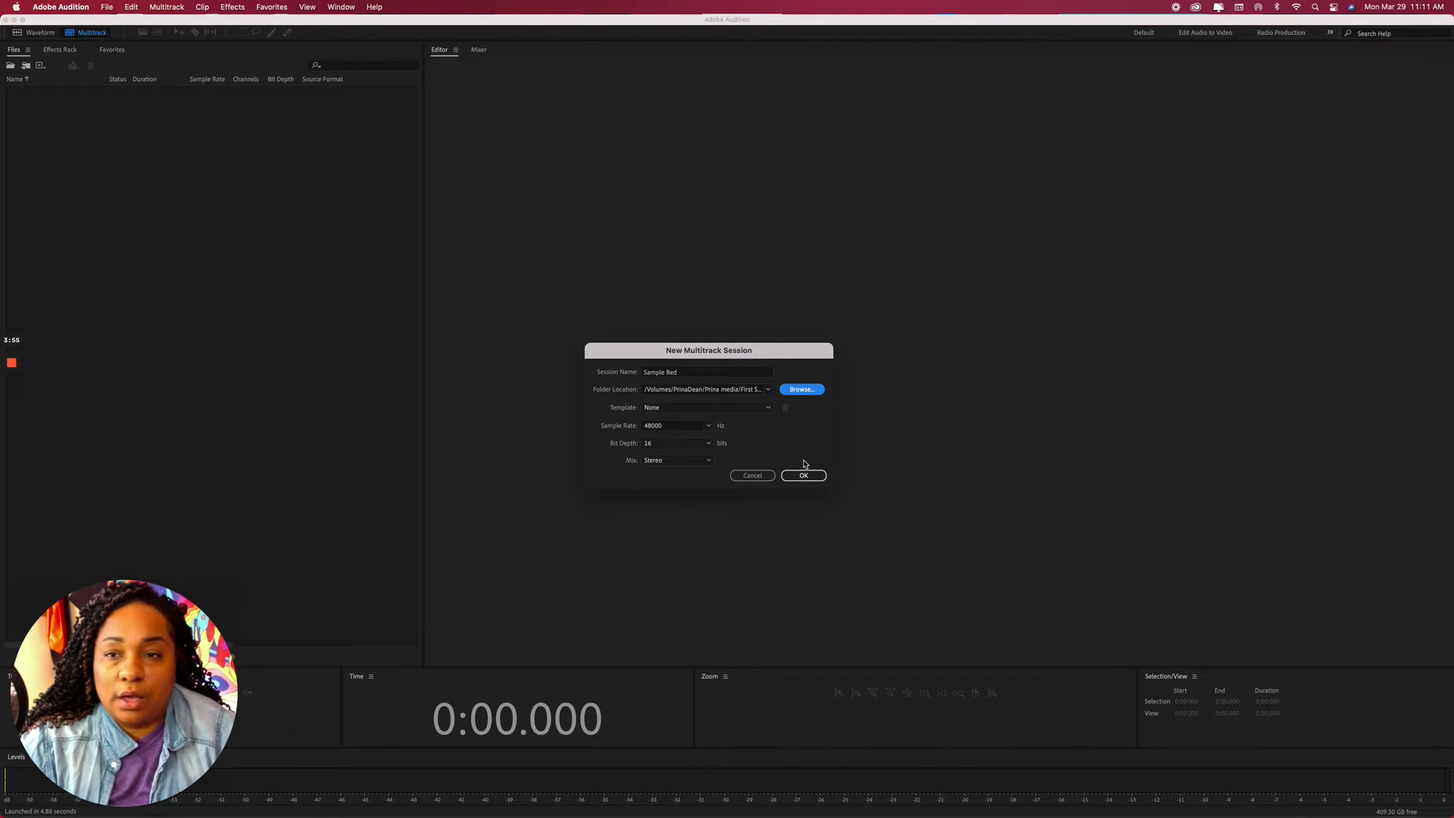
Set the session to 44100 Hz with a Mono mix and template None, then create it.
click(707, 429)
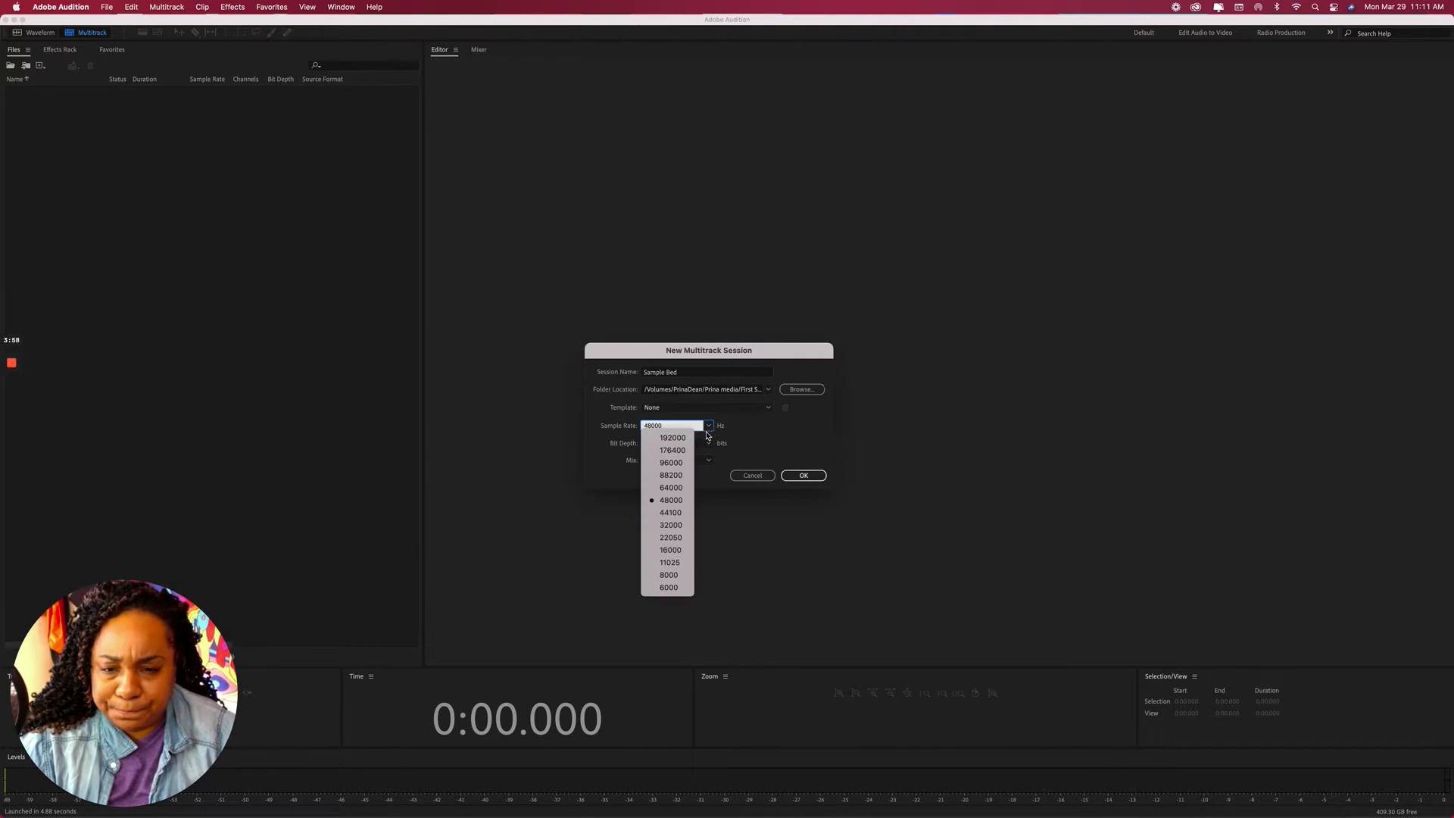
click(671, 513)
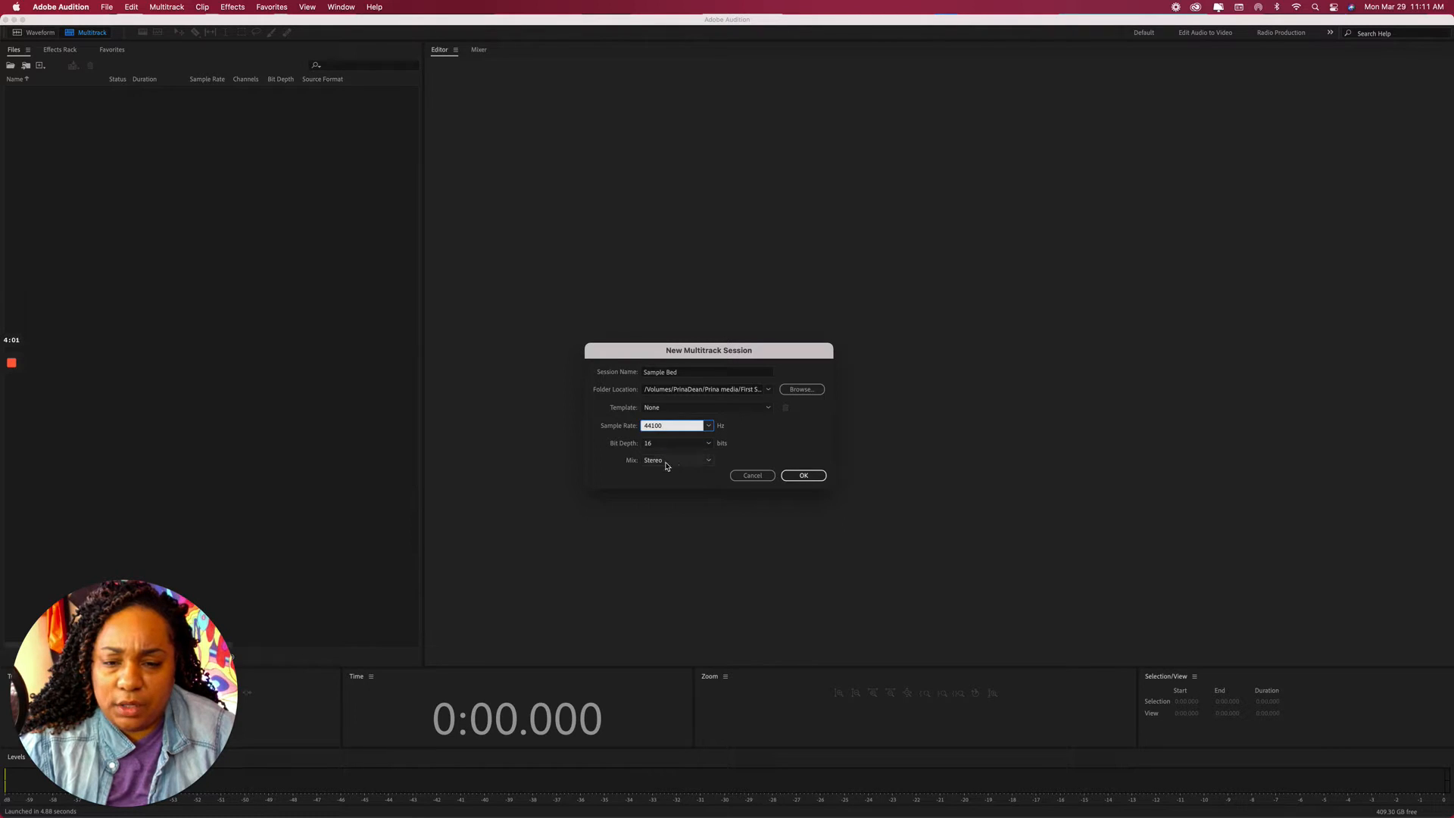
click(706, 462)
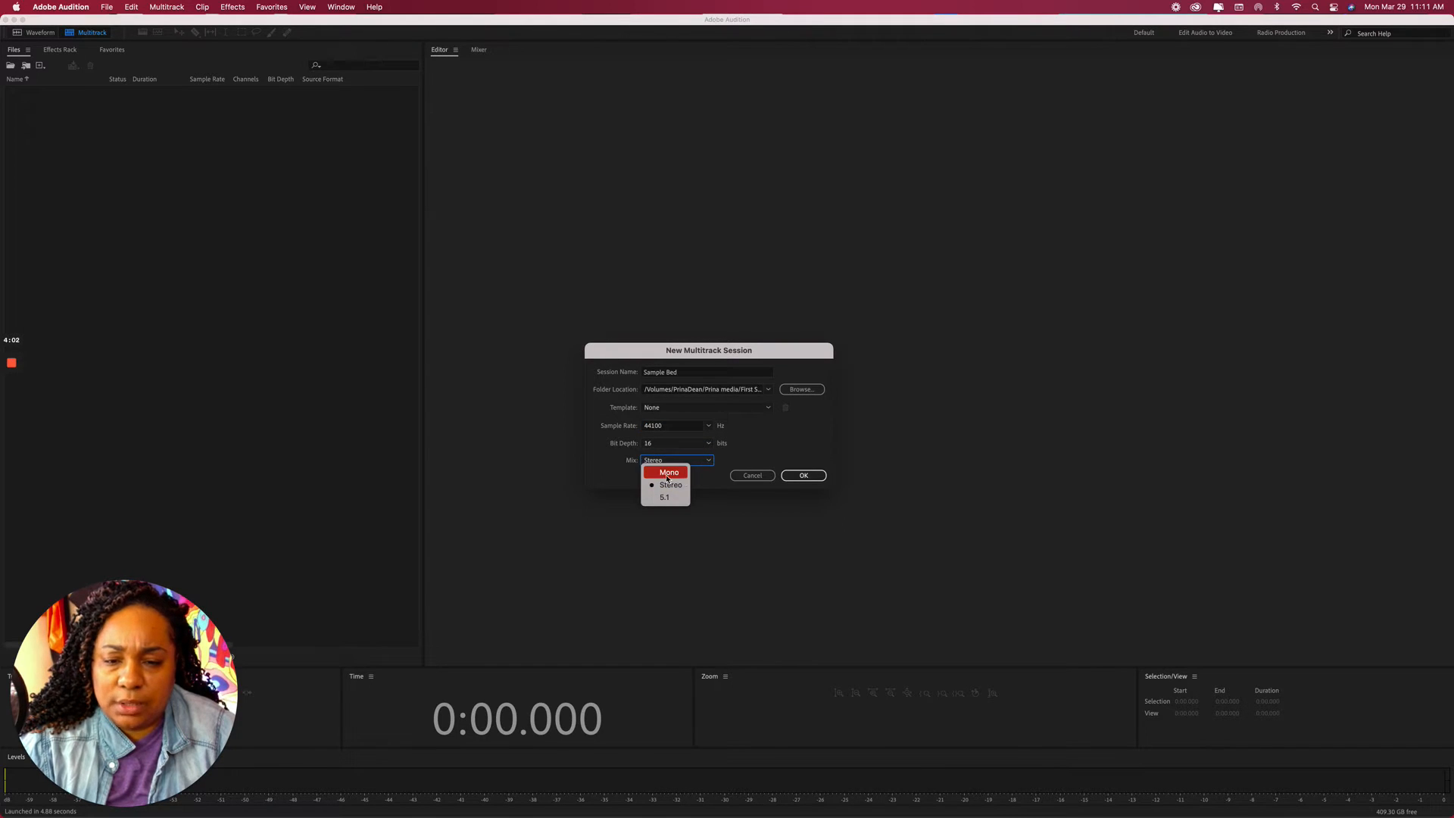
click(685, 473)
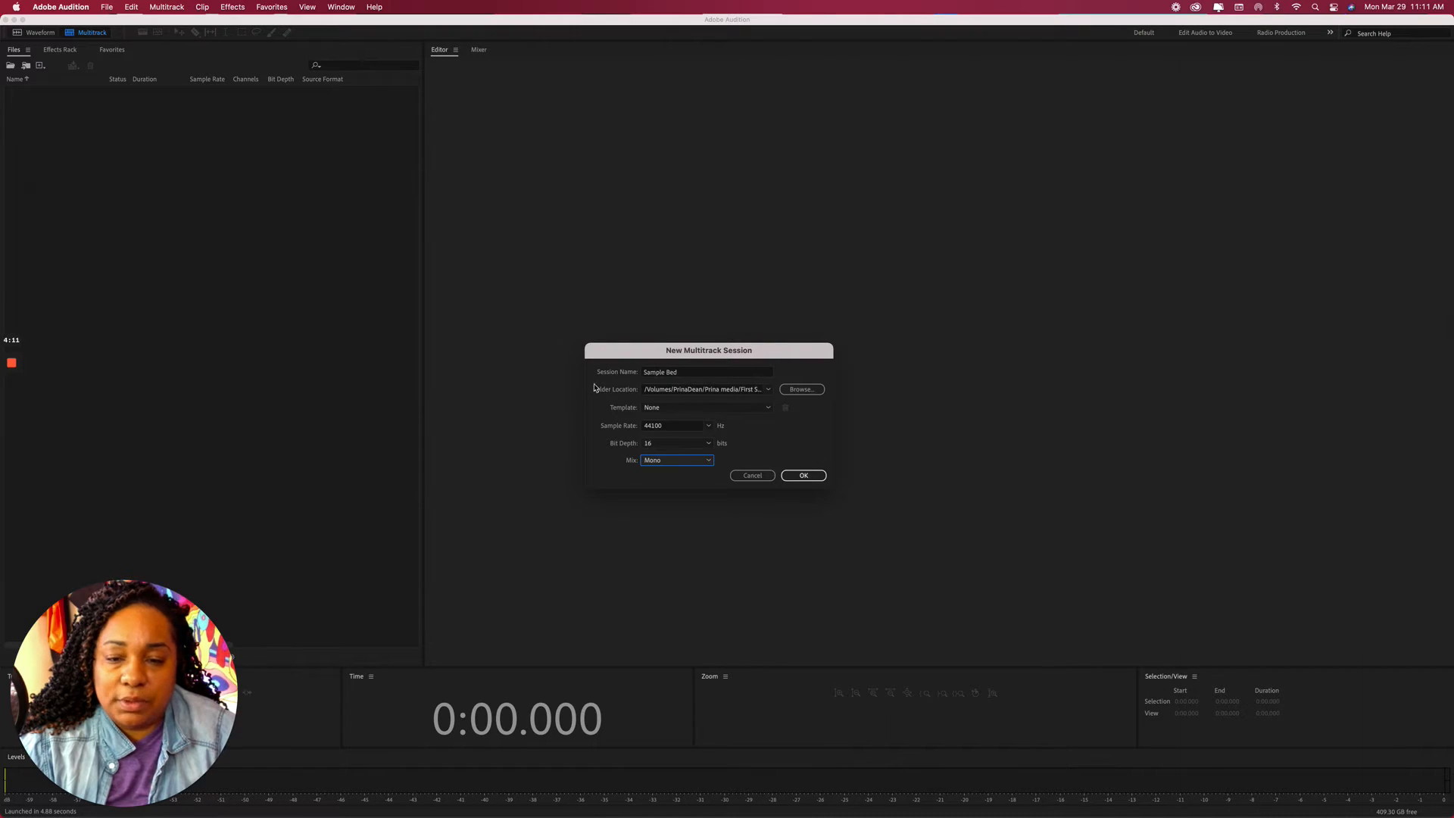
click(768, 409)
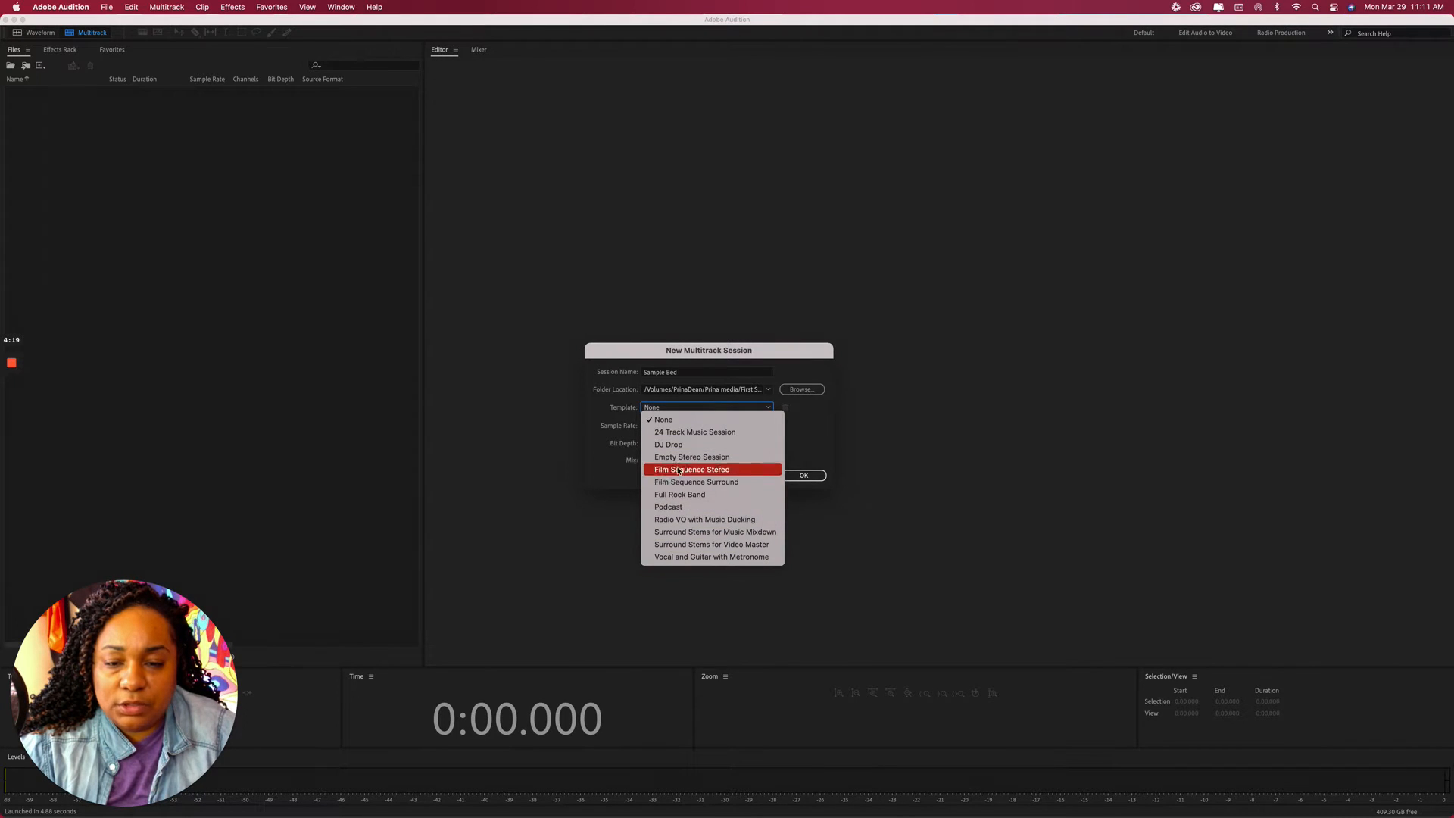
click(798, 432)
click(798, 479)
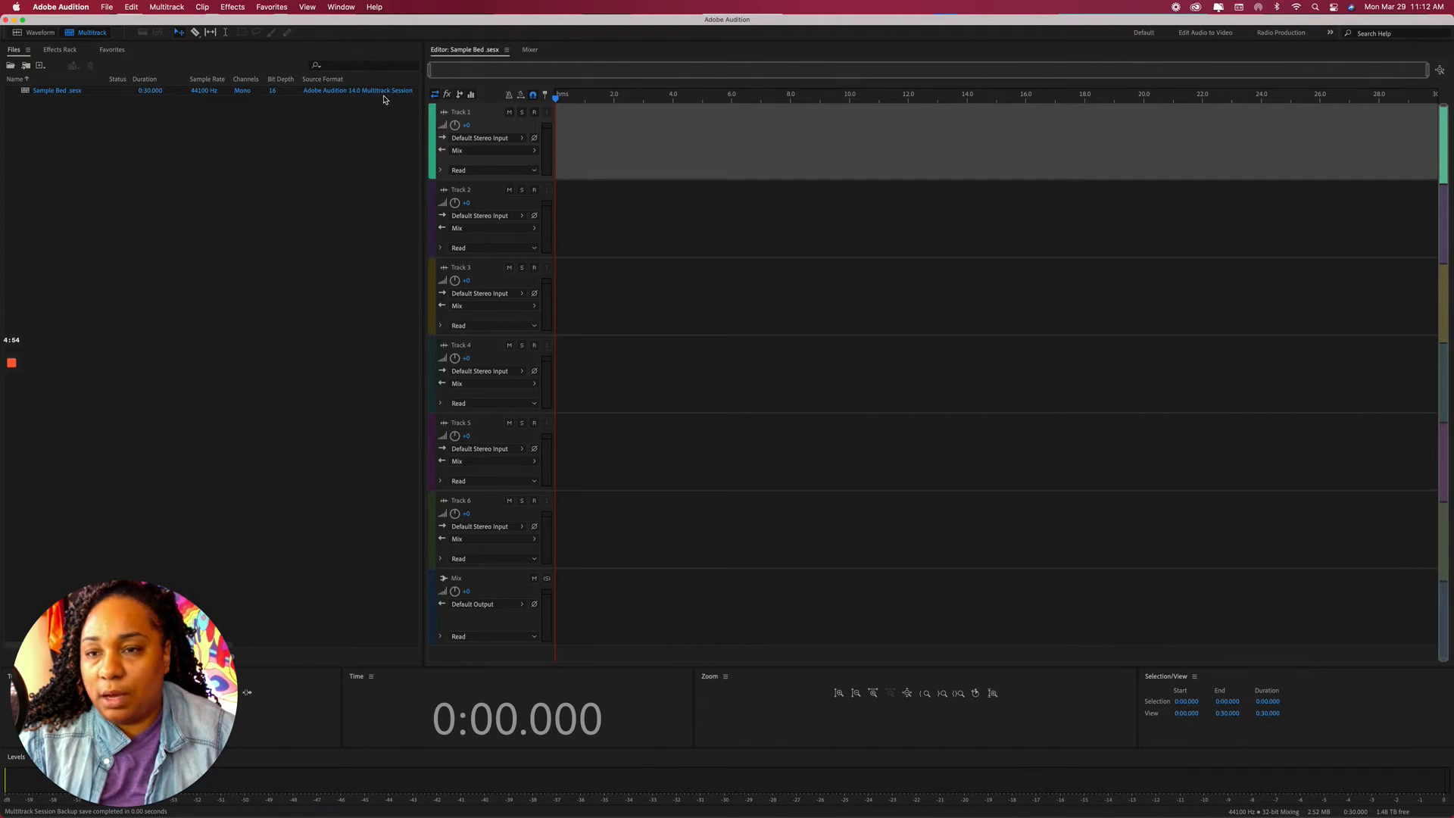
From the Files panel, create a new audio file named 'sample music for bed'.
right_click(181, 144)
mouse_move(196, 153)
click(401, 164)
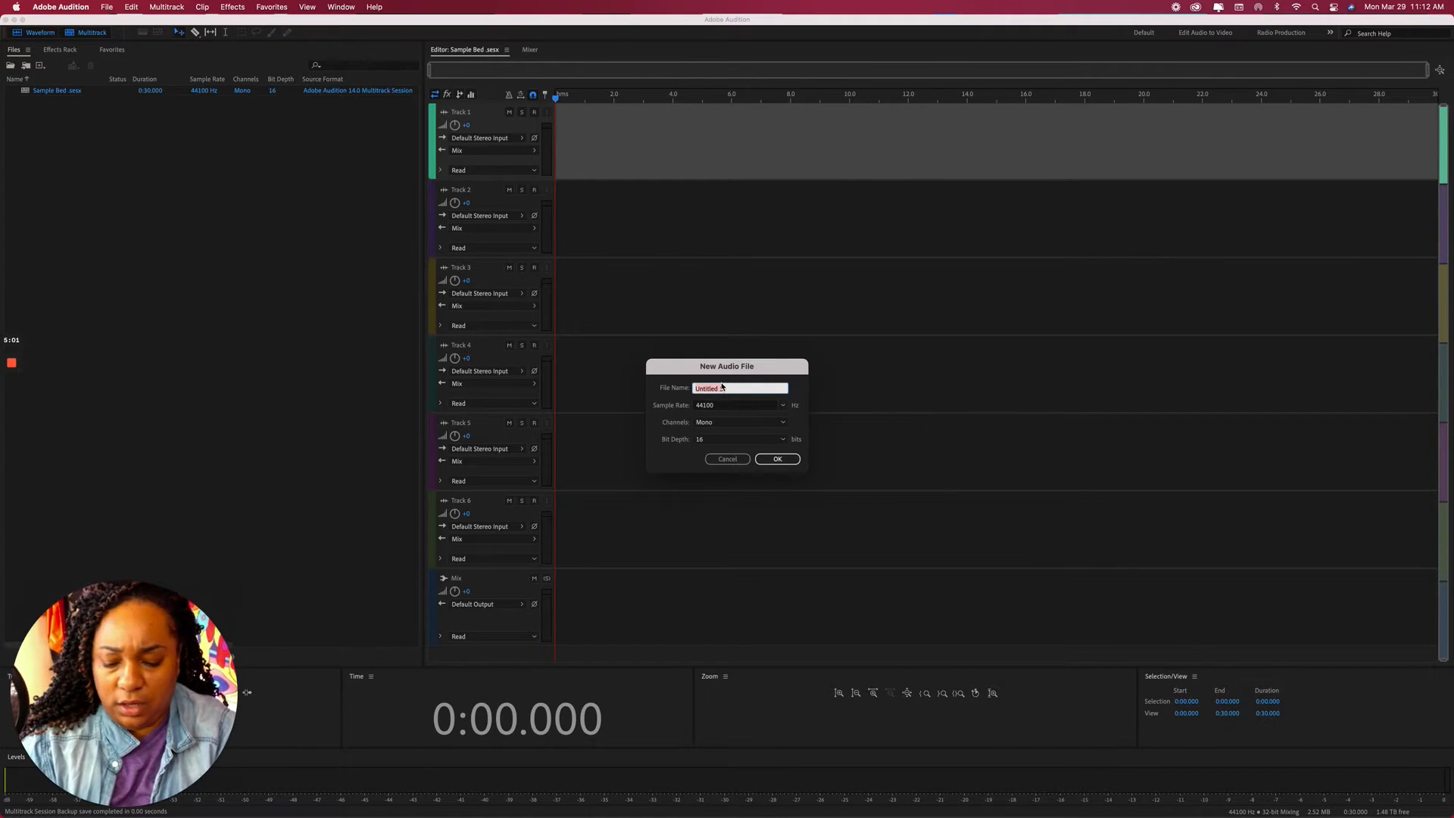
text(MU==)
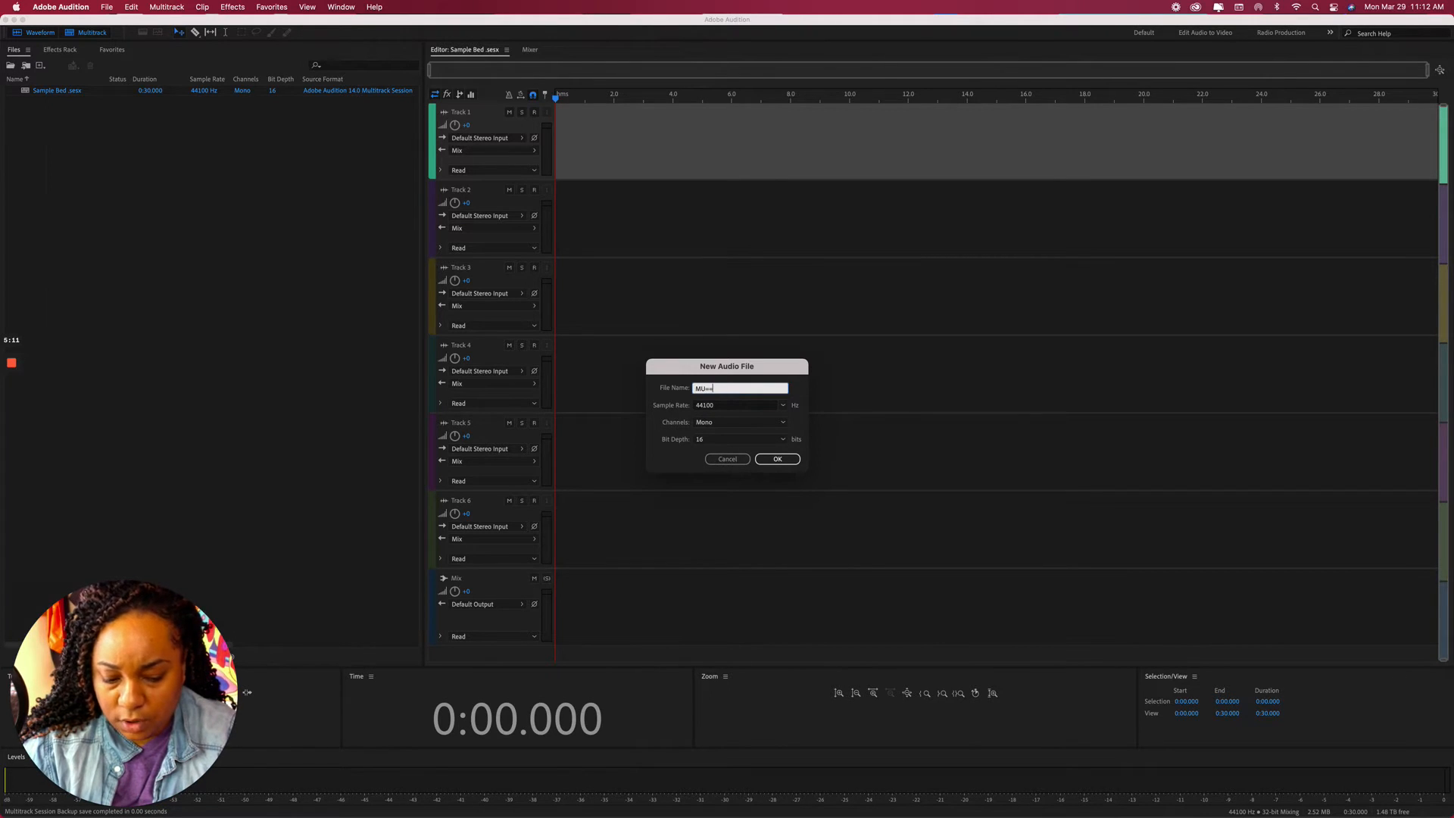
key(BackSpace)
text(sample )
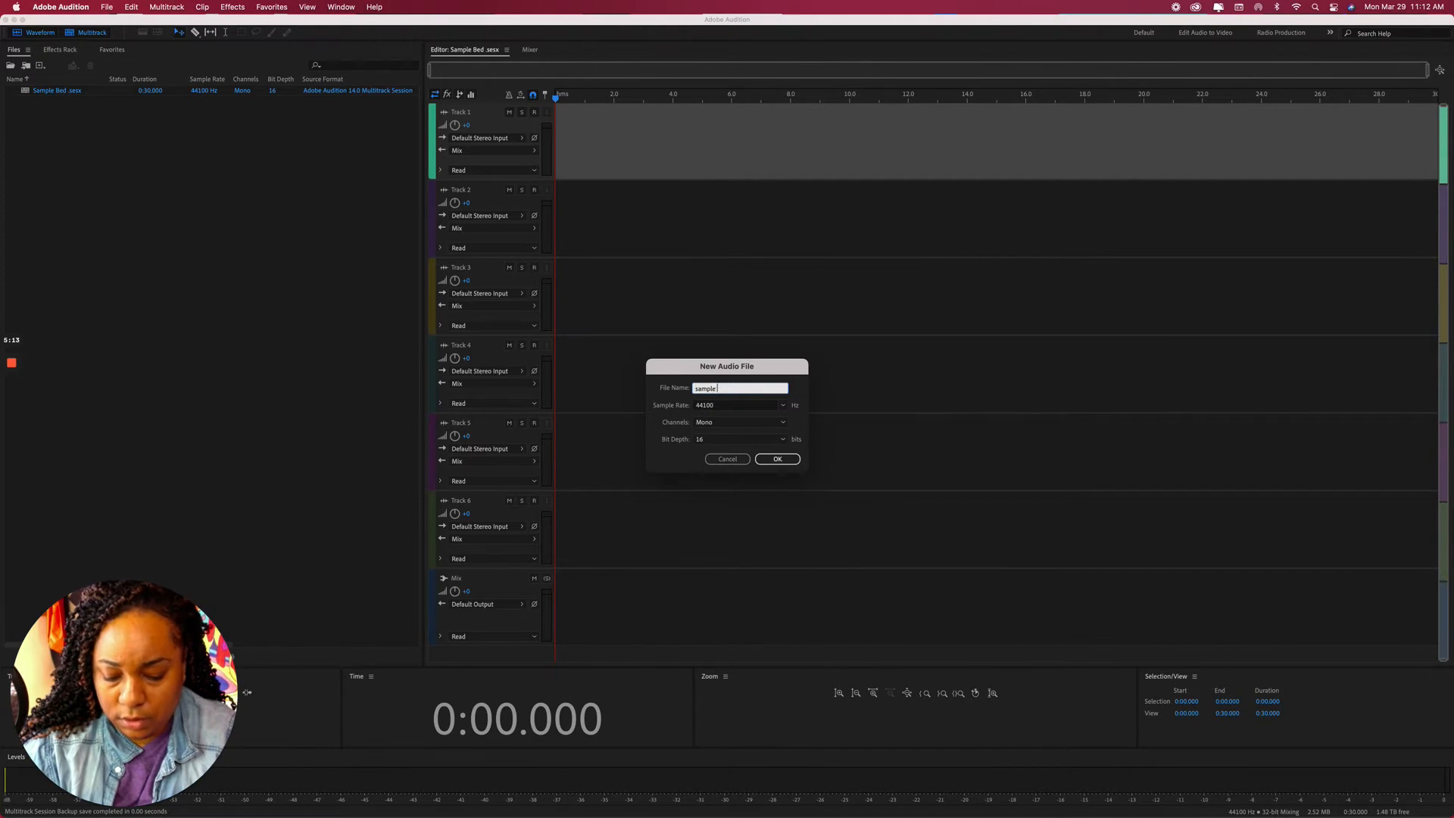
text(music for bed)
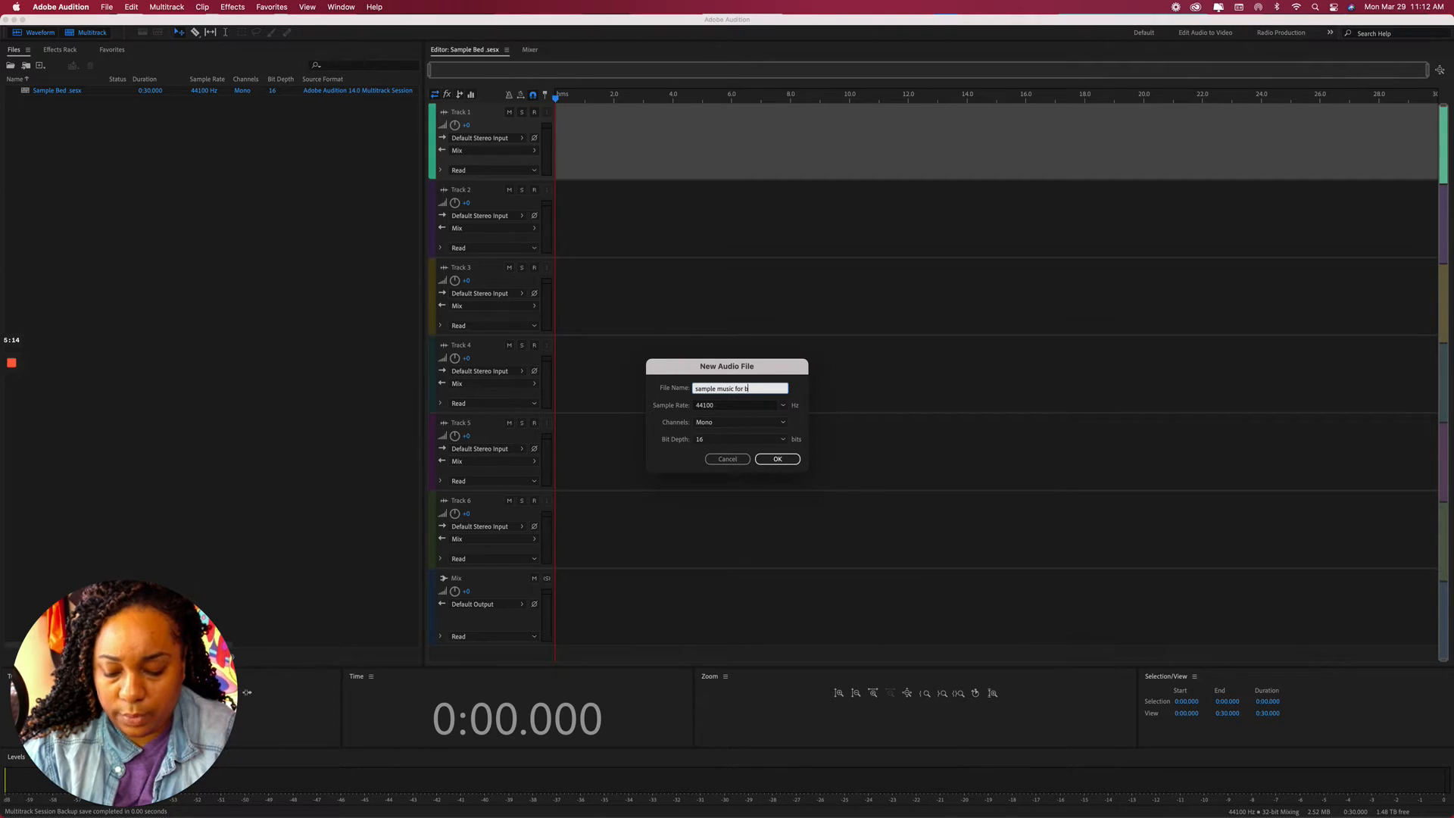
click(778, 459)
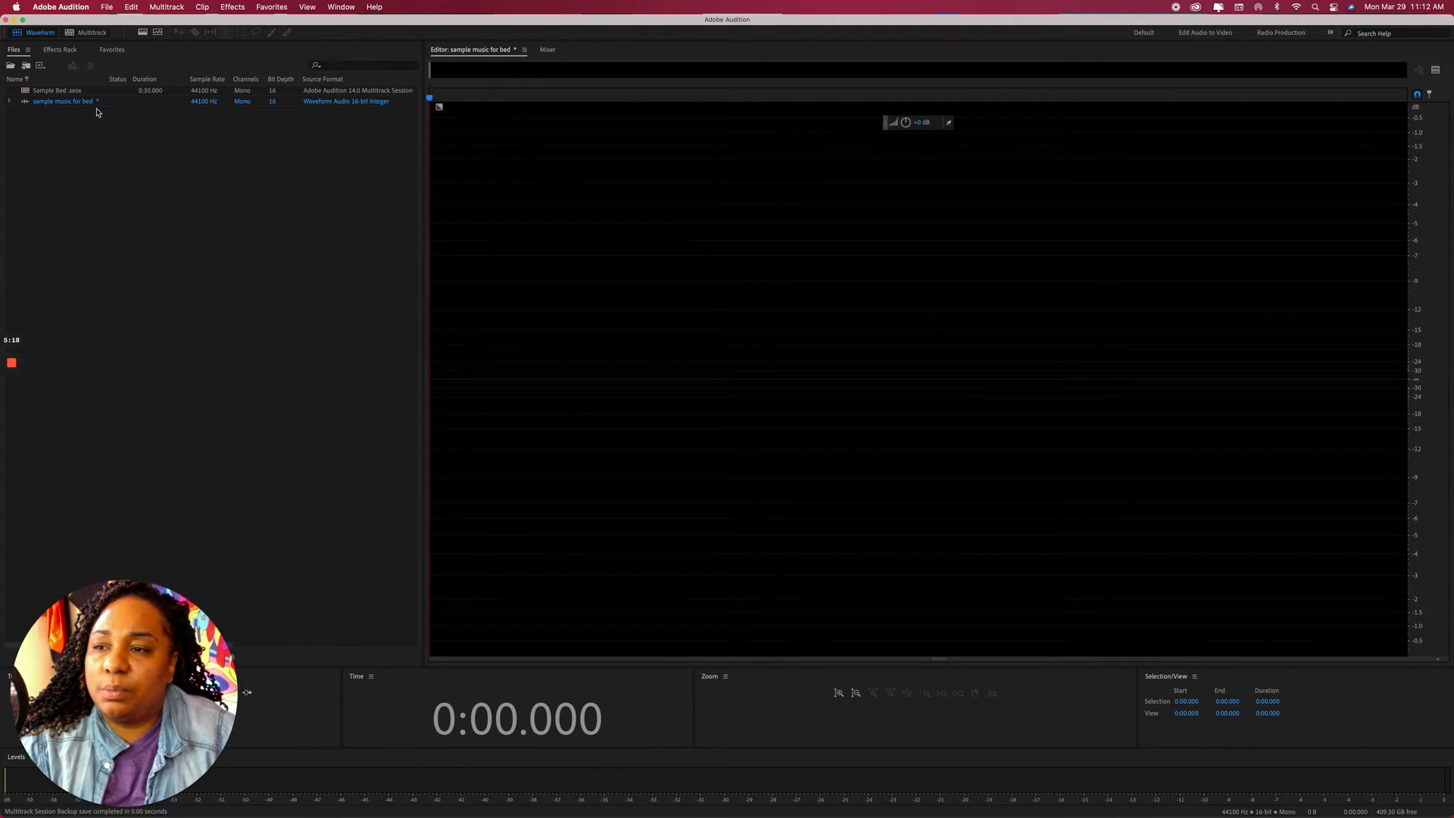
Use the Transport's Record and Stop buttons to capture a 5.328-second voice take.
click(103, 135)
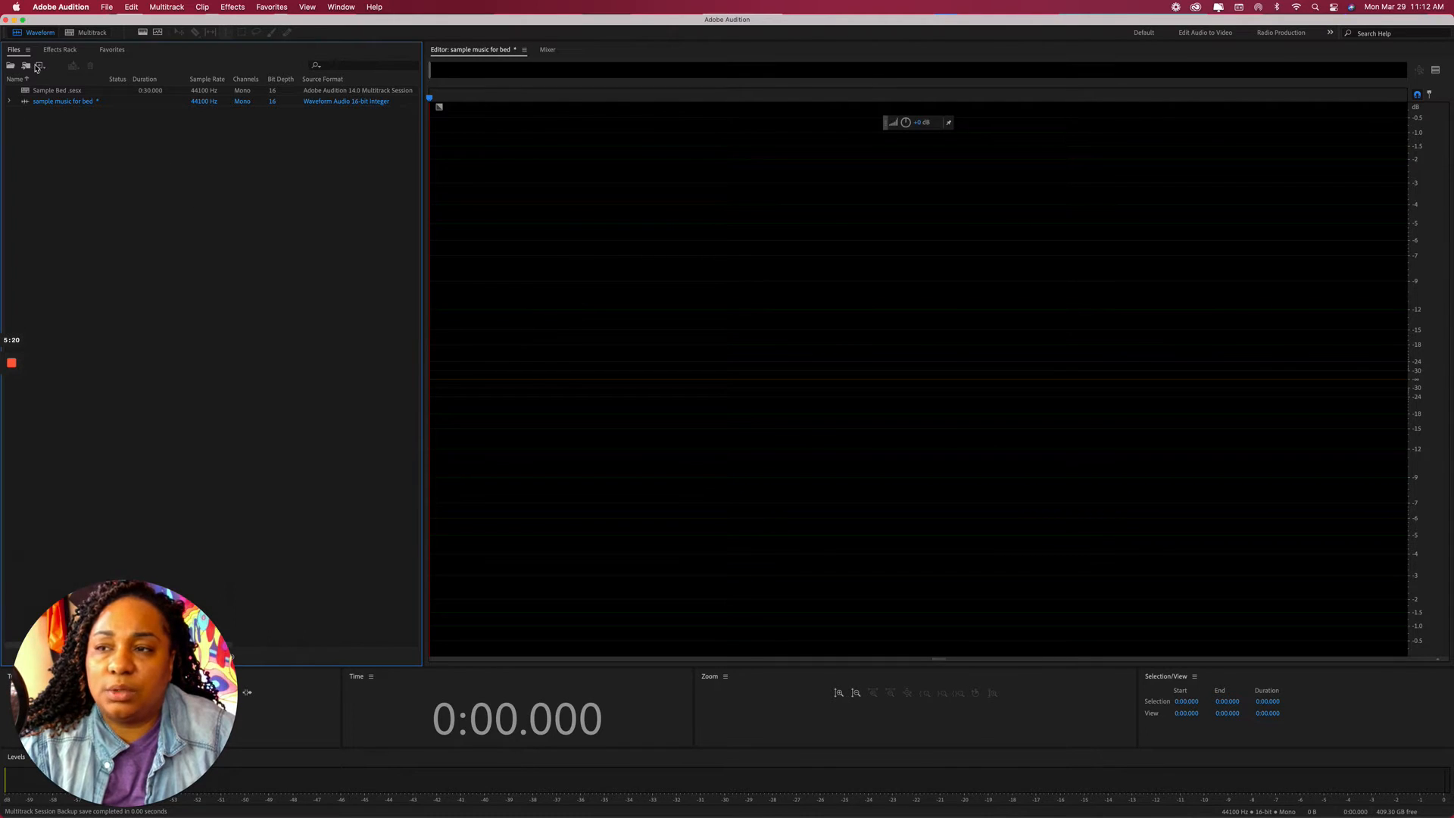
right_click(136, 162)
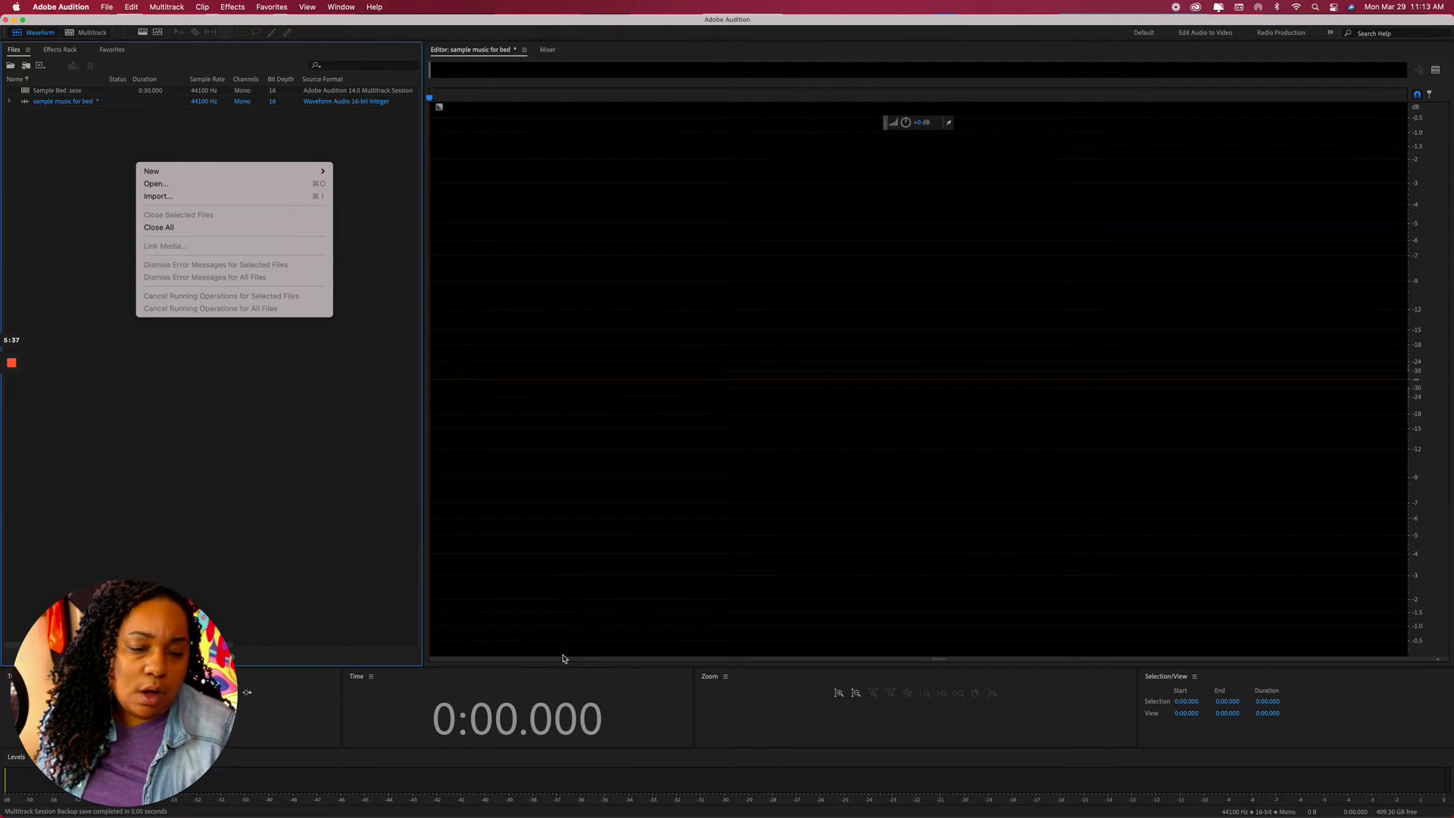
drag(170, 624, 1280, 112)
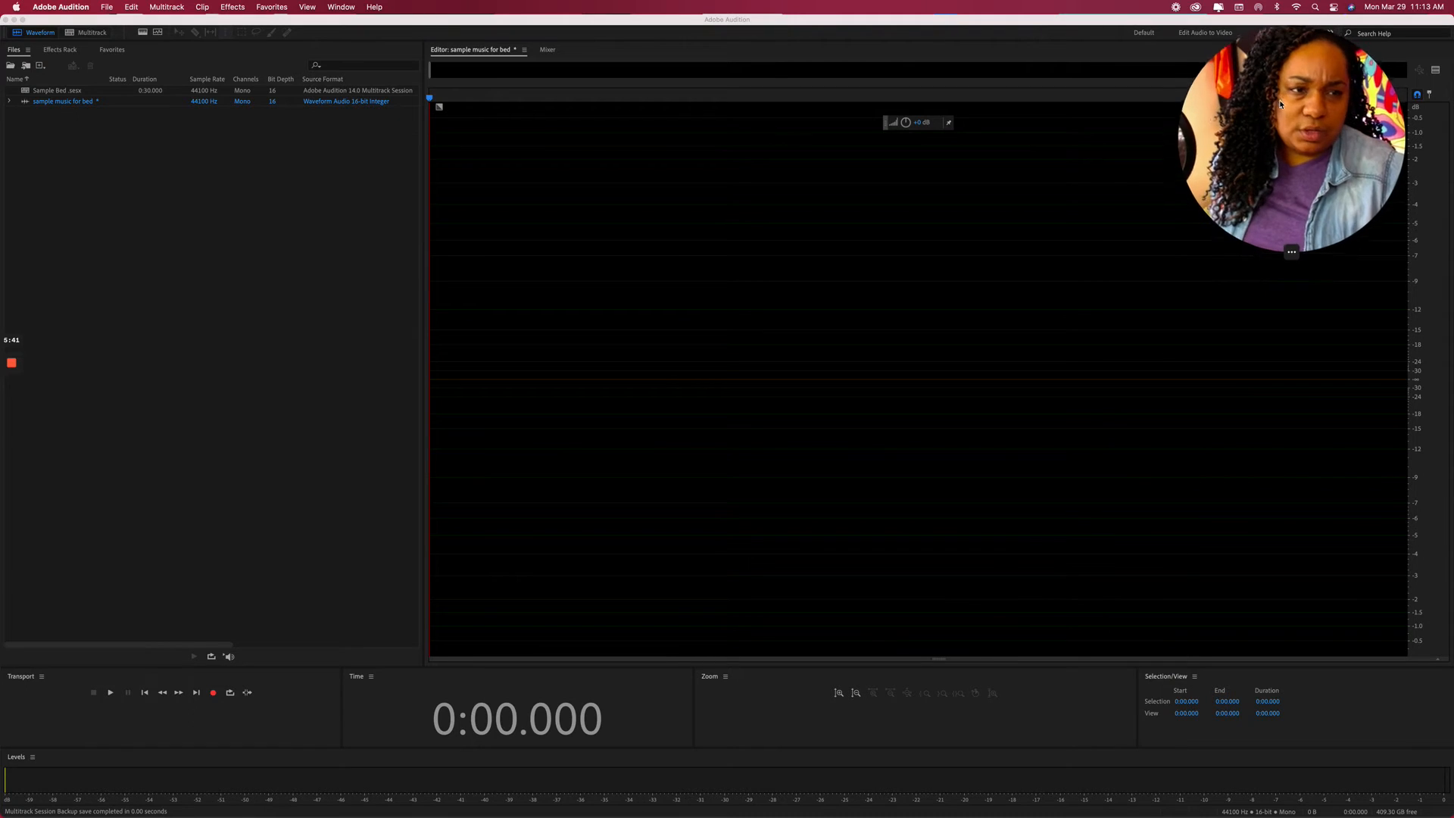
click(215, 697)
click(214, 693)
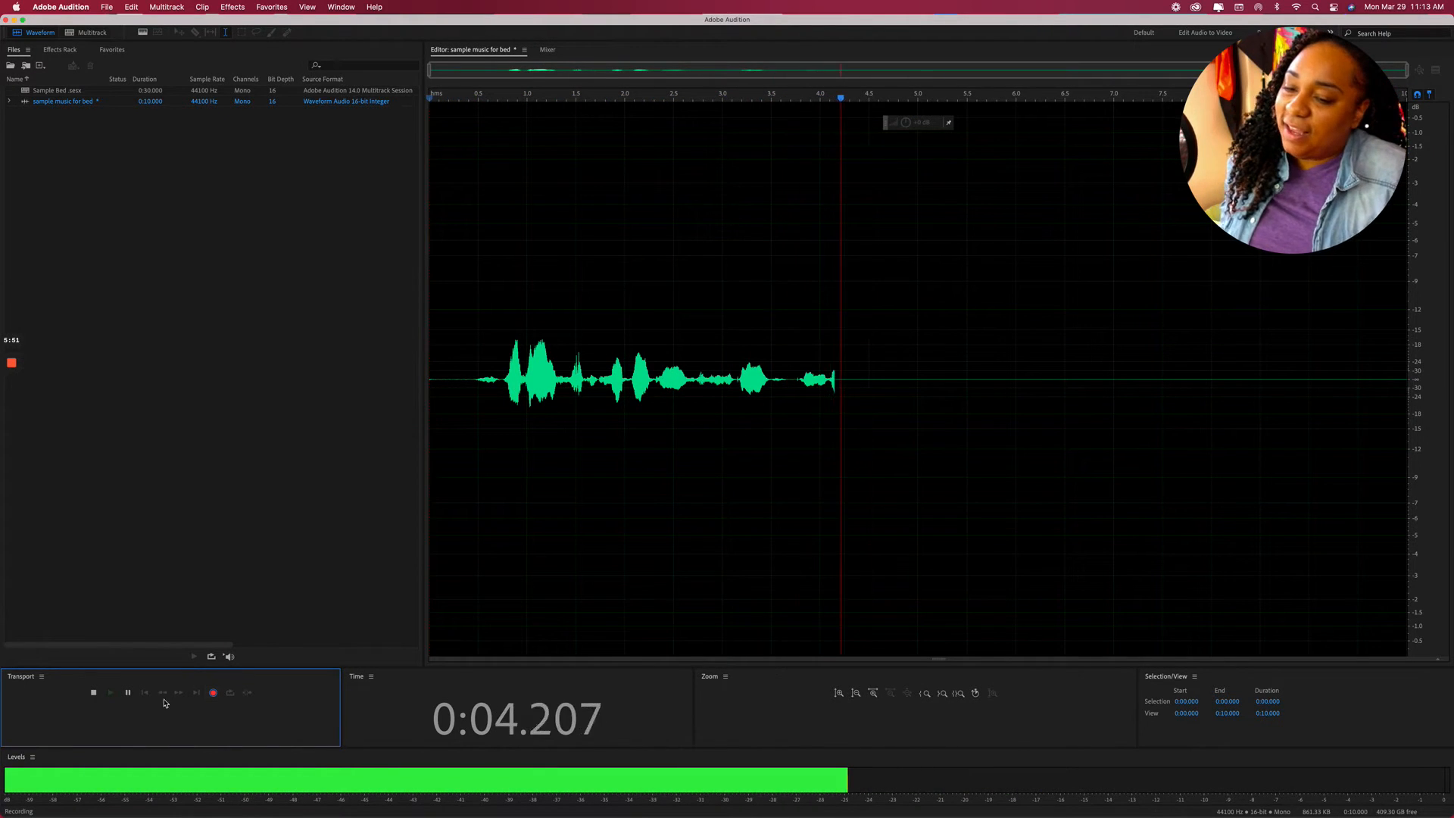
click(95, 694)
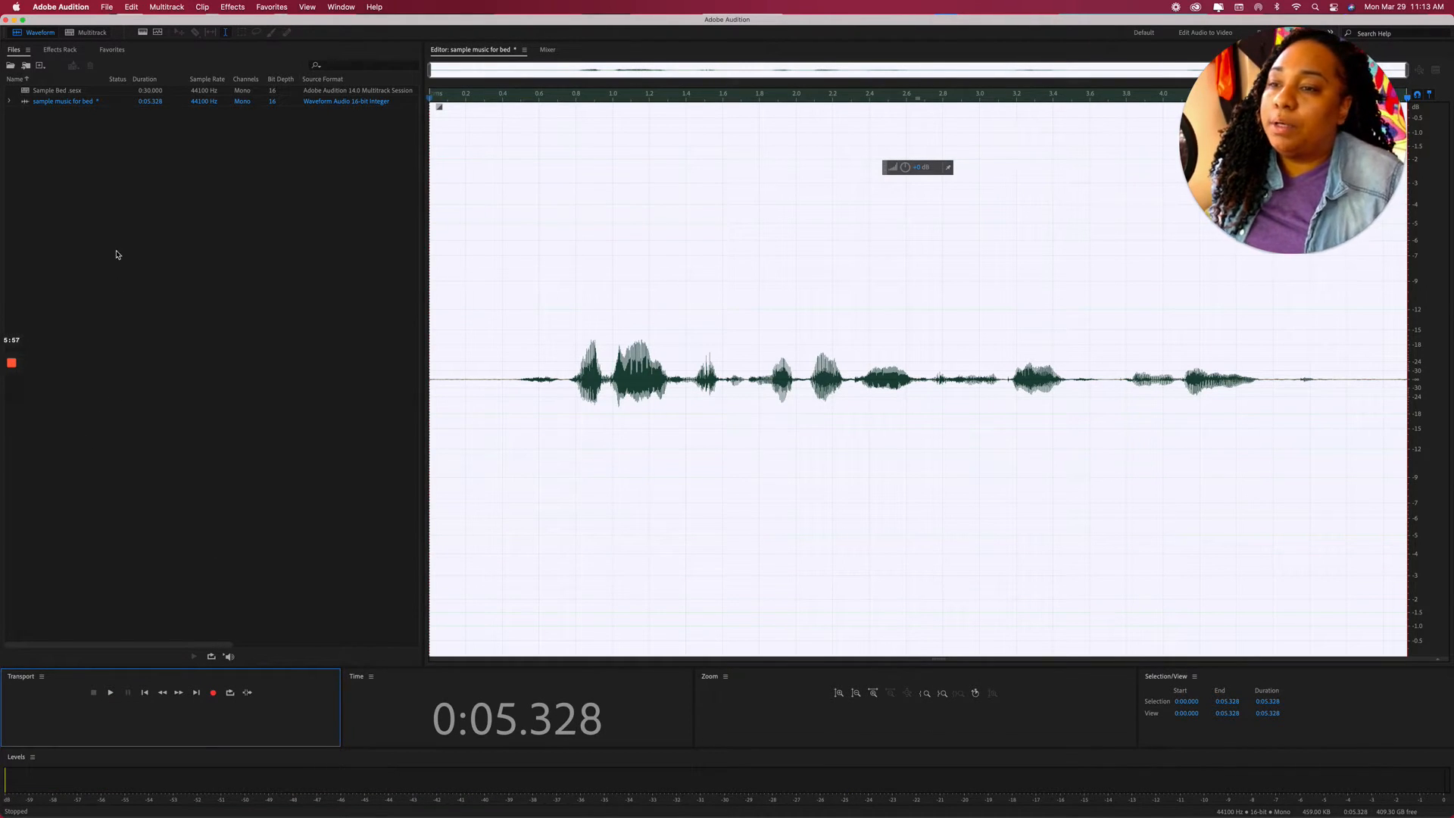
scroll(130, 214, right, 2)
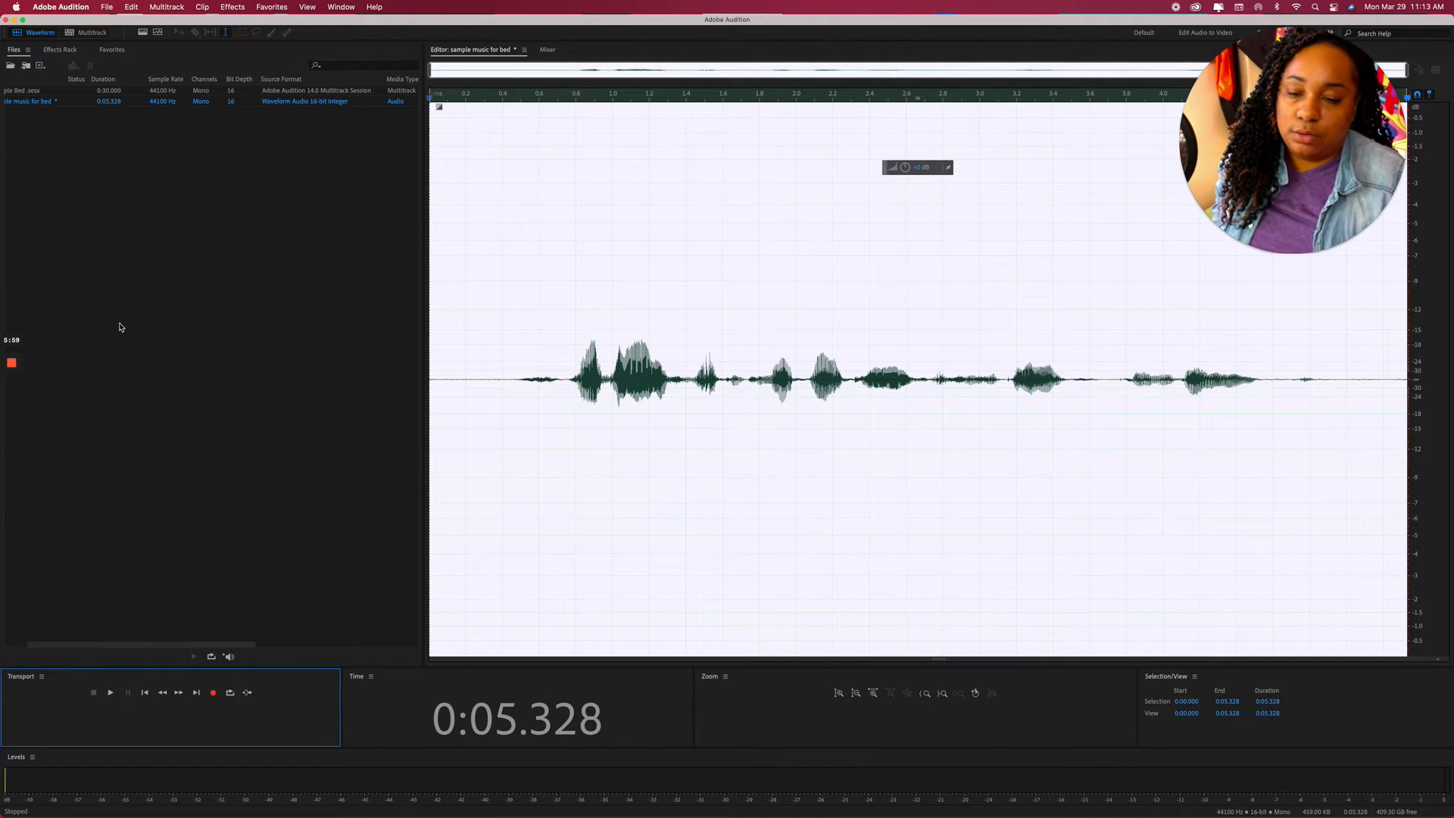
Import the OFFICIAL Song mashup and Typing sounds MP3s from First Semester Podcast Music.
right_click(183, 212)
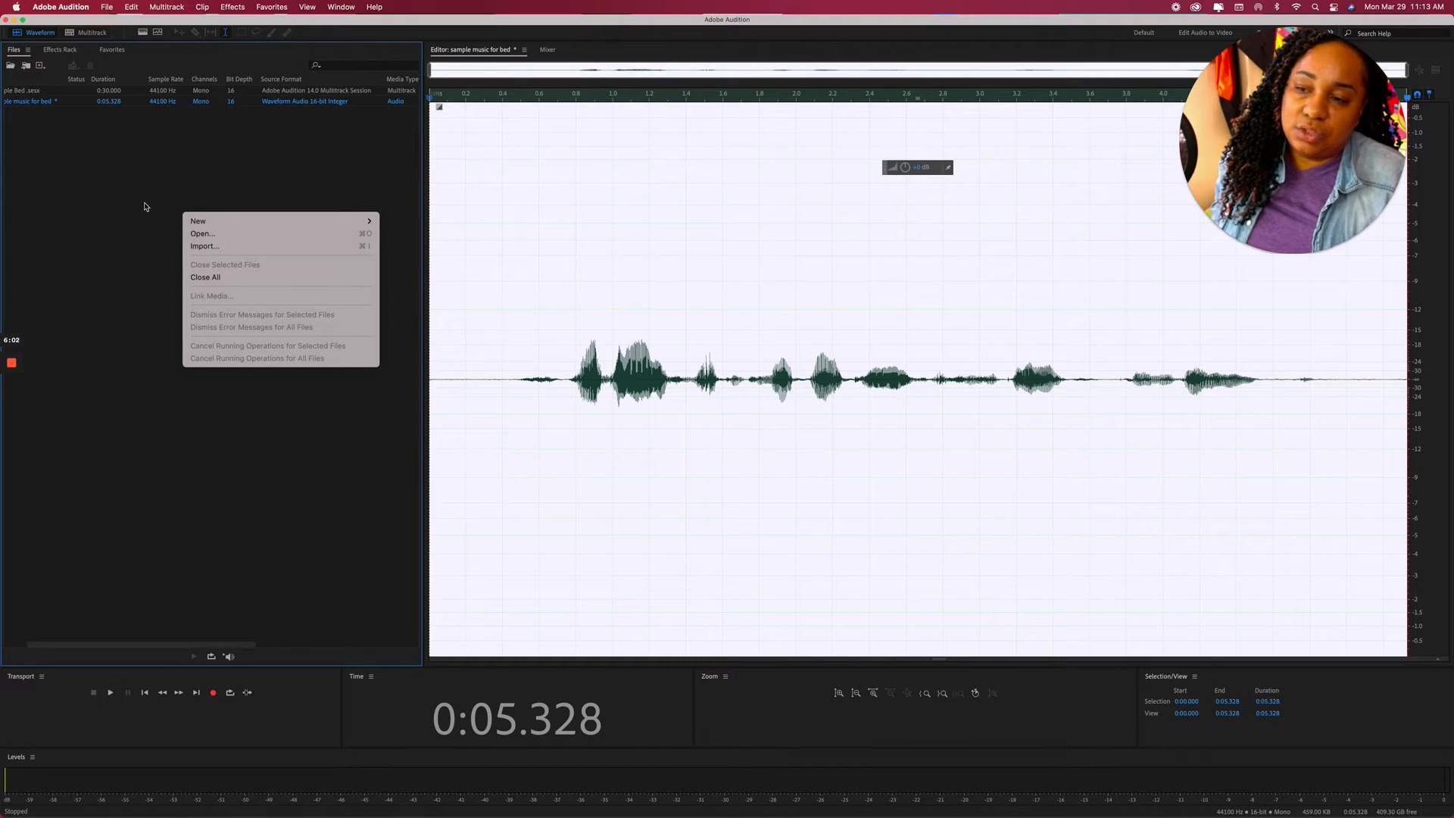
click(209, 246)
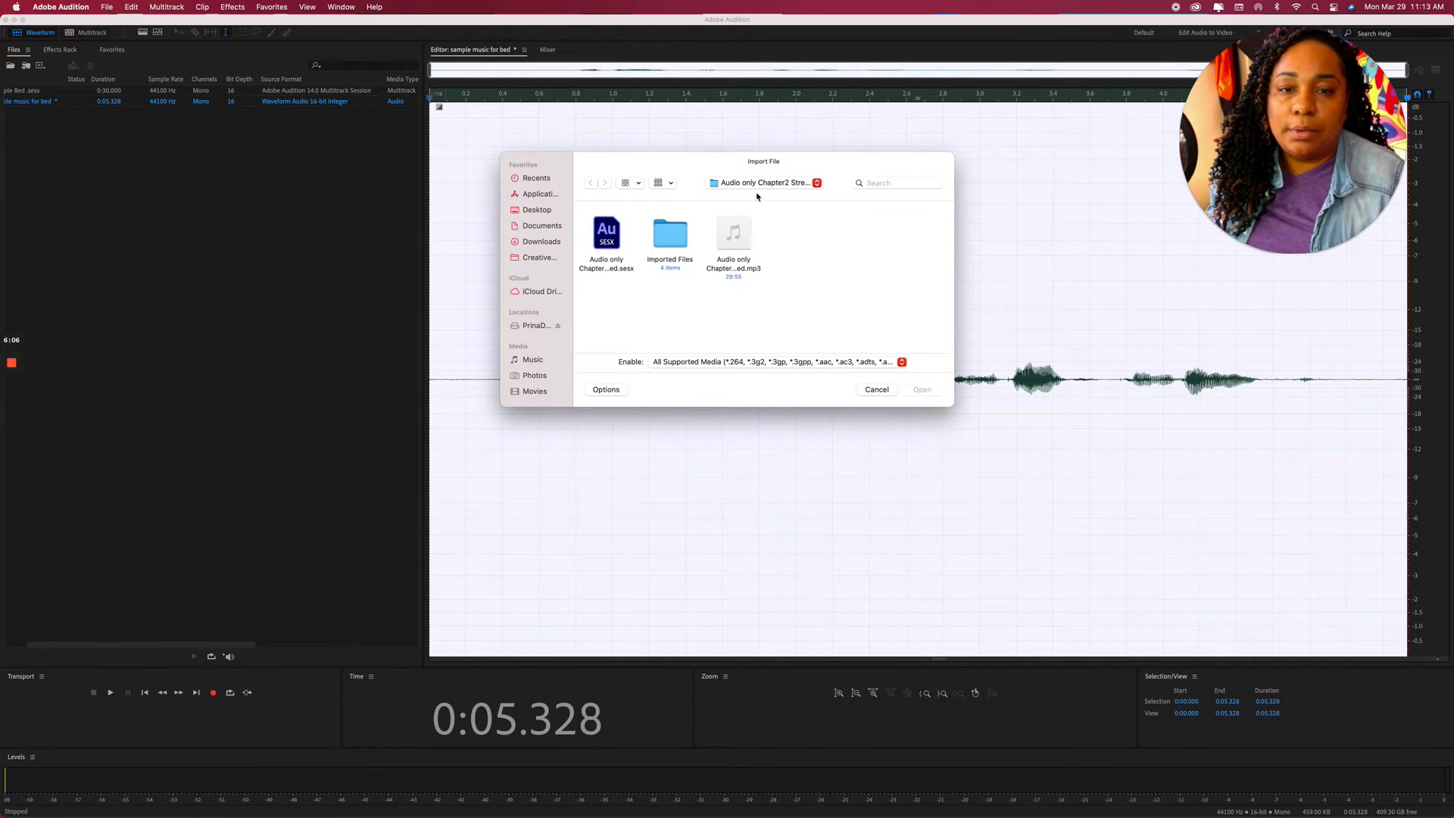
click(758, 184)
click(752, 212)
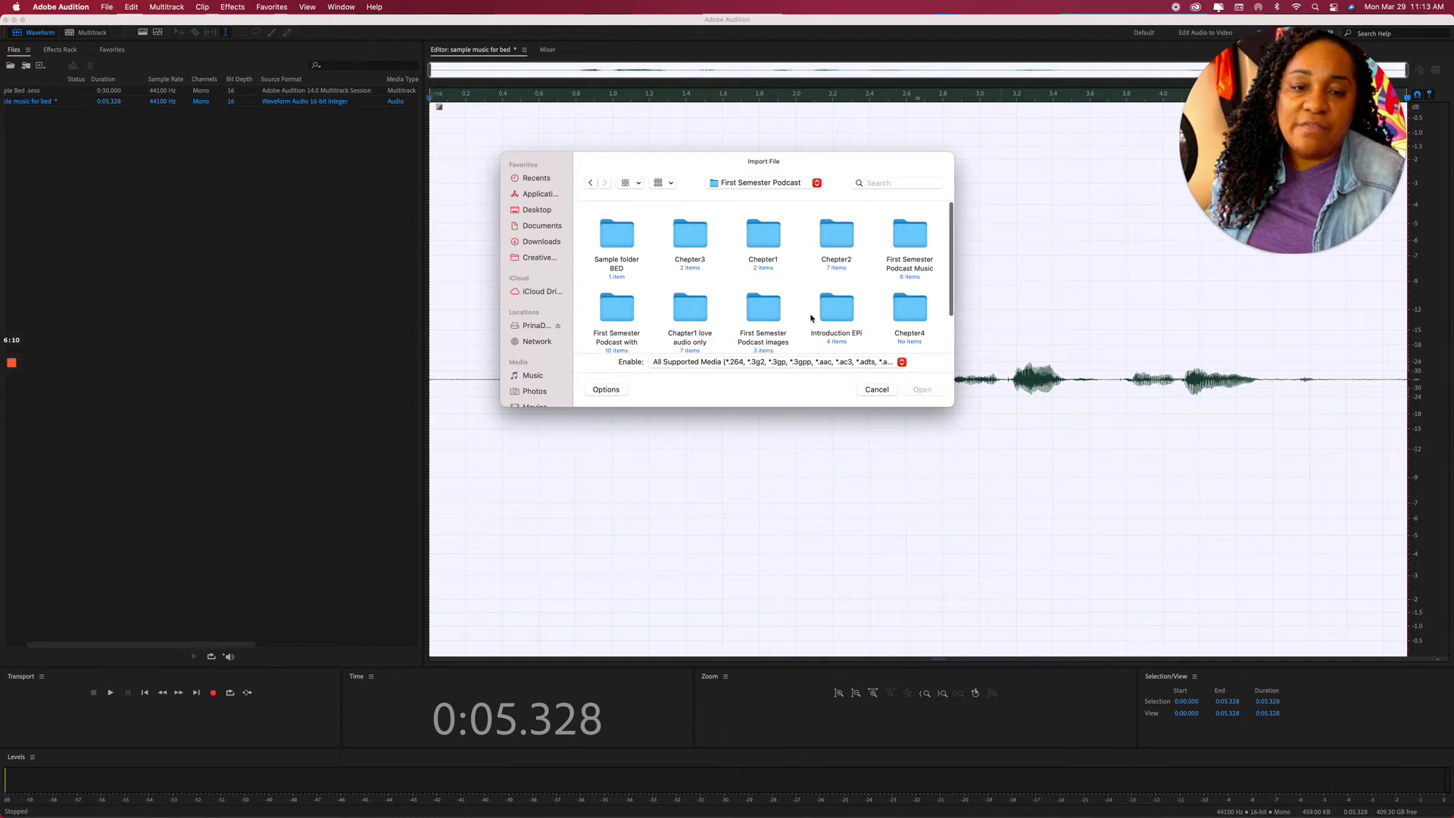
double_click(910, 241)
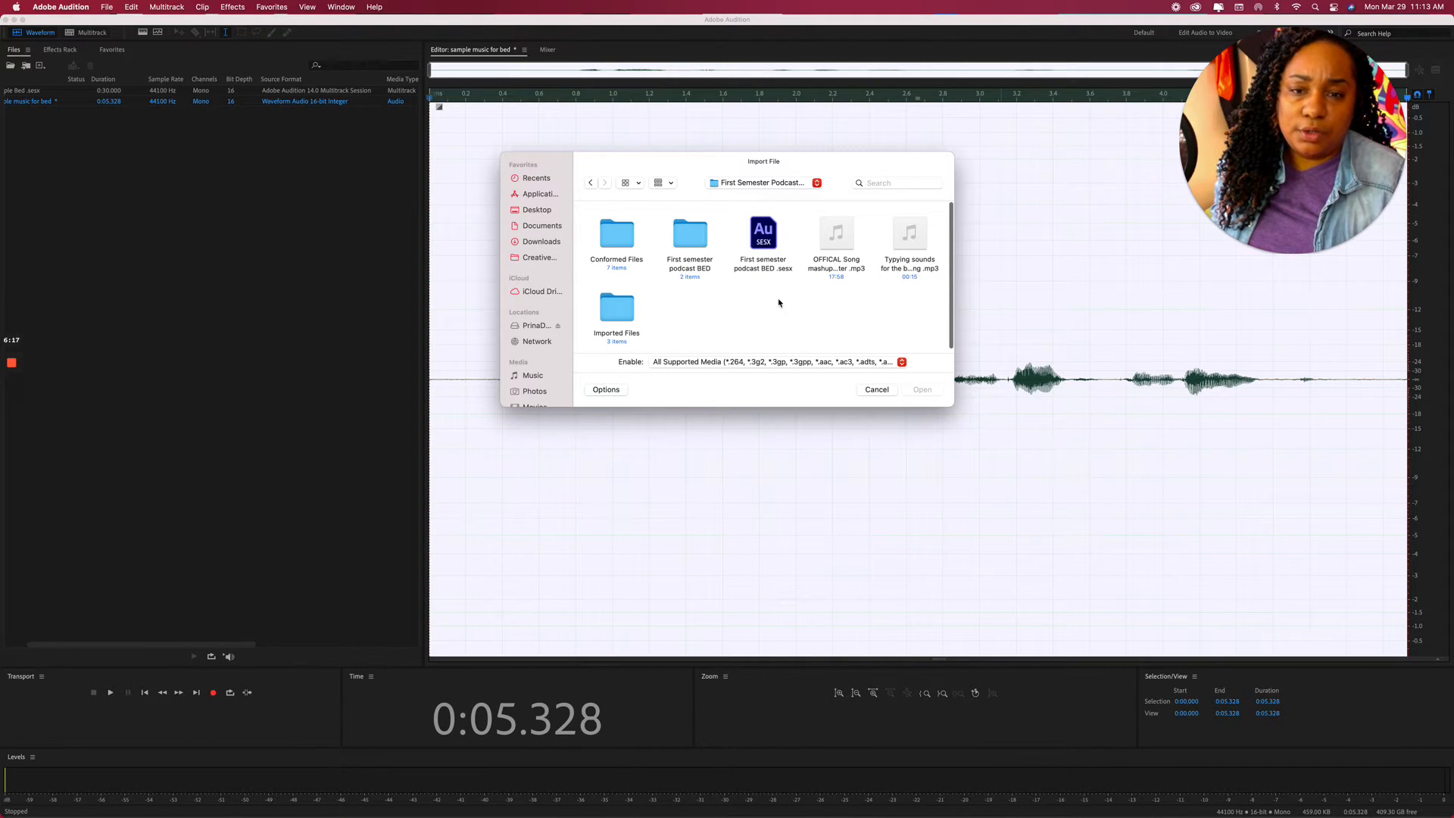
click(836, 232)
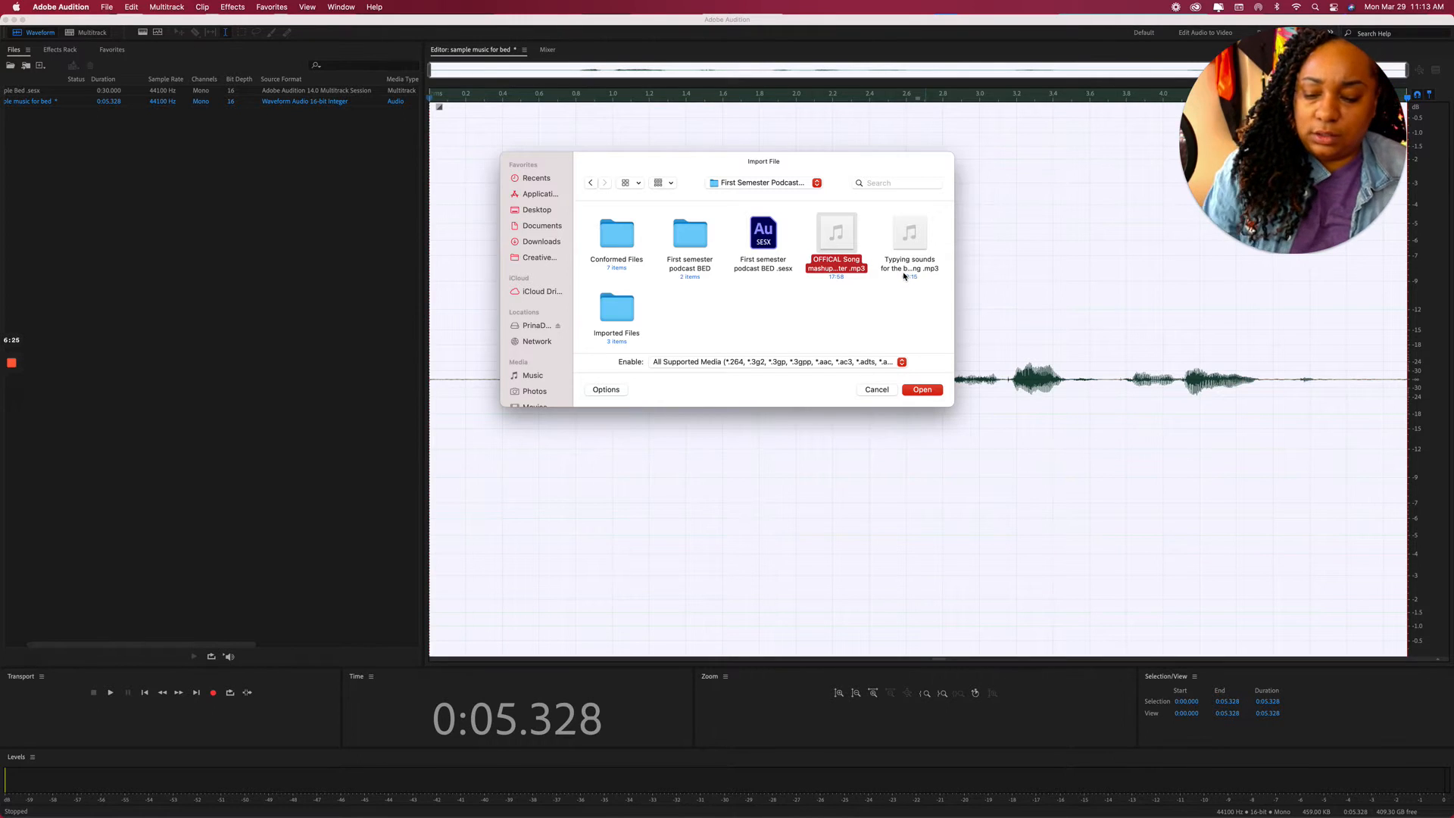
click(909, 234)
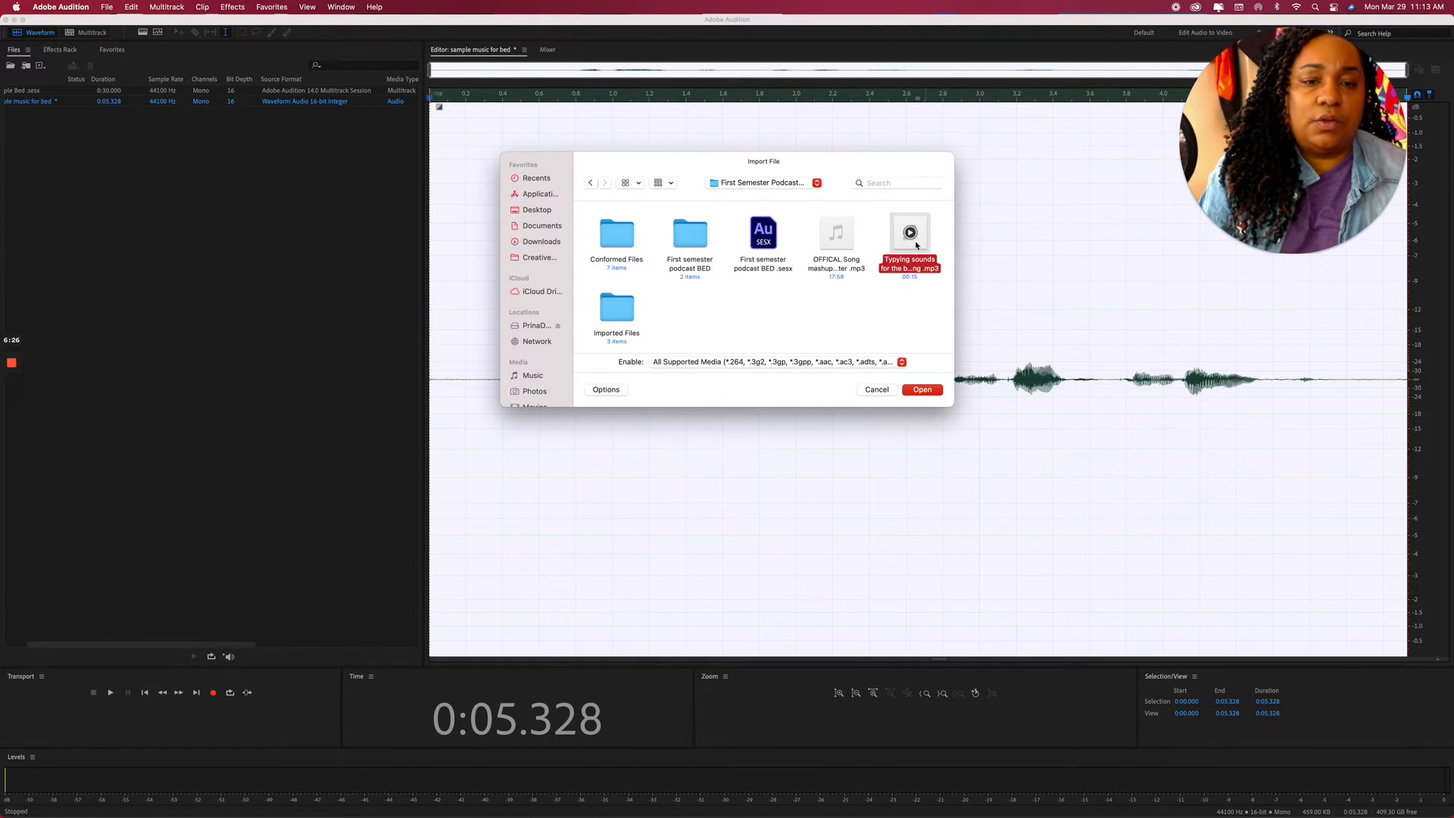
click(839, 237)
super+click(909, 235)
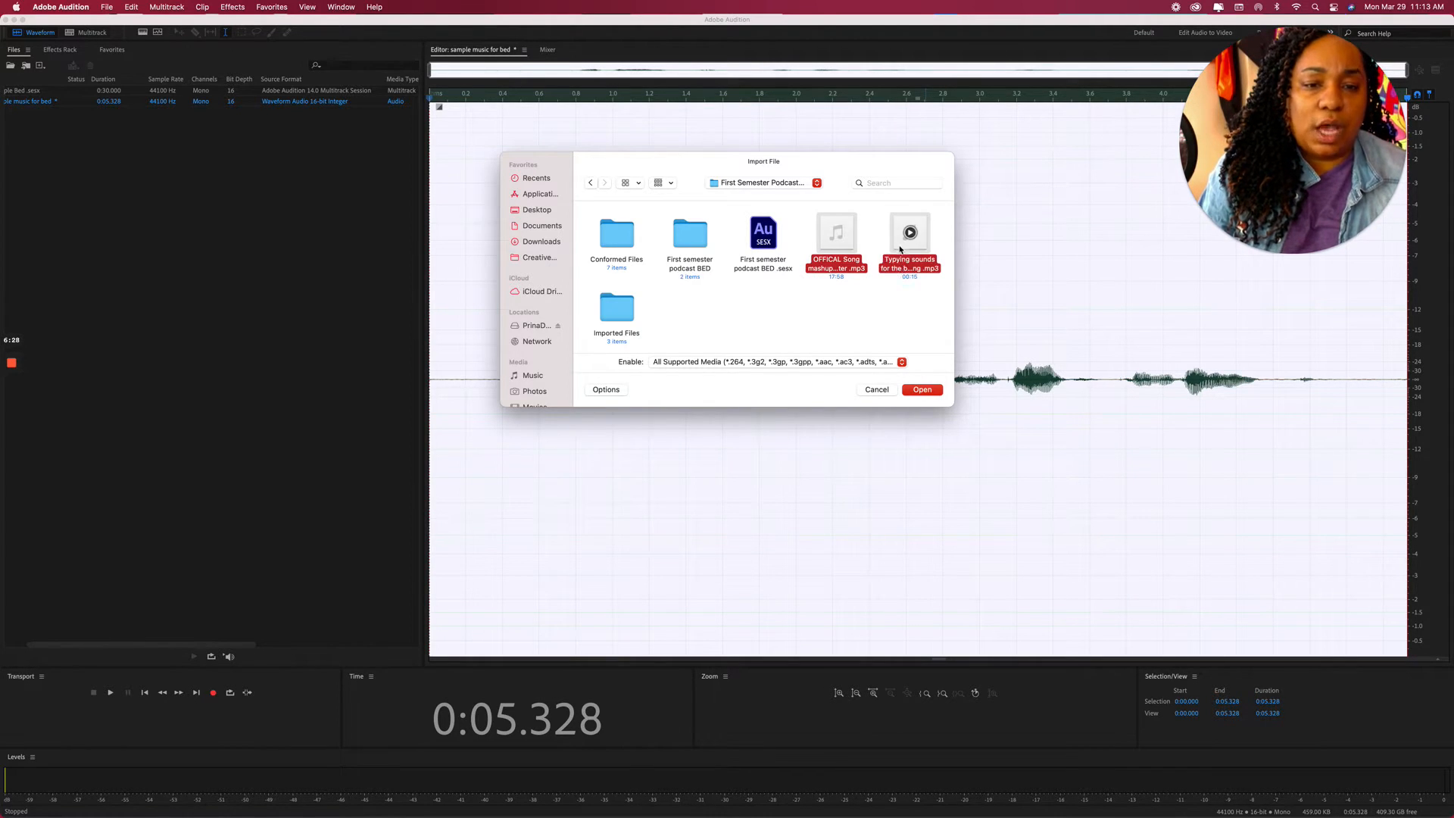
click(922, 389)
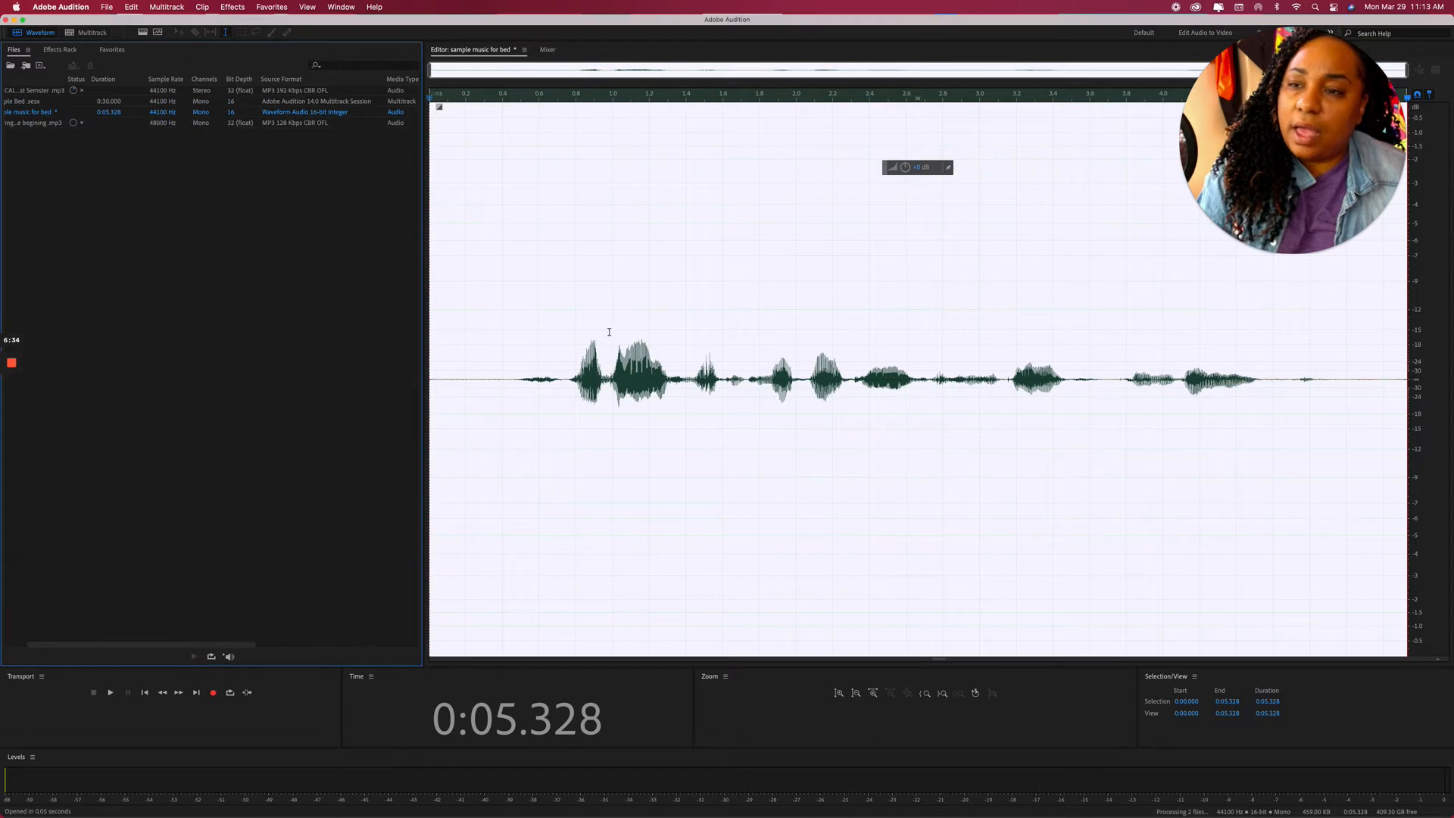
Import the 3.68-second stereo .wav from First semester podcast BED > Conformed Files.
right_click(175, 281)
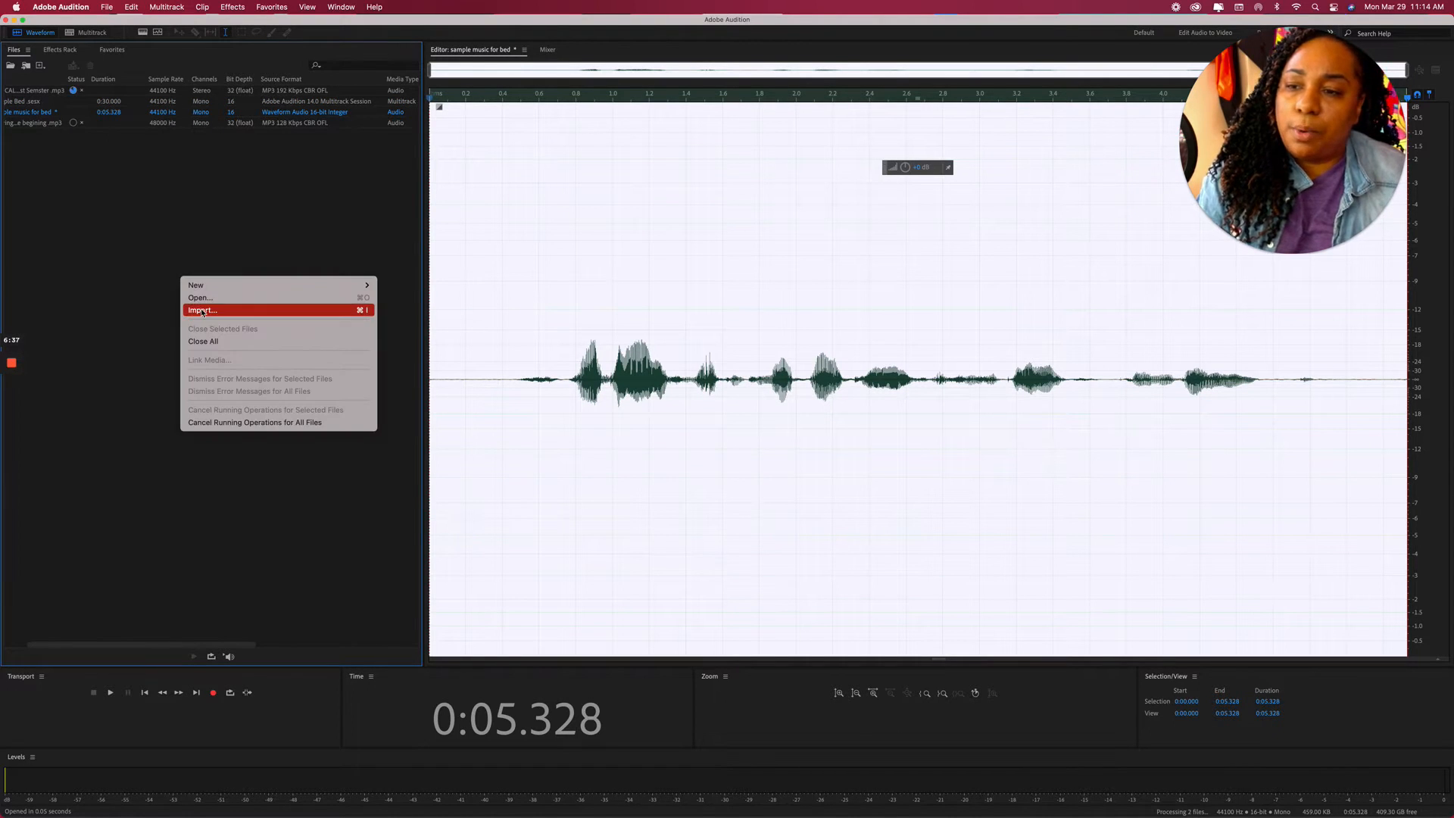
click(331, 310)
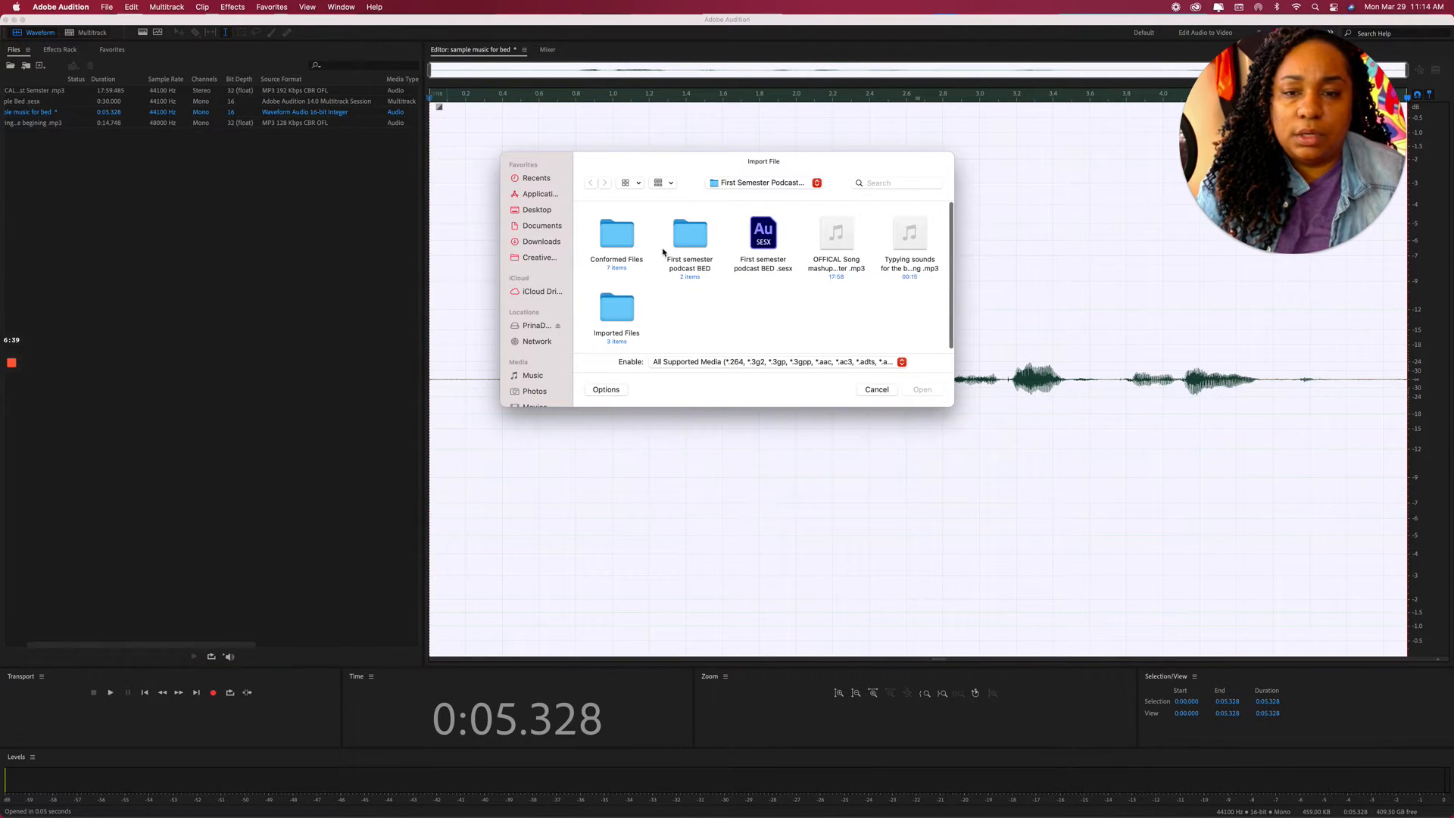
double_click(697, 238)
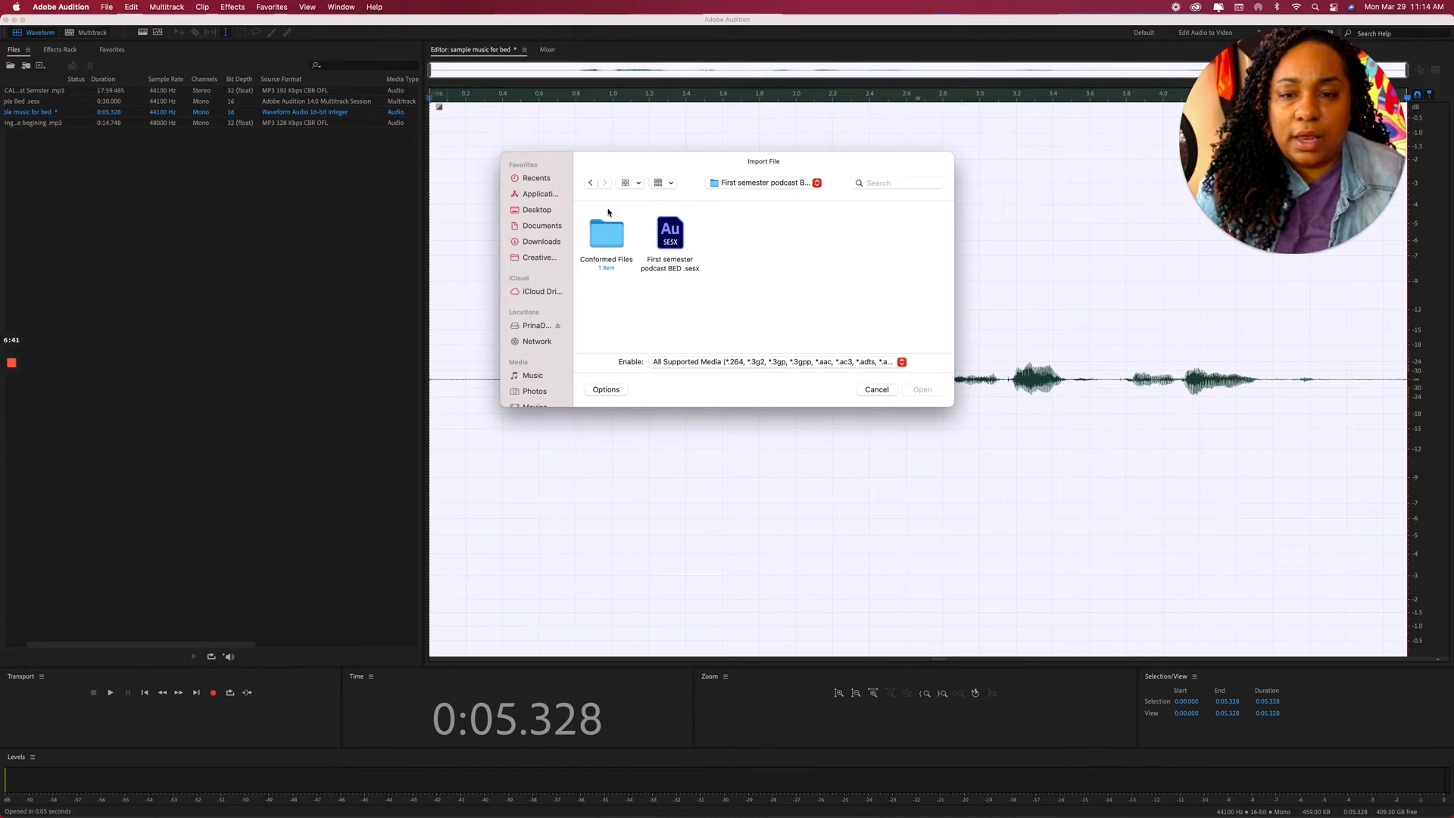
double_click(607, 229)
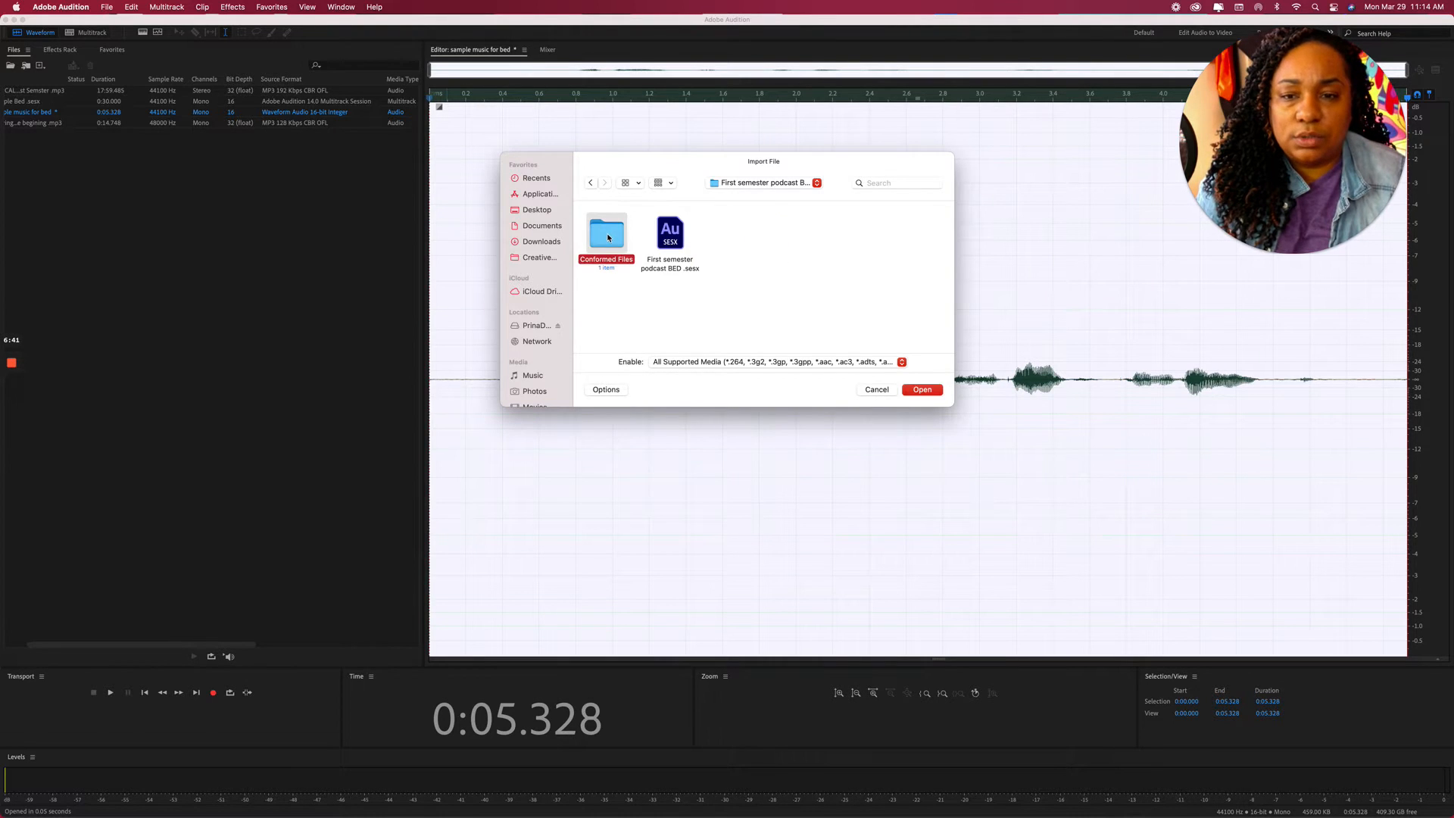
click(595, 186)
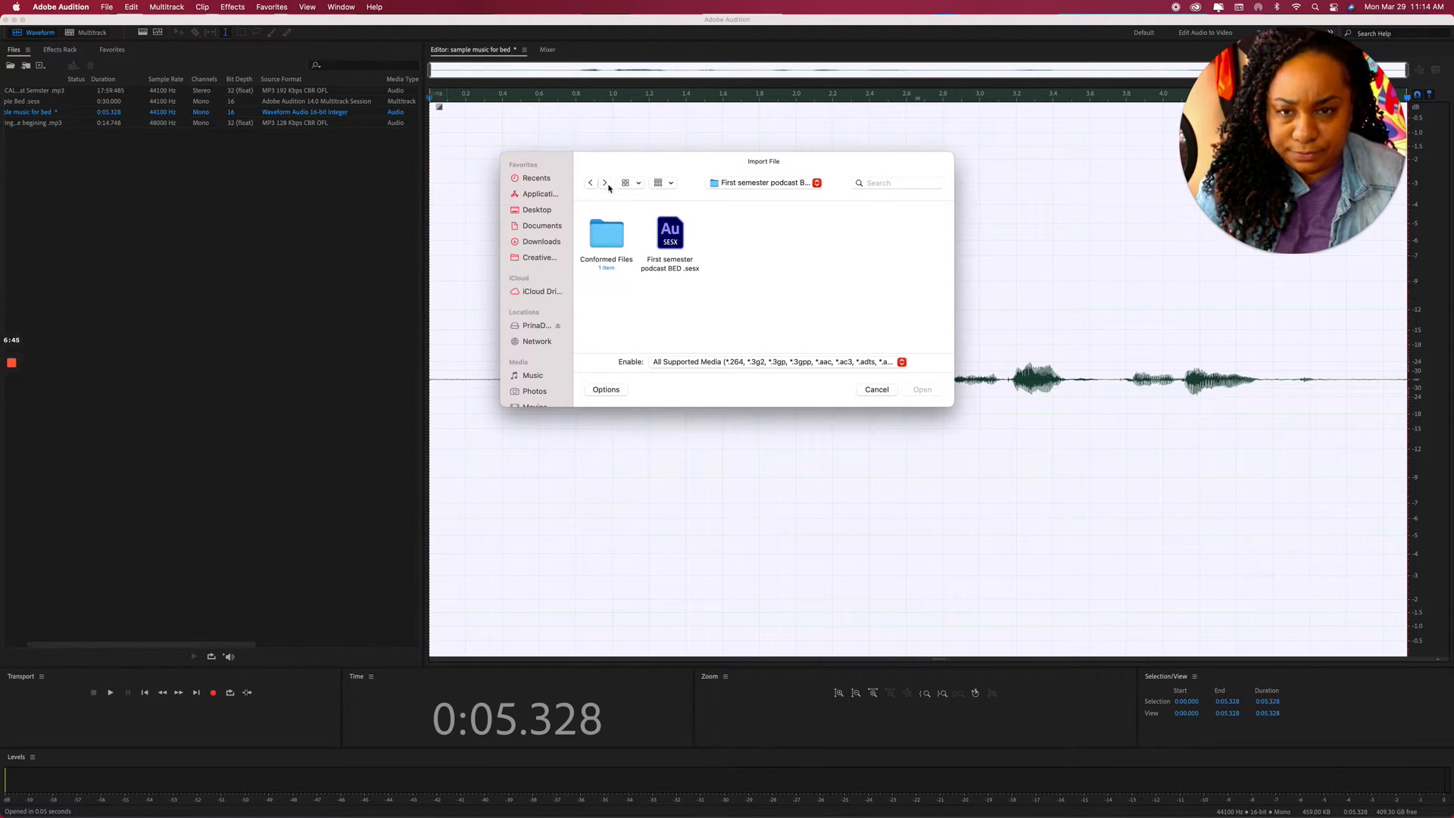
click(605, 184)
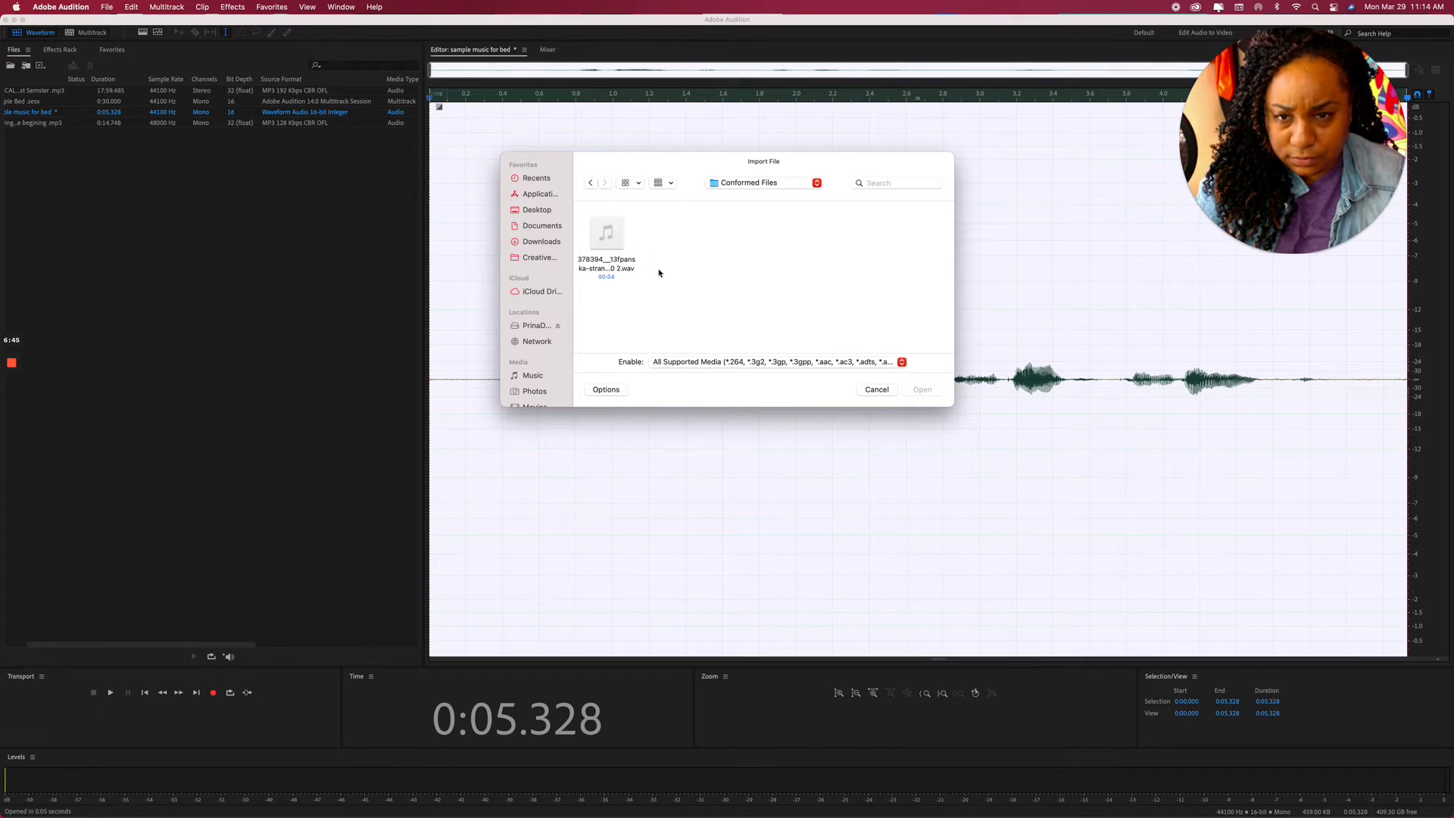
click(607, 233)
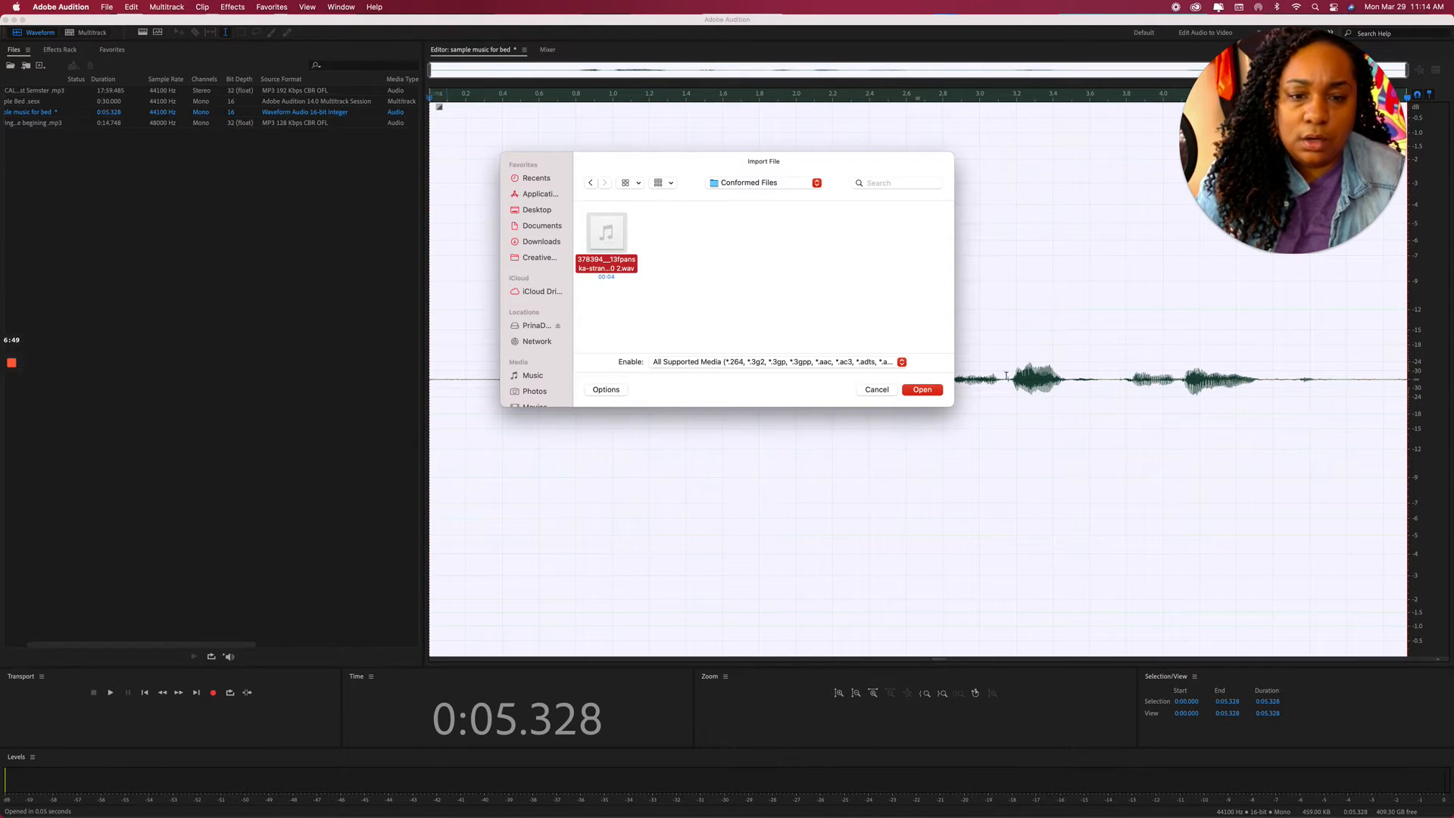
click(923, 390)
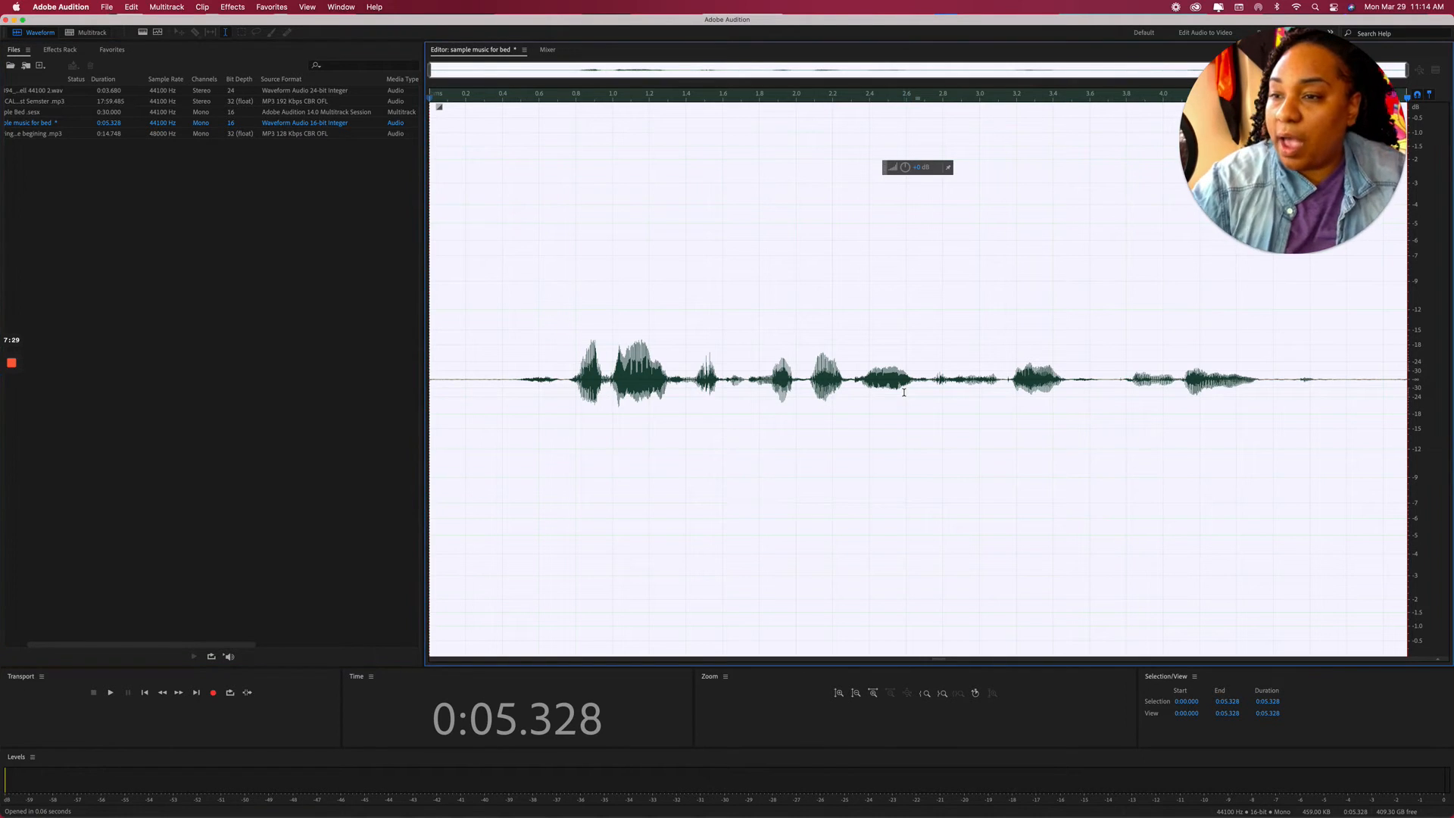
scroll(893, 409, up, 1)
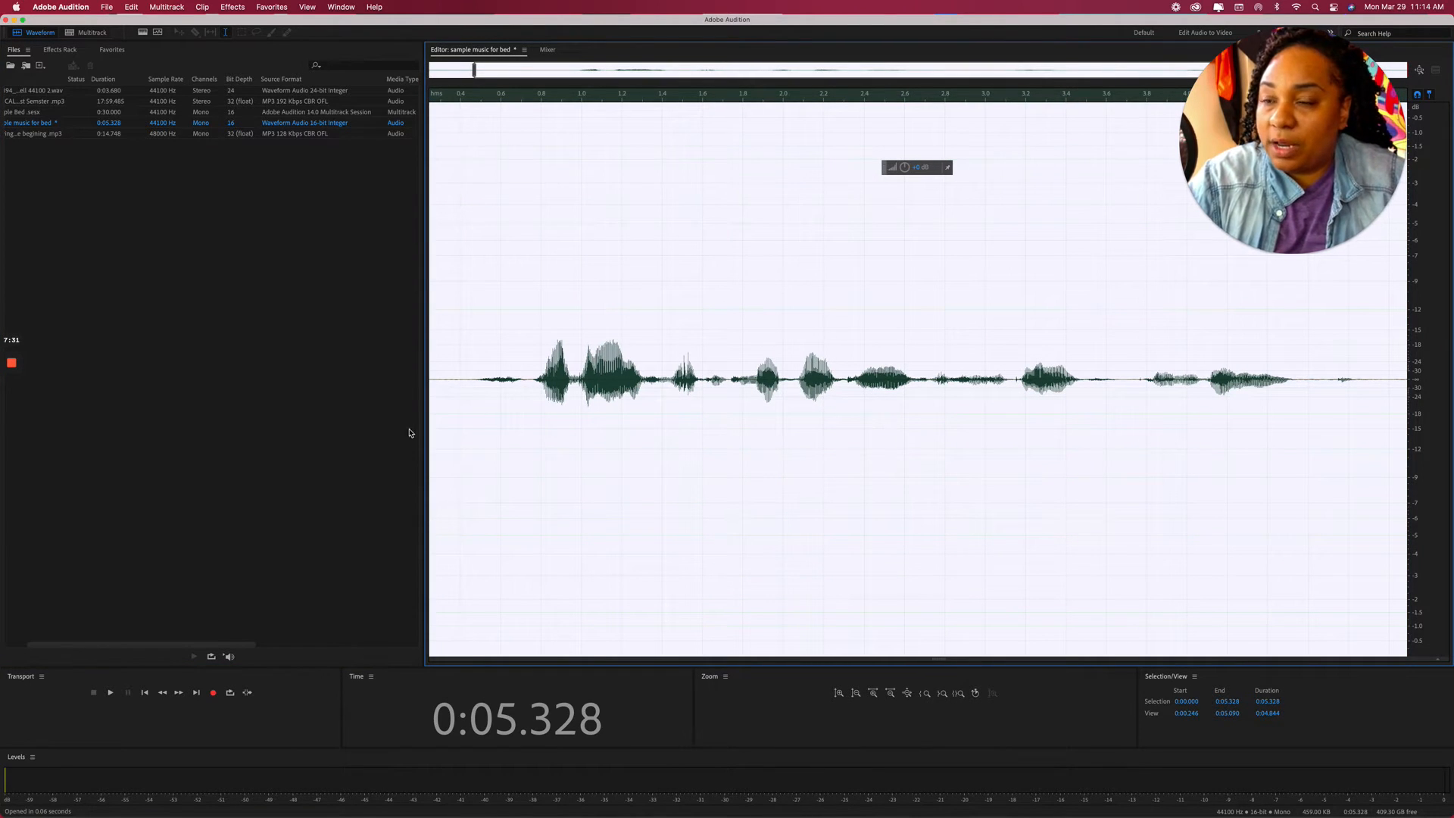
scroll(222, 240, left, 3)
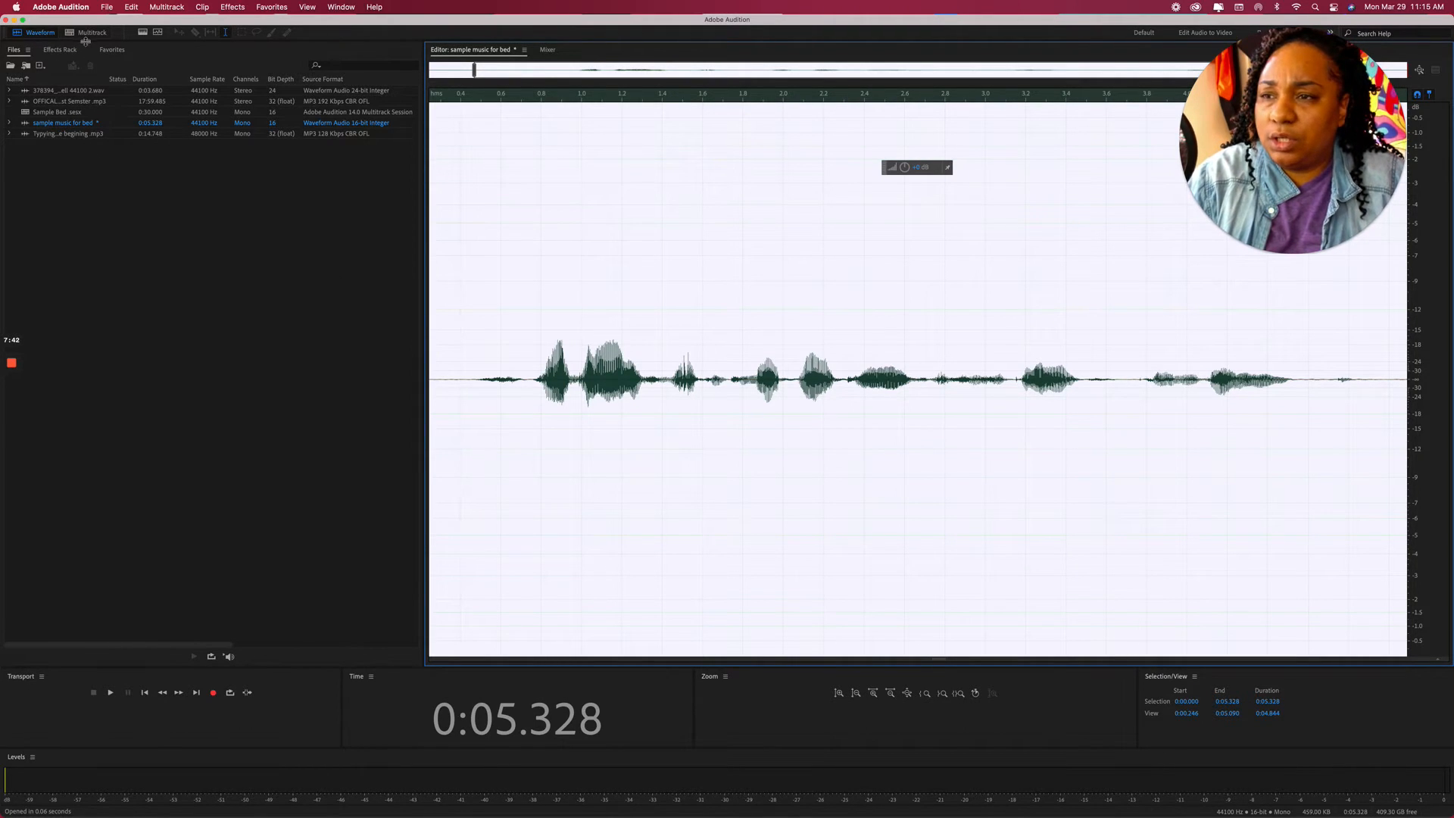
Rename Track 1 of the multitrack session to Intro.
click(90, 33)
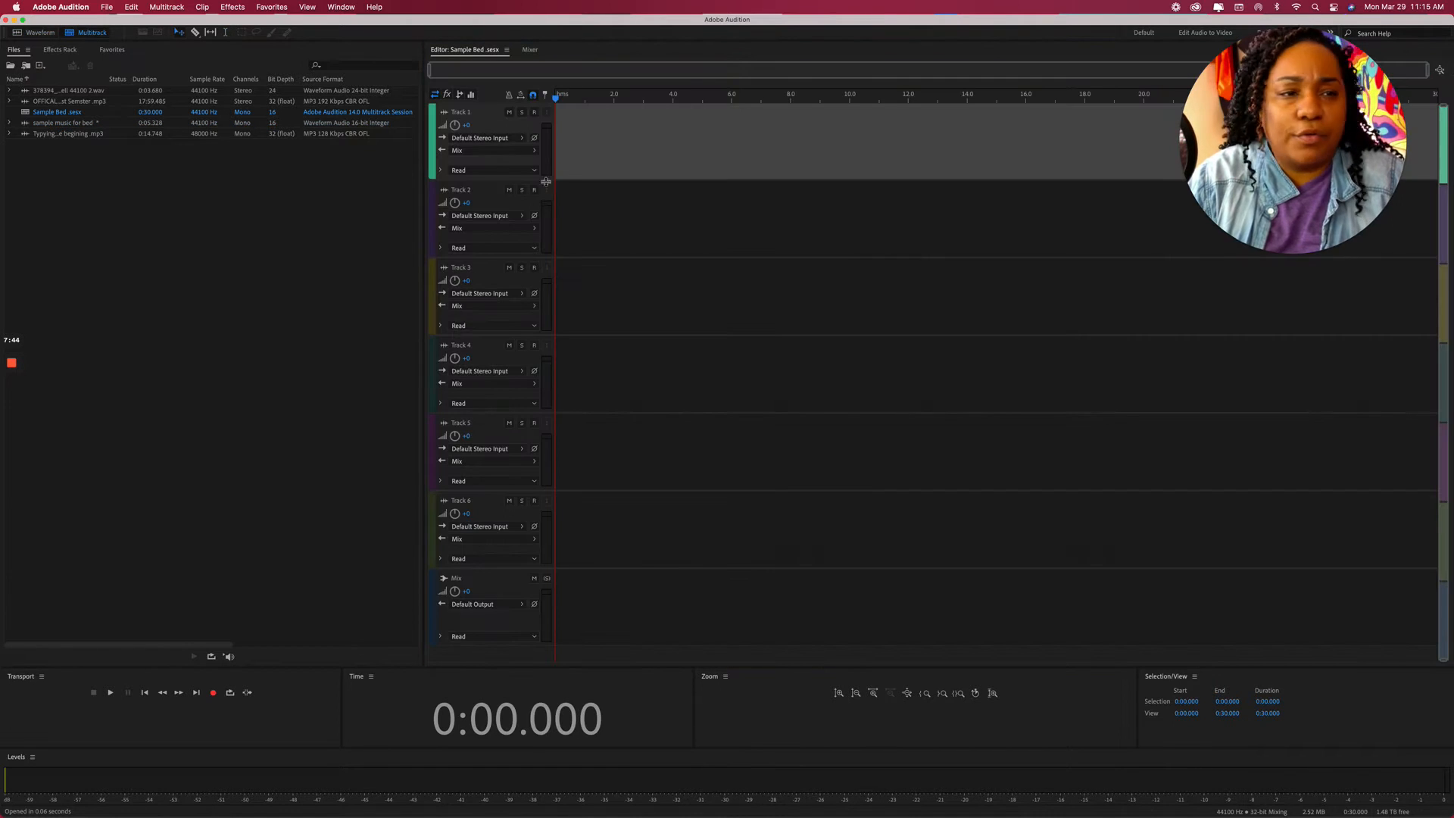
click(462, 113)
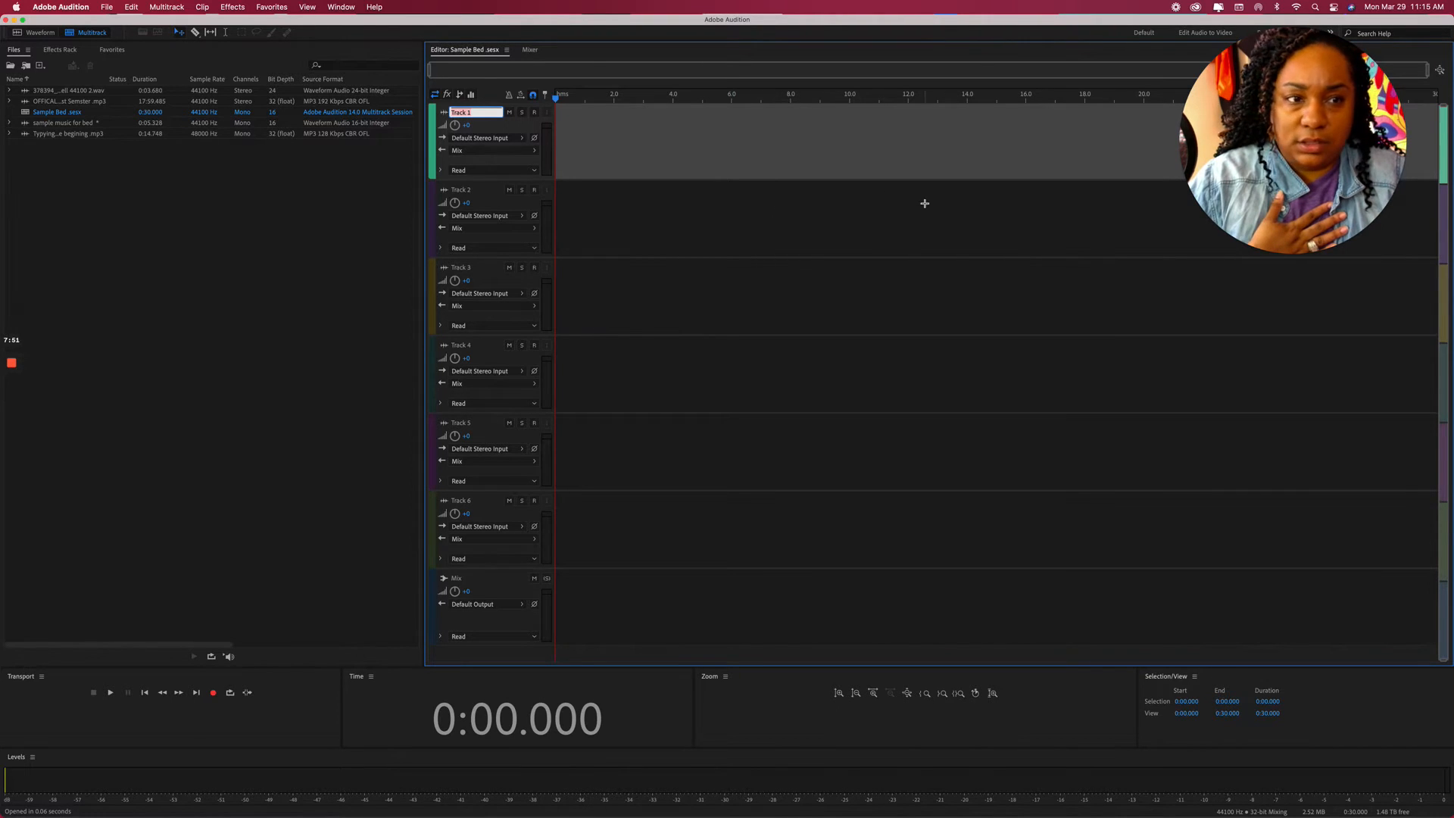
drag(1212, 210, 228, 338)
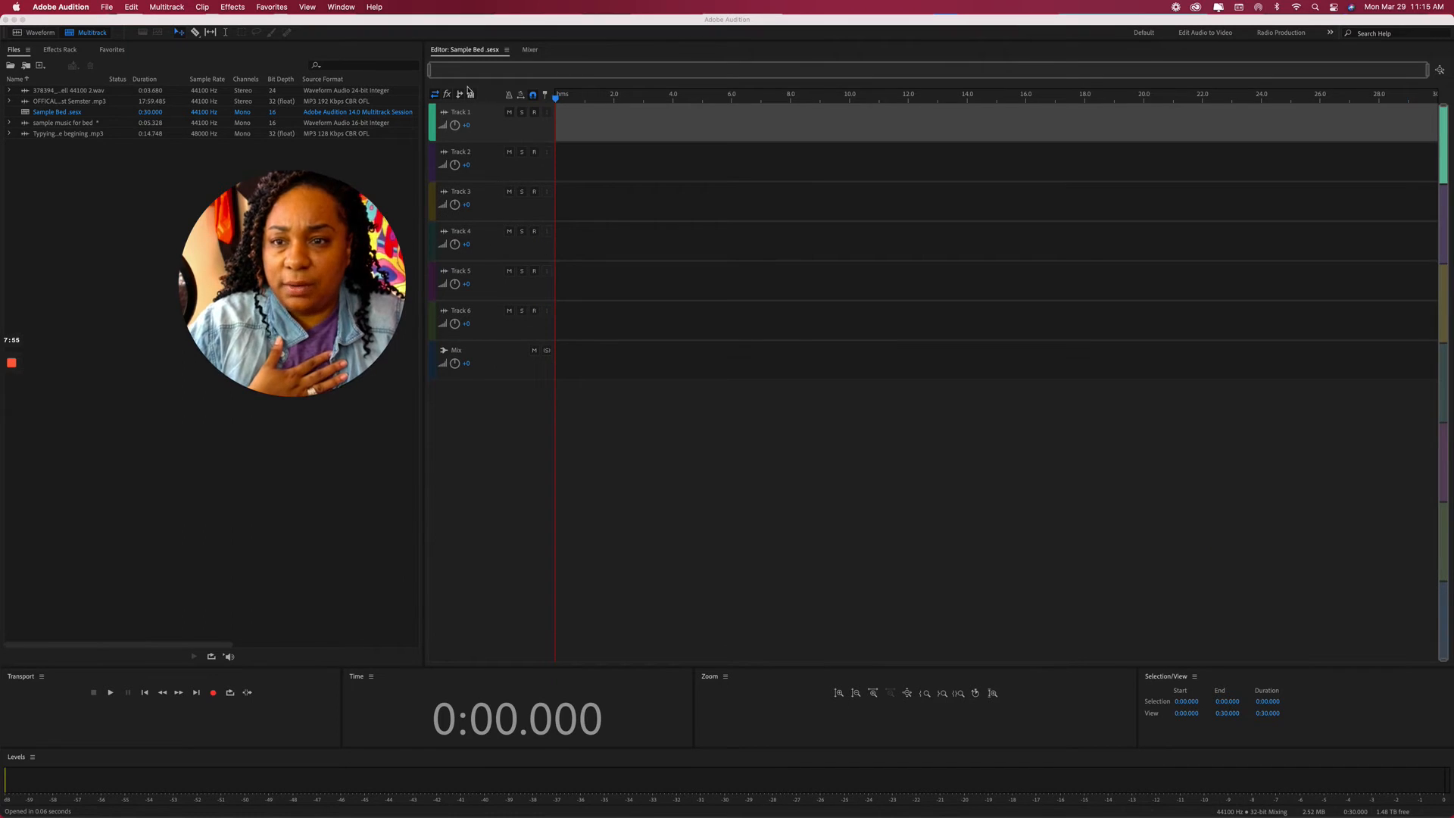
click(468, 114)
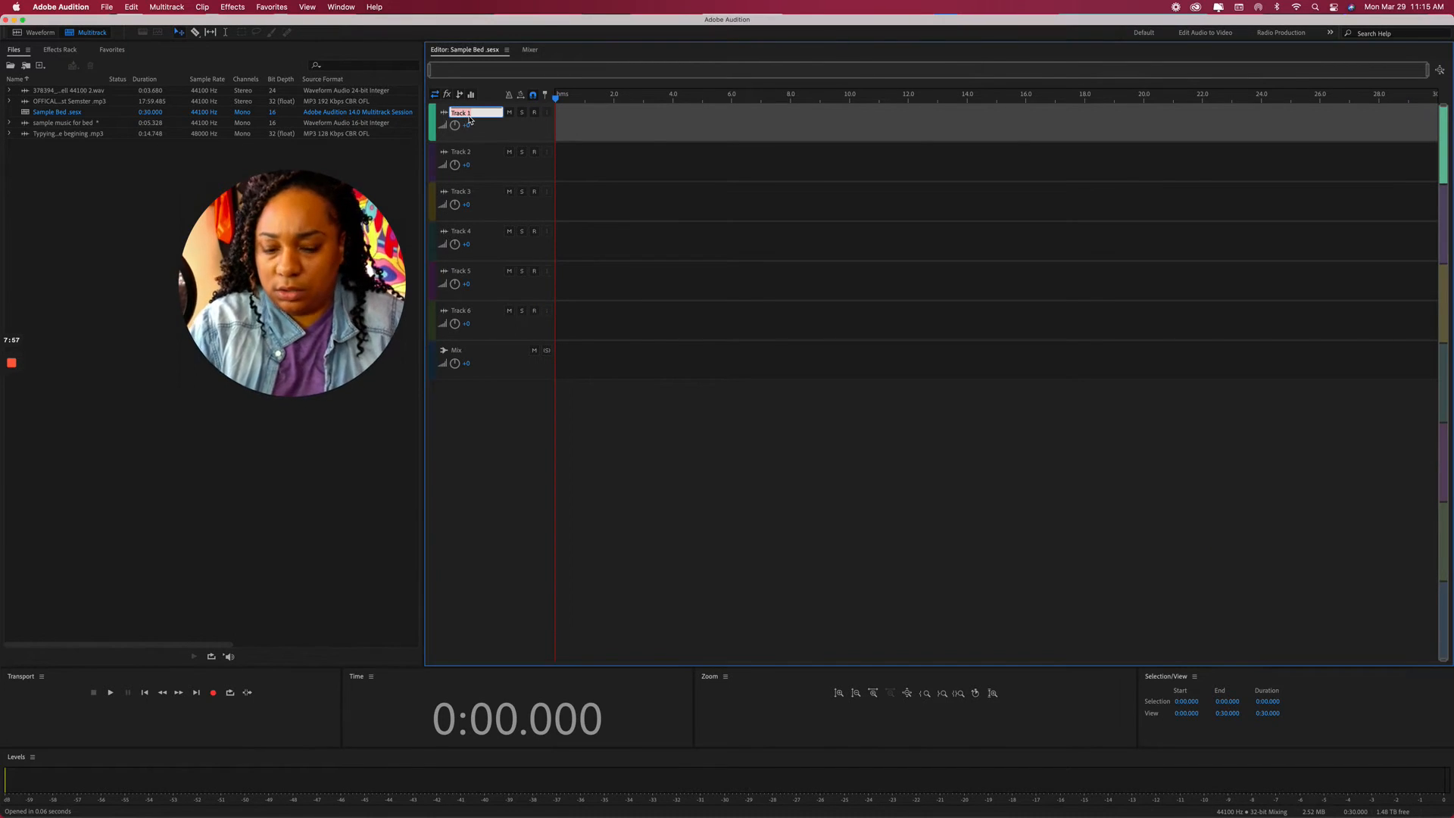
text(Intro)
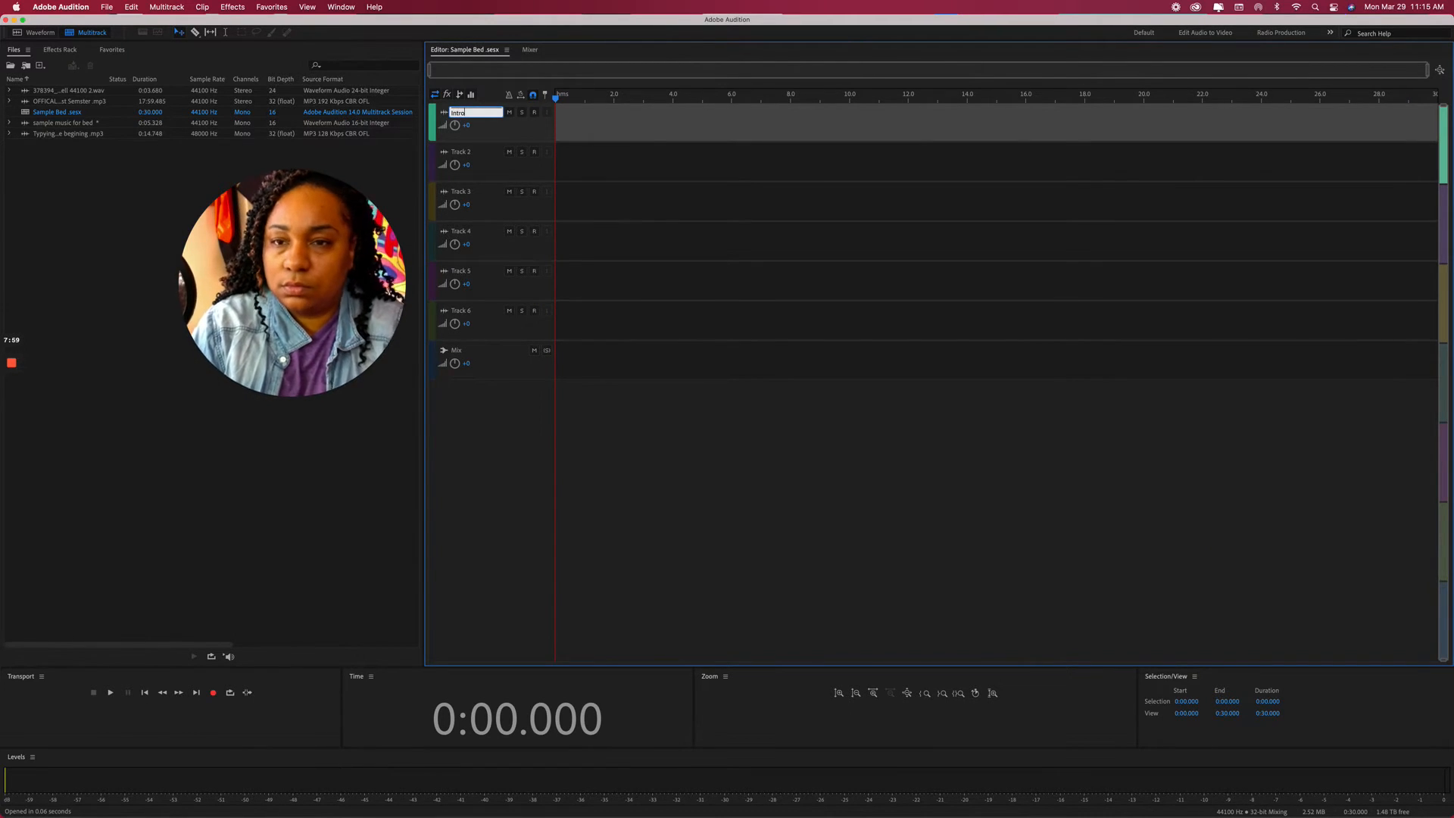
click(475, 155)
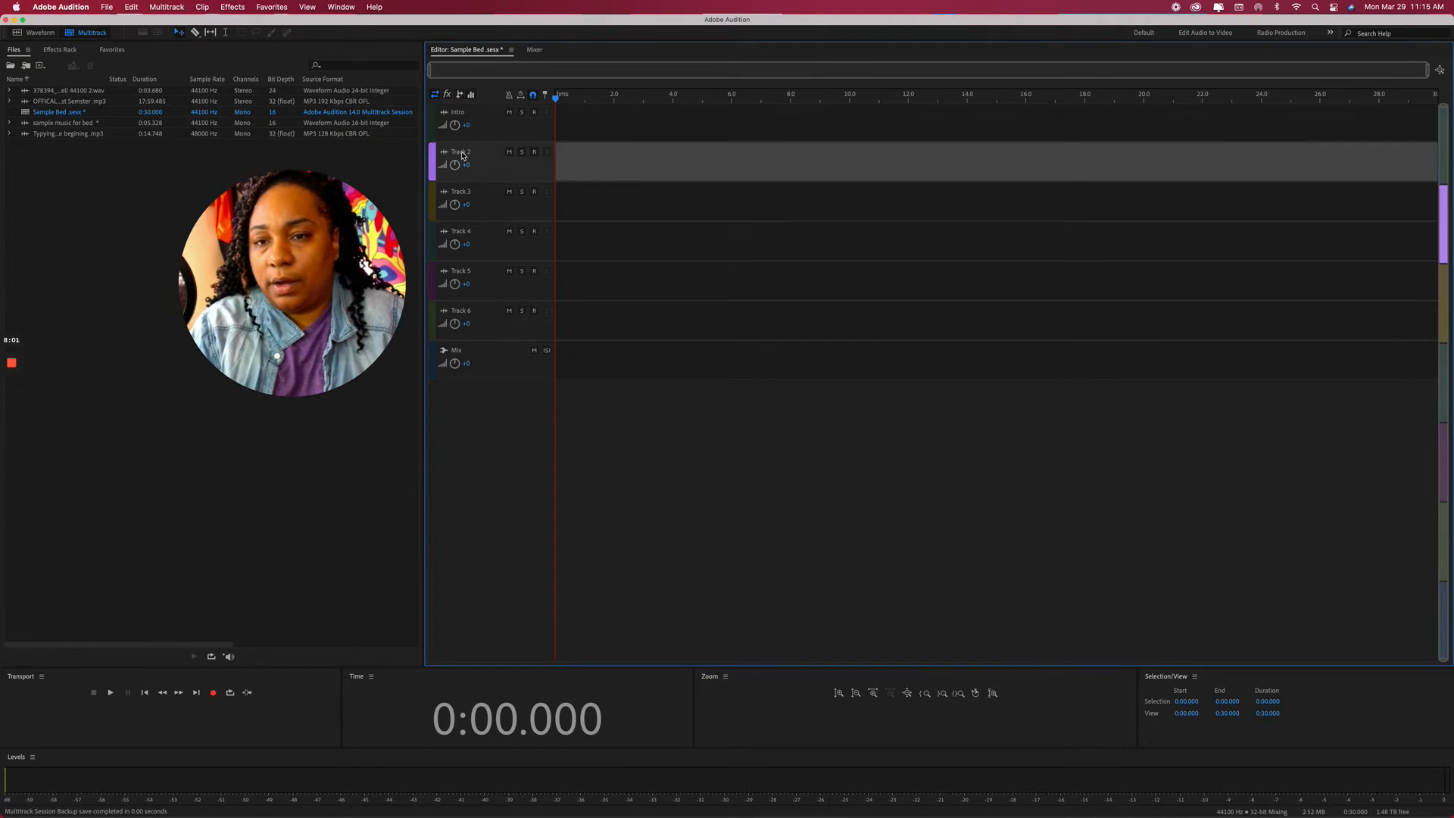
Rename Tracks 2, 3 and 4 to Podcast, Bell and outro.
click(465, 154)
text(Podcast)
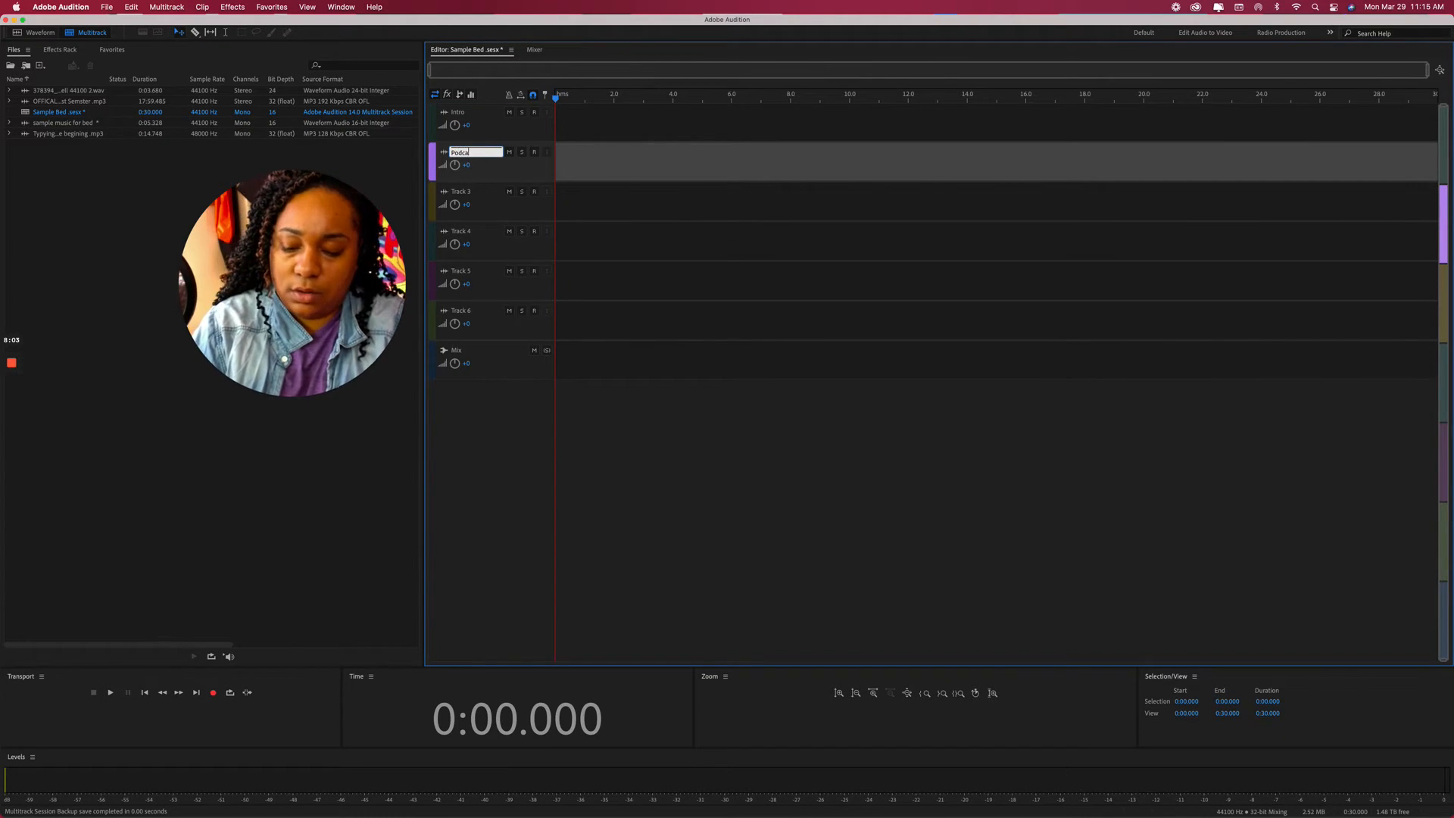
click(464, 194)
text(Bell)
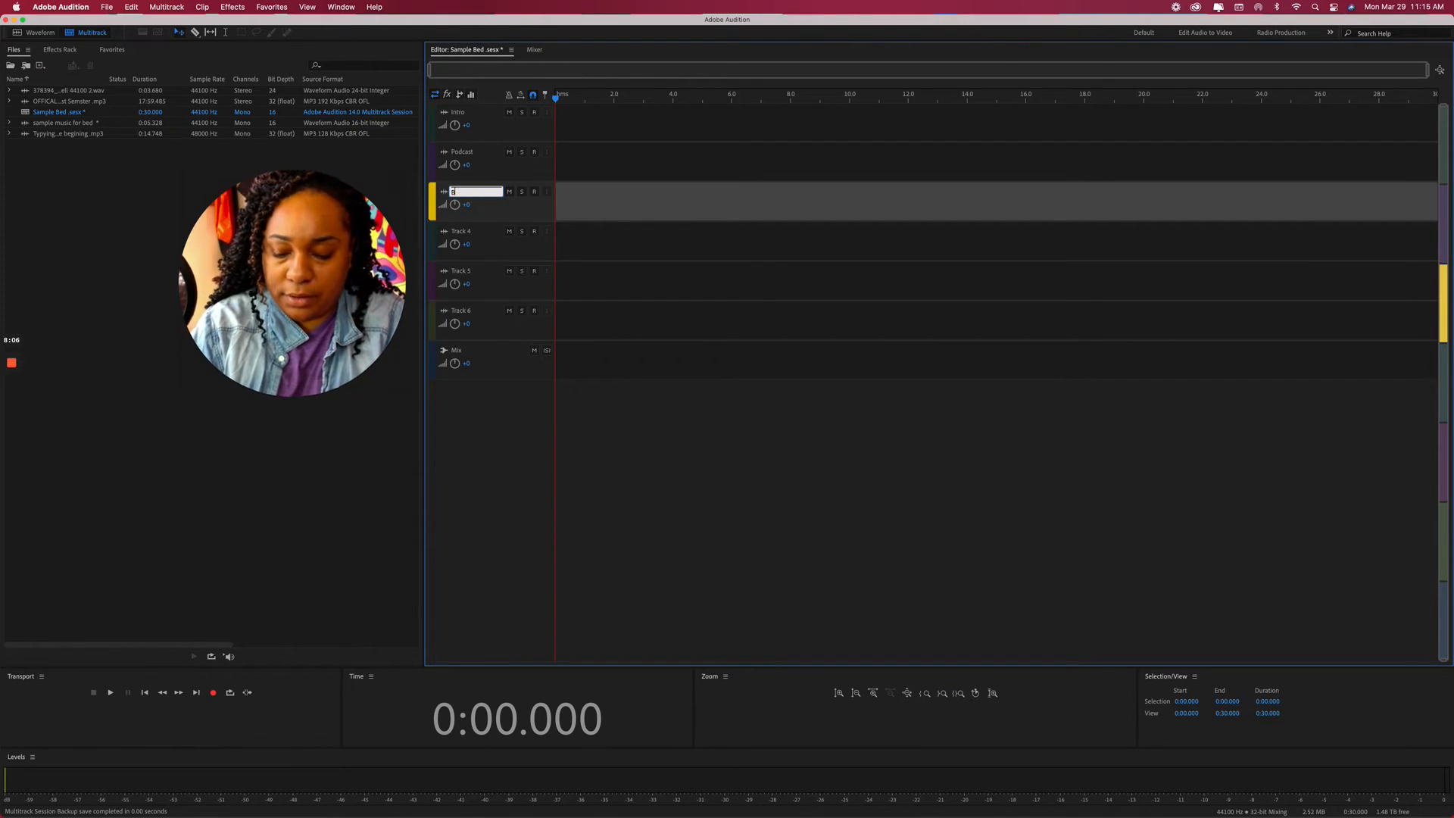
click(460, 233)
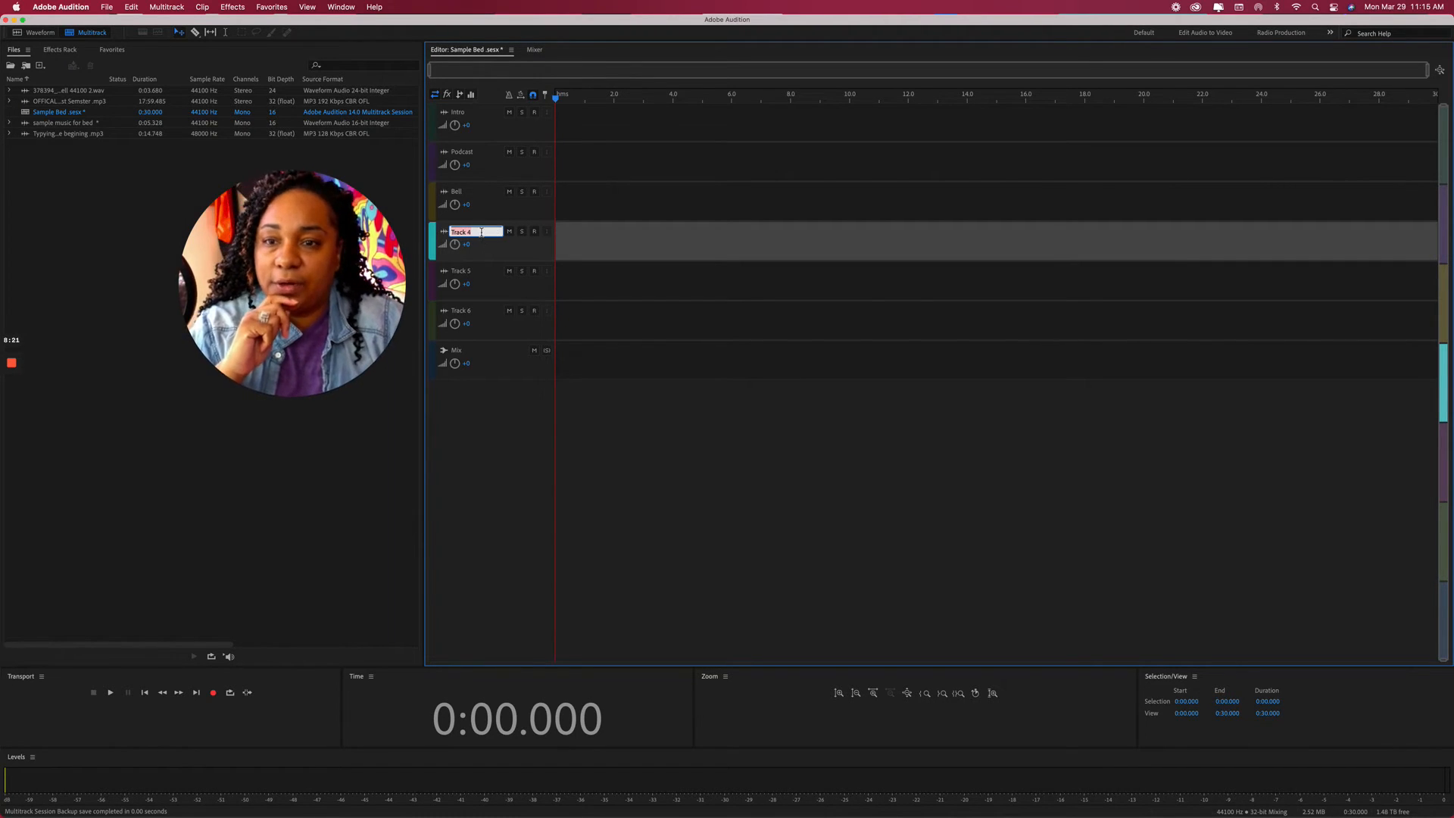
text(Outro)
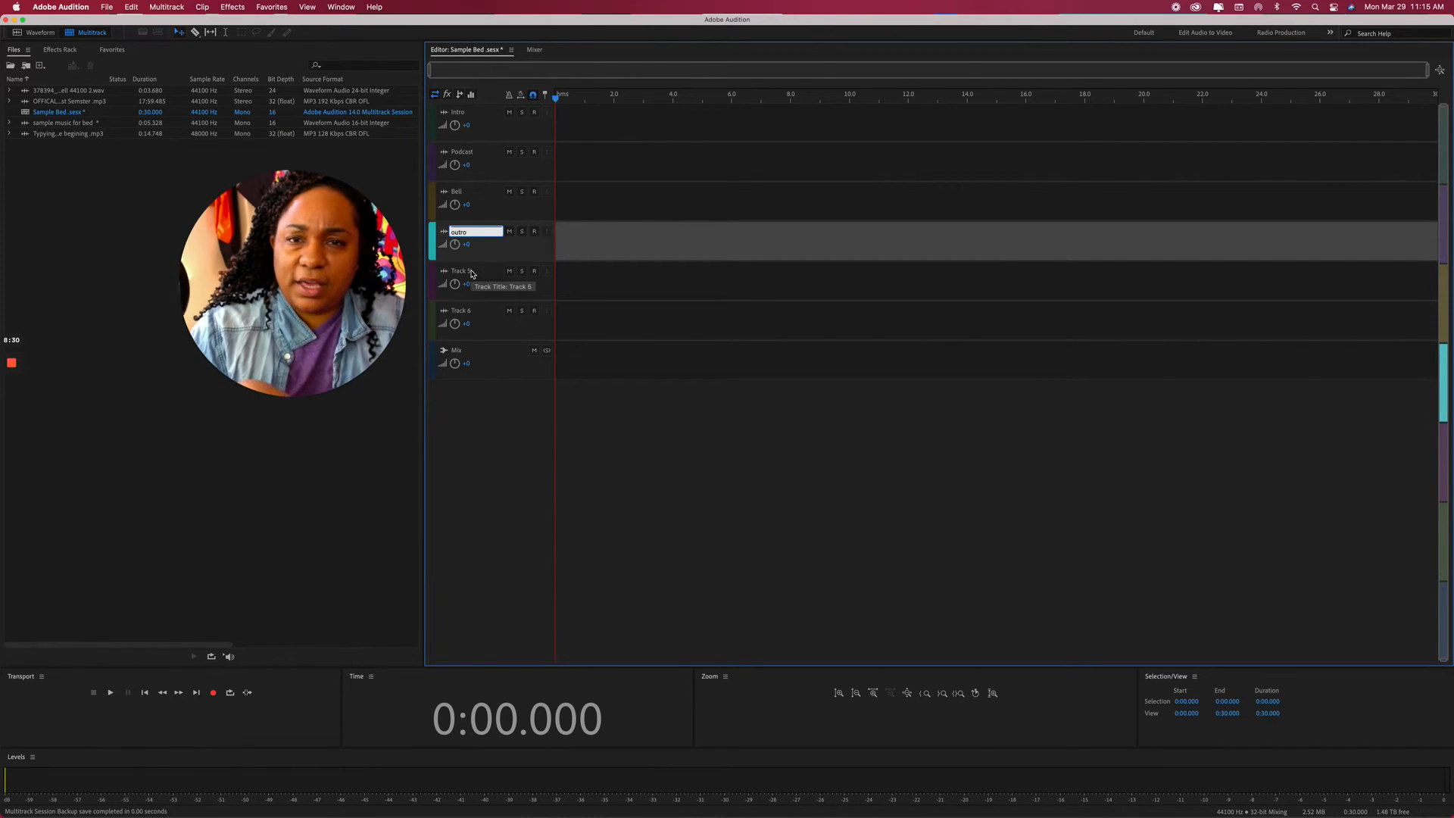
click(467, 273)
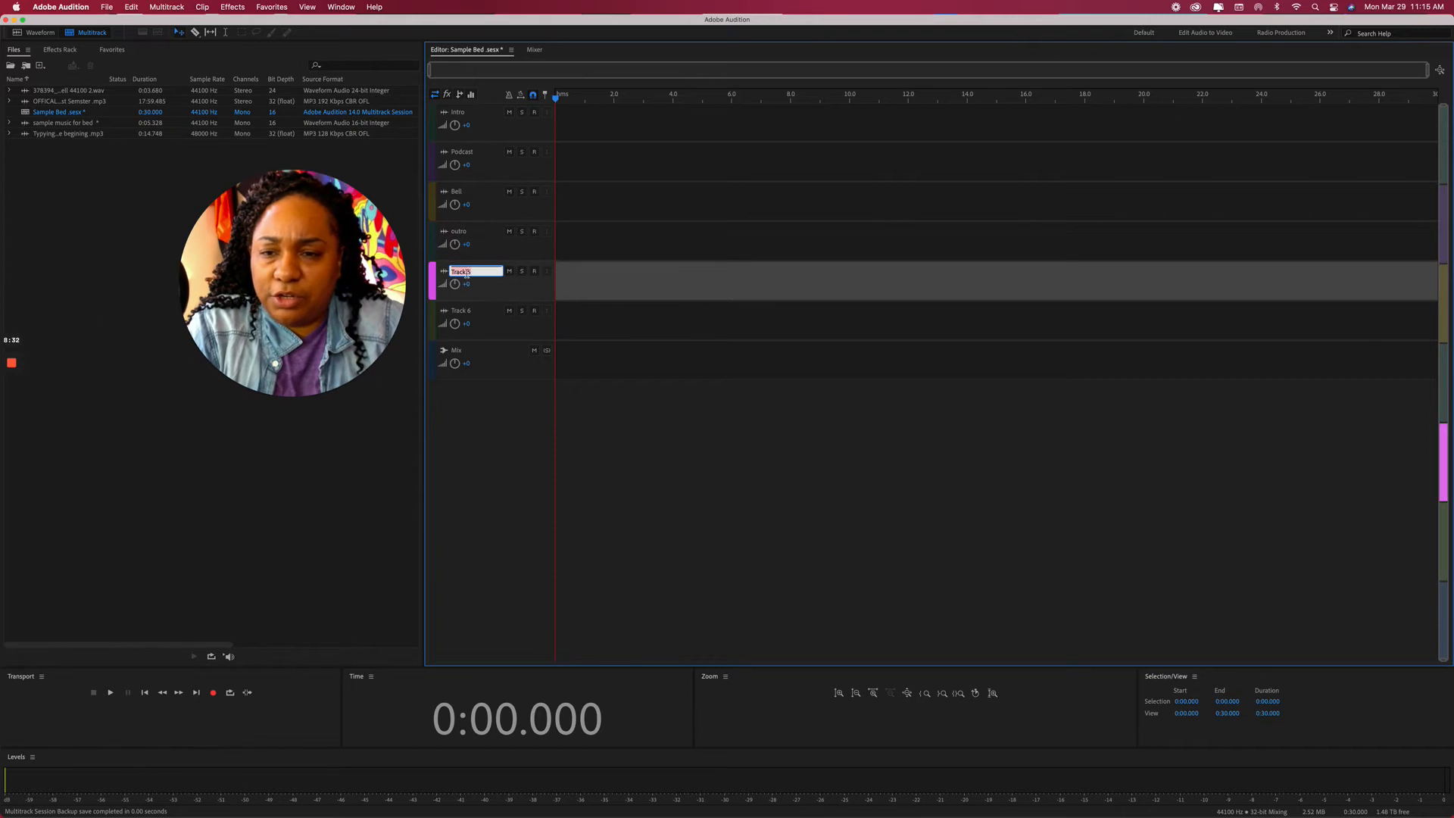
Enlarge the track row heights and select the song mashup music file.
click(464, 312)
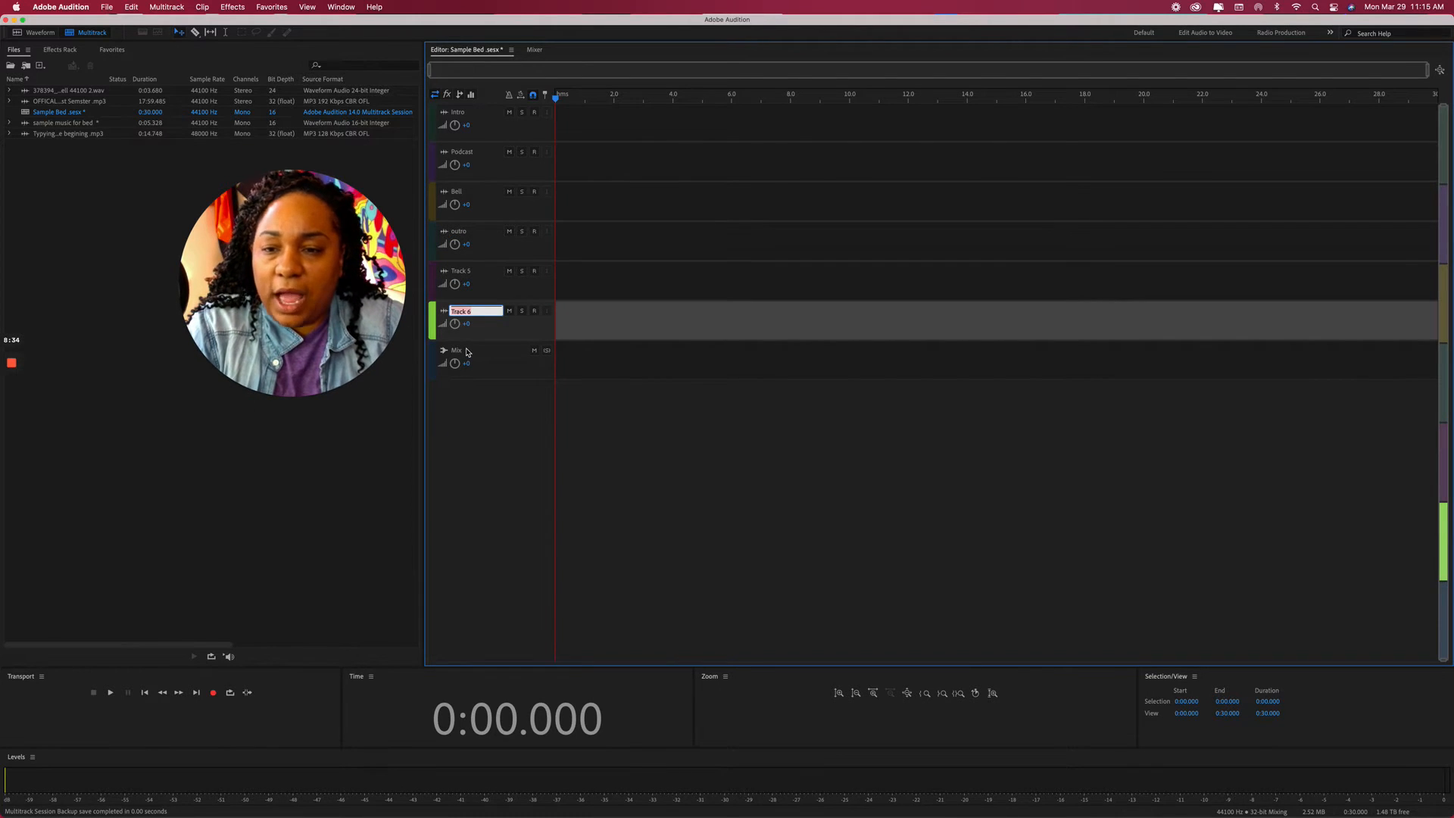
scroll(493, 338, up, 1)
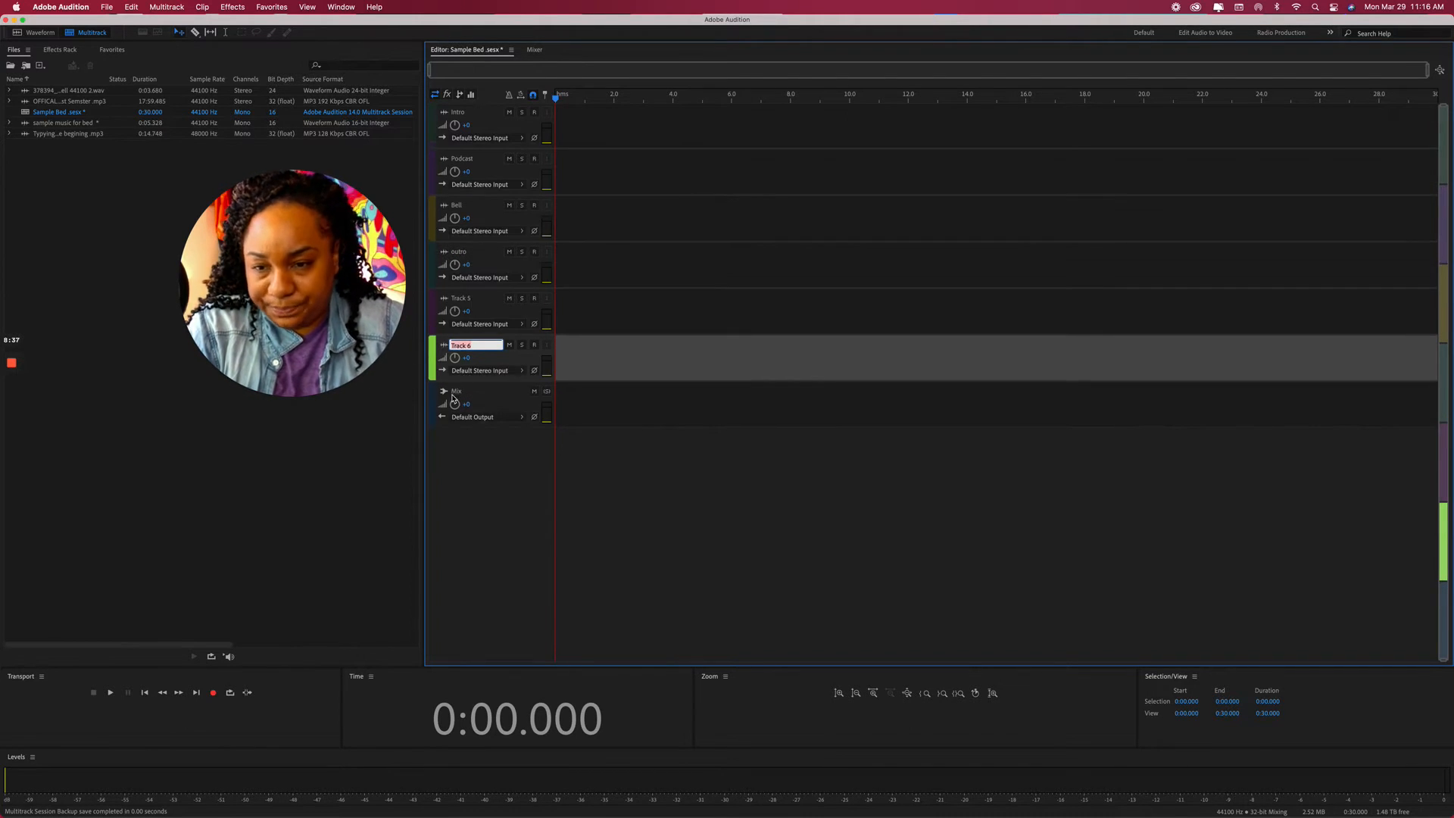
scroll(464, 409, up, 1)
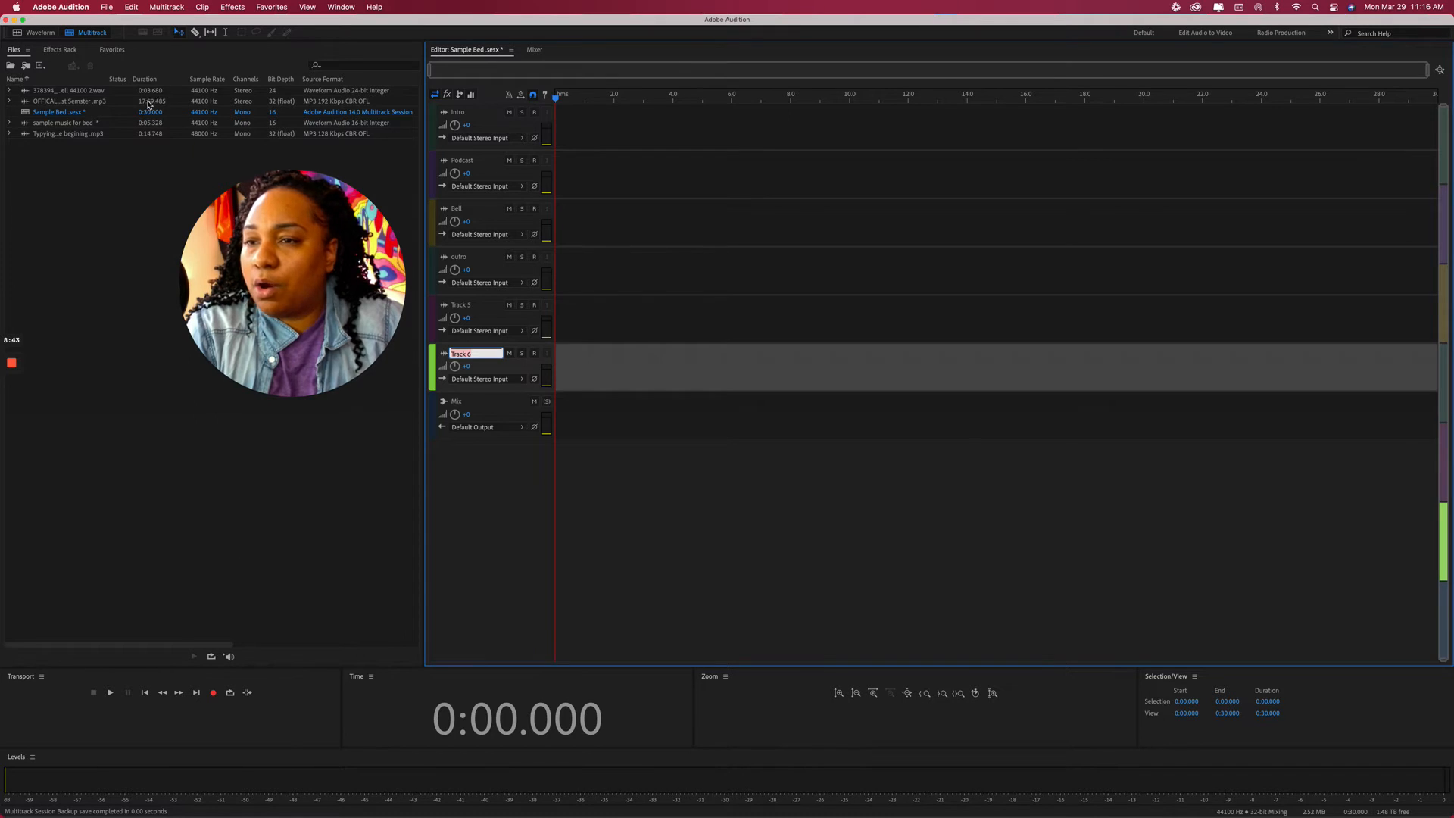
click(73, 105)
Drop the song mashup mp3 at 0:00 on outro, preview it, and set the playhead near 6.9 s.
drag(73, 105, 550, 274)
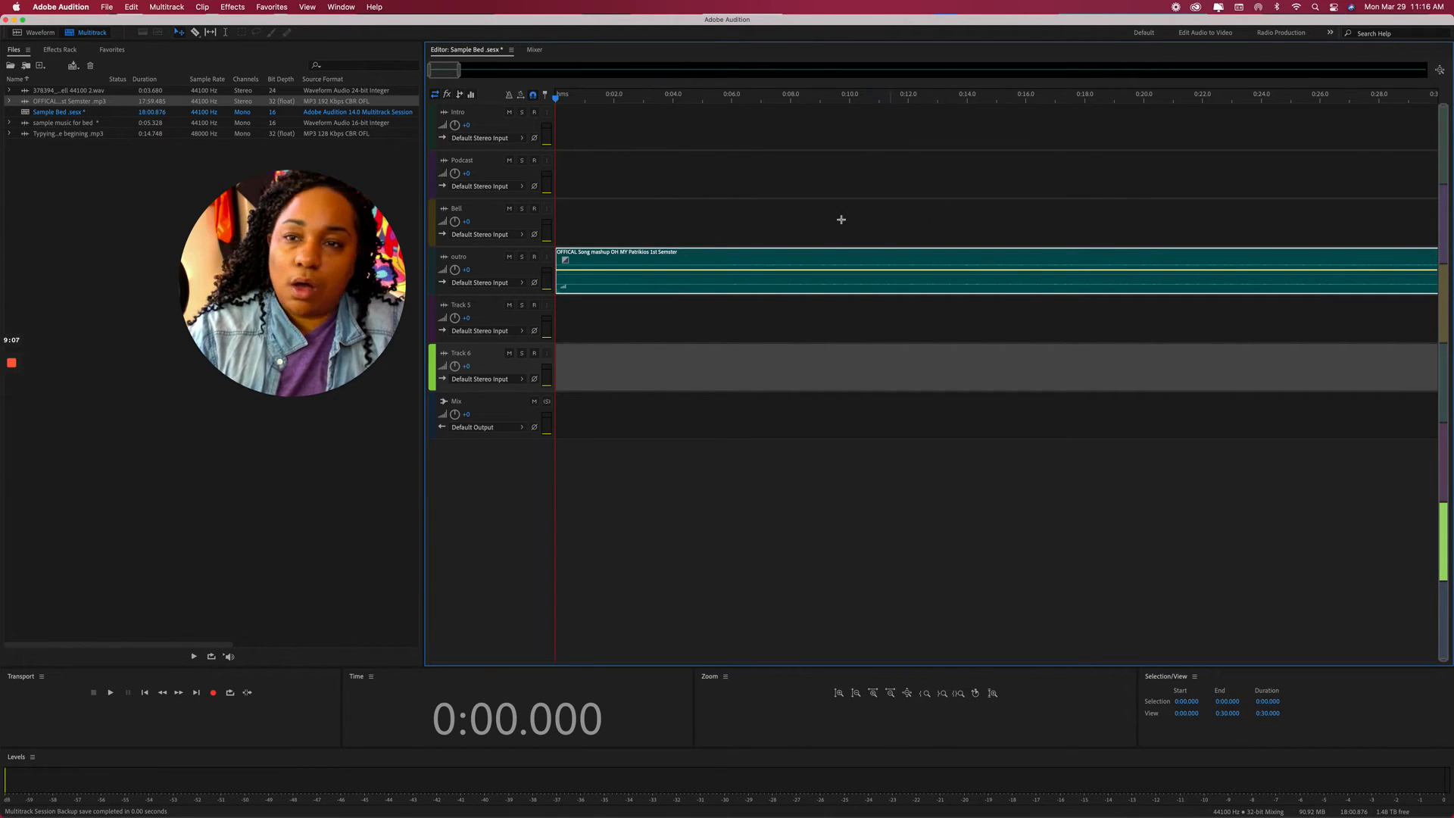
key(space)
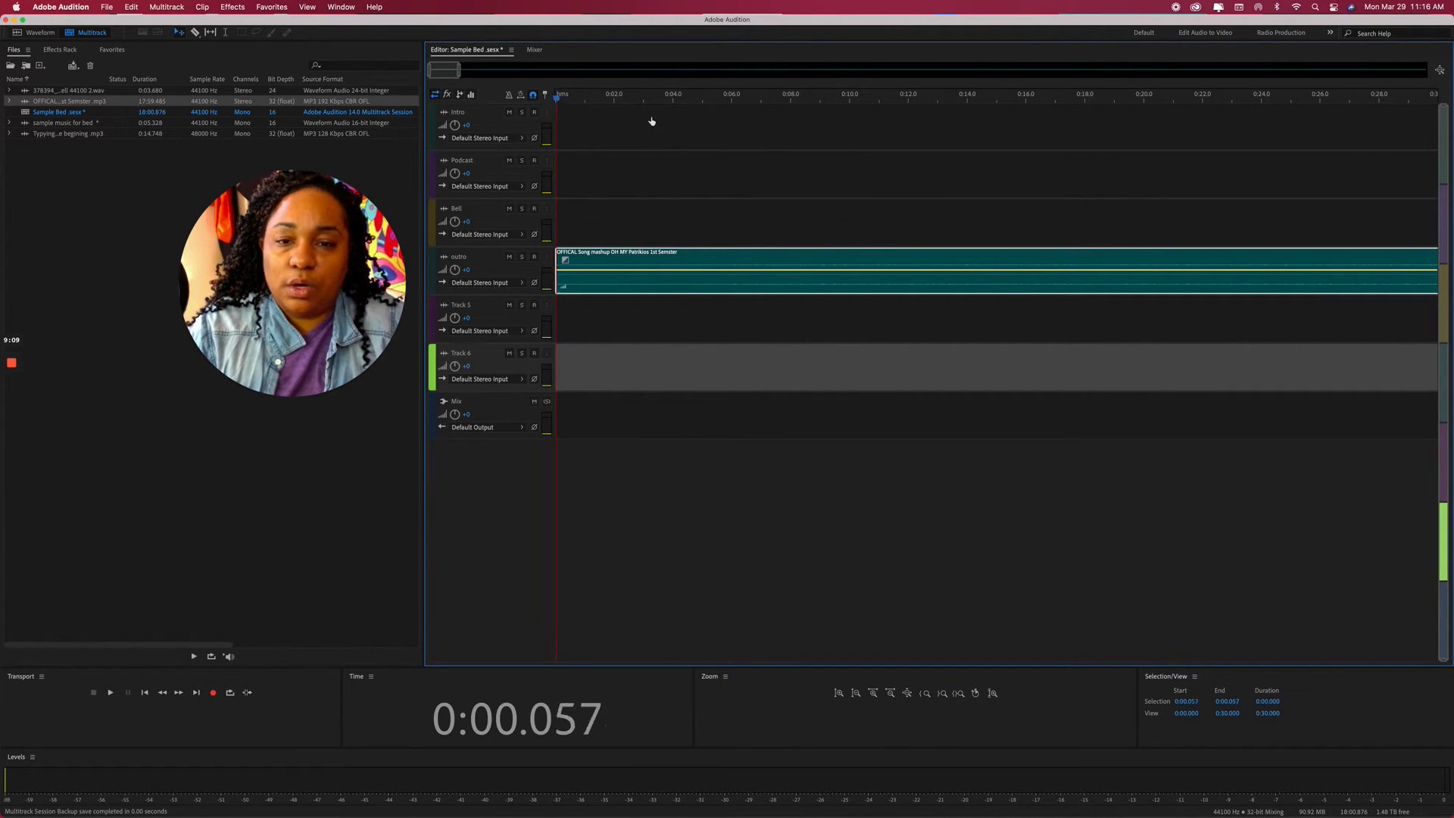
click(757, 142)
key(space)
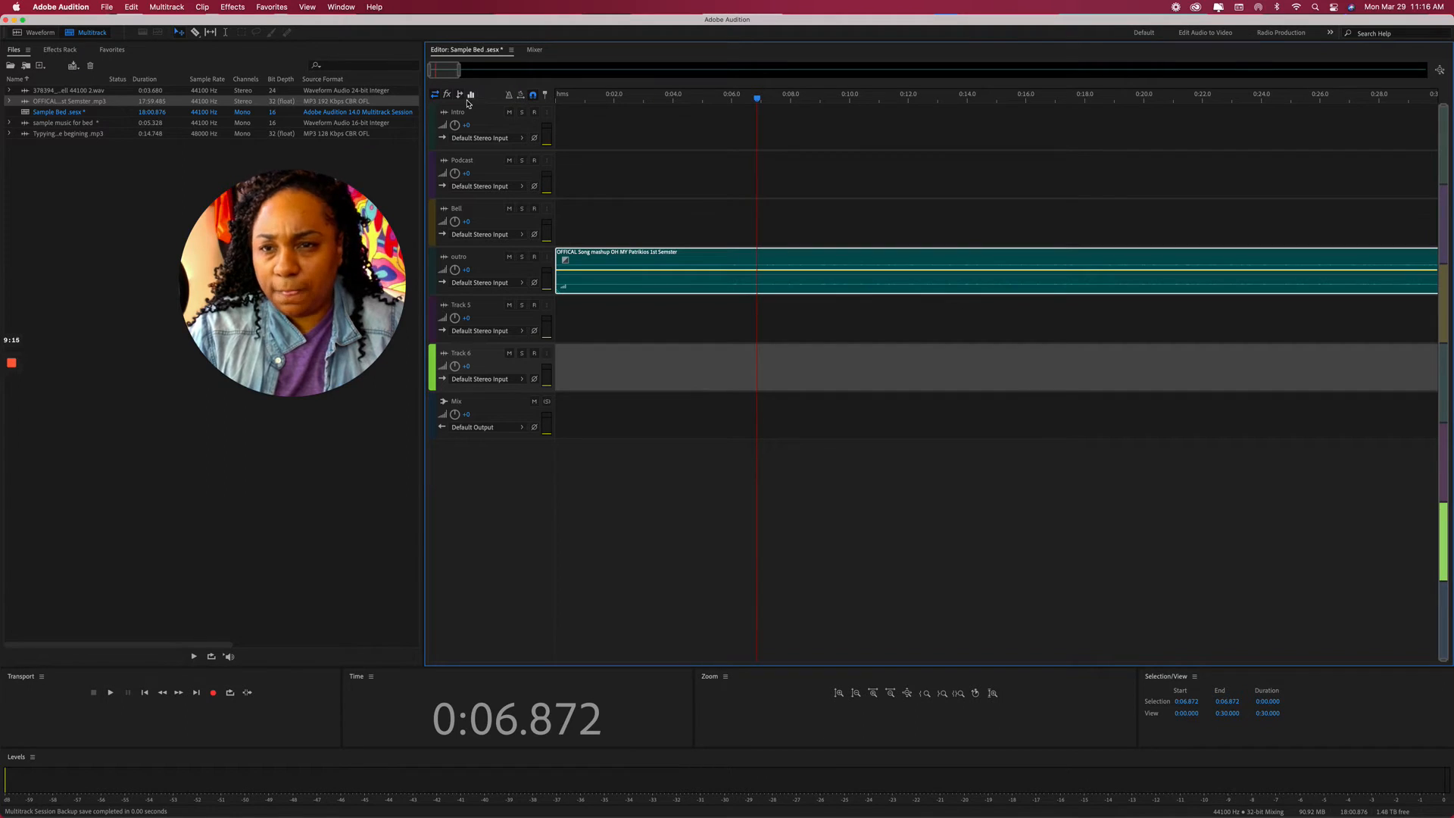
Split the outro clip at the playhead with the Razor tool and delete the right-hand piece.
click(197, 34)
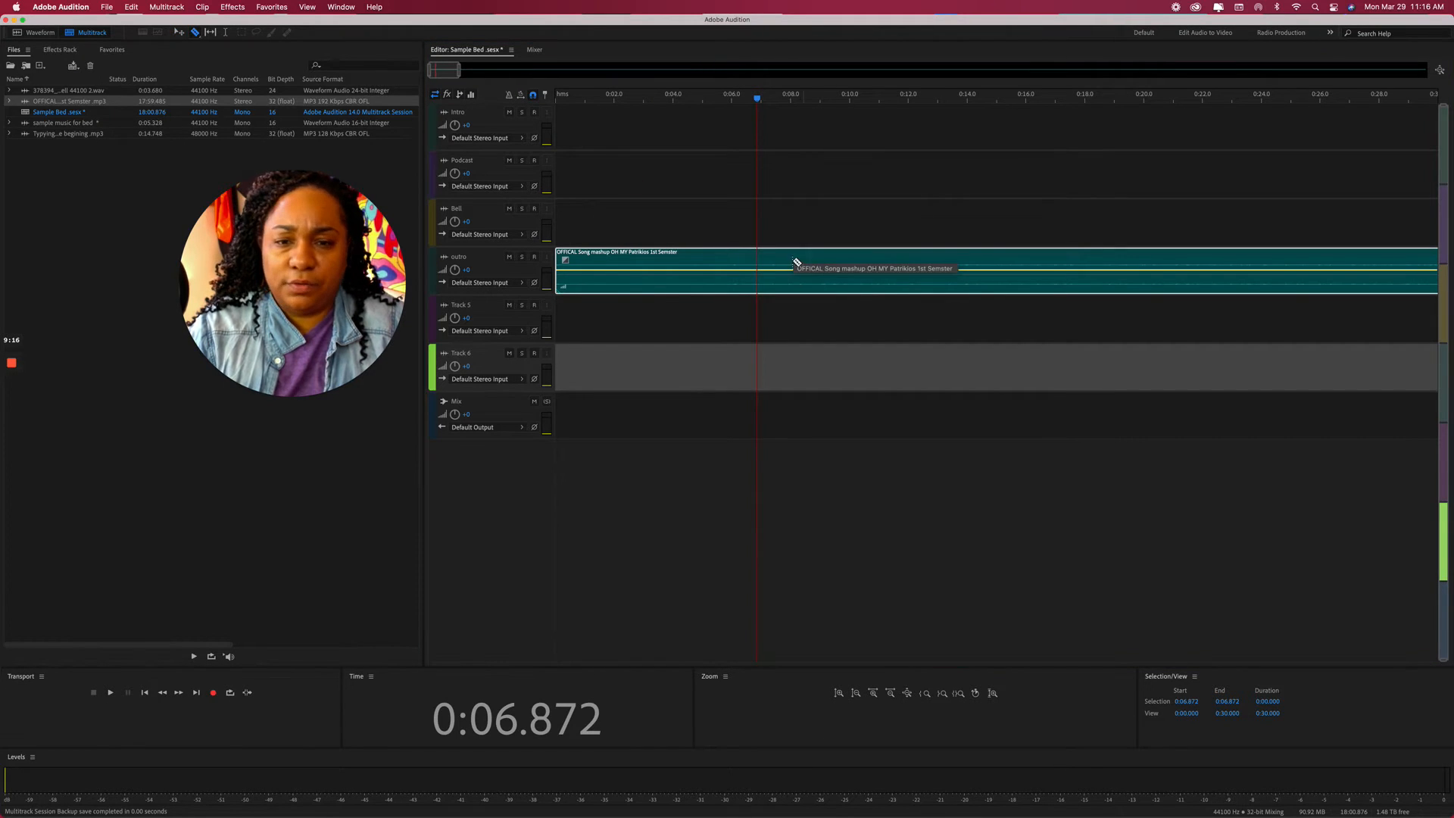
click(759, 267)
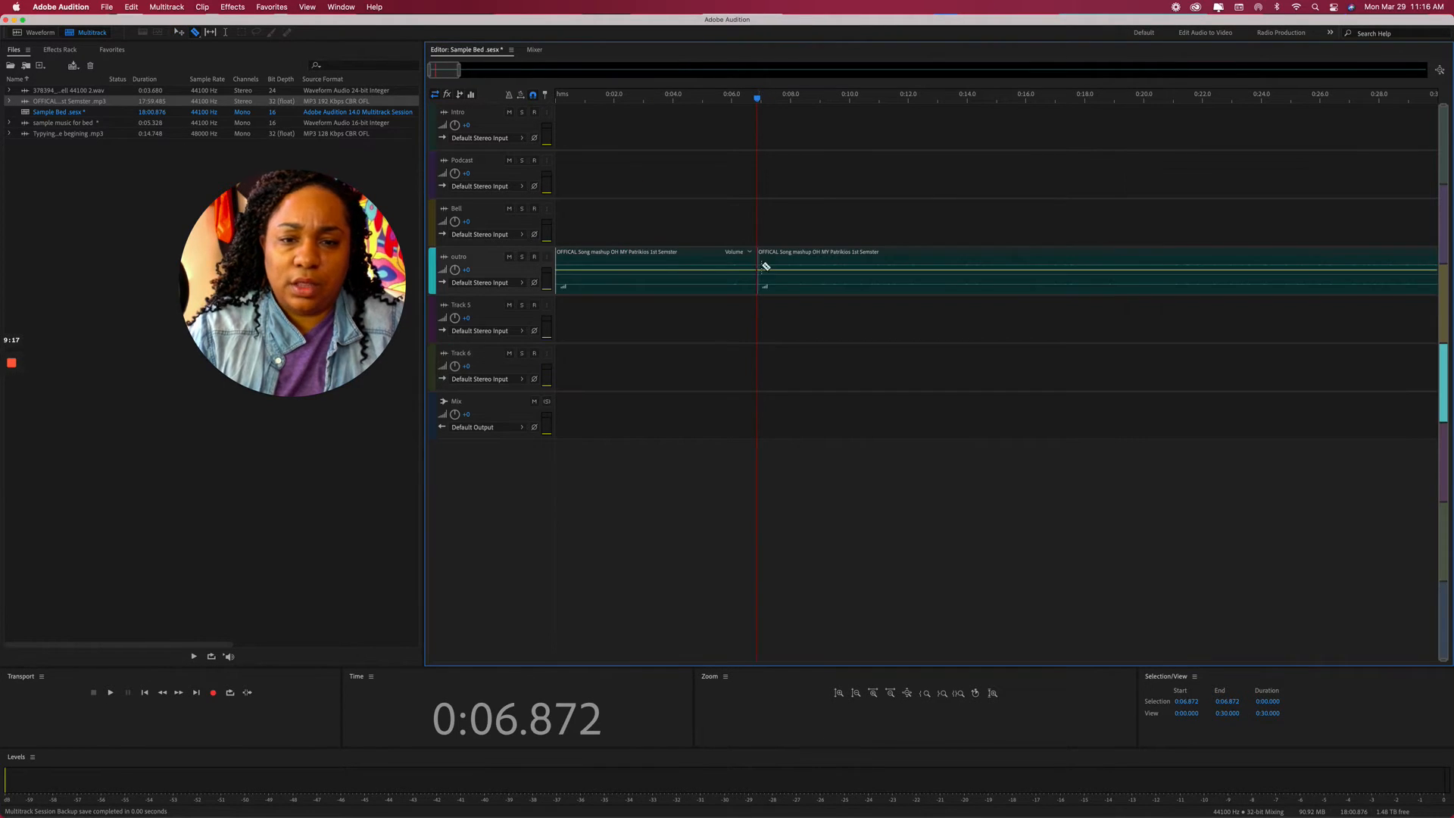
click(179, 33)
click(813, 265)
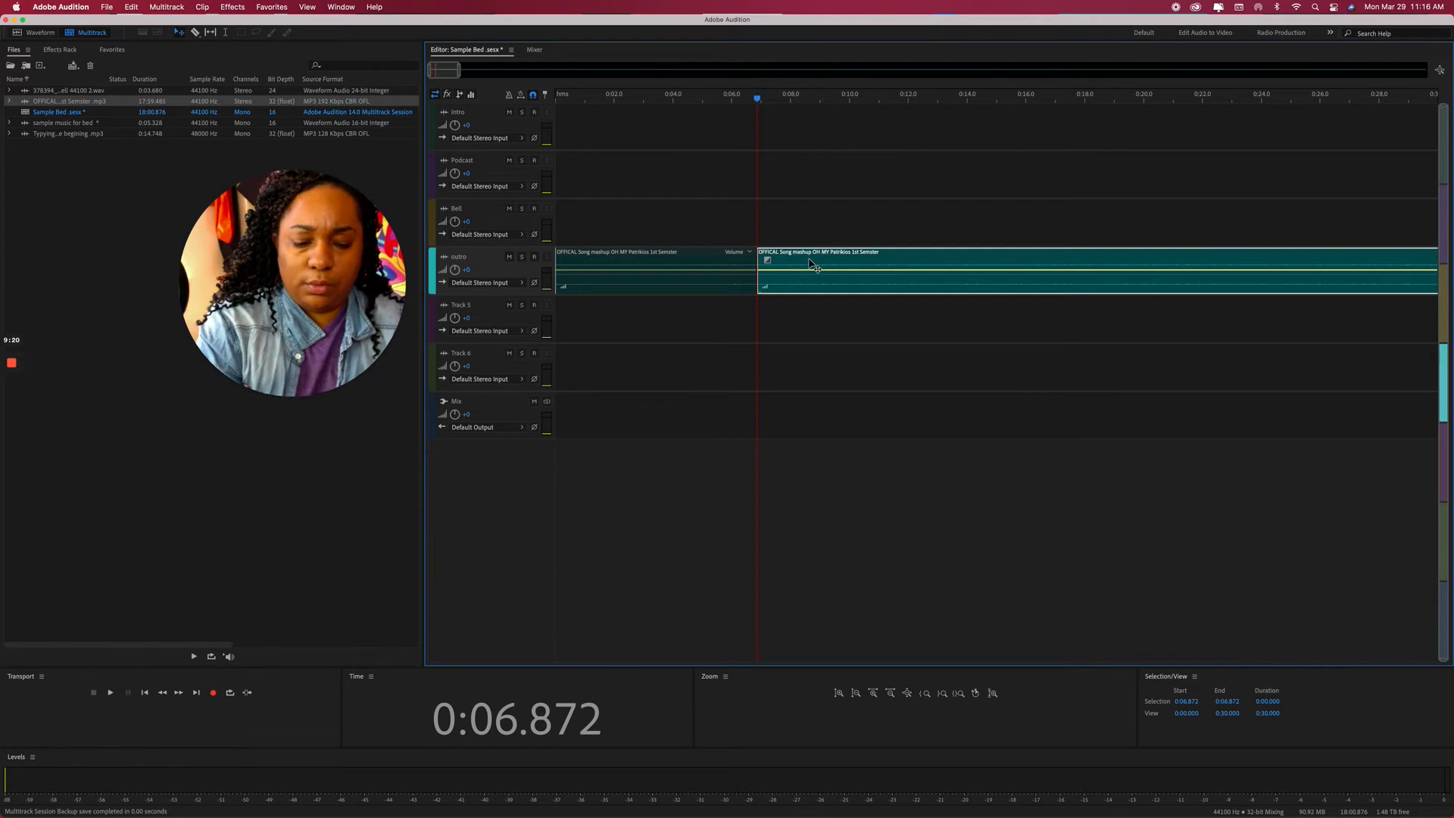
key(Delete)
click(694, 267)
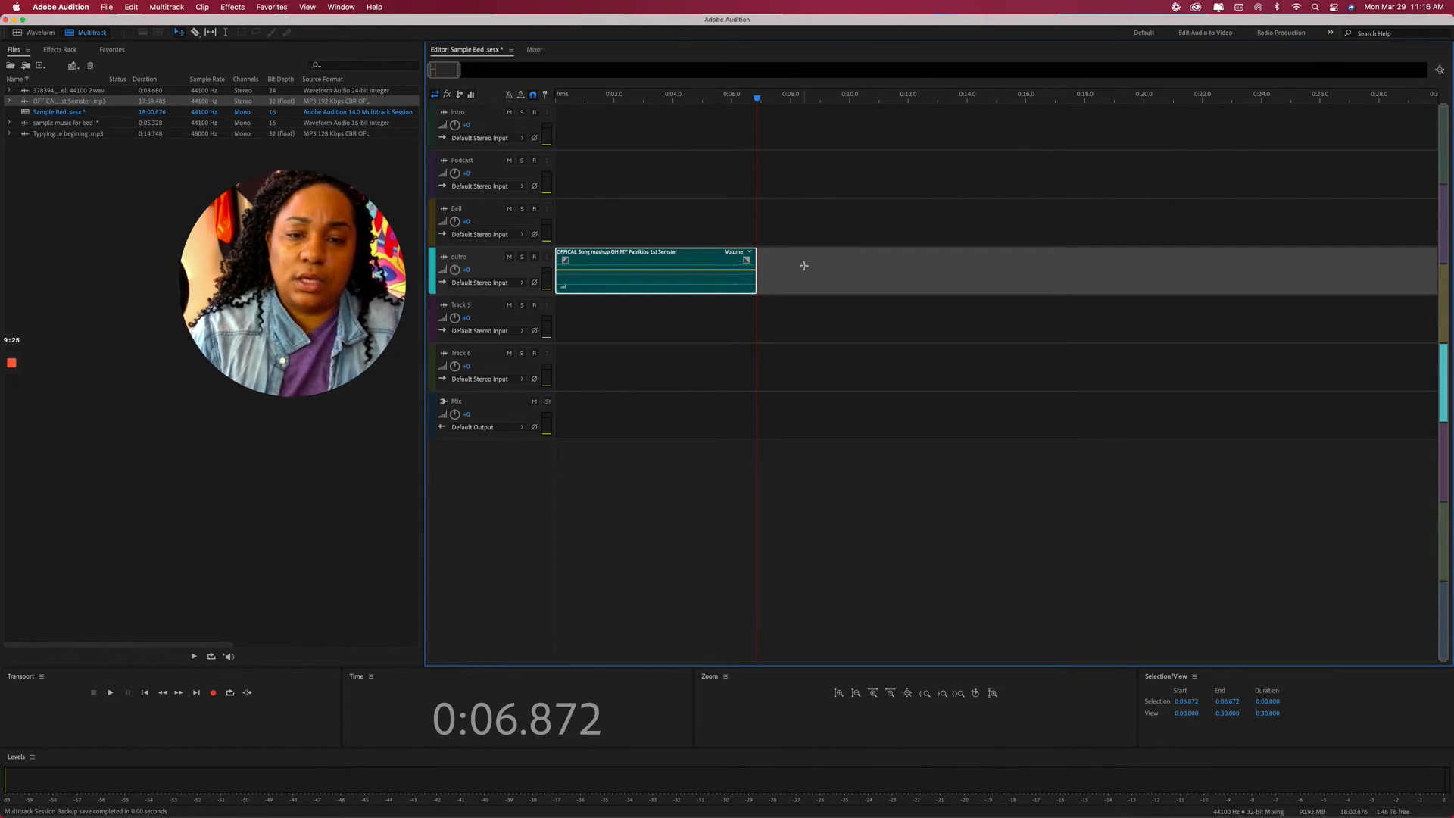
click(804, 266)
Paste a copy of the clip at about 10 seconds and play both clips.
drag(757, 99, 581, 109)
key(super+v)
key(space)
key(space)
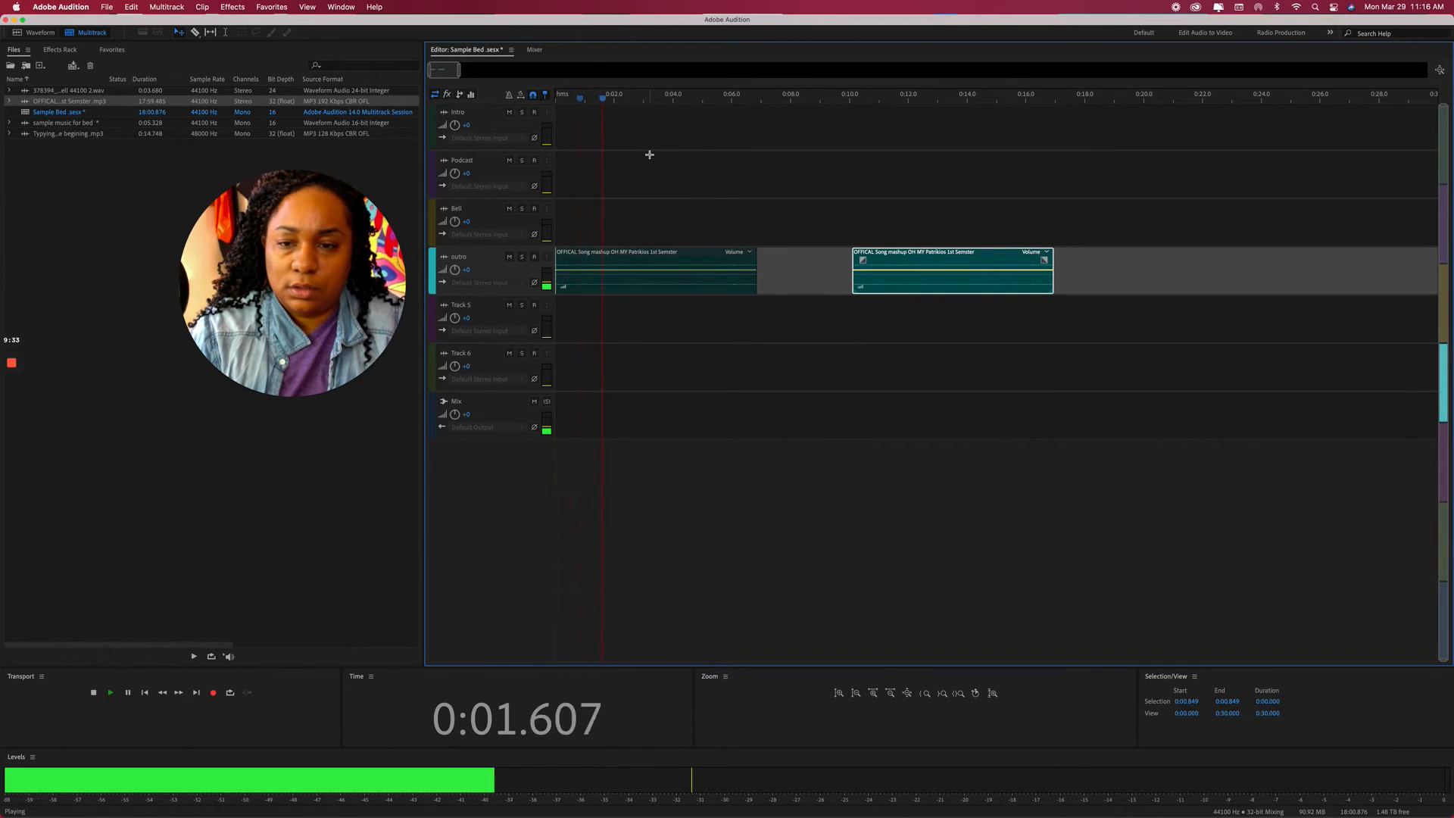
key(space)
Raise the first outro clip's volume by about 6.8 dB.
key(XF86AudioRaiseVolume)
key(XF86AudioRaiseVolume)
key(XF86AudioRaiseVolume)
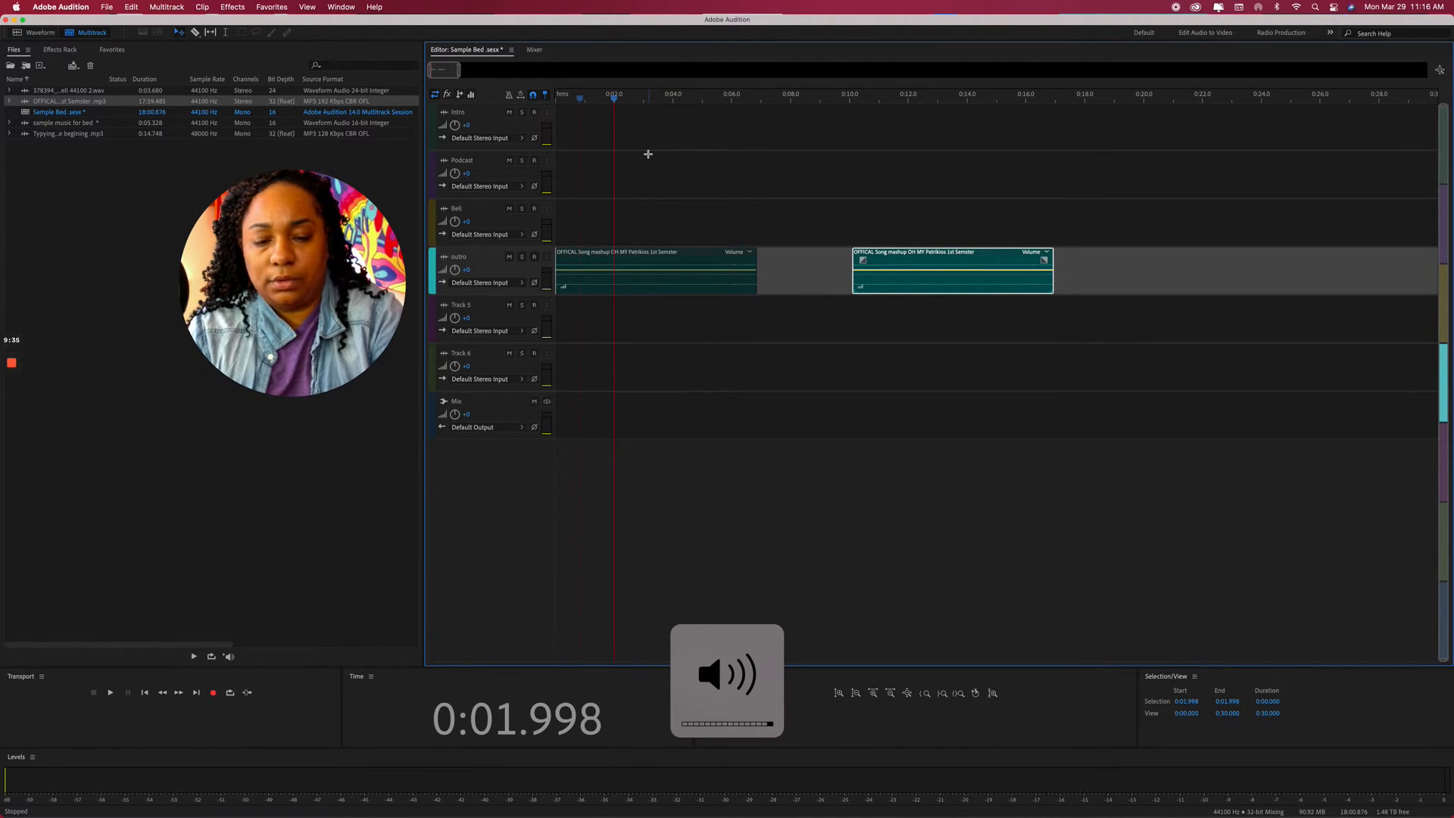
click(676, 276)
drag(676, 274, 679, 263)
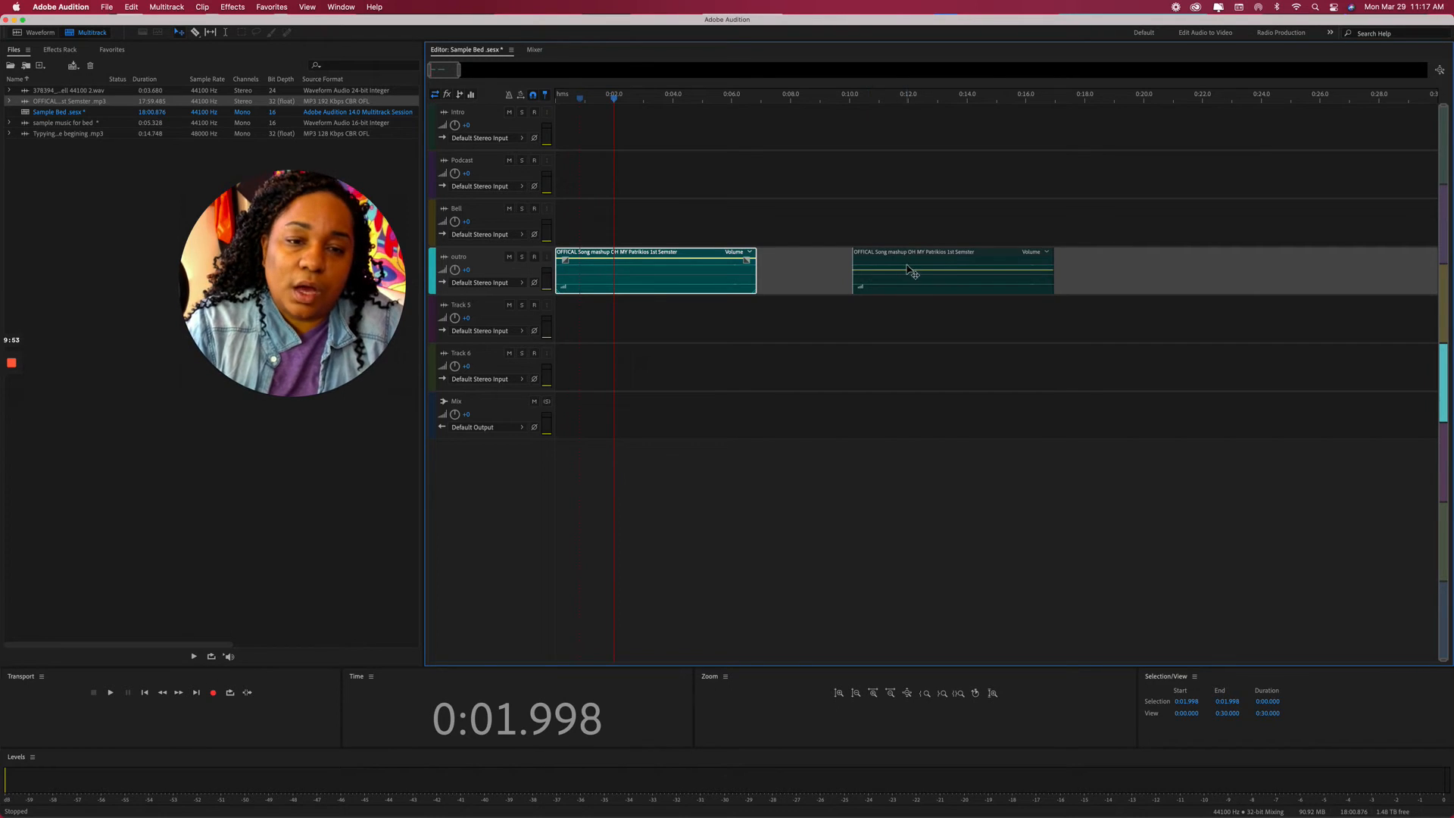
Boost the second outro clip by about 4.7 dB and move the first music clip onto Intro.
click(909, 274)
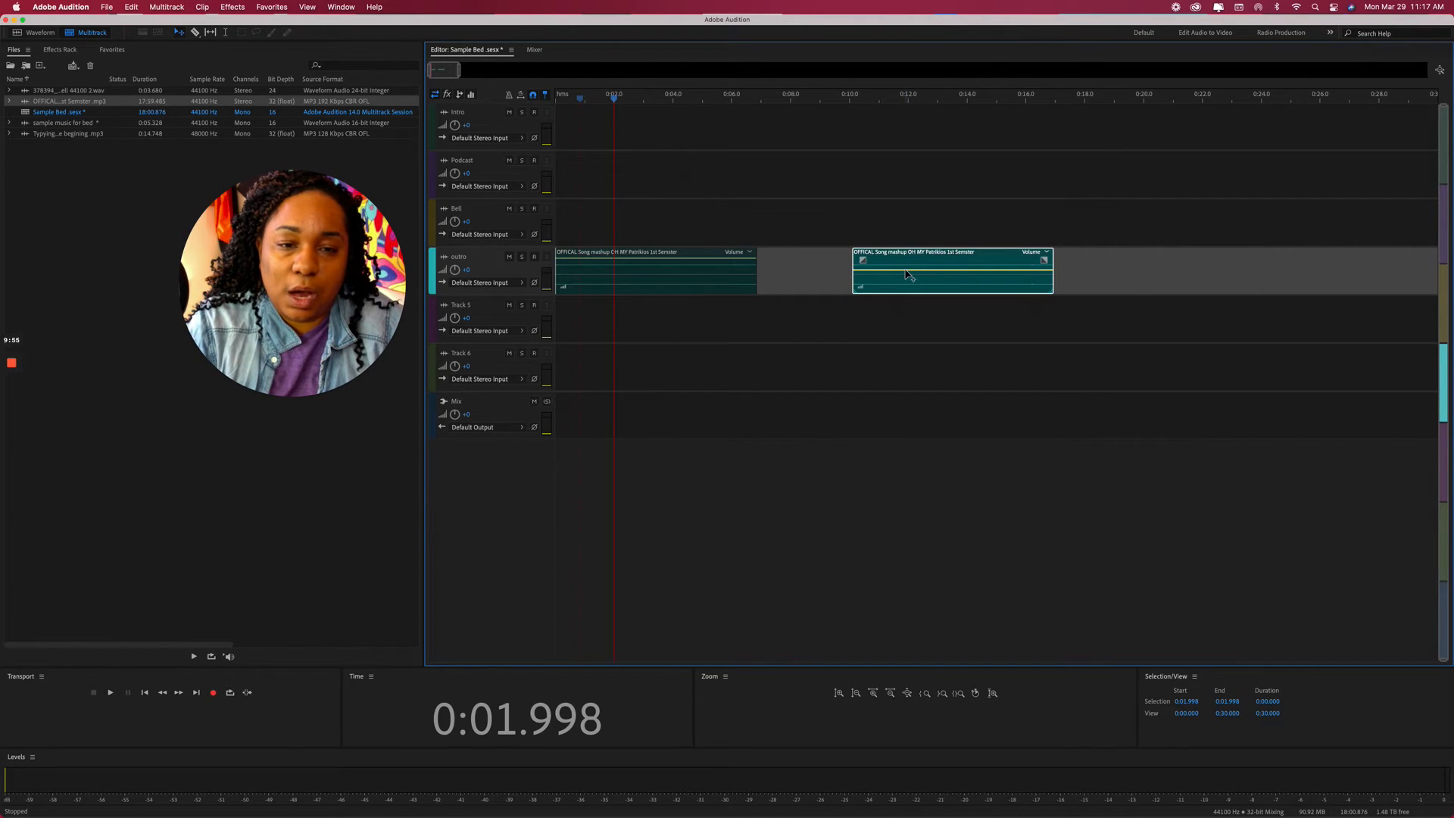
drag(910, 273, 908, 263)
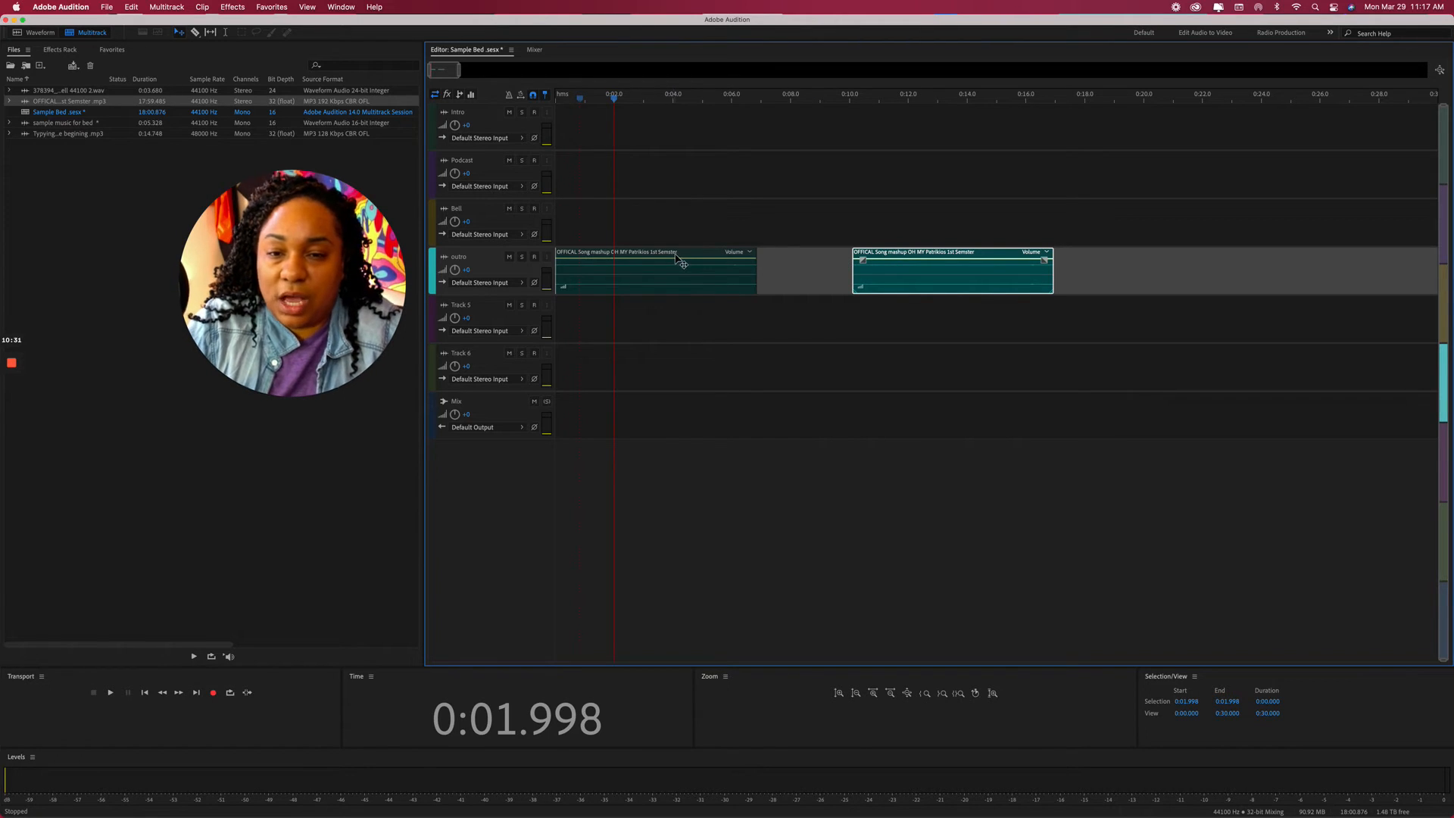
click(687, 257)
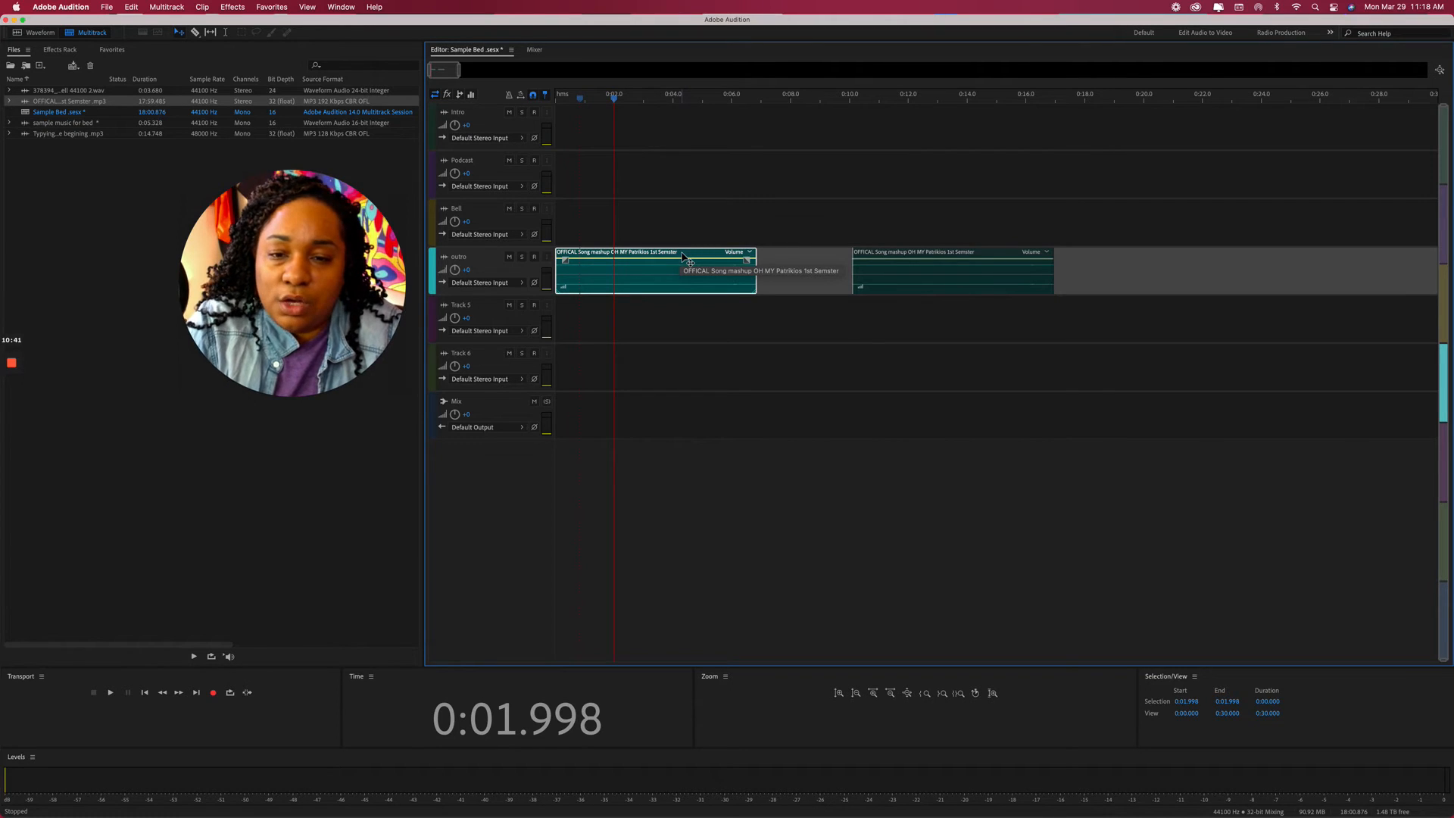
drag(685, 258, 681, 131)
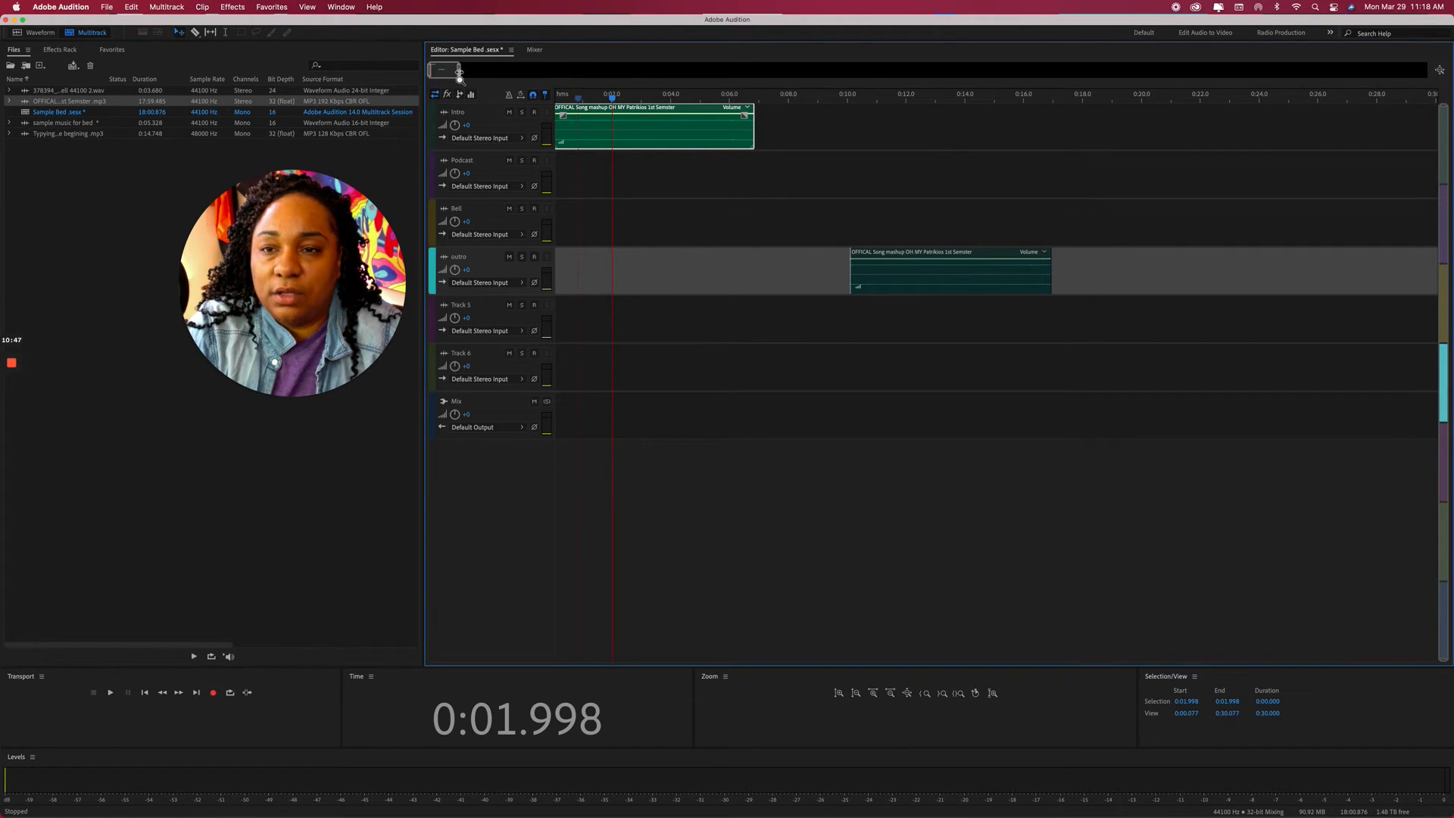
drag(459, 72, 1291, 81)
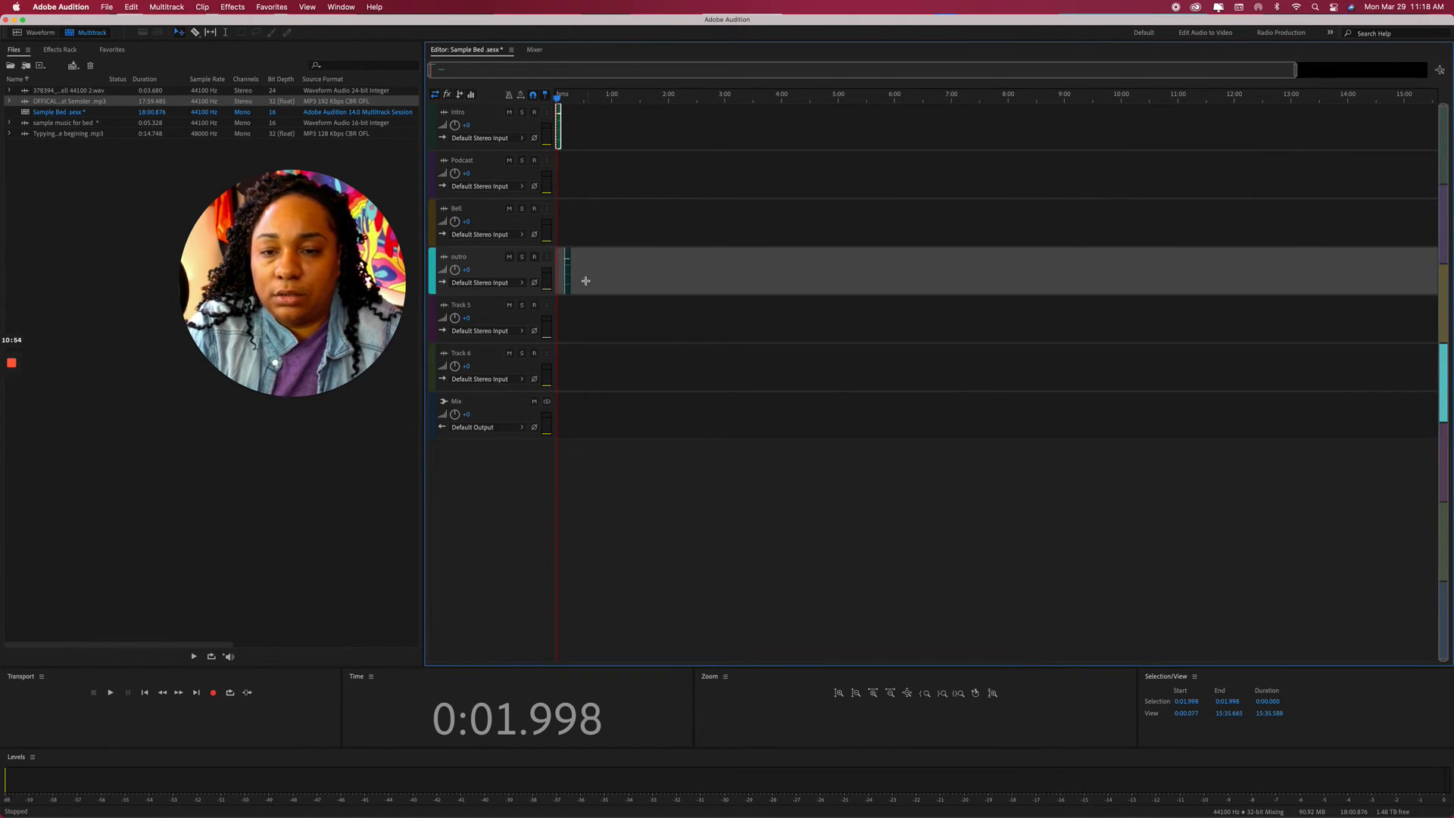
click(569, 262)
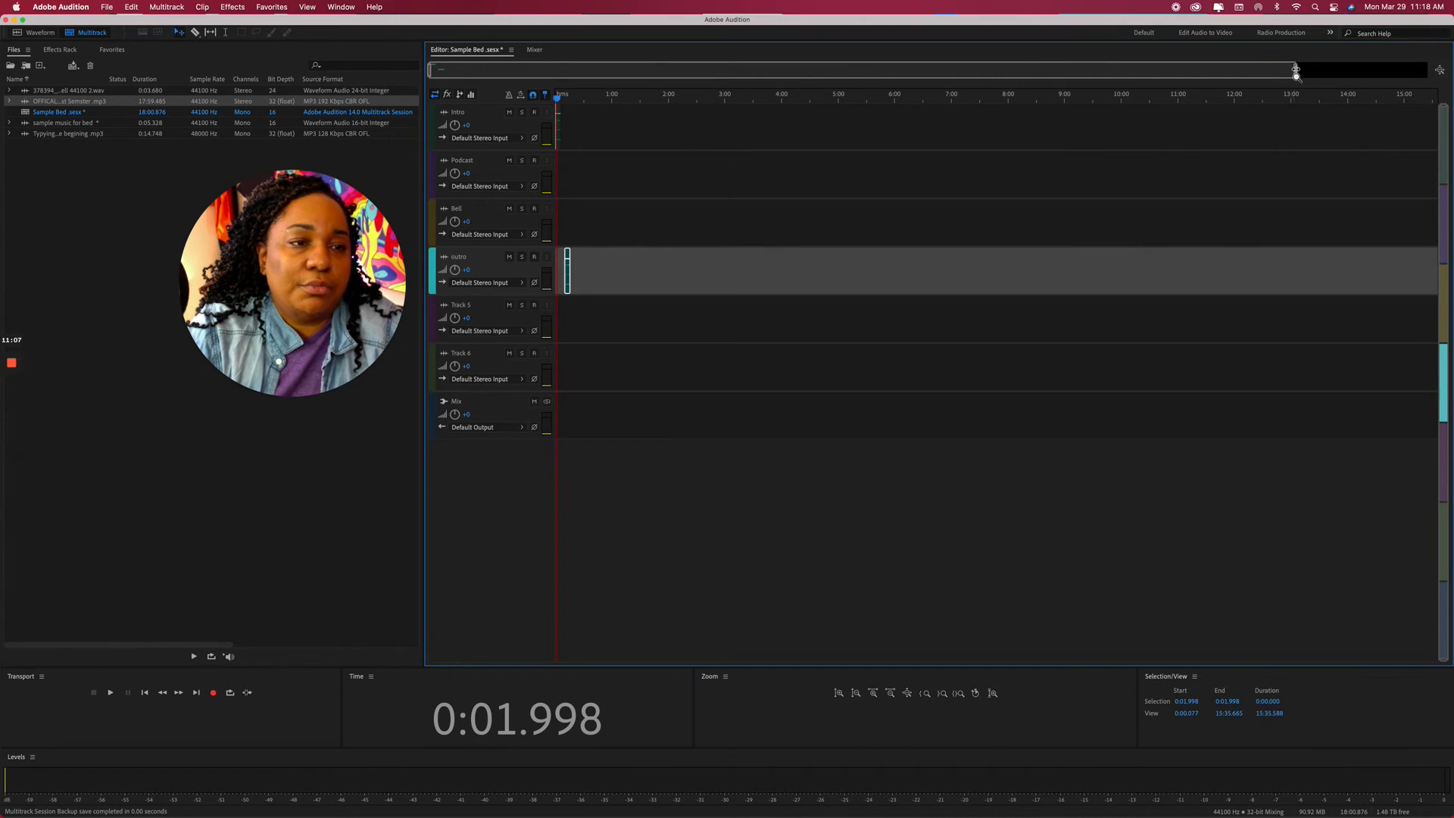
drag(1291, 70, 959, 153)
drag(876, 146, 1295, 187)
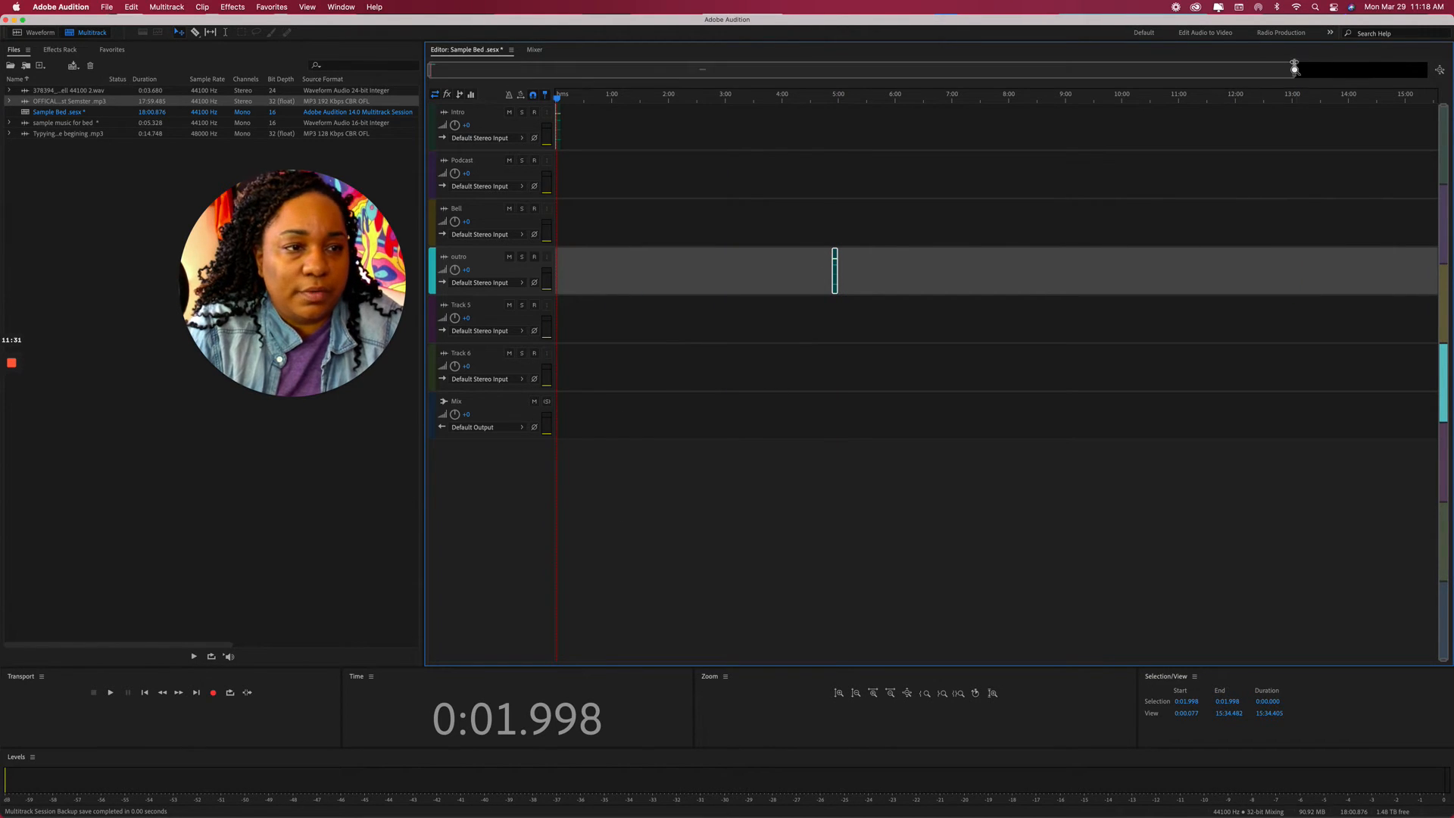
drag(1296, 70, 781, 72)
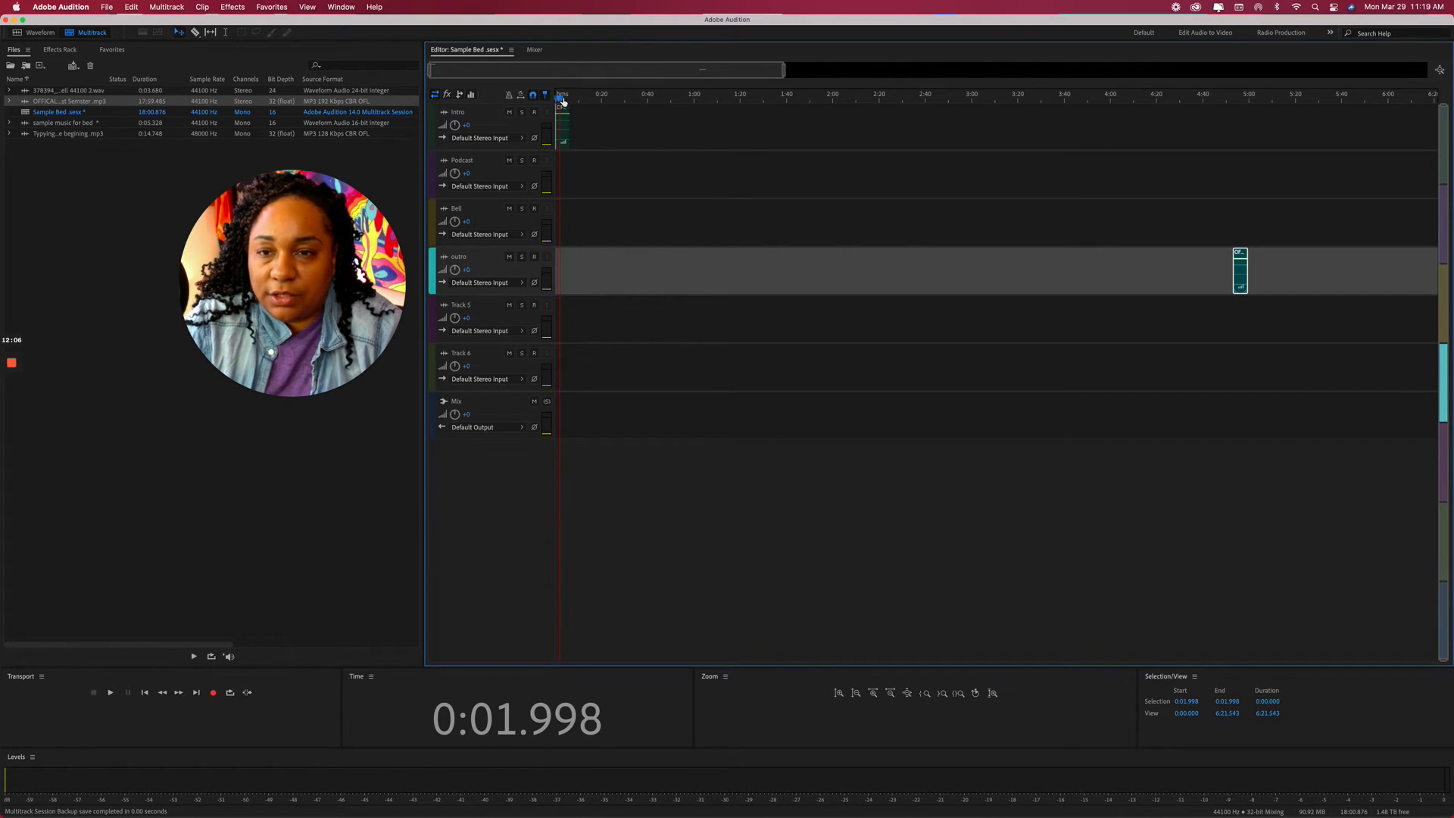
drag(563, 101, 555, 100)
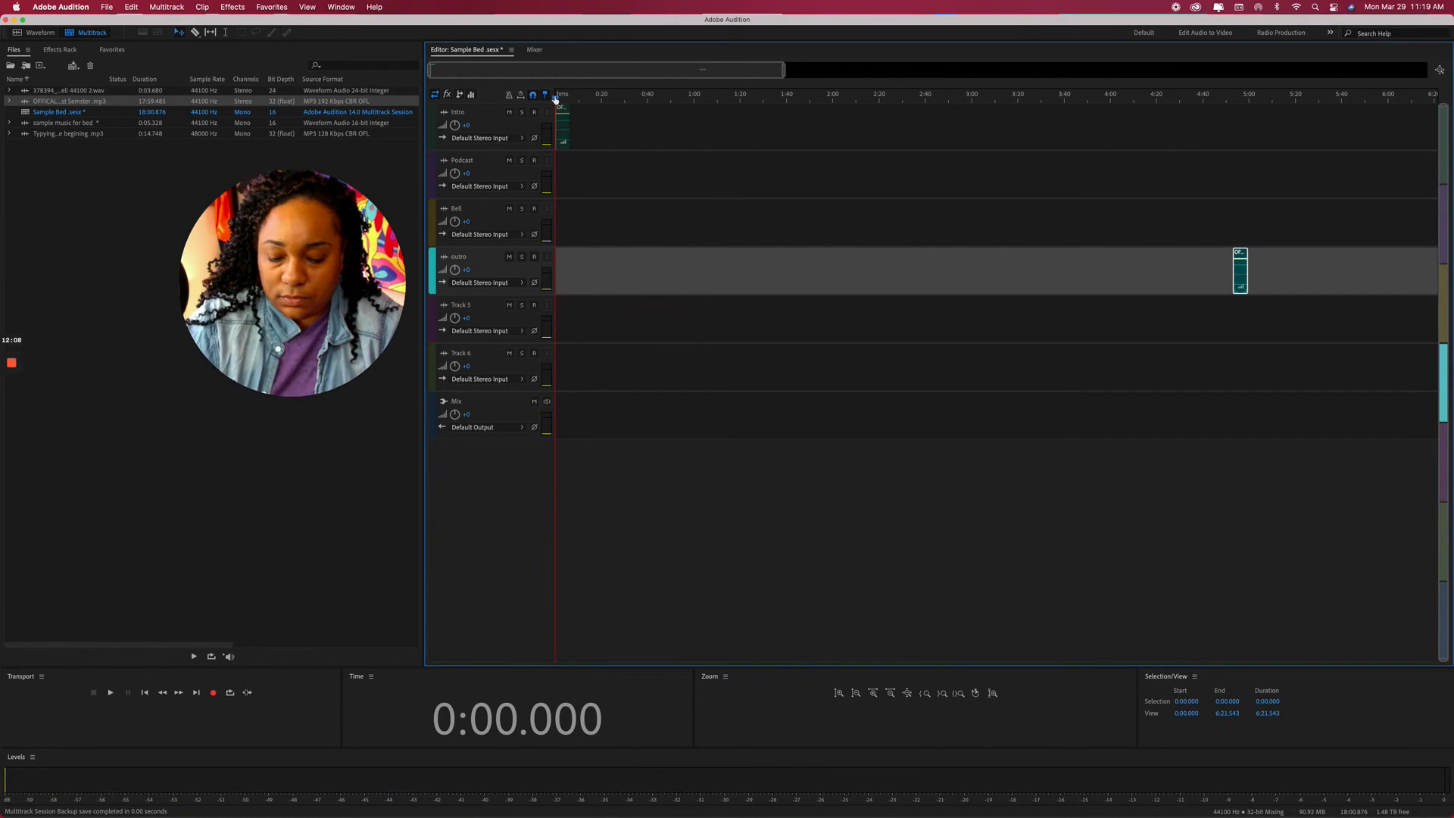
key(space)
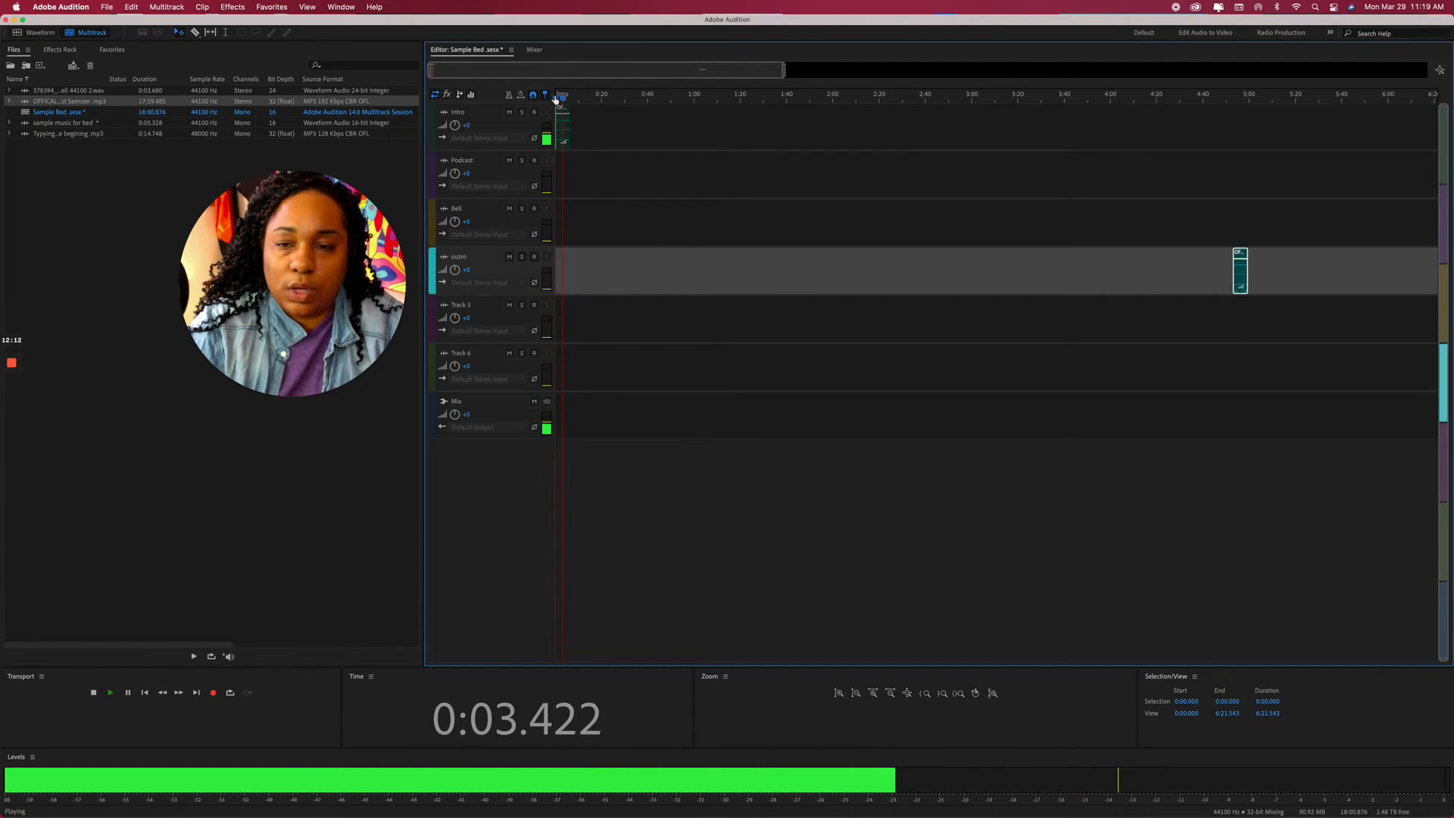
key(space)
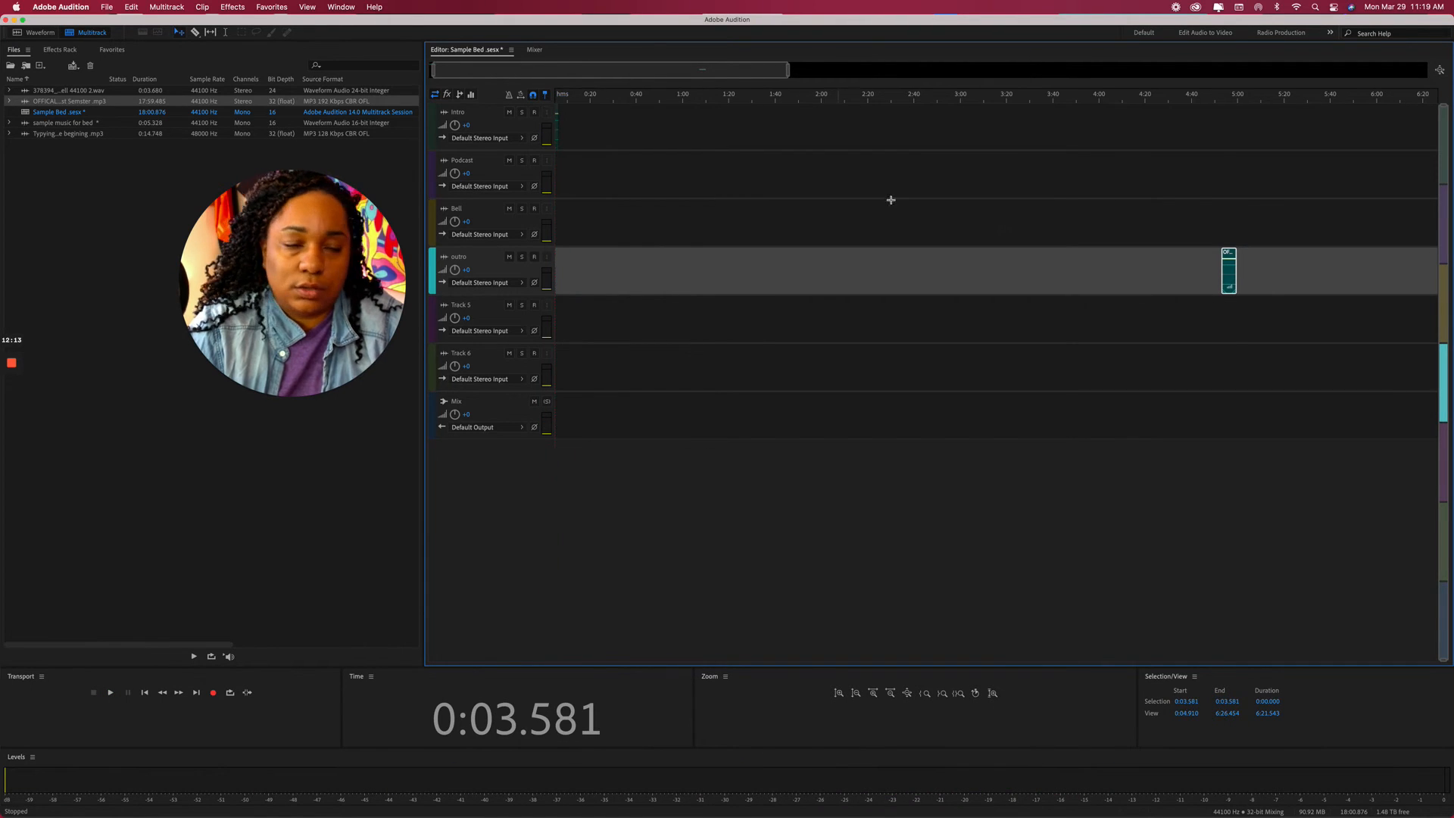
click(744, 163)
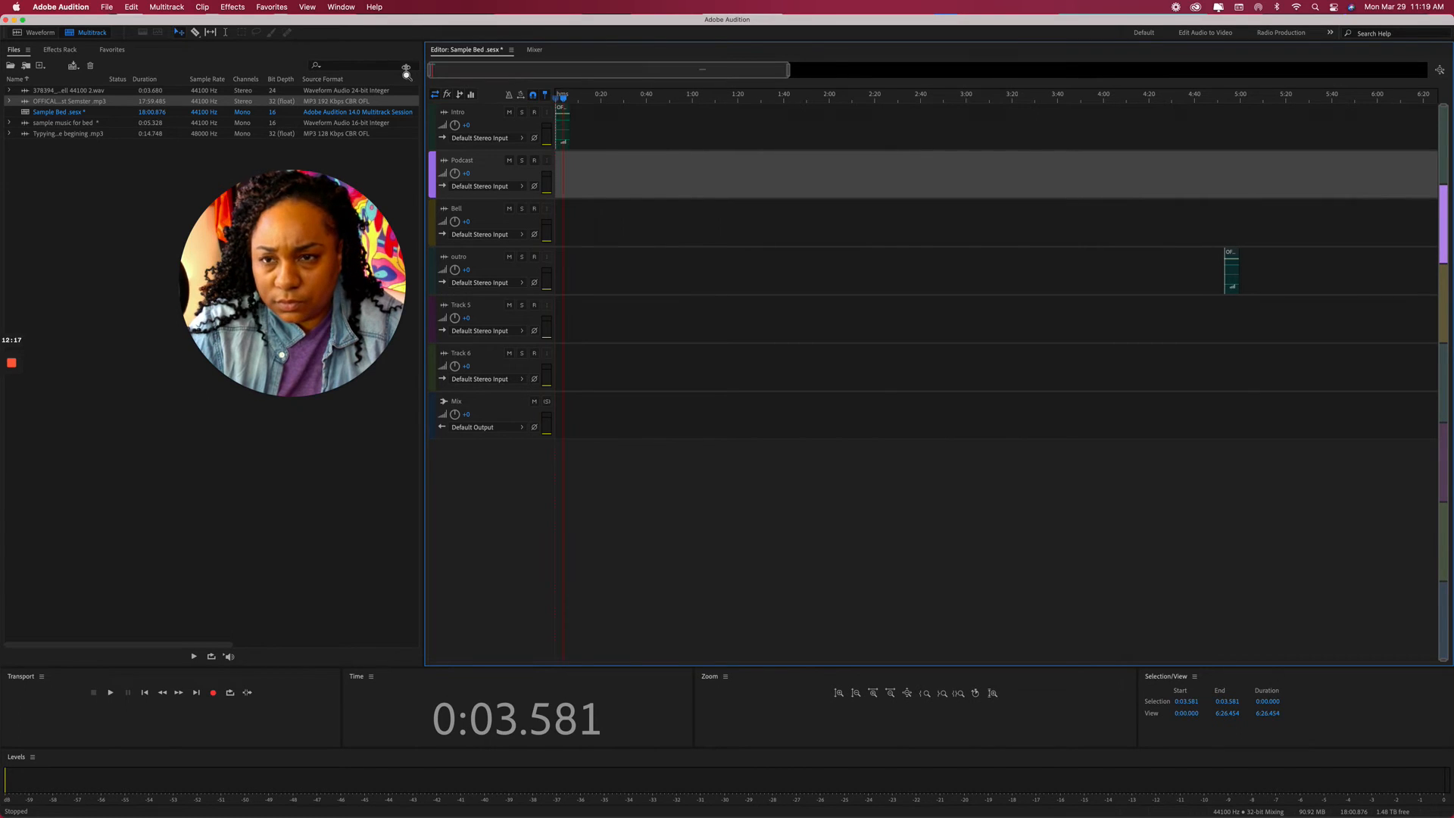
drag(563, 98, 1223, 145)
key(space)
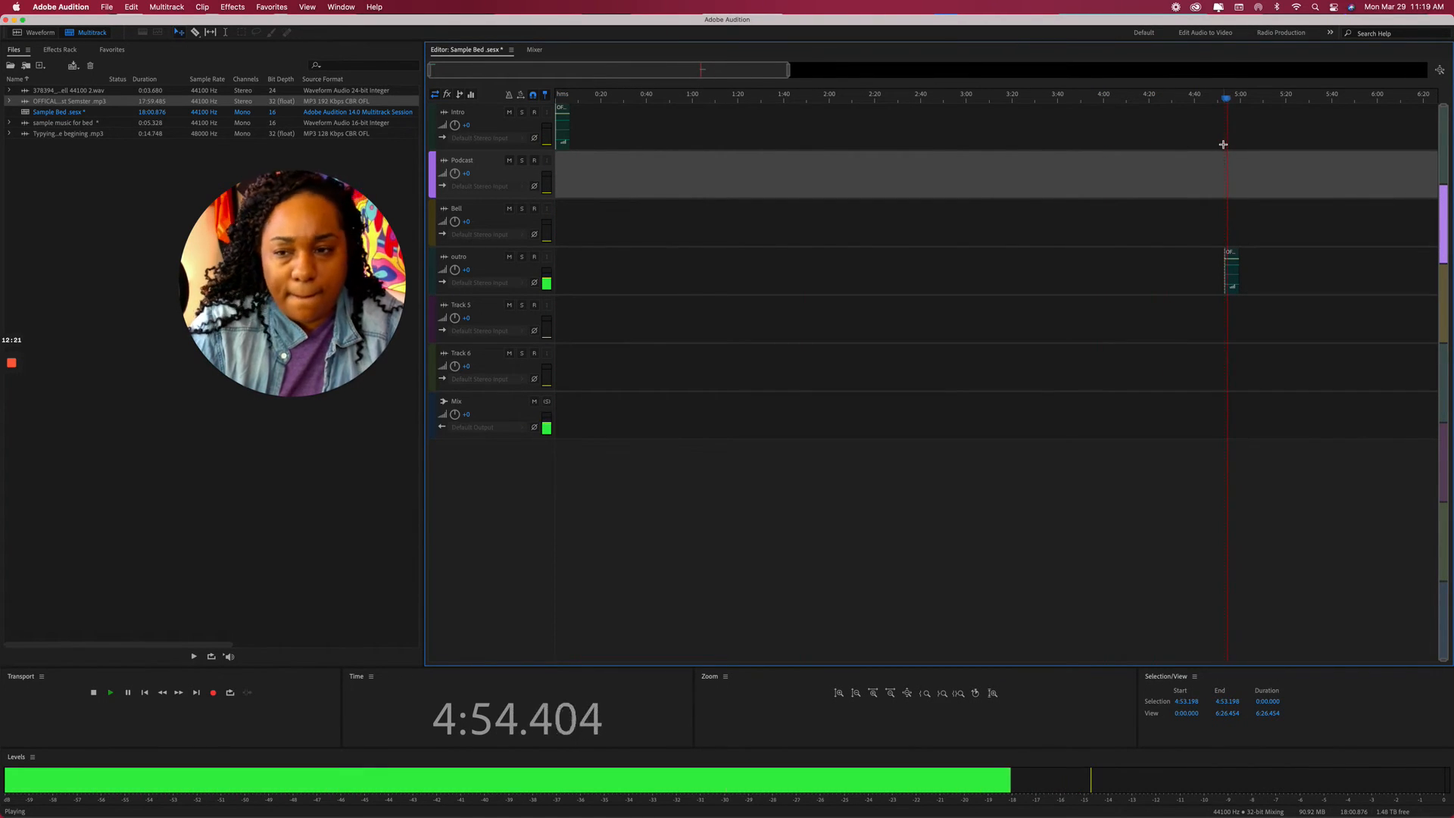
key(space)
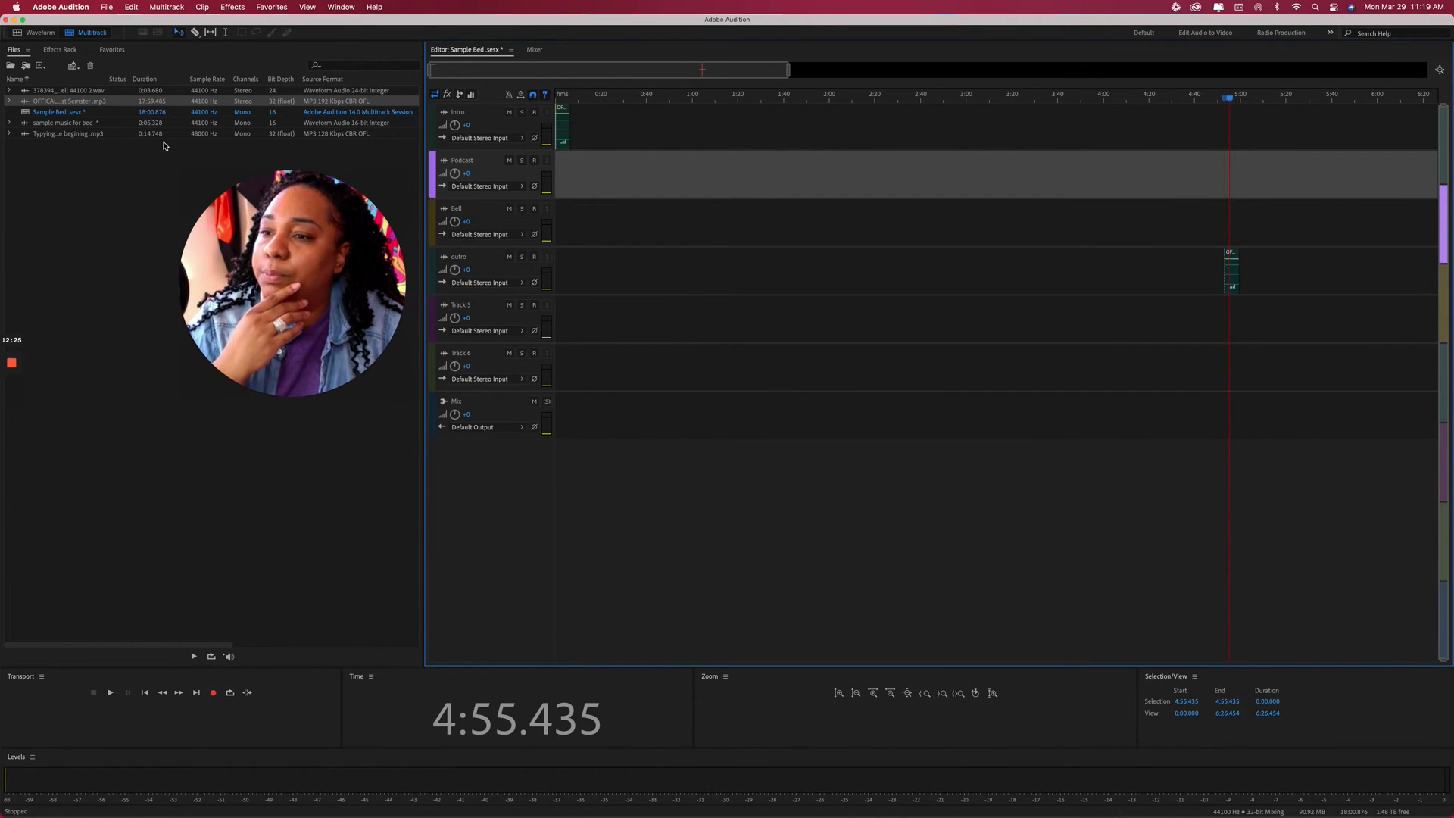
Add Typing sounds for the begining.mp3, conformed to the session sample rate, onto the Bell track.
click(45, 134)
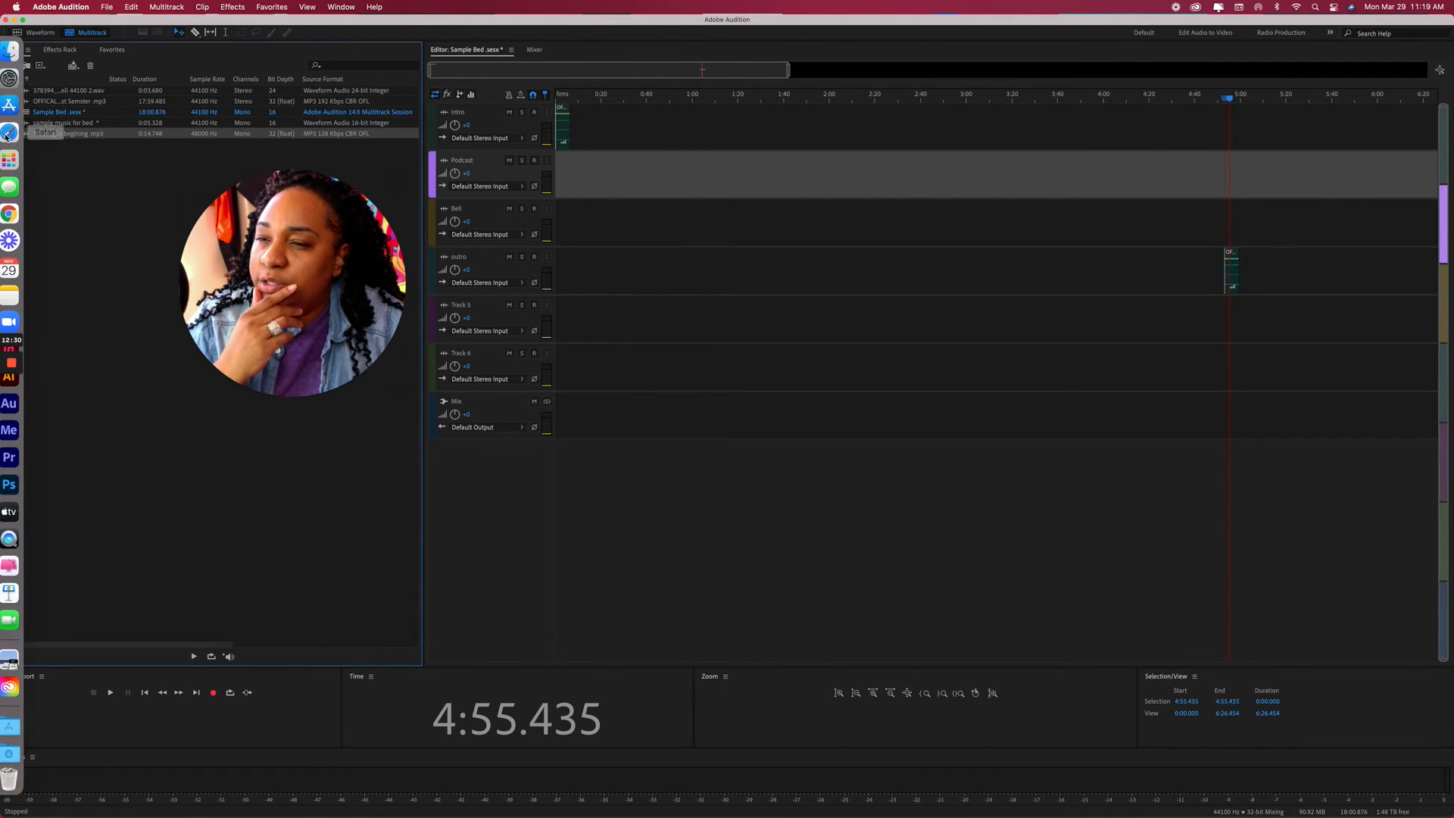
drag(30, 134, 568, 187)
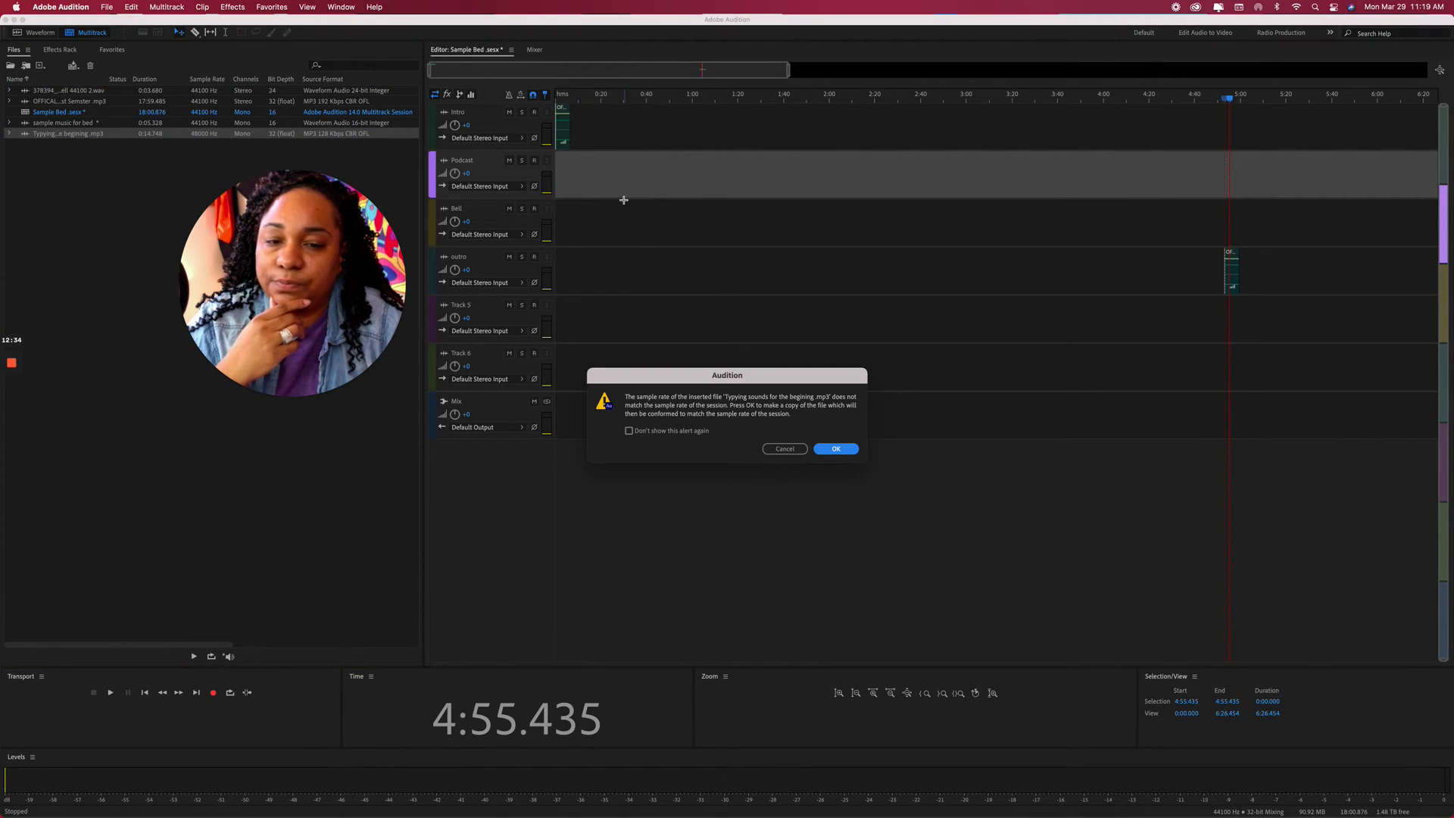
click(831, 450)
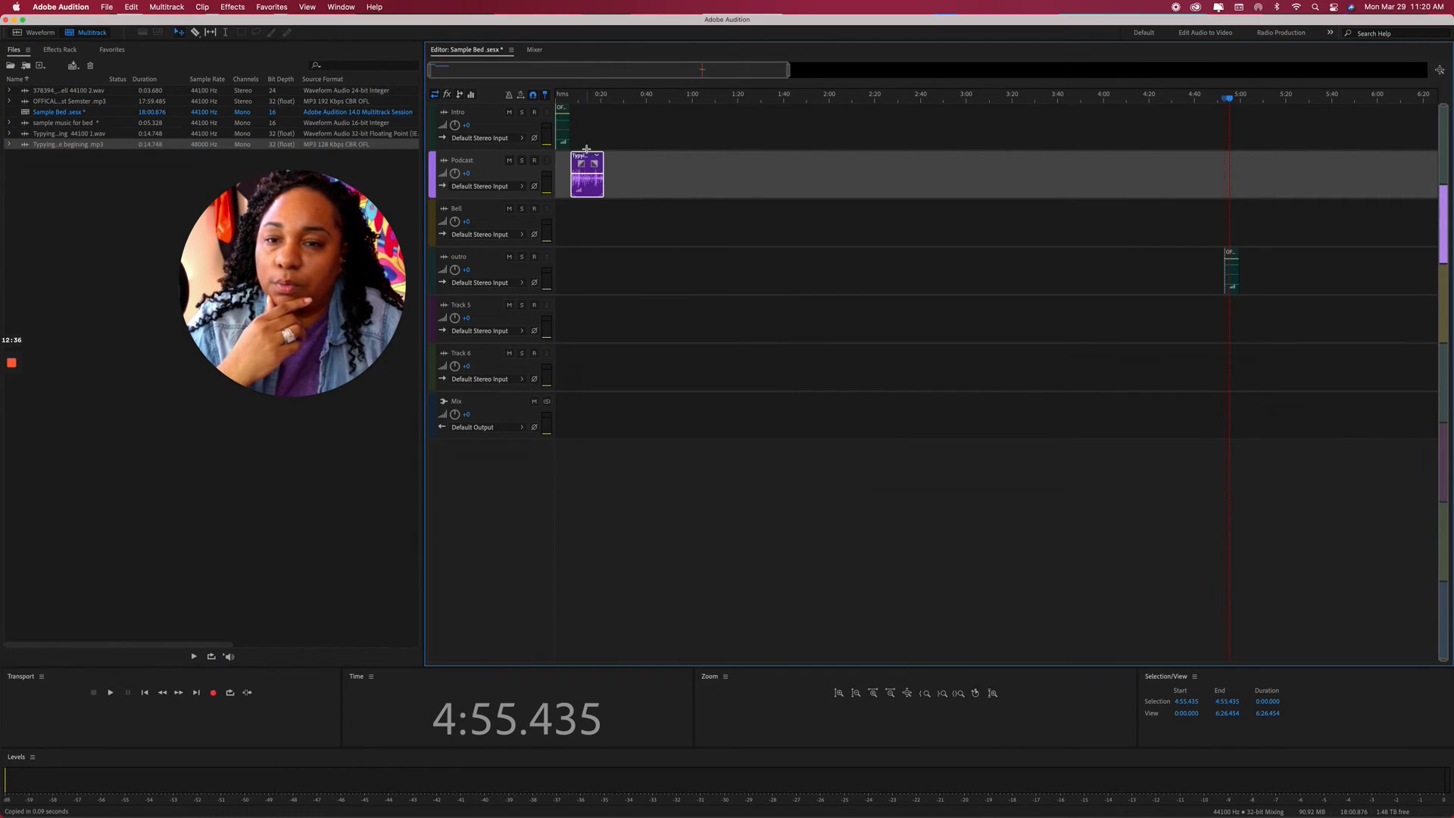
drag(594, 167, 591, 221)
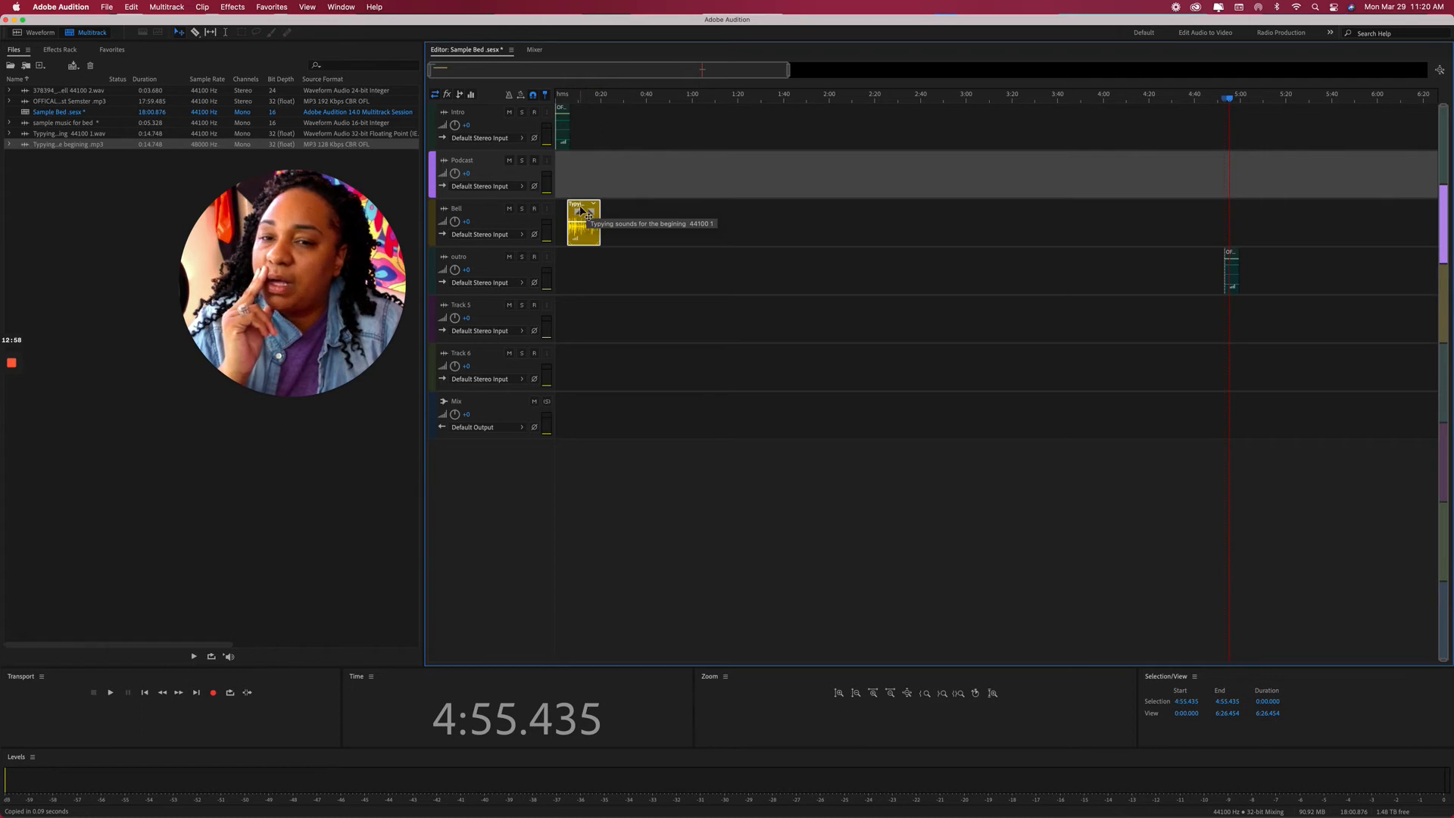
Zoom the timeline in and move the typing clip to start at 0:06.833.
drag(788, 71, 475, 70)
click(704, 73)
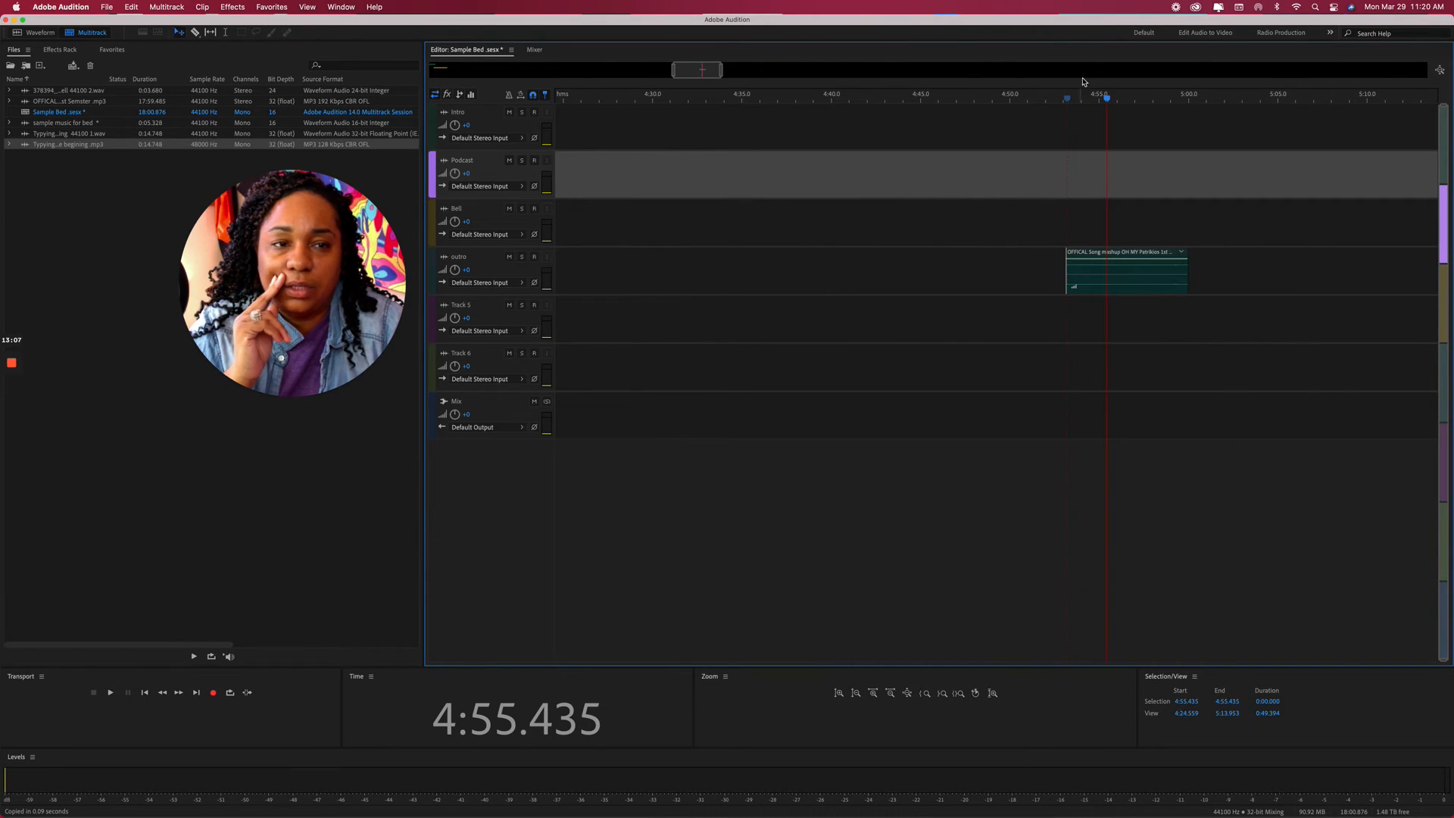
drag(1107, 100, 677, 97)
click(693, 211)
drag(693, 210, 723, 212)
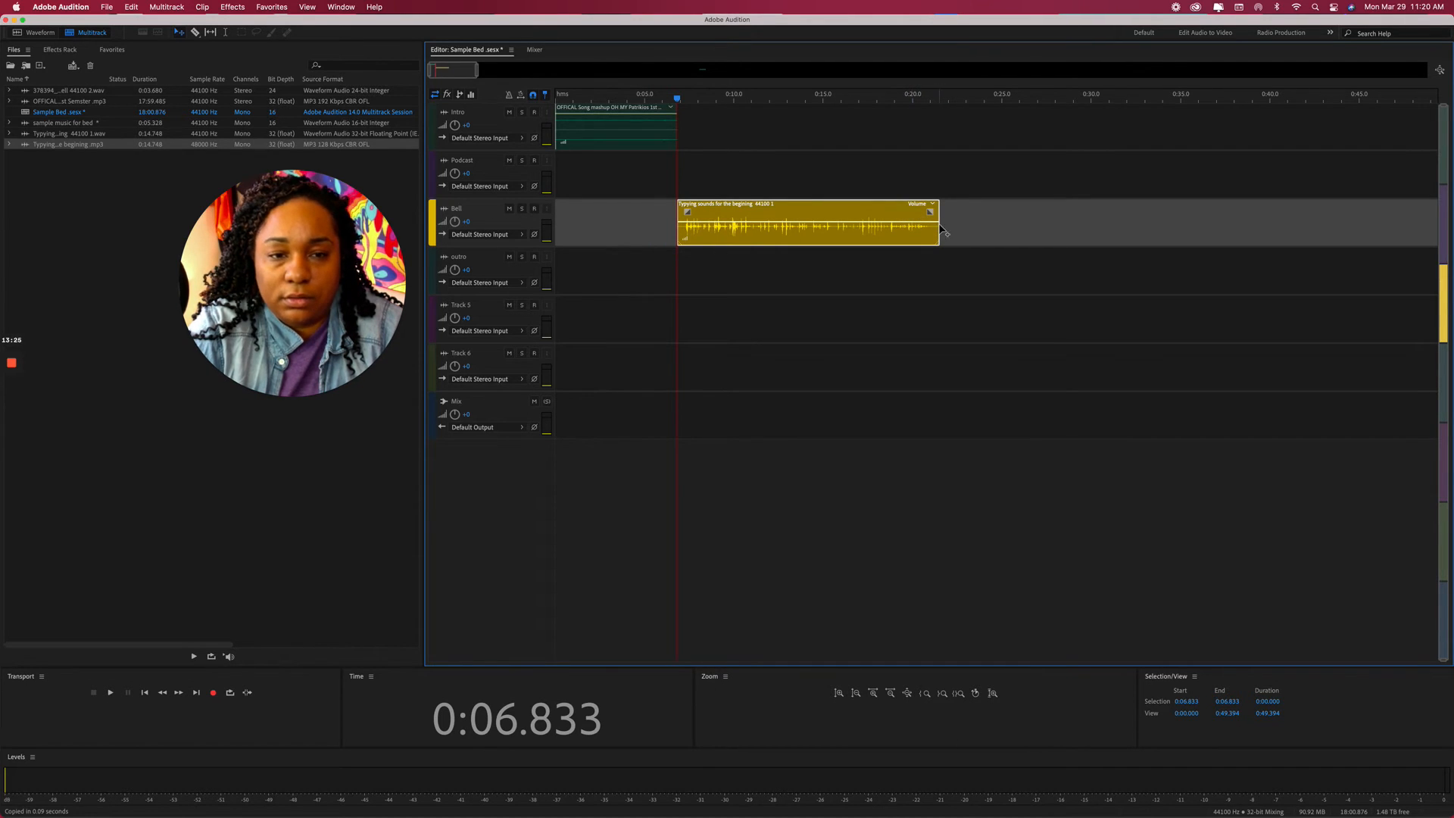
Trim the typing clip's end shorter, play it, and add the school-bell file right after it.
drag(891, 224, 801, 223)
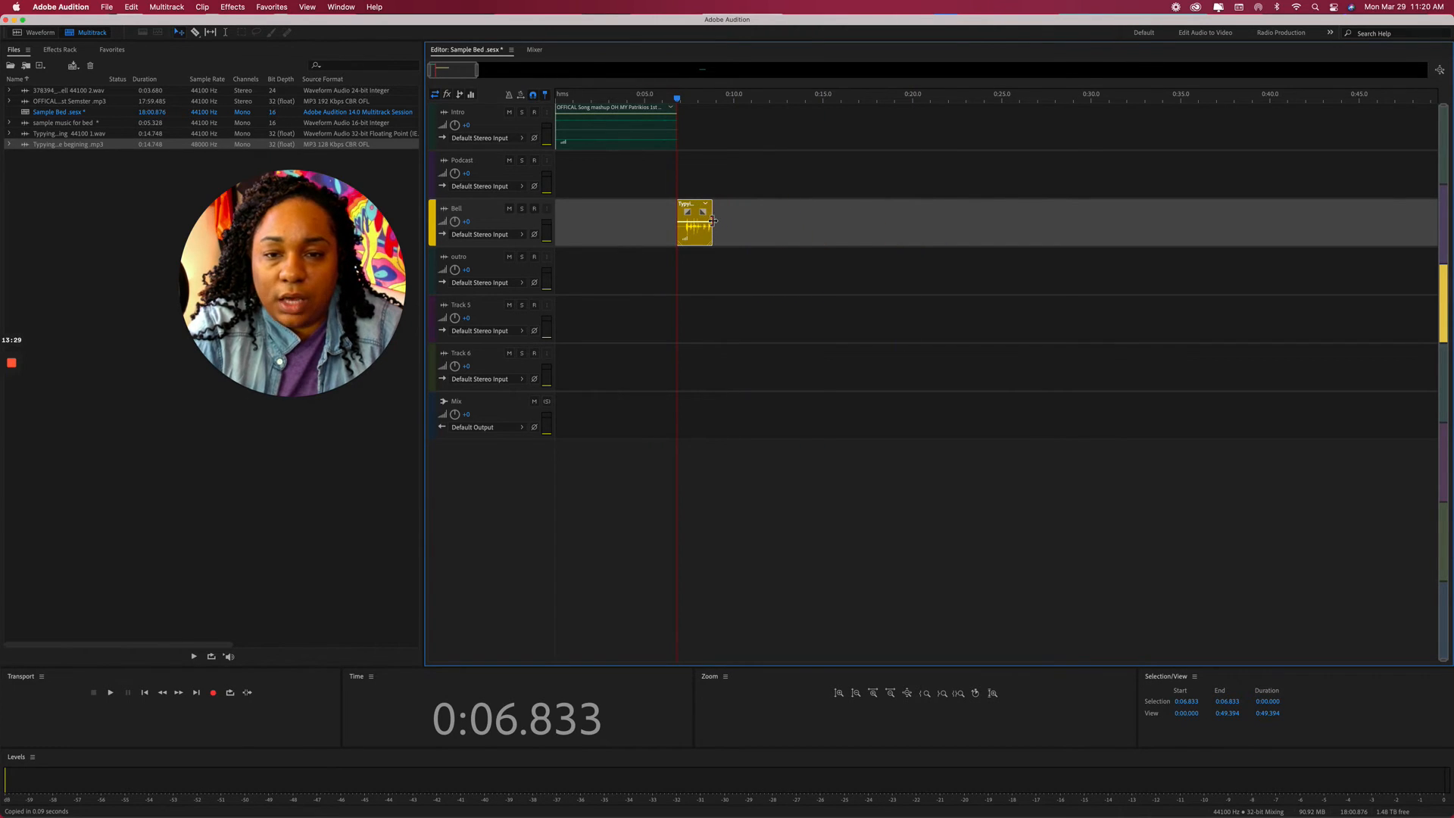
key(space)
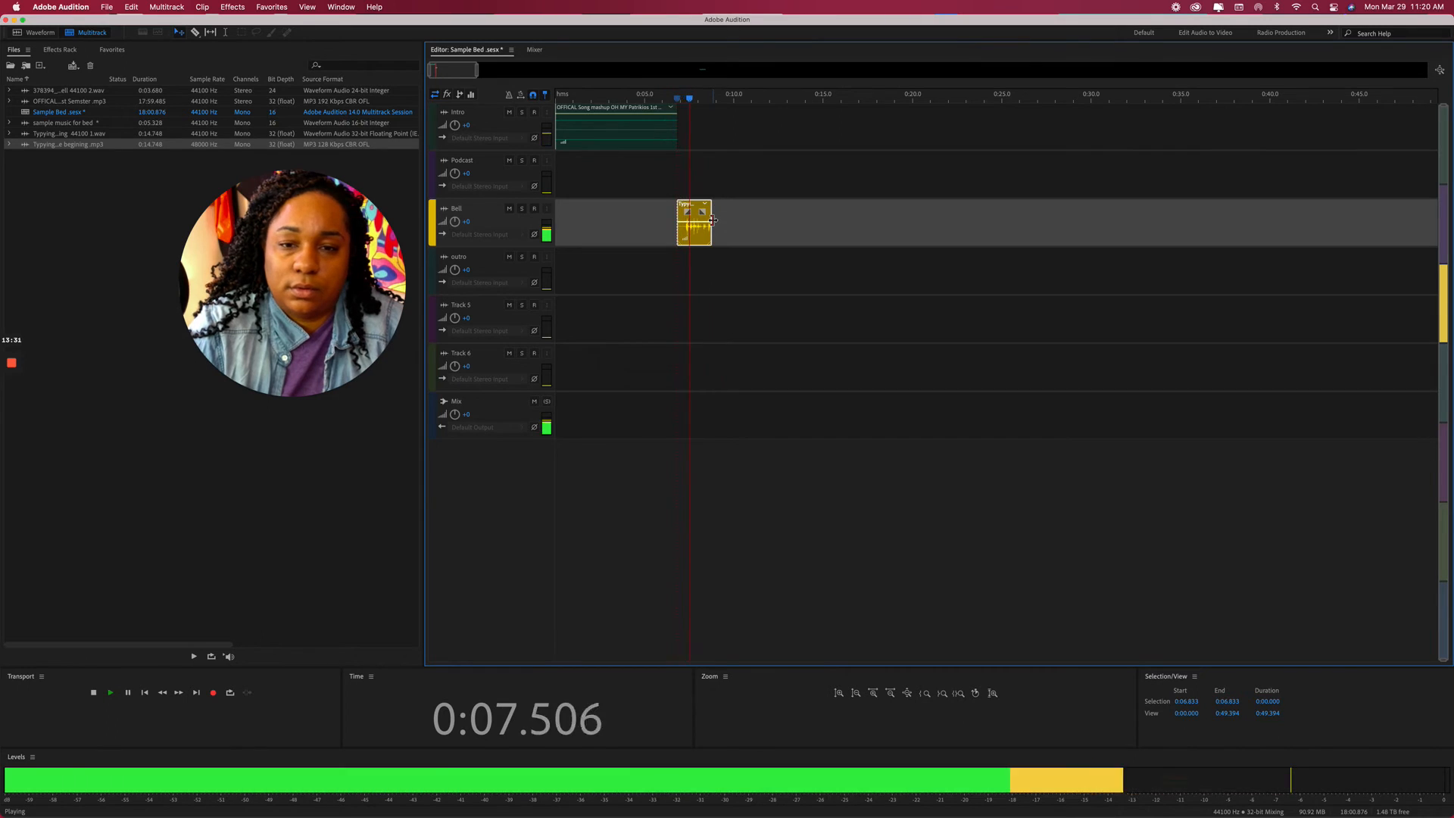
key(space)
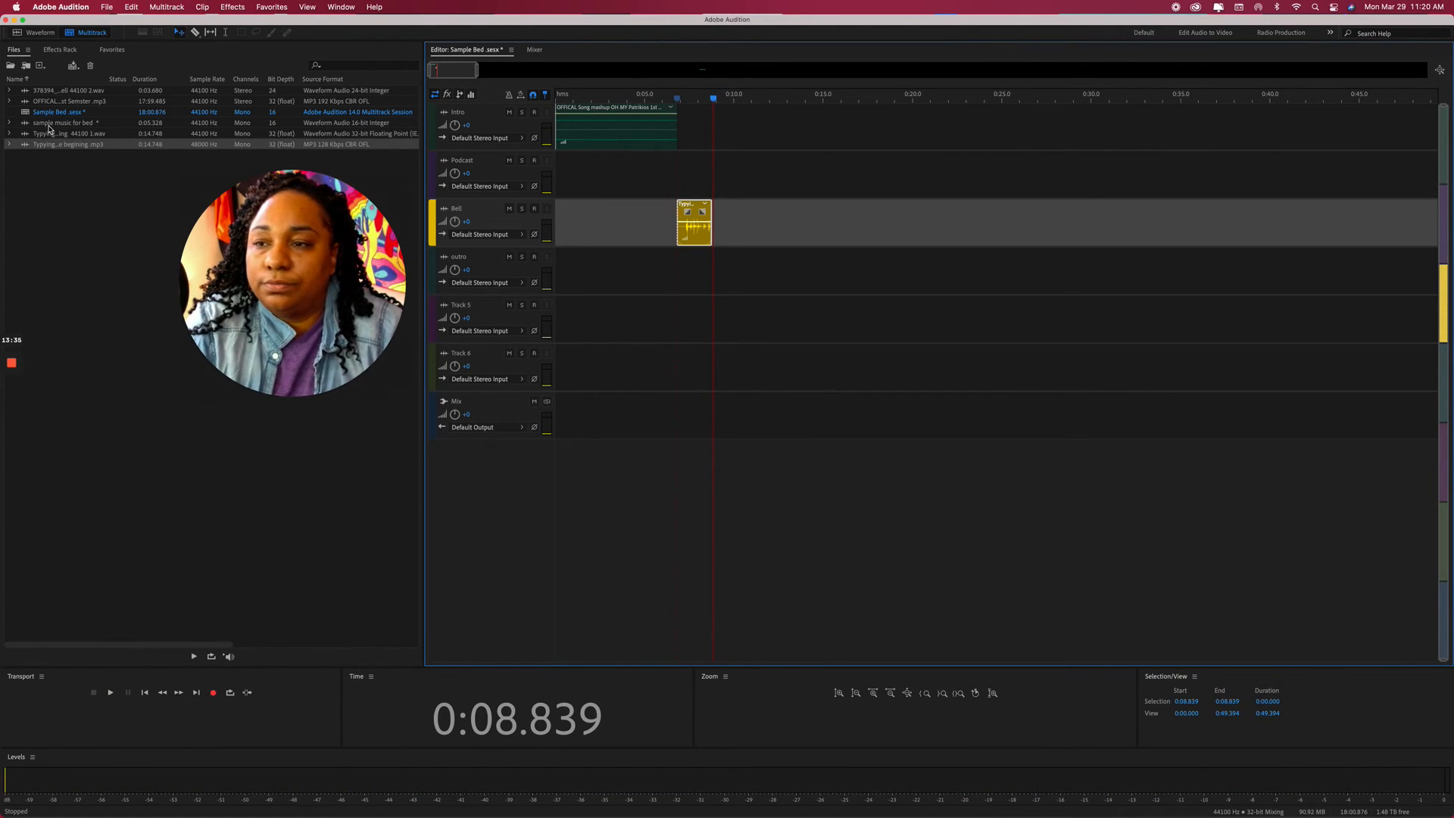
drag(53, 92, 717, 238)
With the playhead at 0:08.232, slide the school-bell clip left against the typing clip.
drag(714, 100, 702, 99)
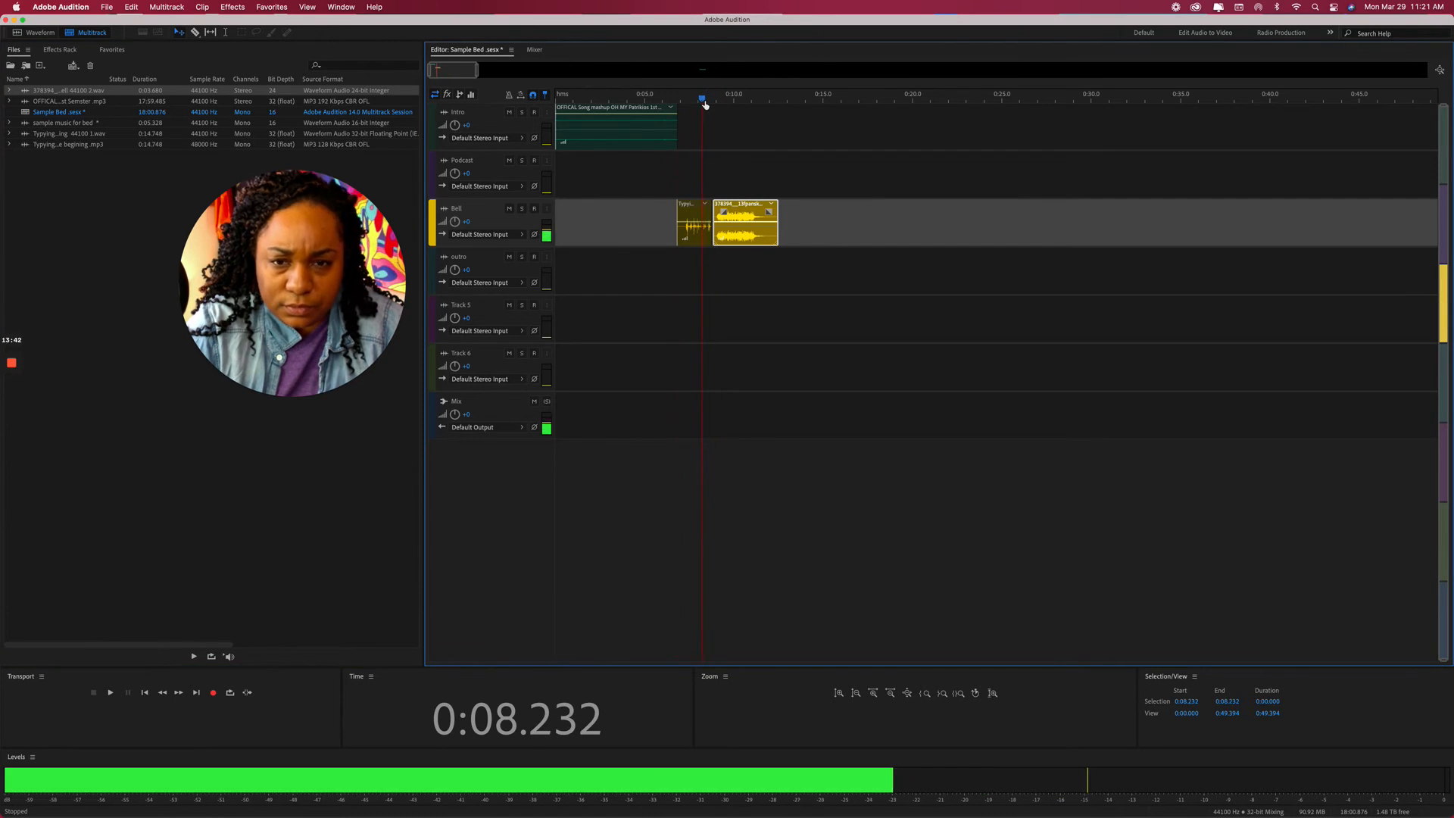
drag(476, 76, 446, 76)
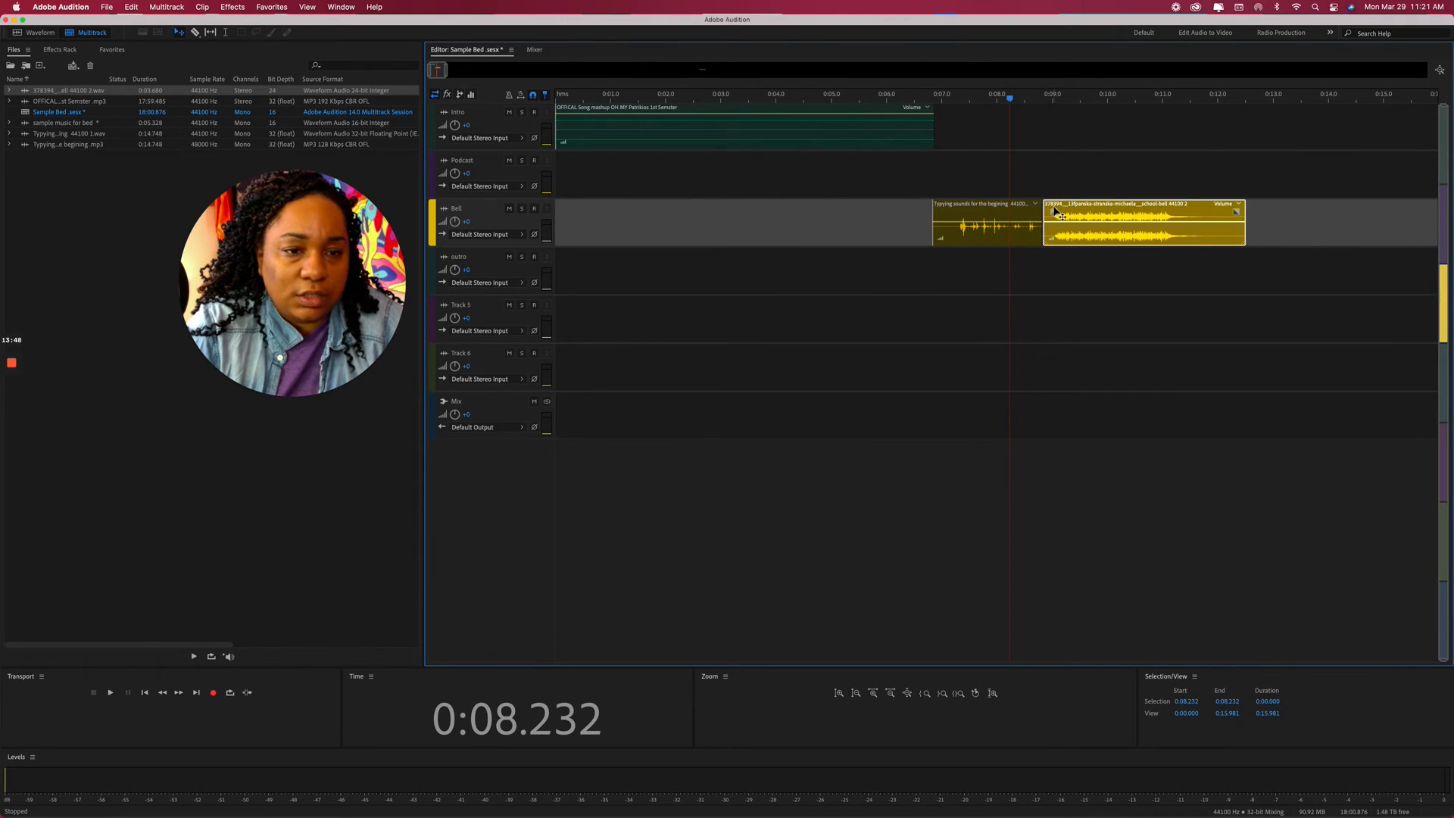
drag(1062, 217, 1053, 216)
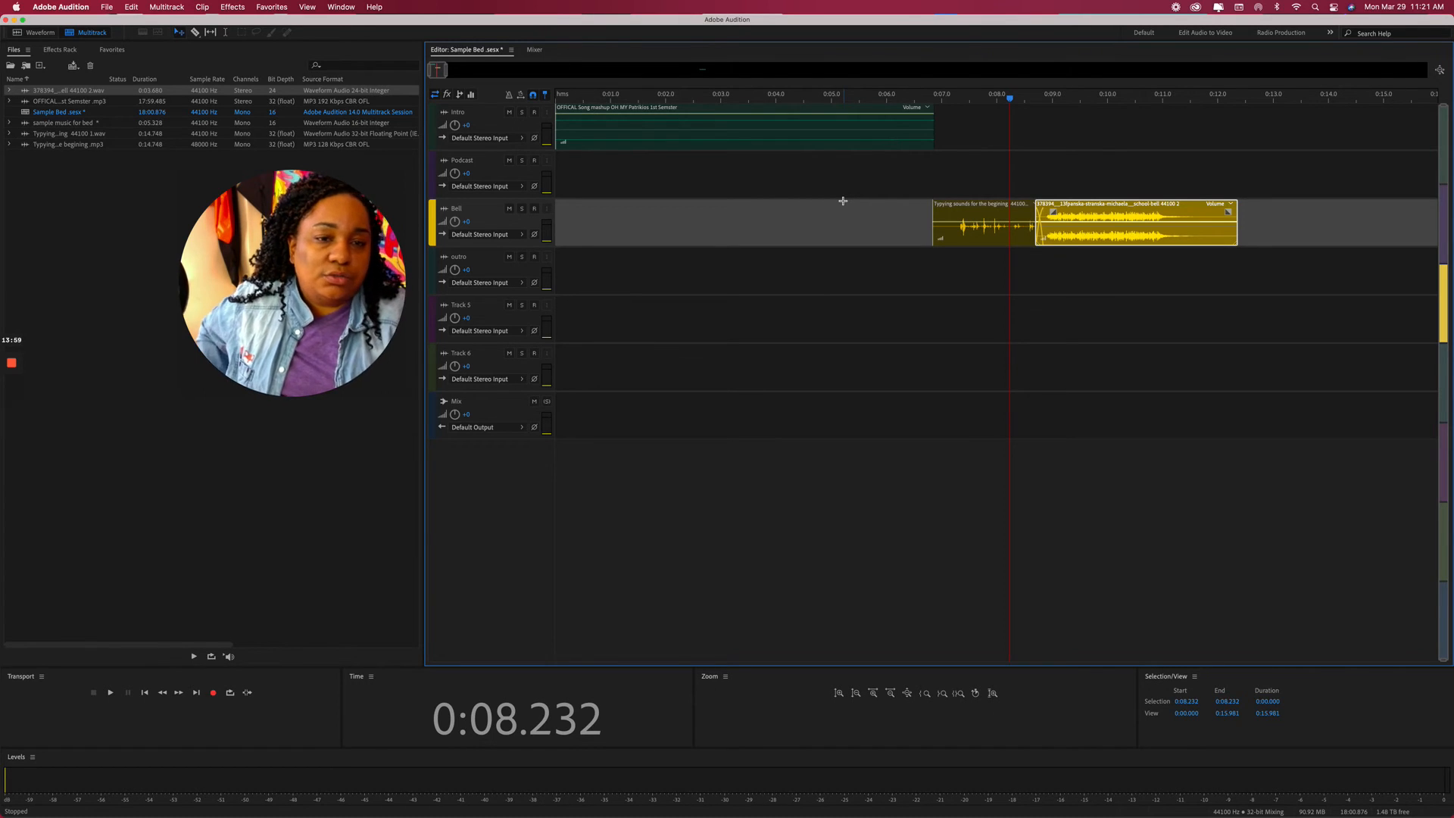
scroll(843, 201, right, 1)
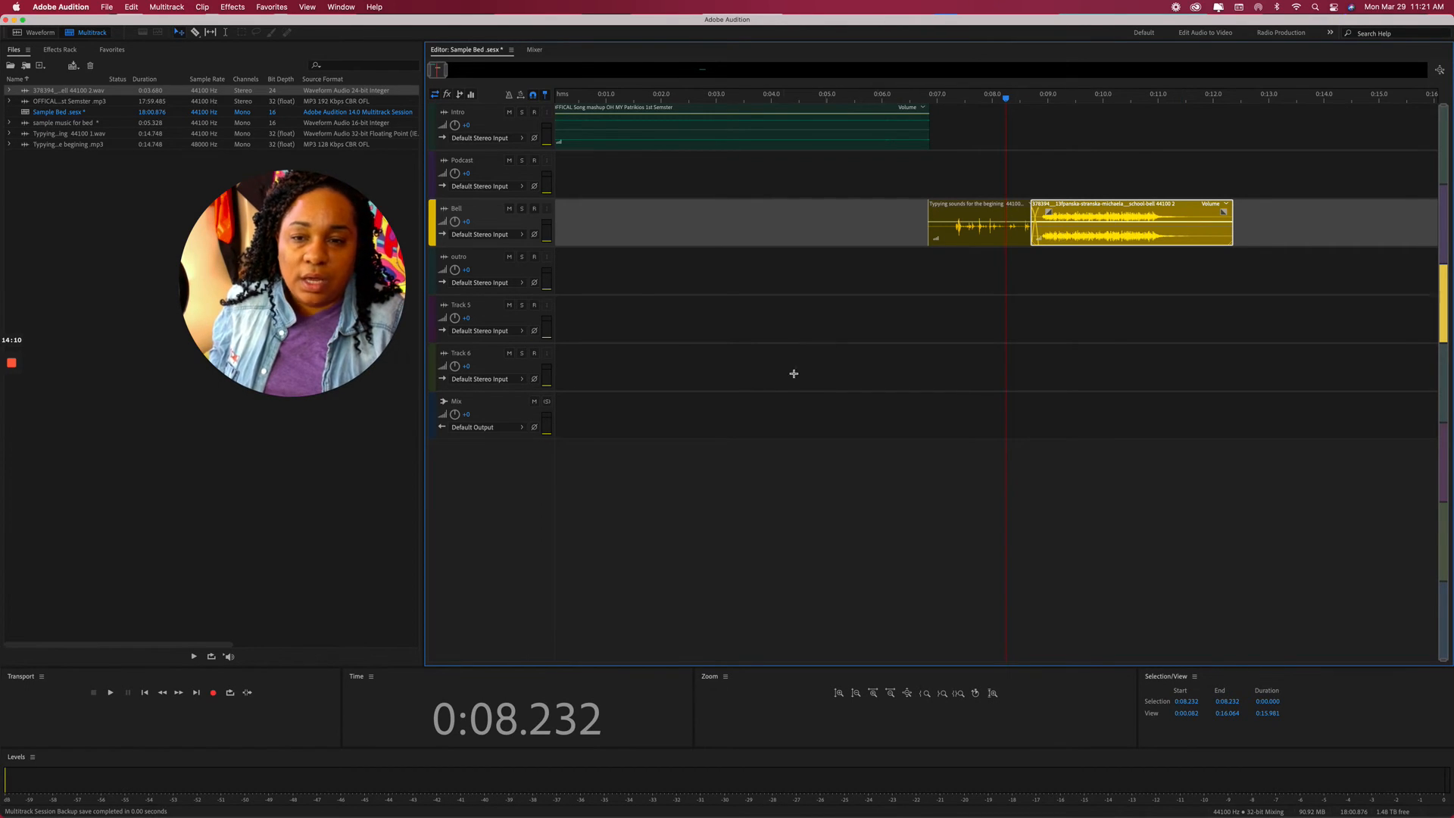
scroll(707, 481, right, 1)
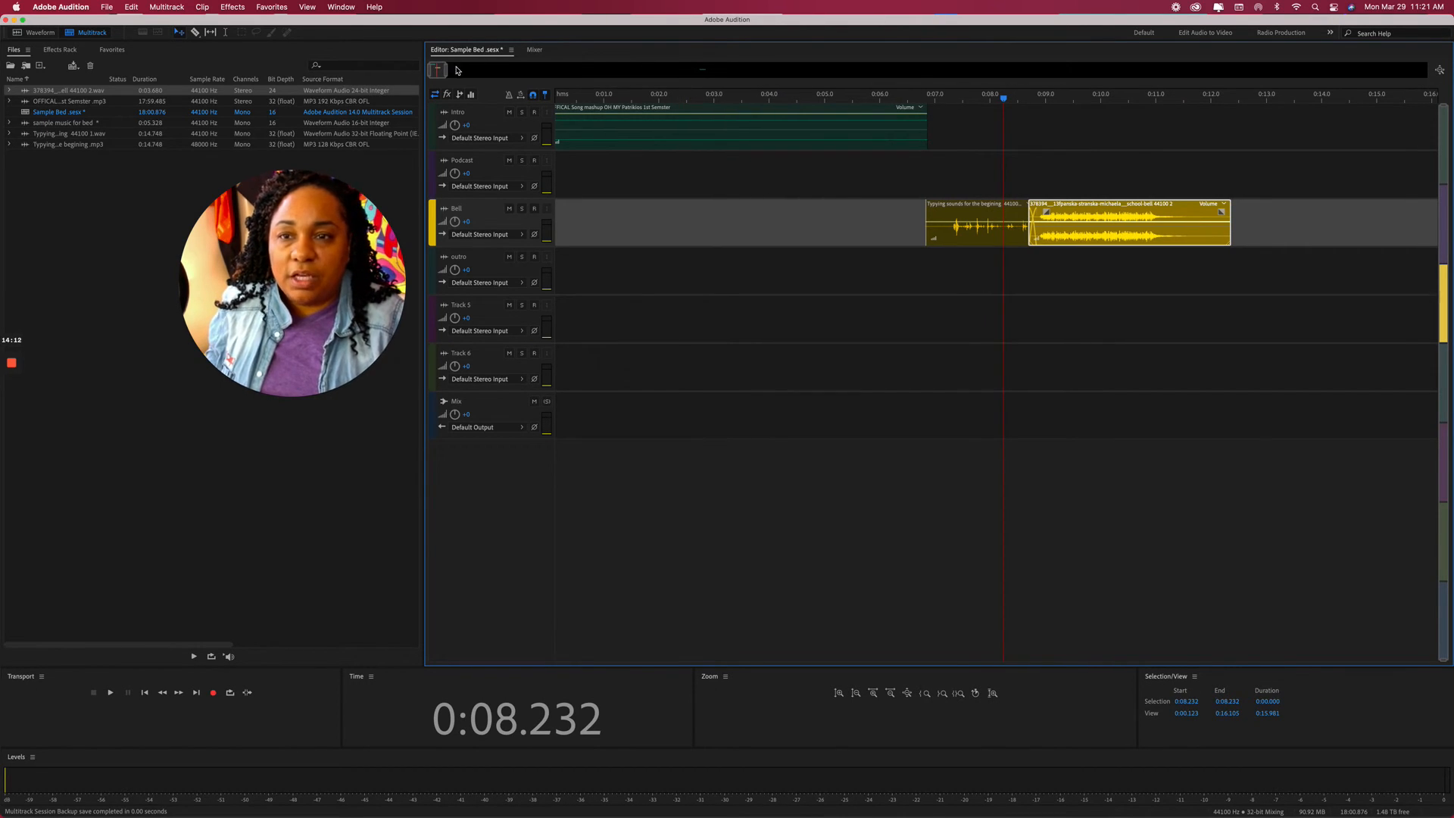
mouse_move(446, 70)
mouse_down()
mouse_move(620, 72)
mouse_move(471, 85)
mouse_up()
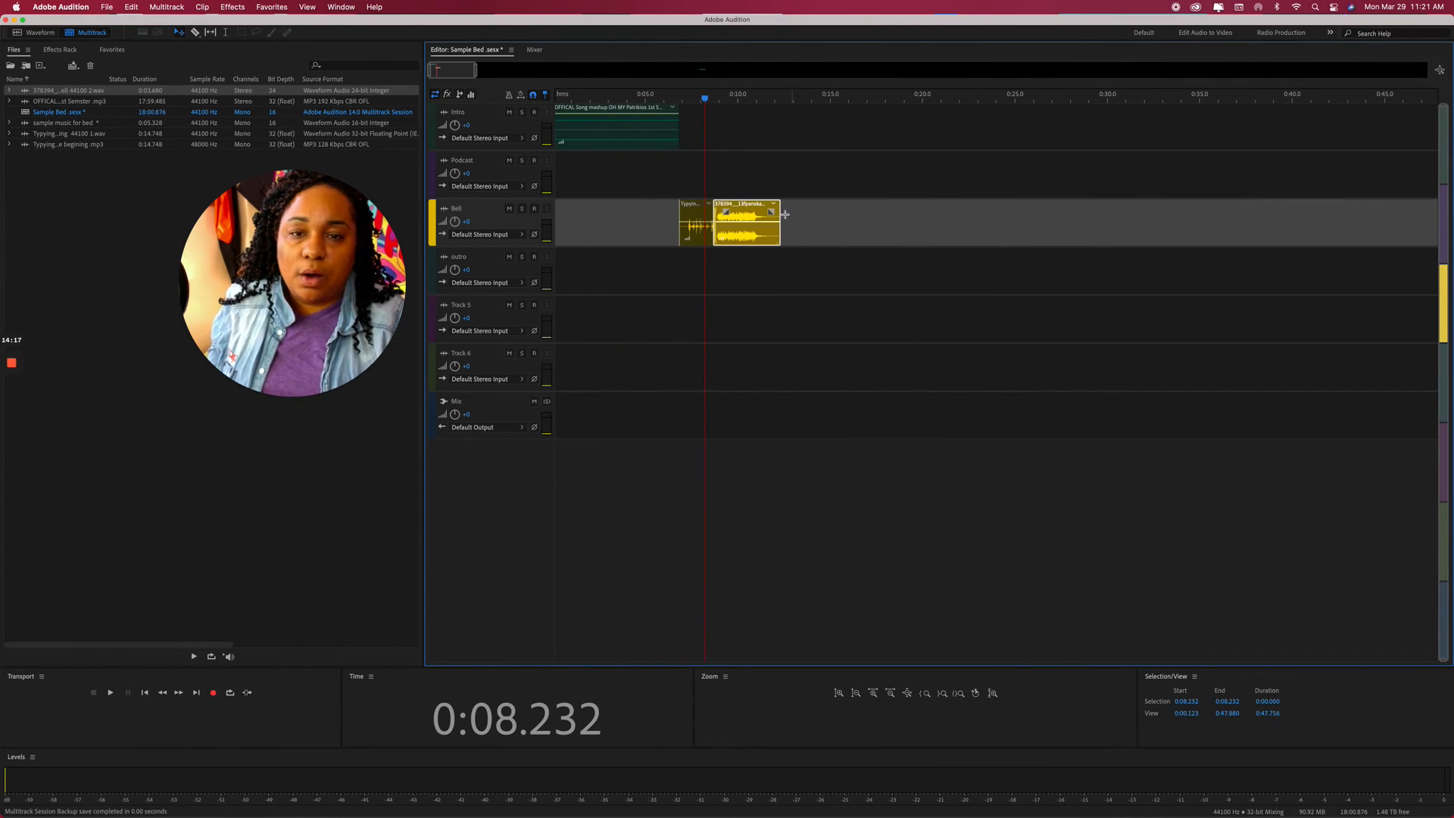
Place the sample music for bed file on Bell after the school-bell clip and zoom out to 1:35.
drag(703, 101, 509, 93)
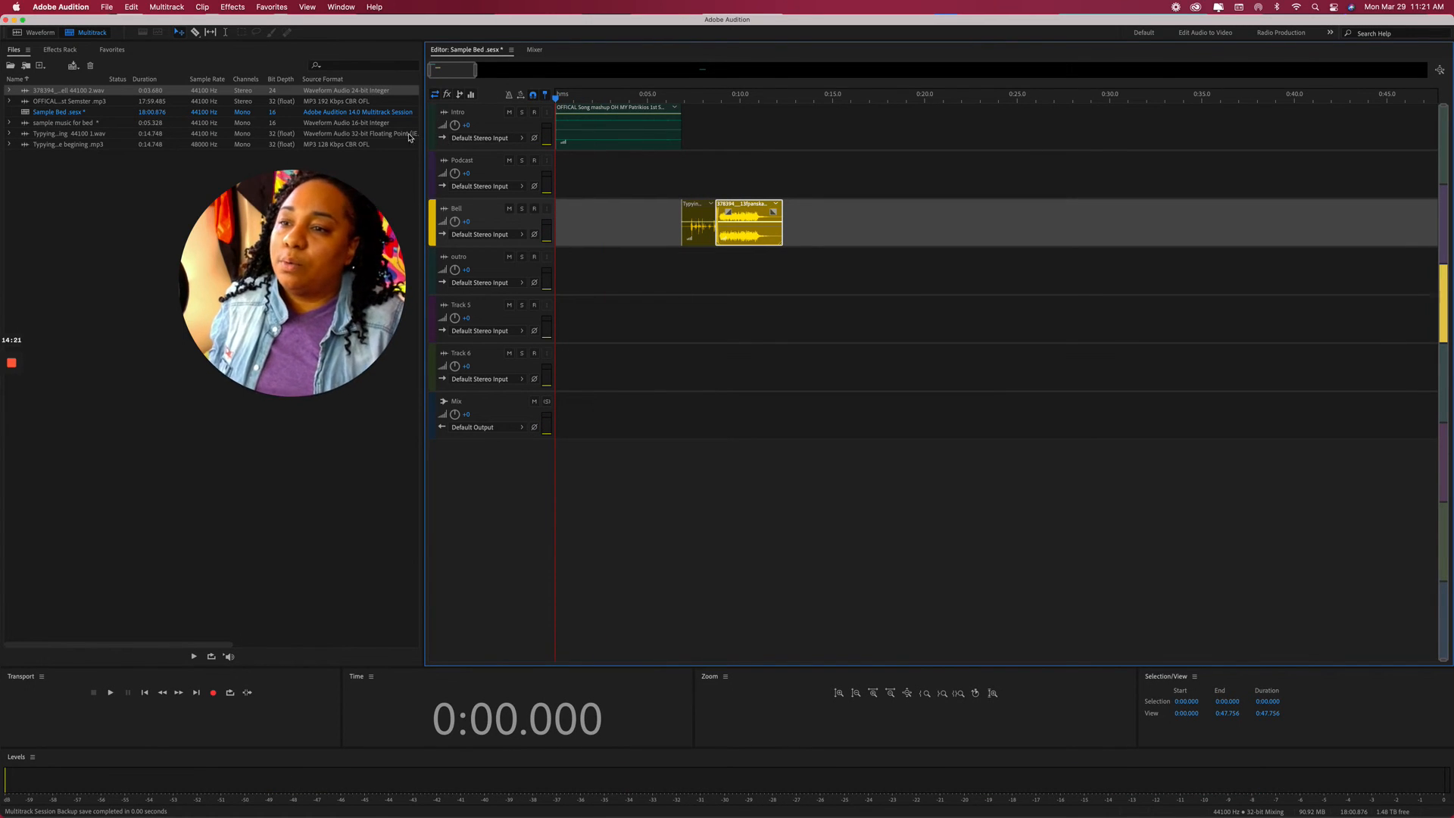
click(63, 102)
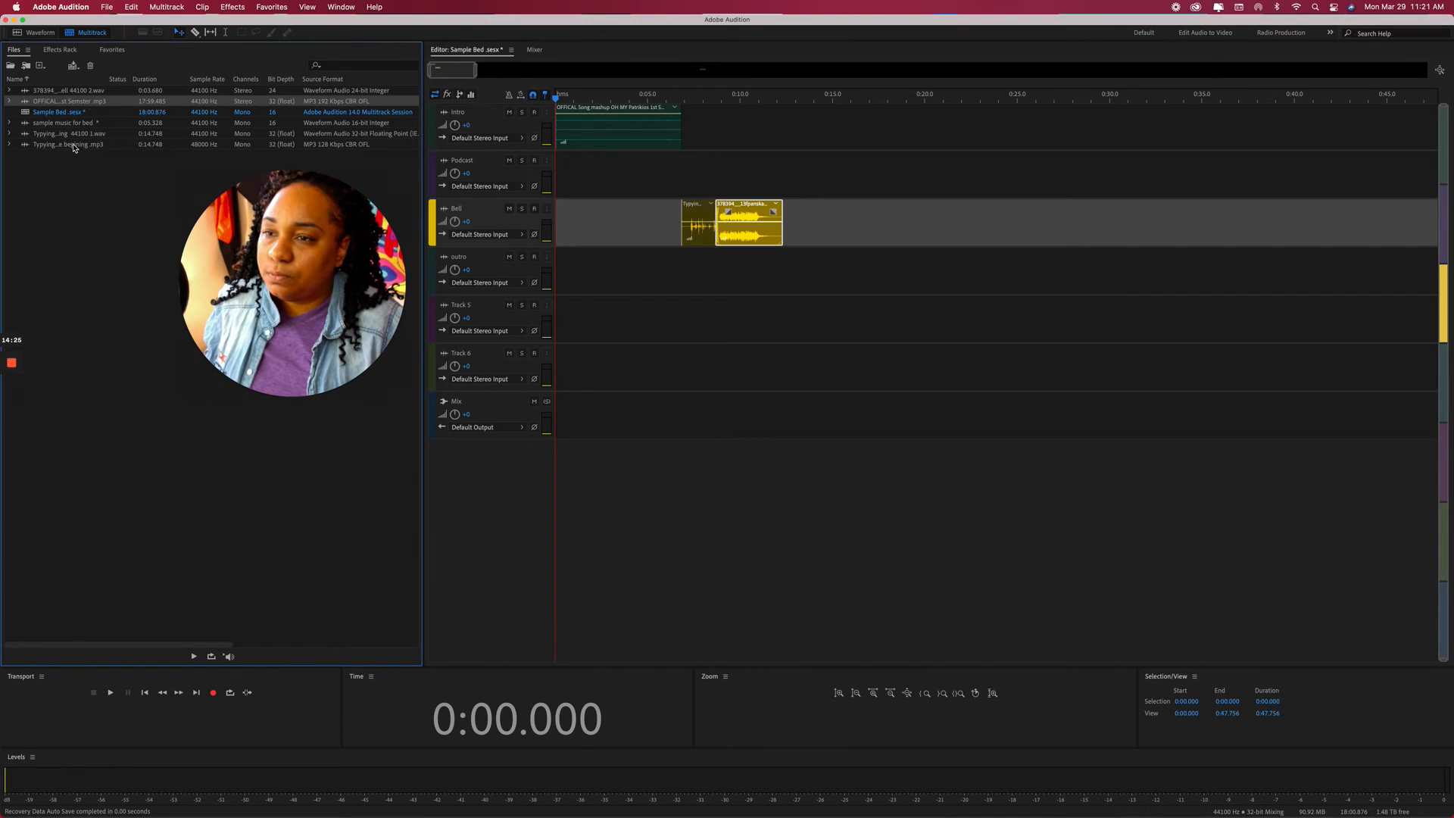
click(64, 123)
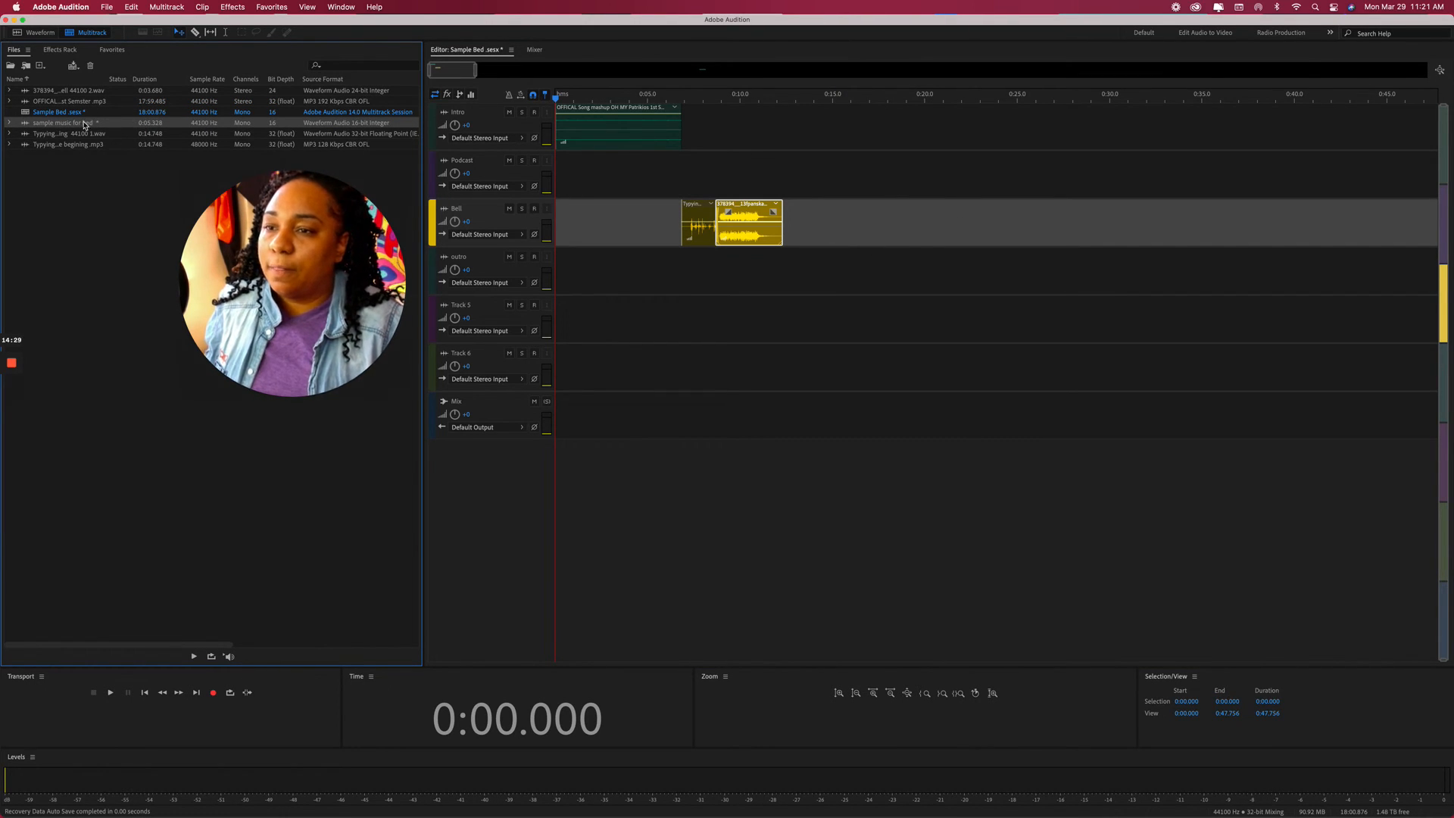
drag(84, 124, 785, 229)
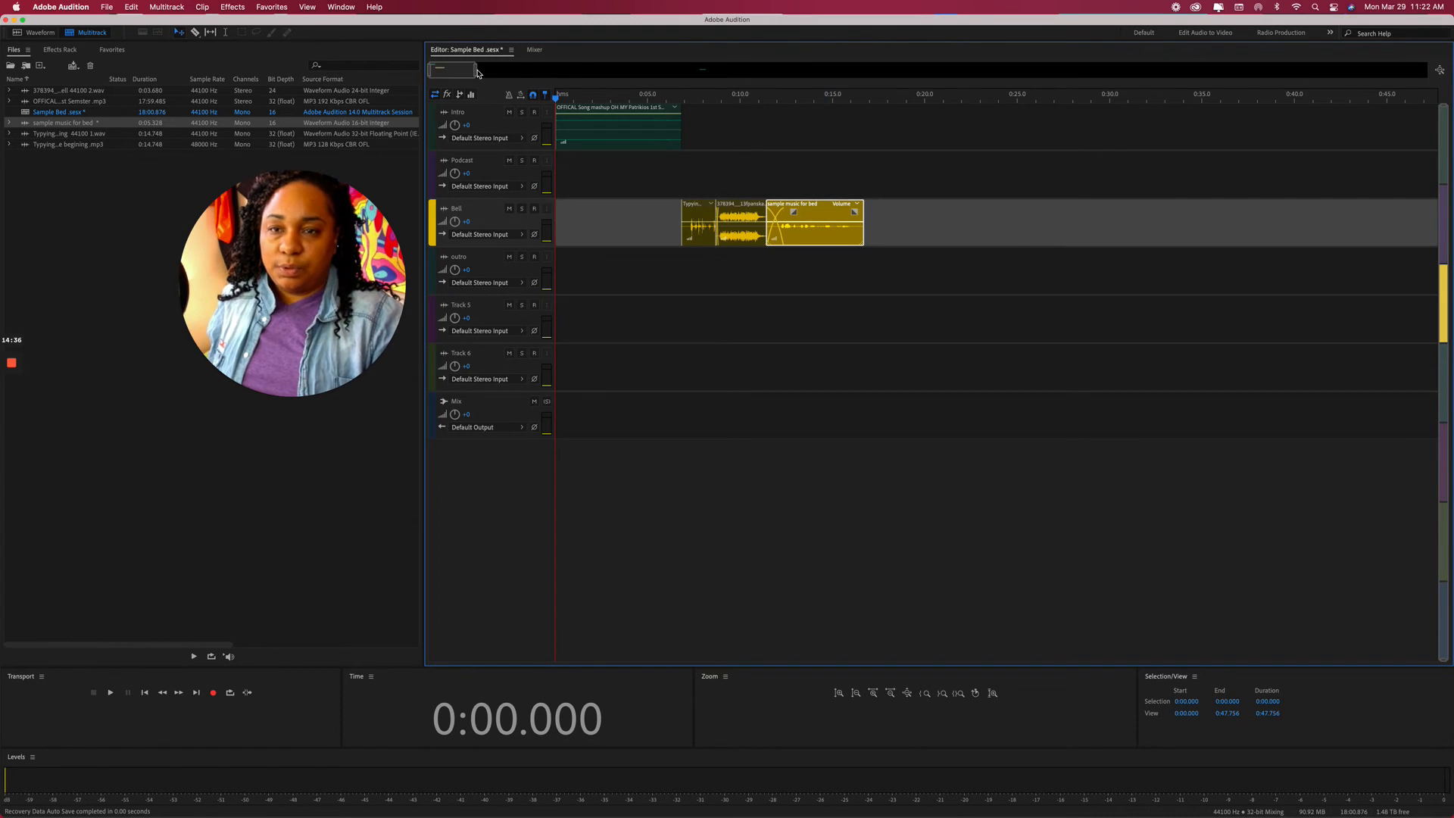
drag(476, 70, 522, 69)
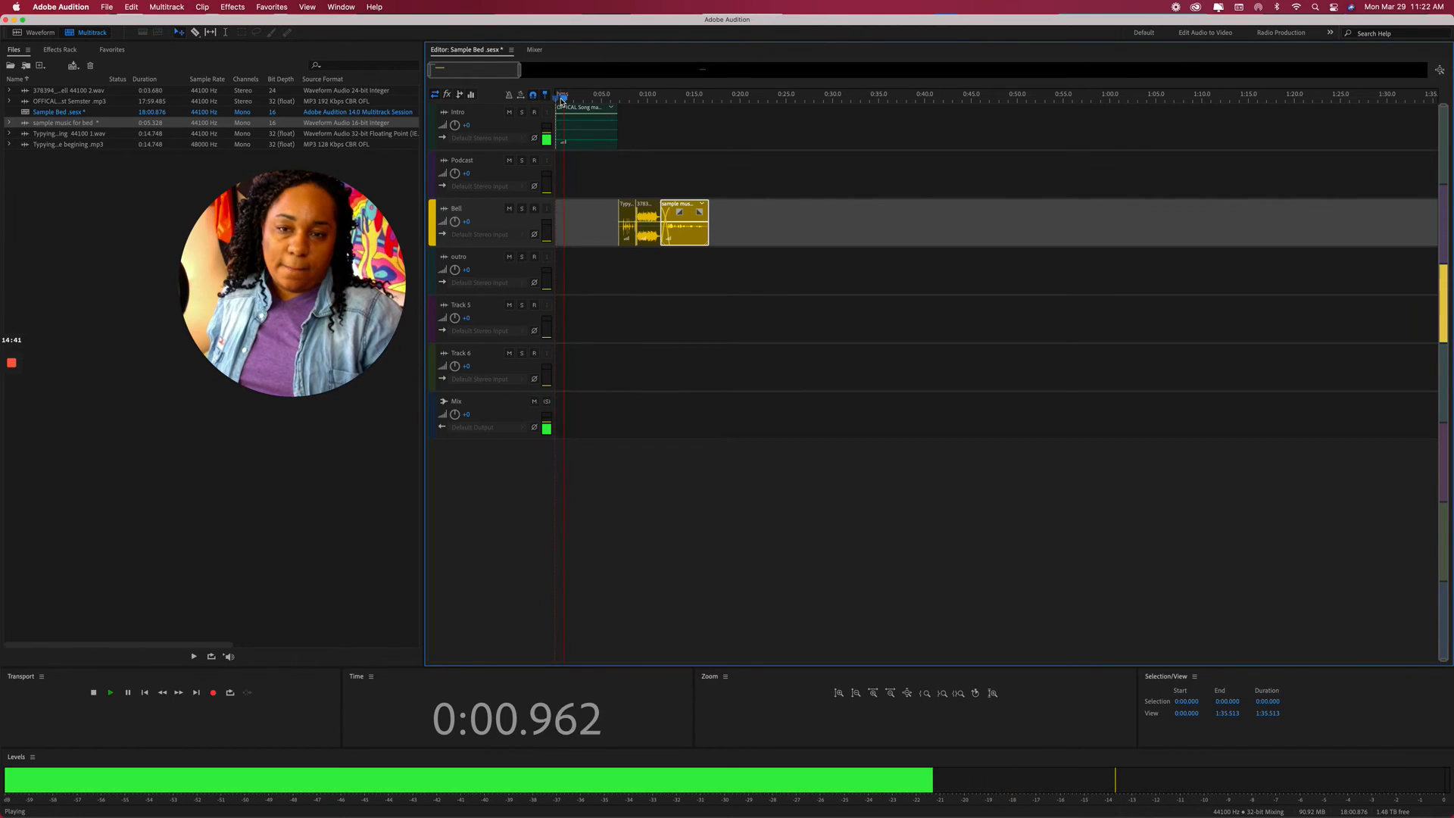
scroll(507, 67, down, 5)
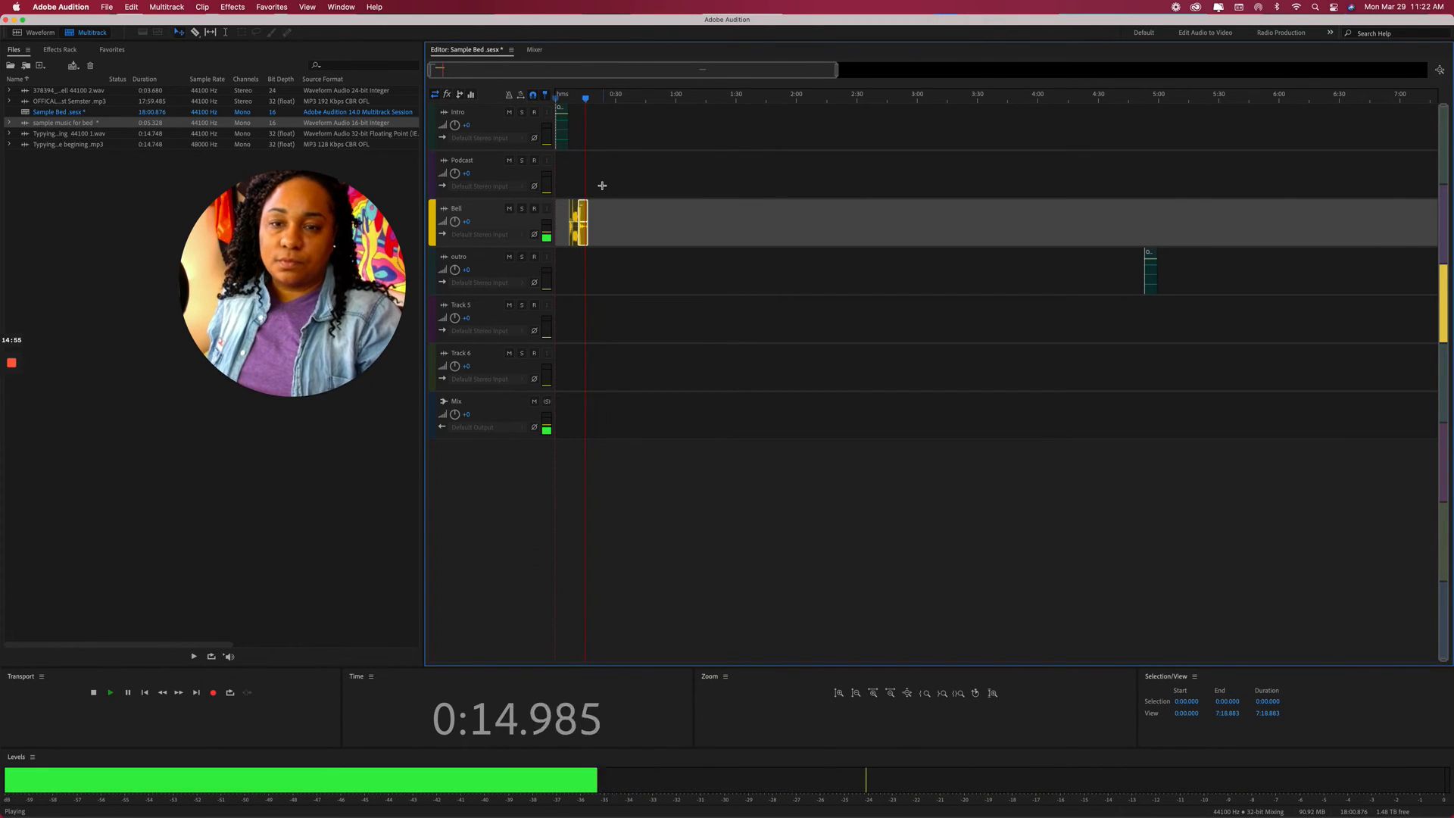
Zoom in on the opening clips and extend the Intro clip's end to about 0:14.
key(space)
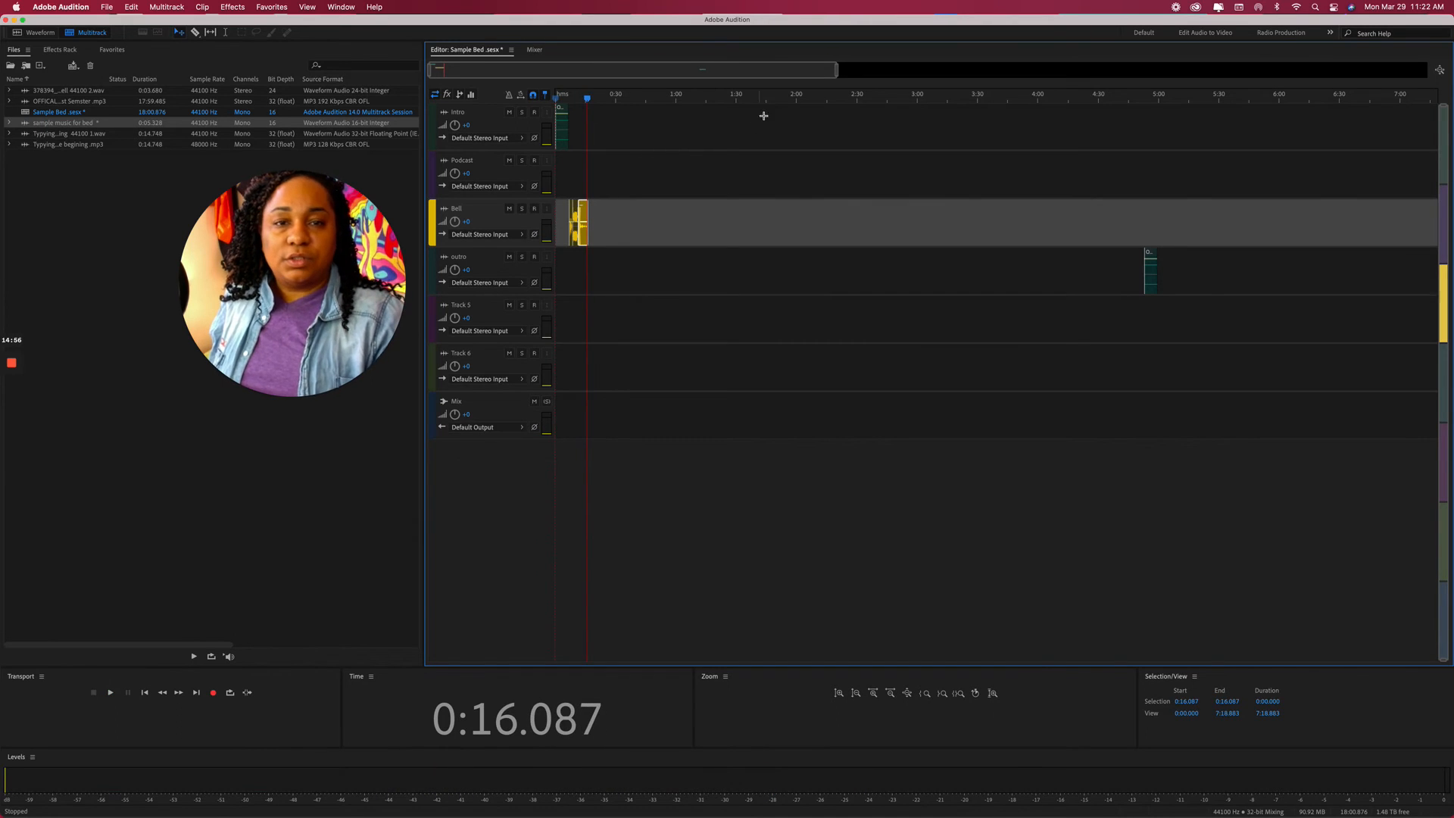
drag(837, 69, 454, 78)
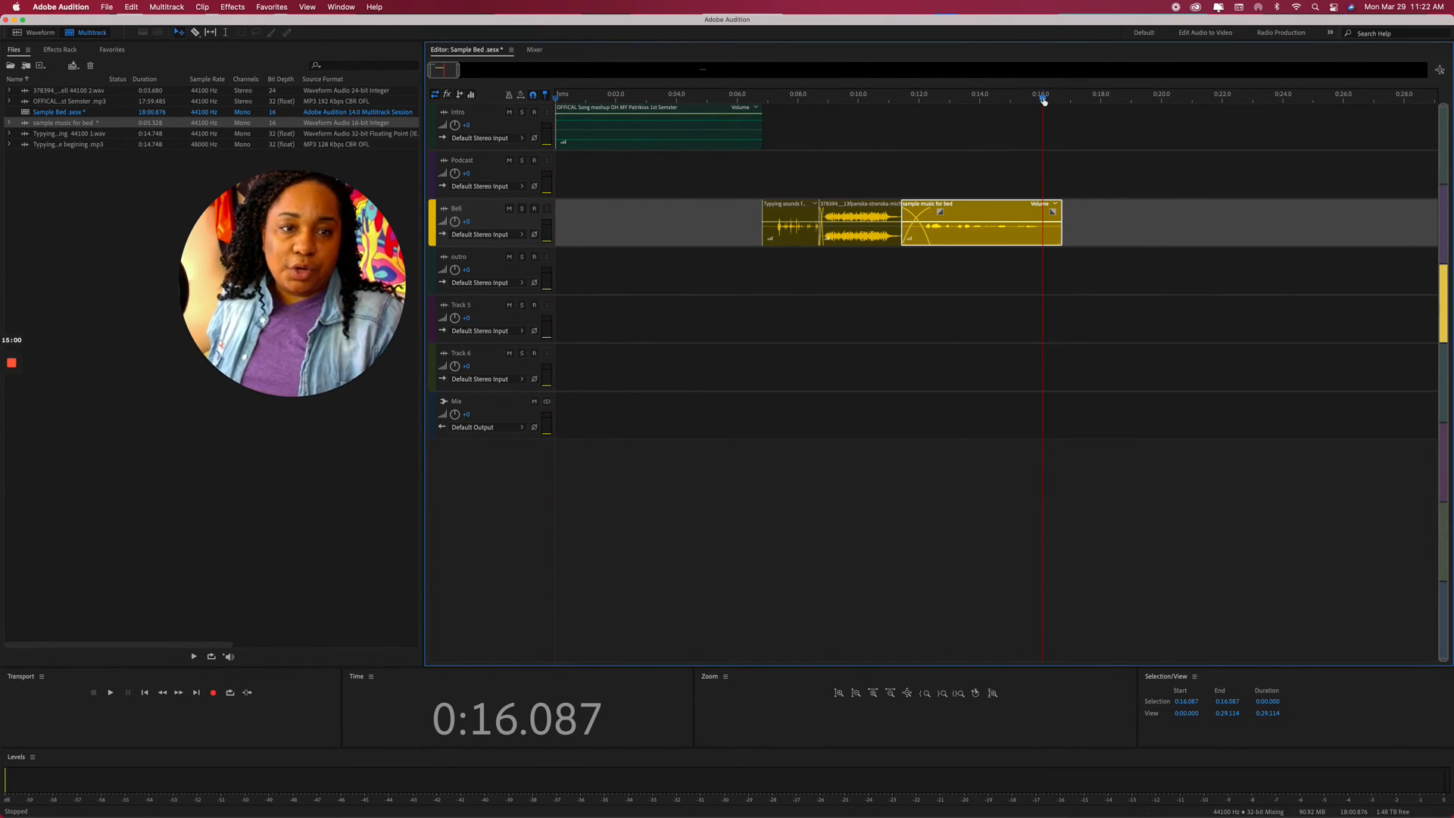
drag(1043, 100, 696, 70)
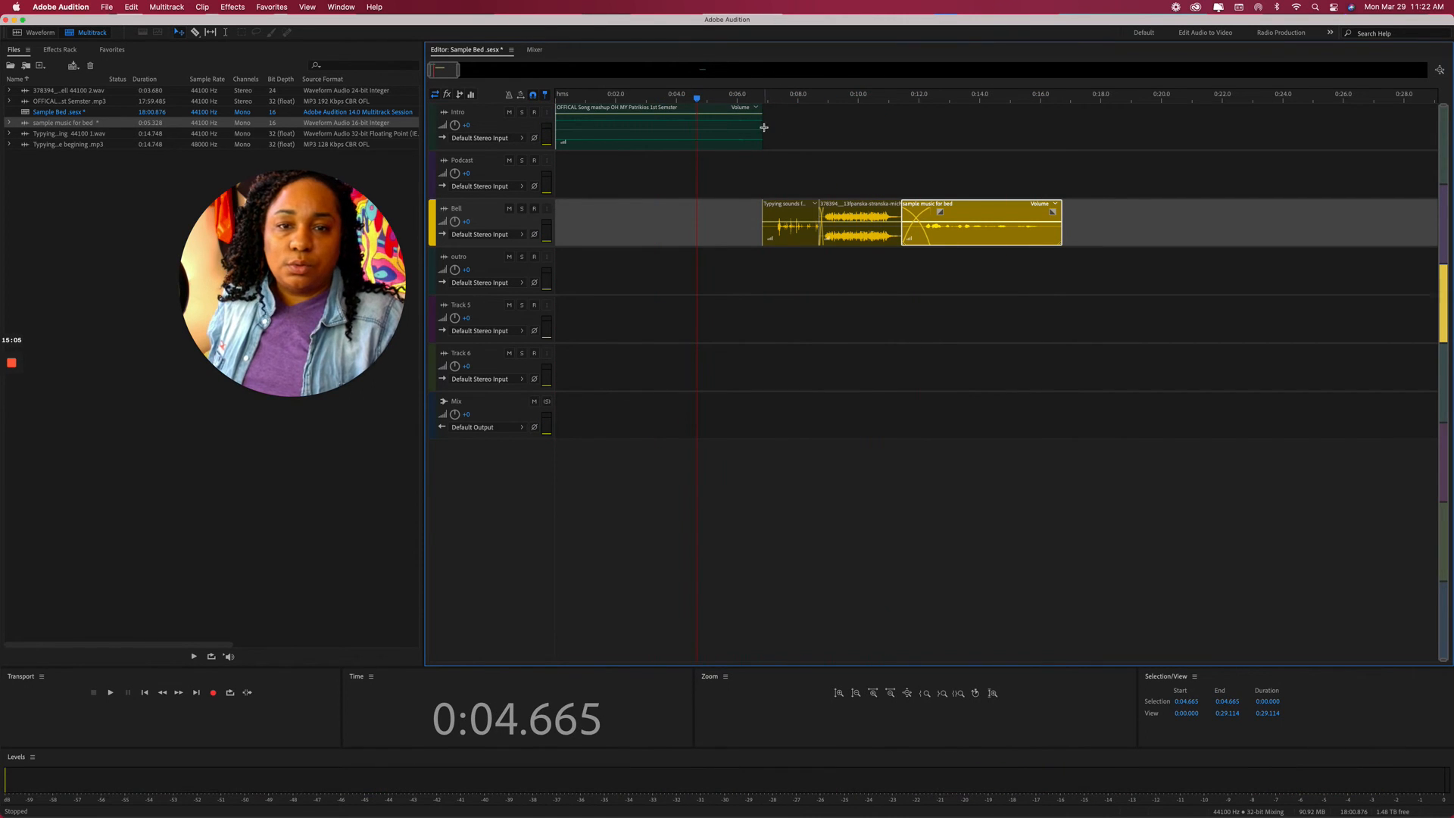
drag(764, 128, 986, 149)
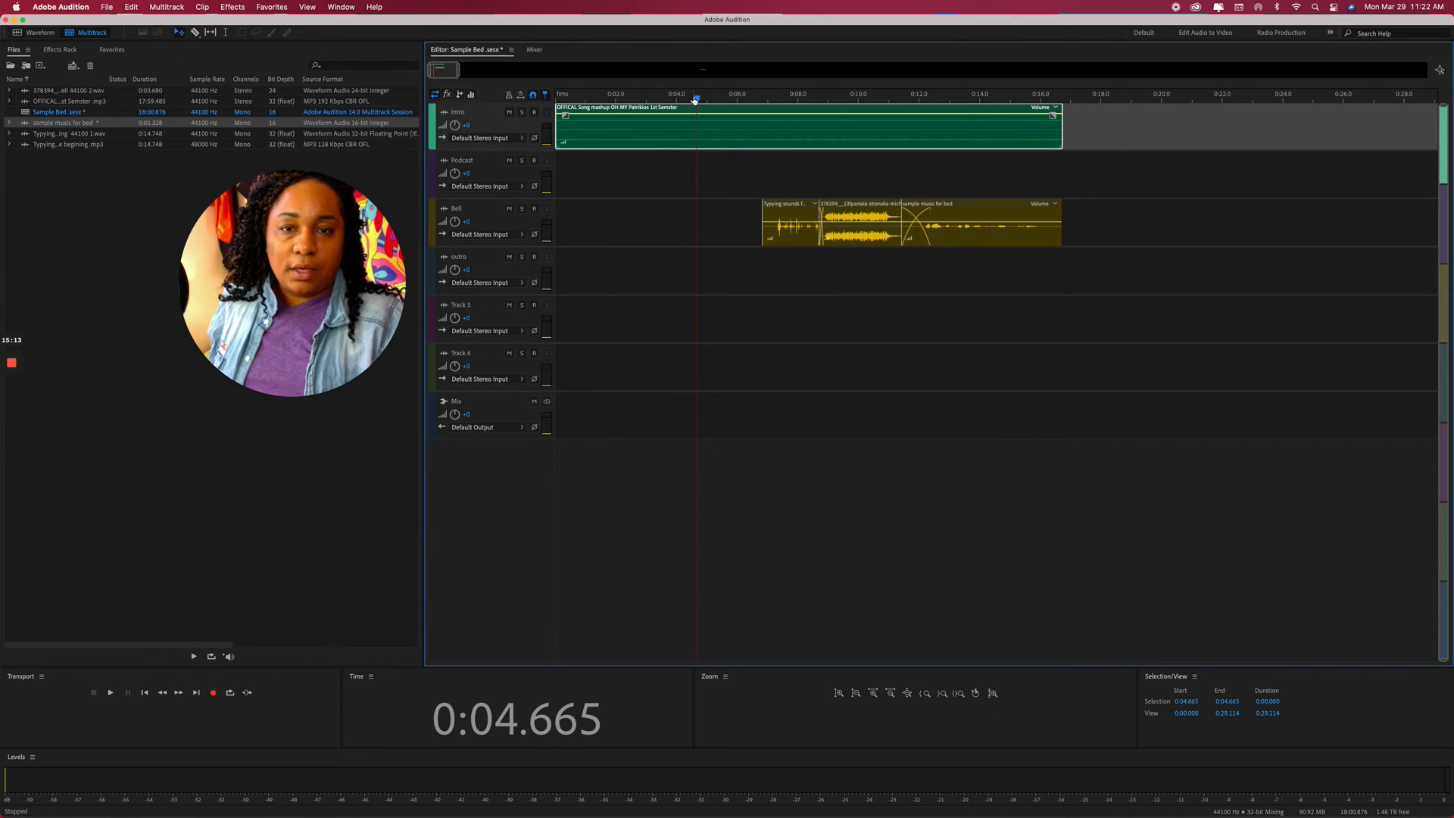
Add a volume fade-down on the Intro clip starting at 0 dB around 0:06.8, then play it.
drag(695, 99, 760, 110)
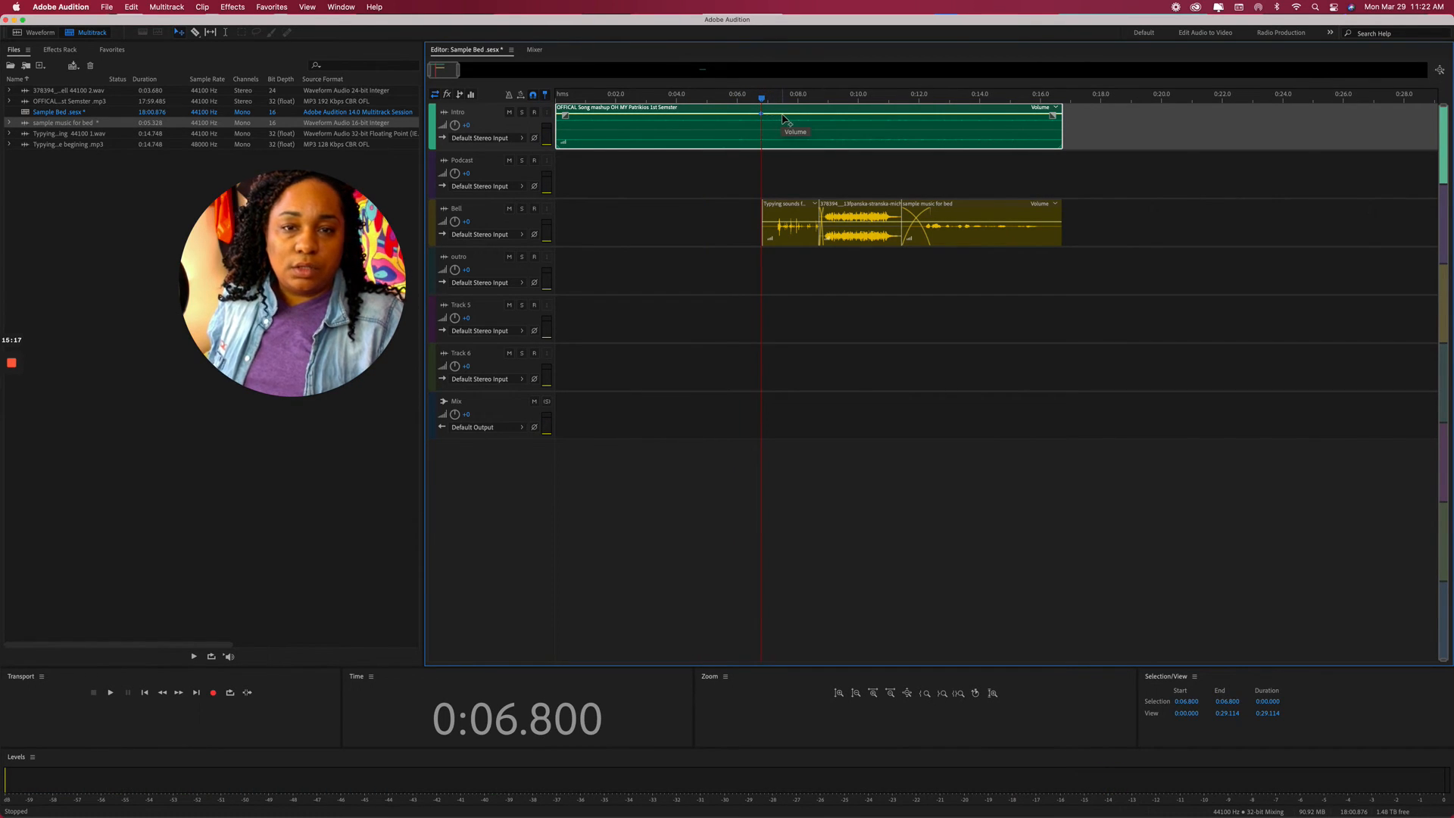
drag(782, 119, 1071, 150)
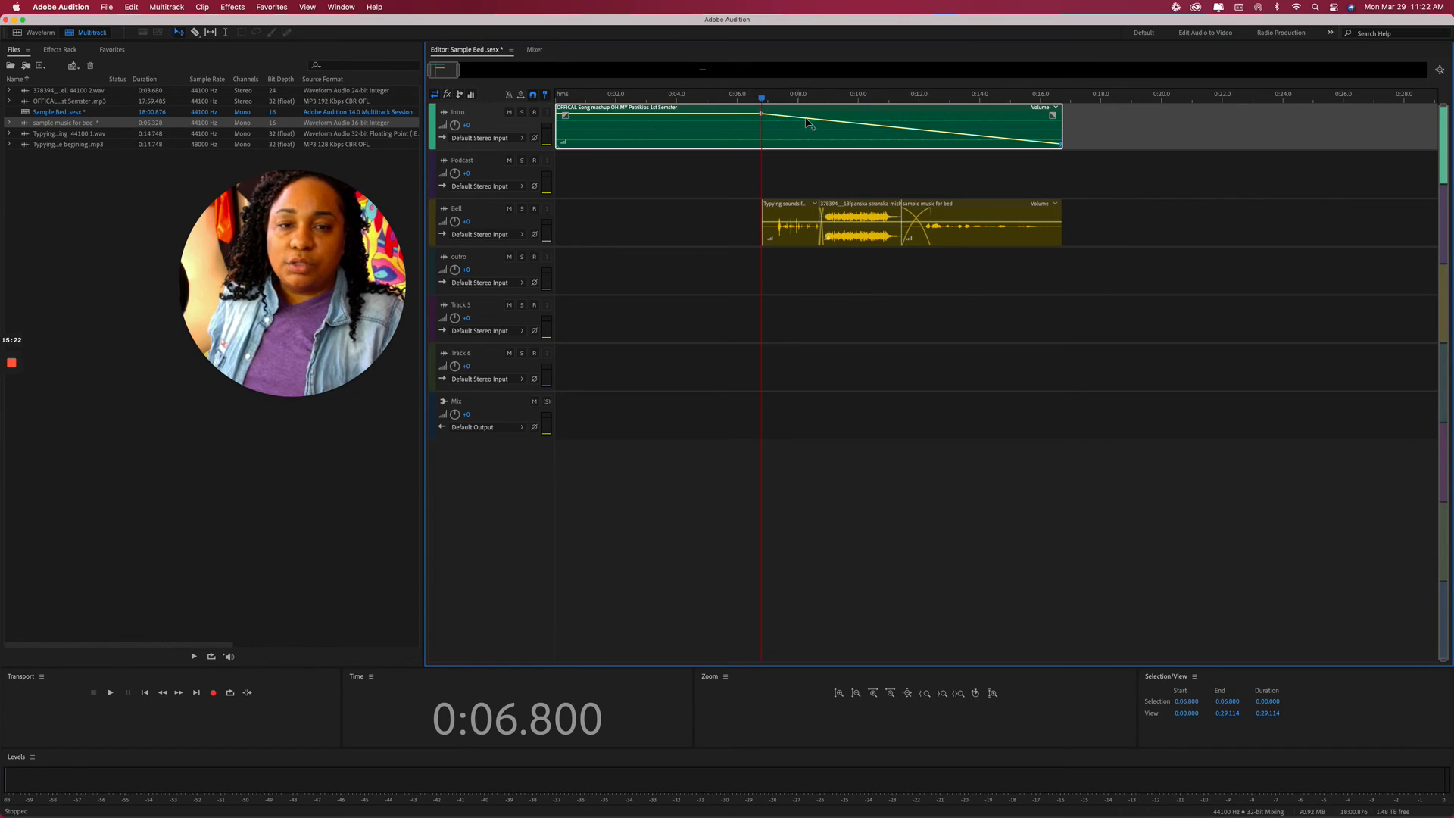
drag(825, 126, 826, 129)
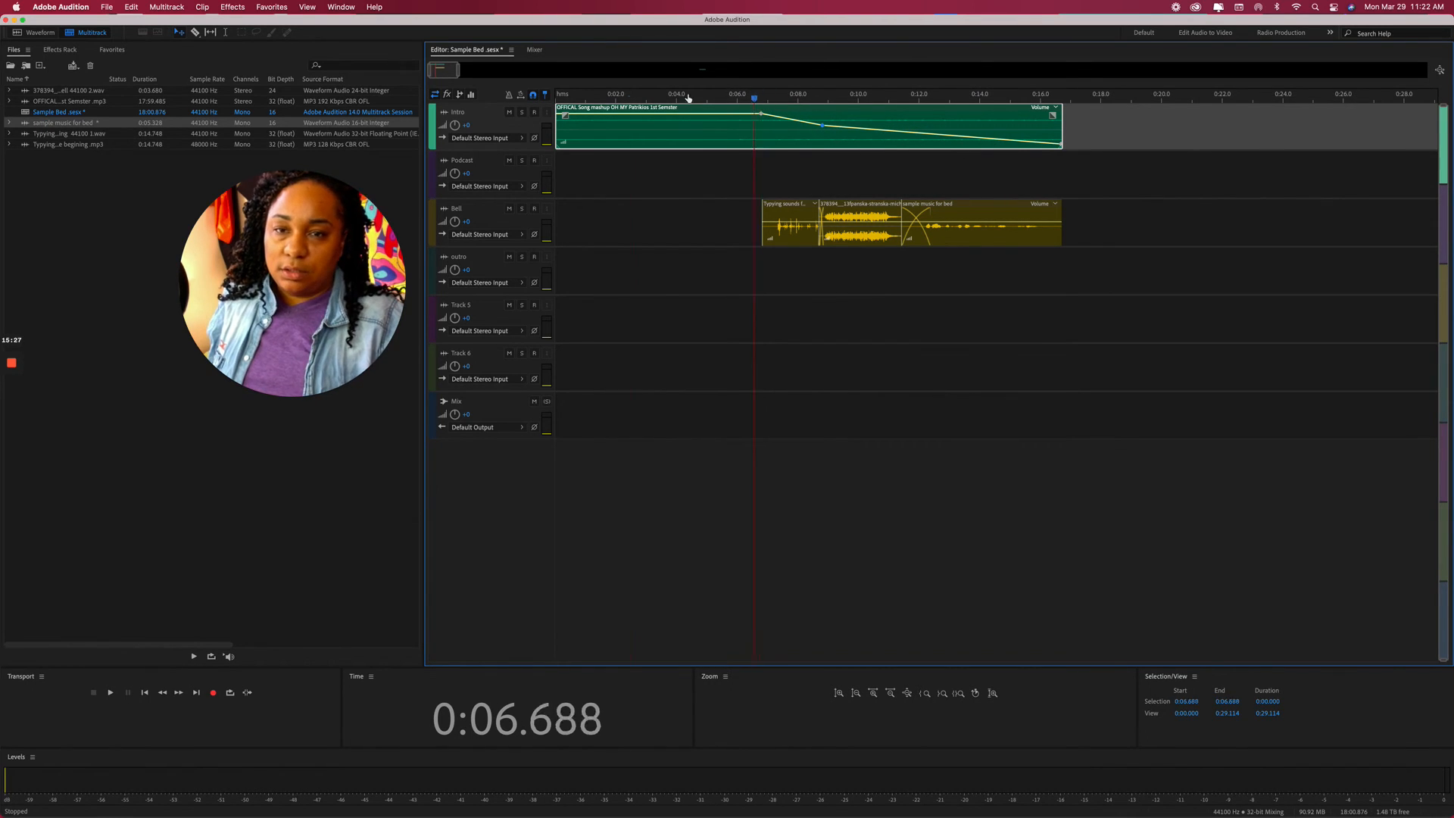
key(Home)
key(space)
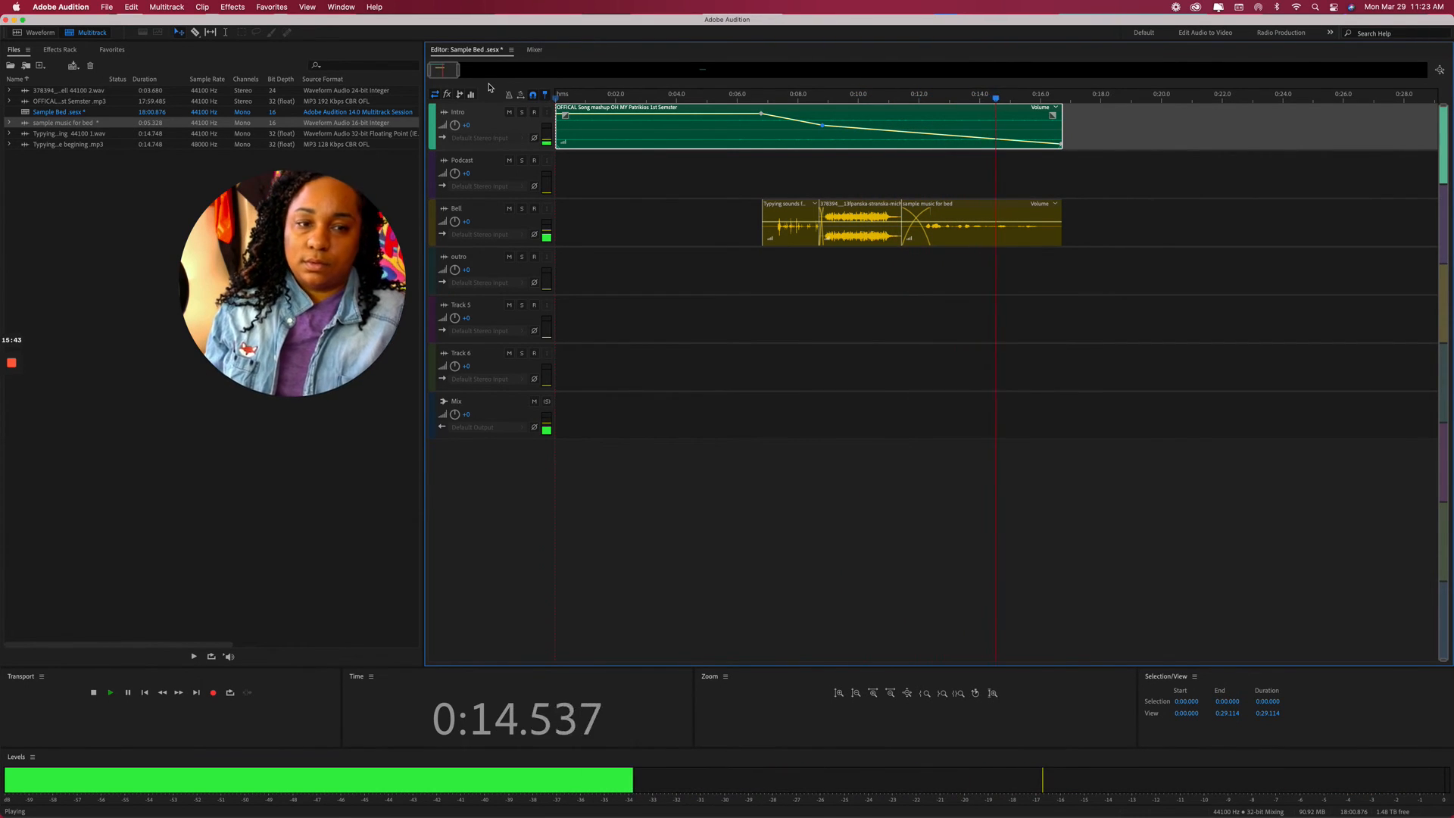
key(space)
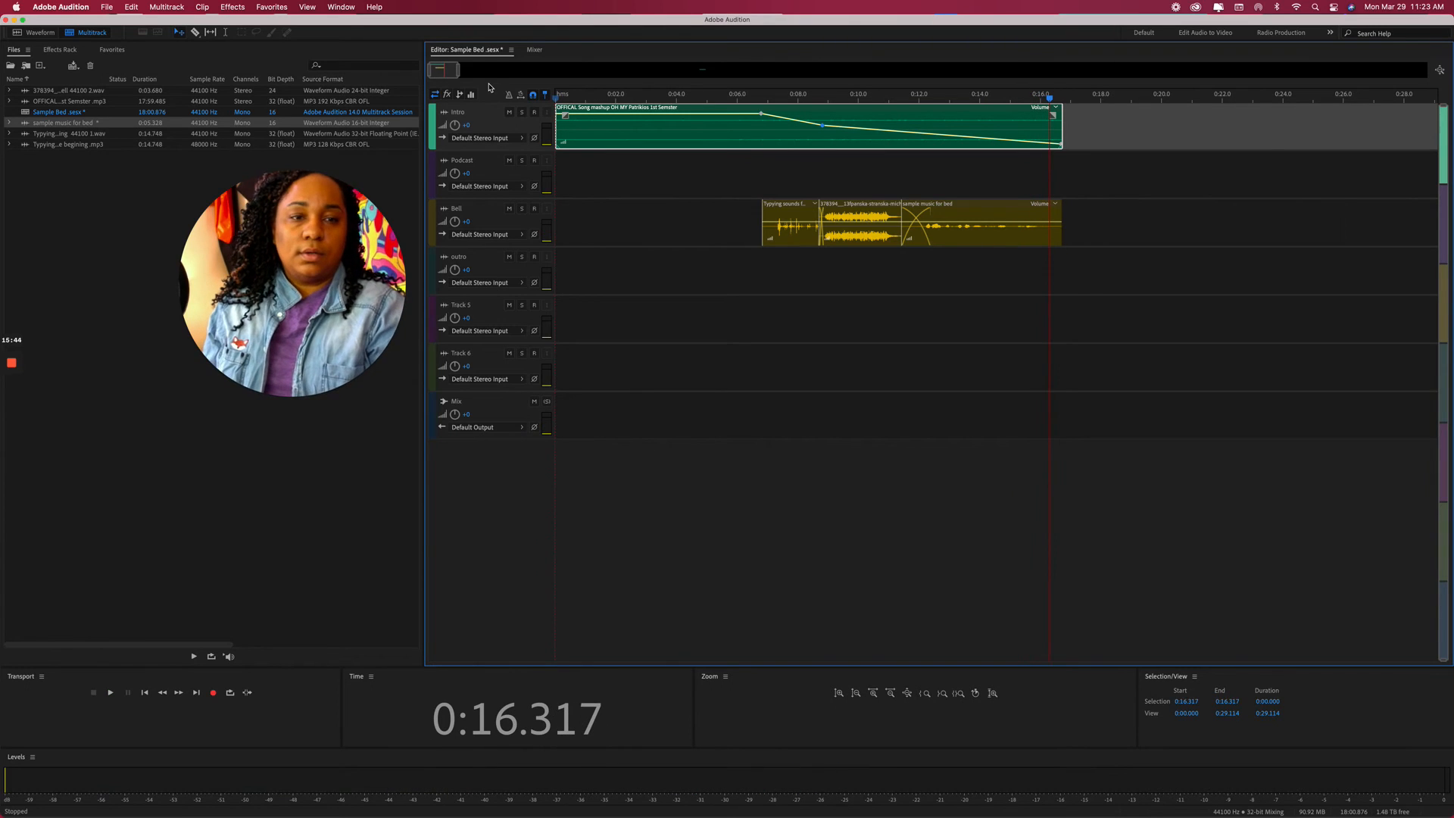
scroll(488, 88, right, 1)
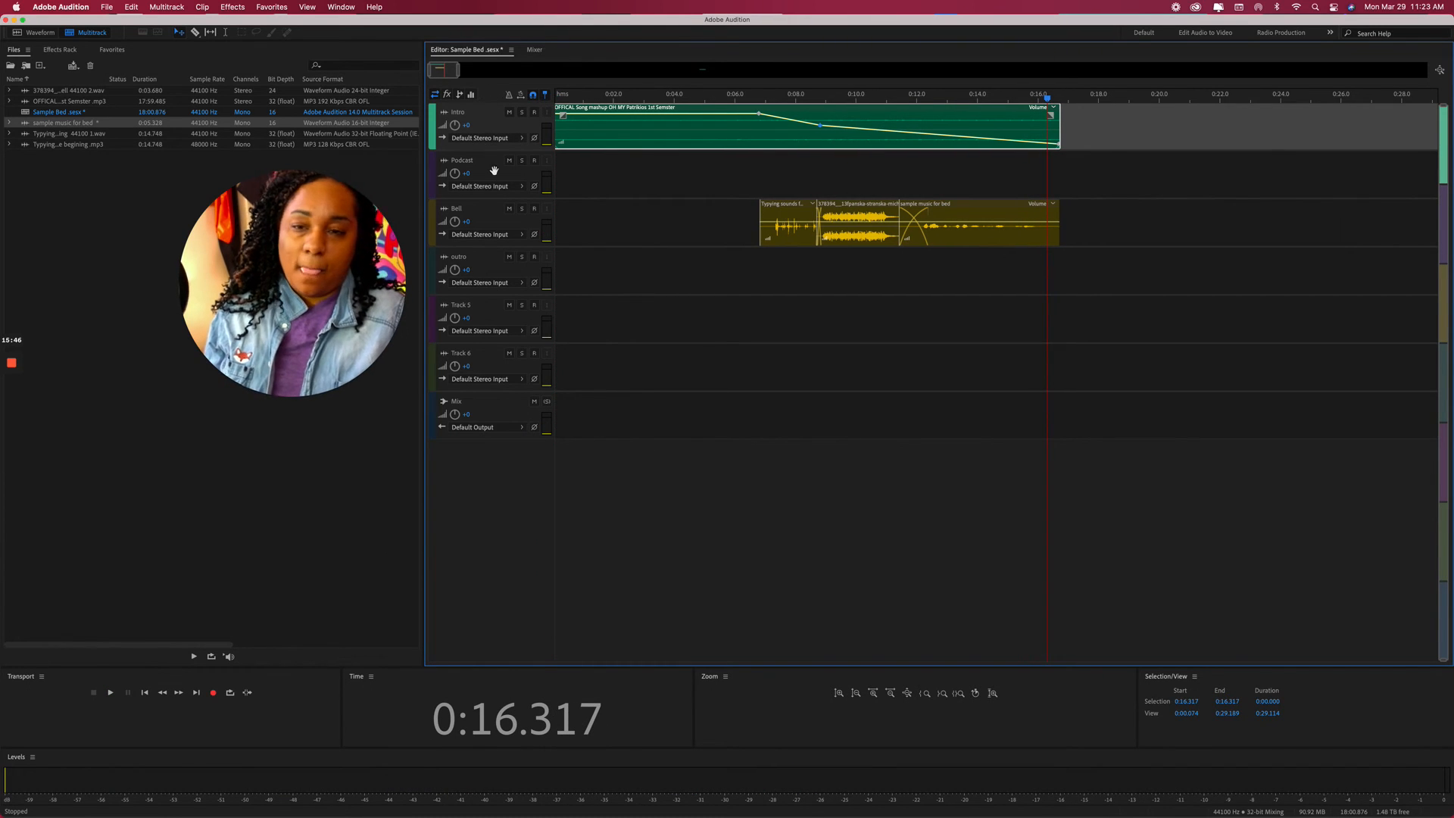
scroll(622, 178, right, 1)
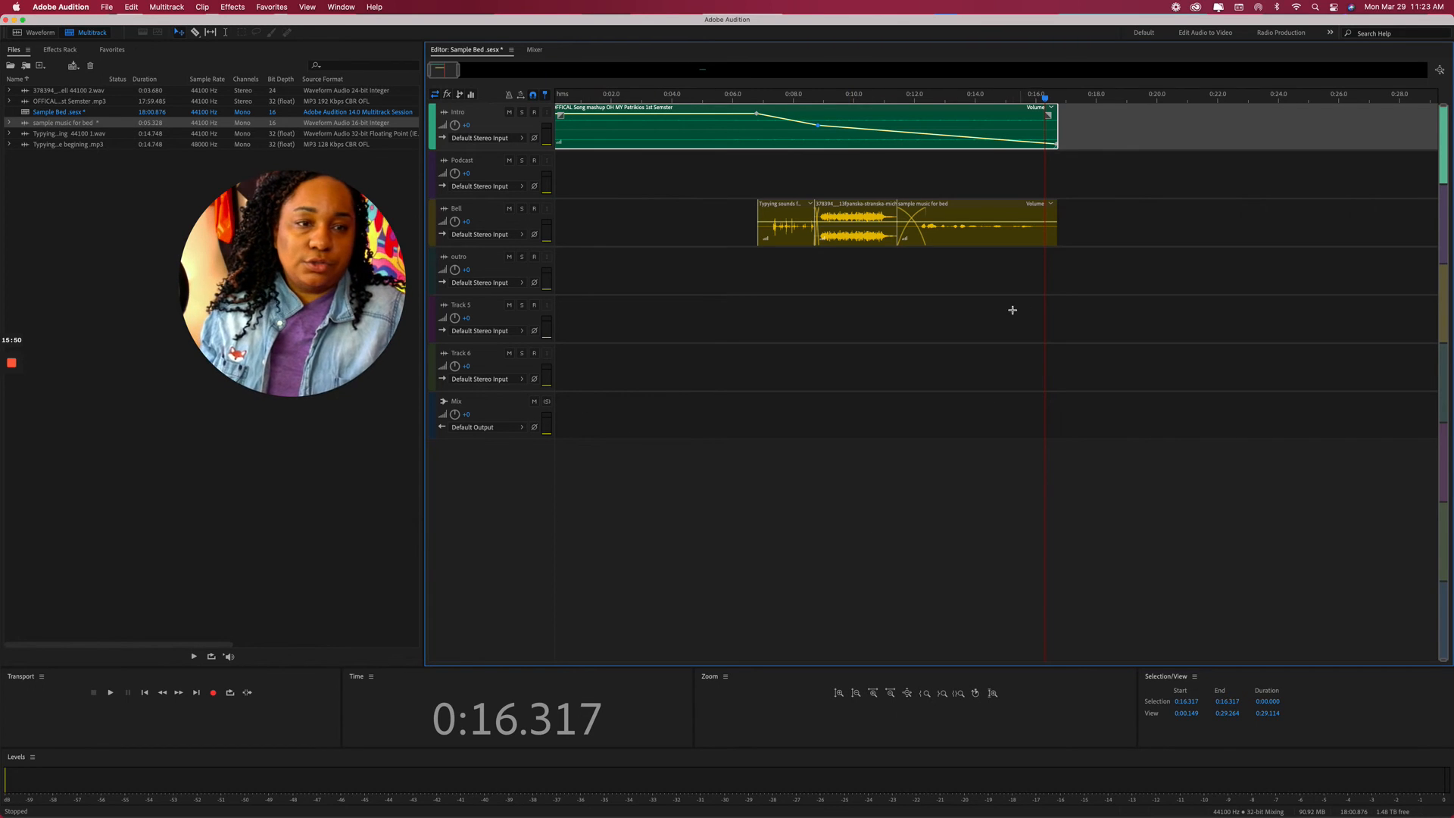
scroll(900, 209, left, 2)
scroll(729, 188, right, 1)
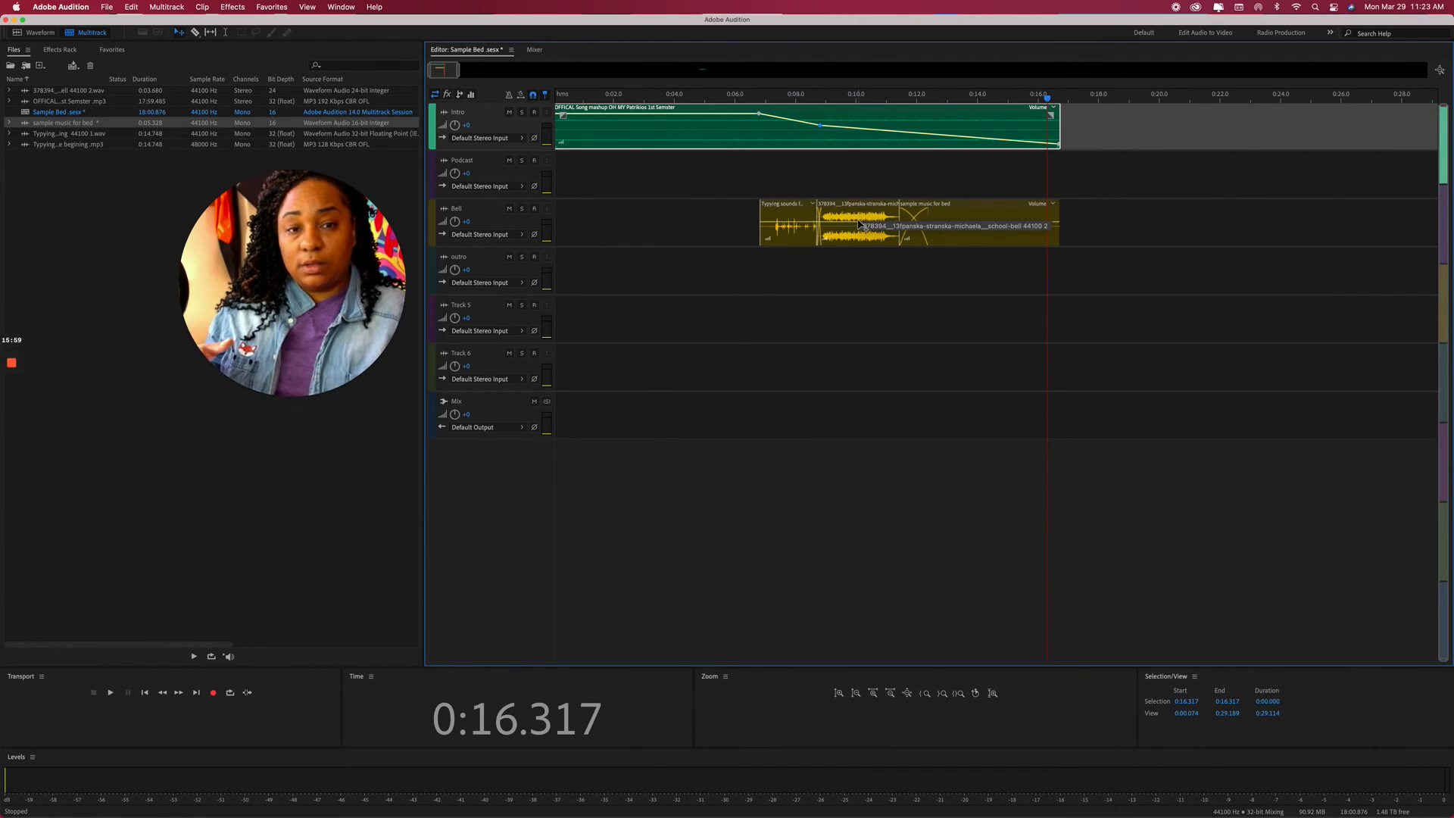
click(855, 182)
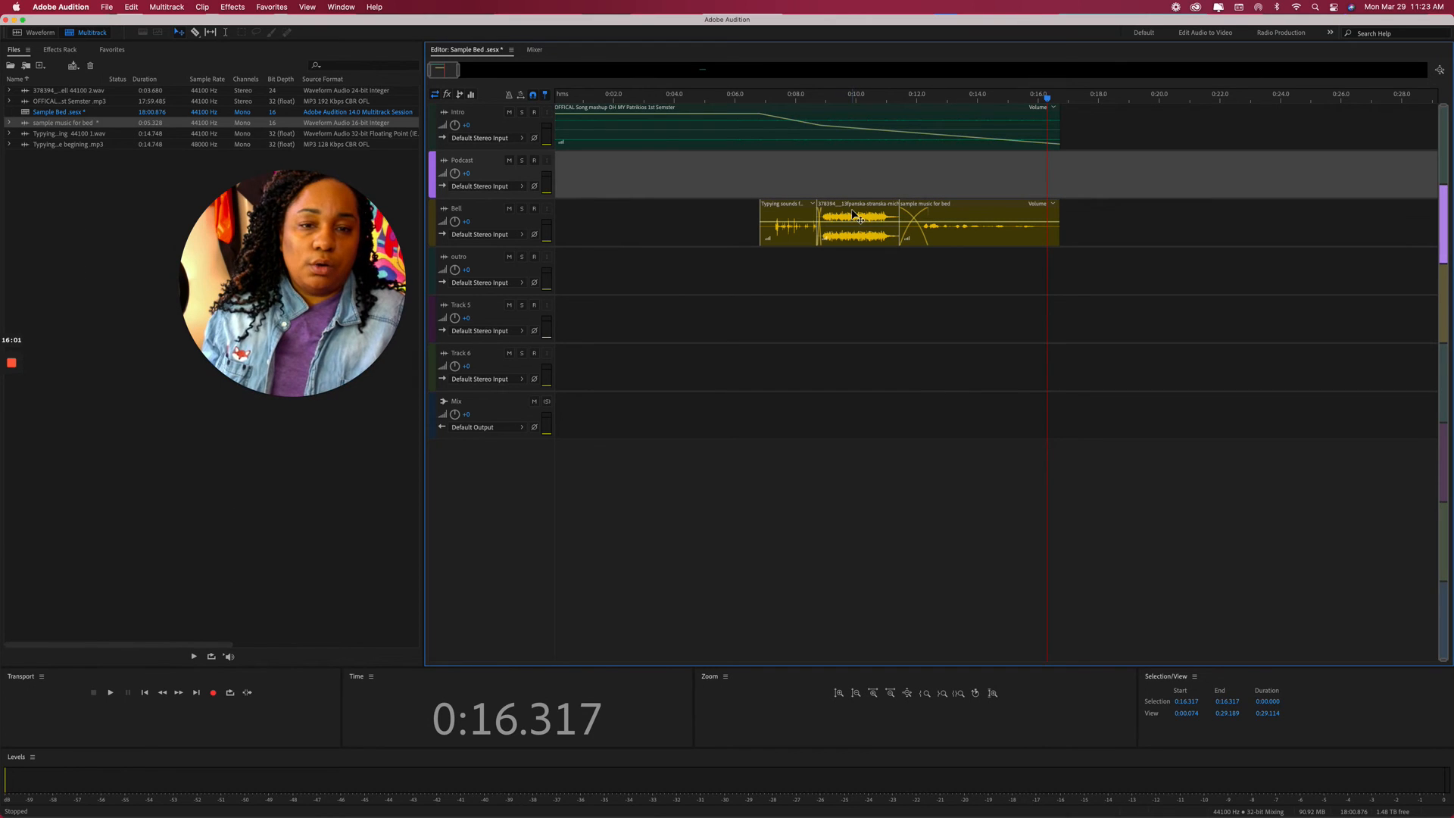
scroll(773, 361, right, 2)
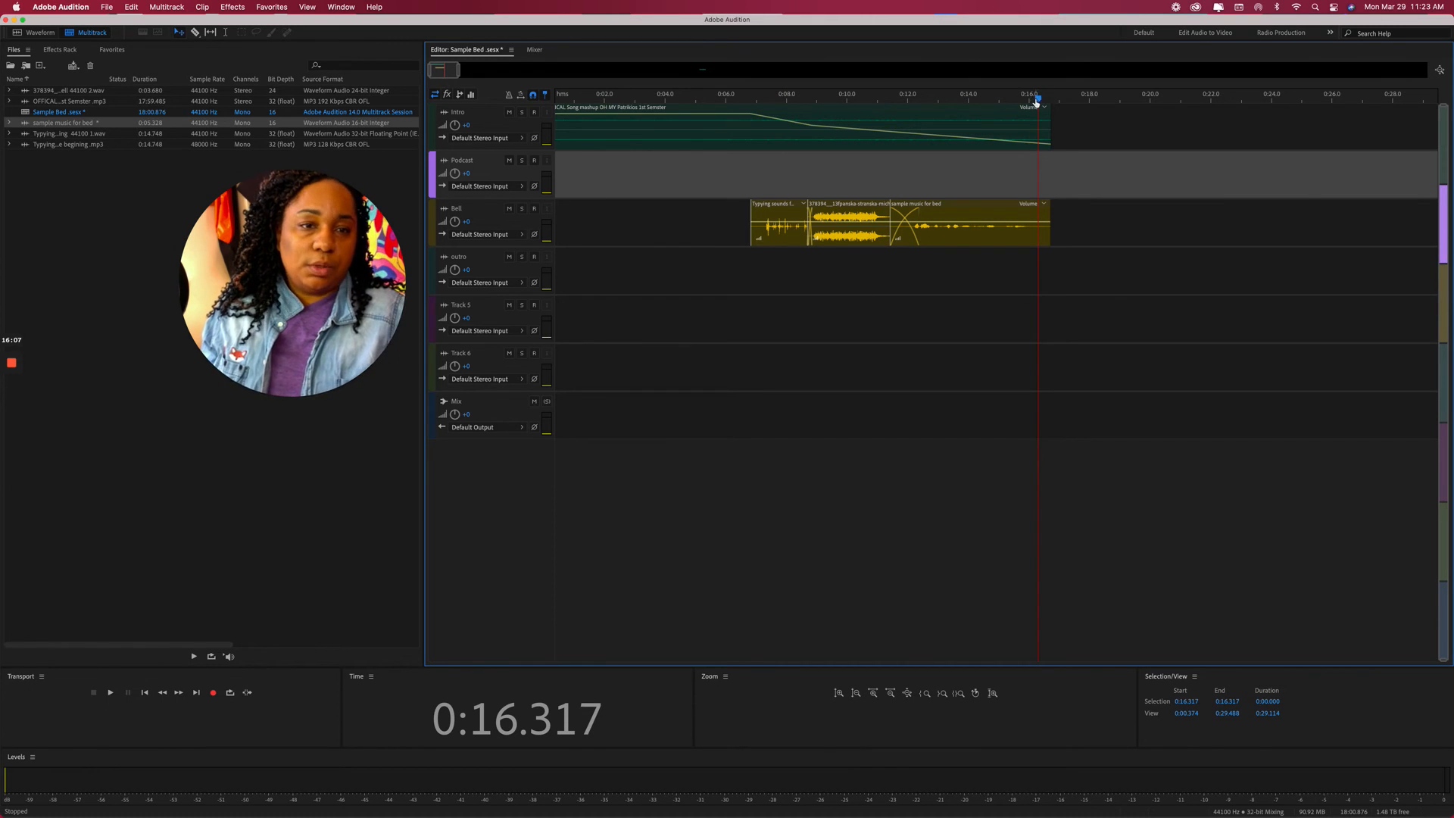
drag(1037, 99, 1134, 127)
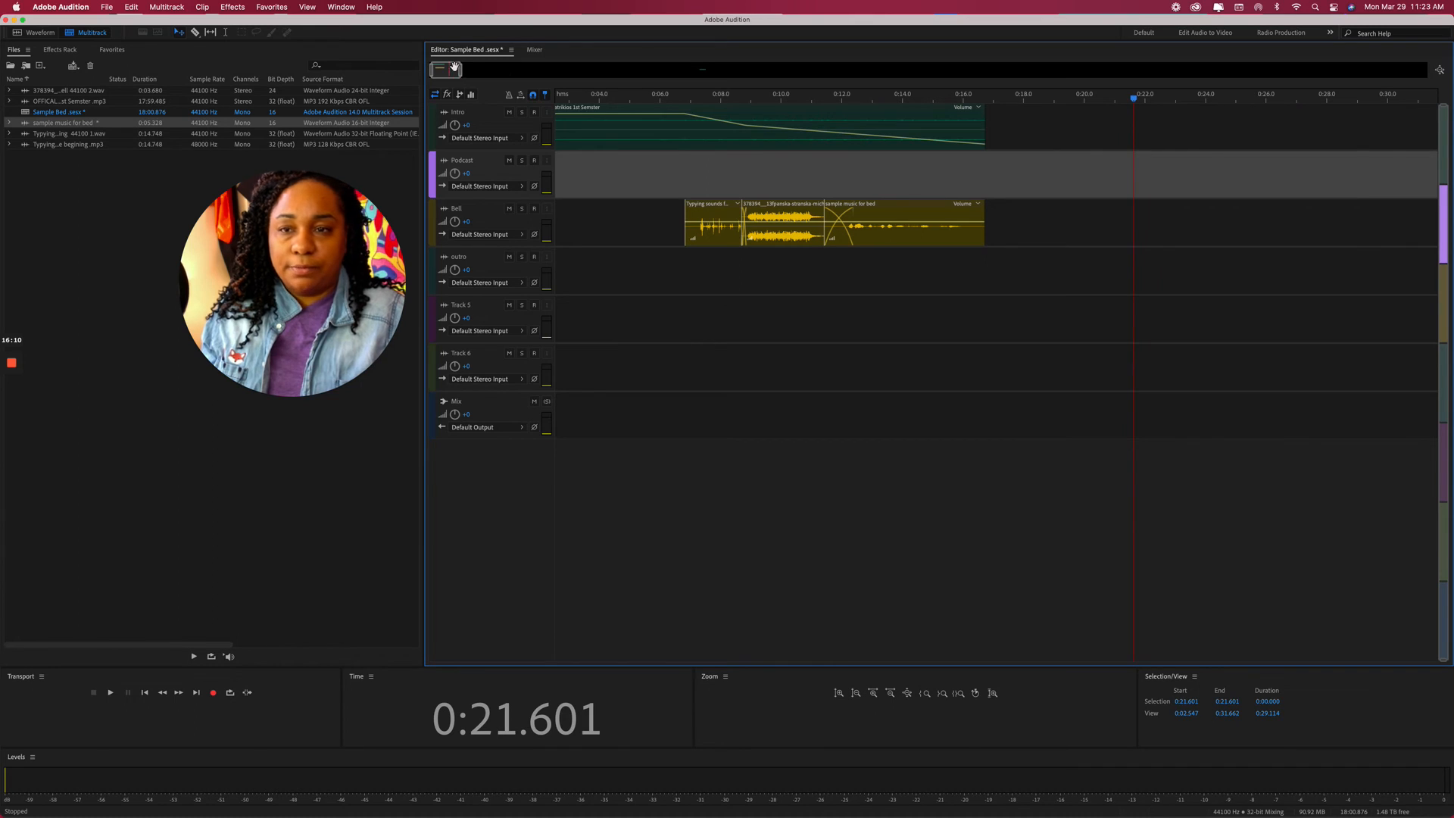
Drag the Bell track clips down to near the outro music and shift the outro clip slightly earlier.
drag(460, 71, 919, 117)
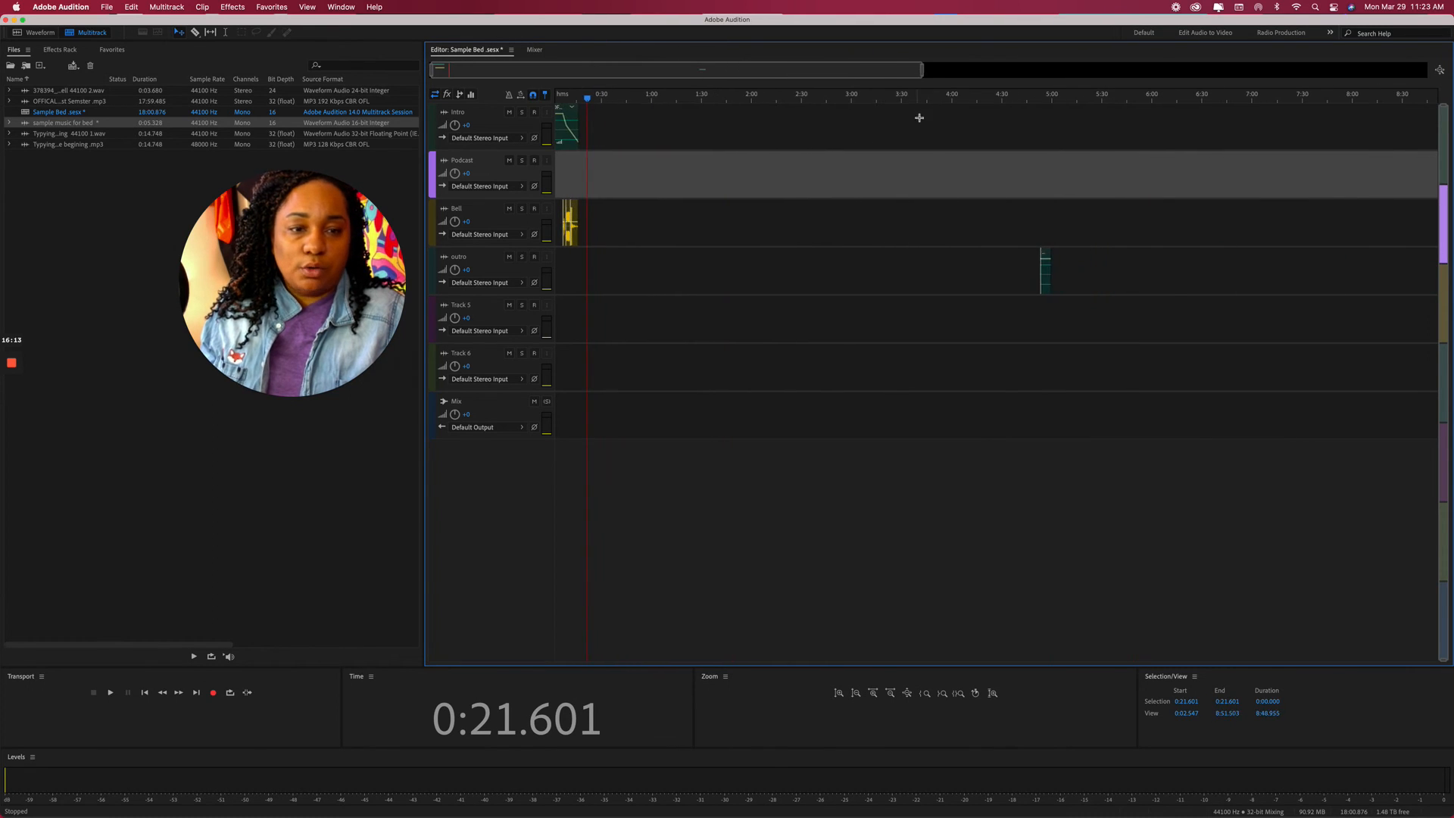
click(599, 229)
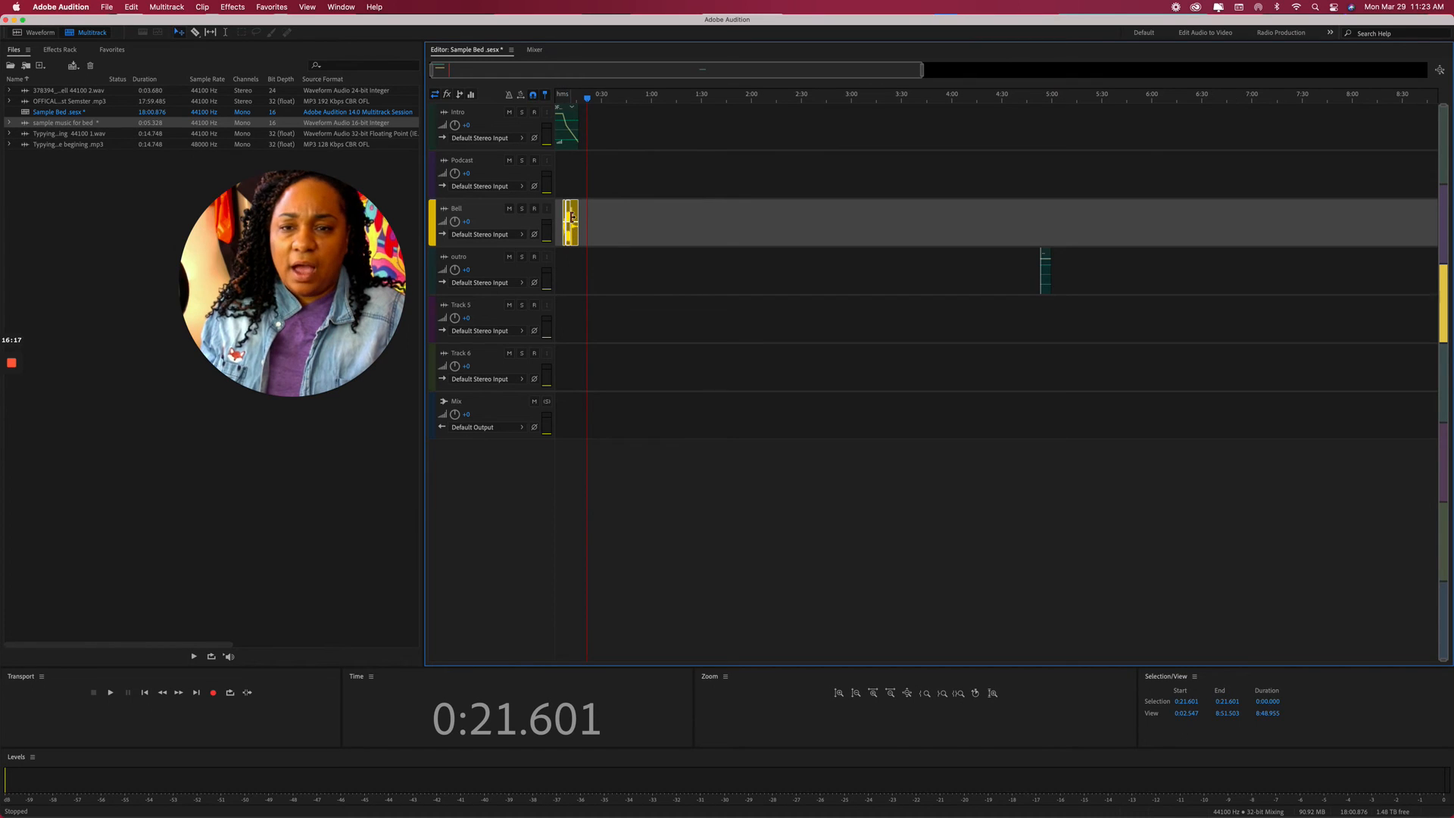
drag(576, 222, 1047, 240)
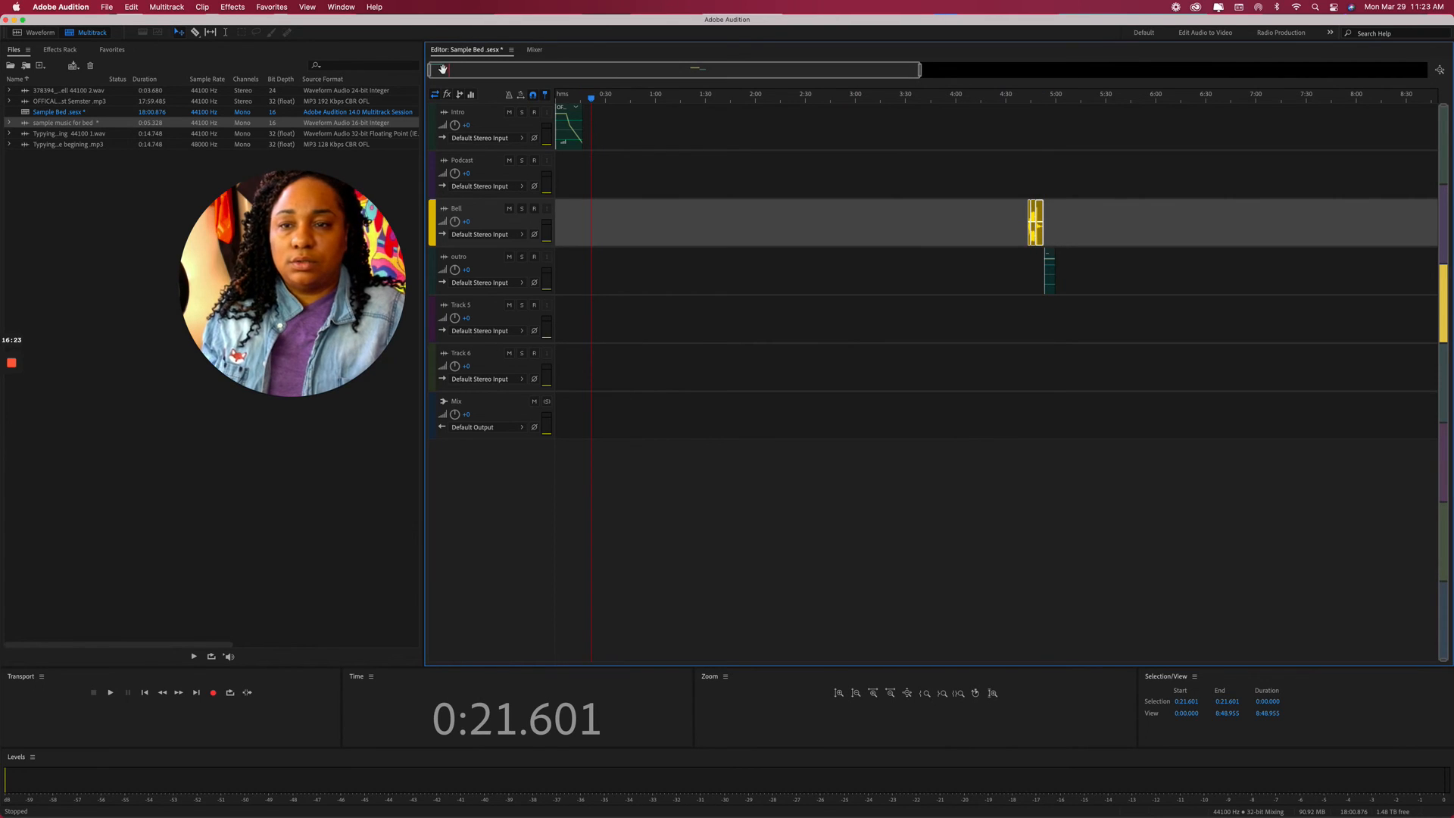
drag(431, 72, 670, 87)
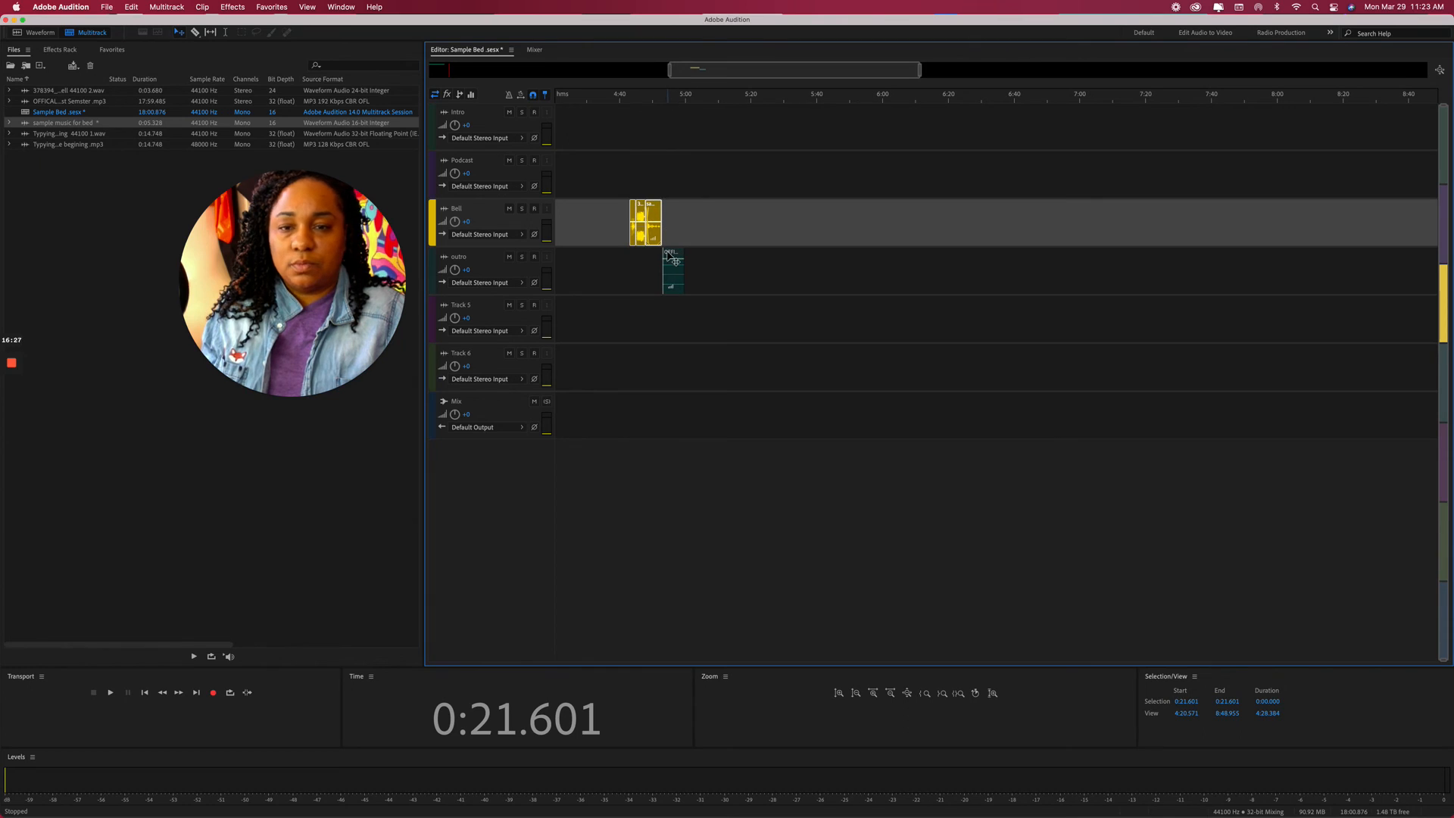
click(661, 266)
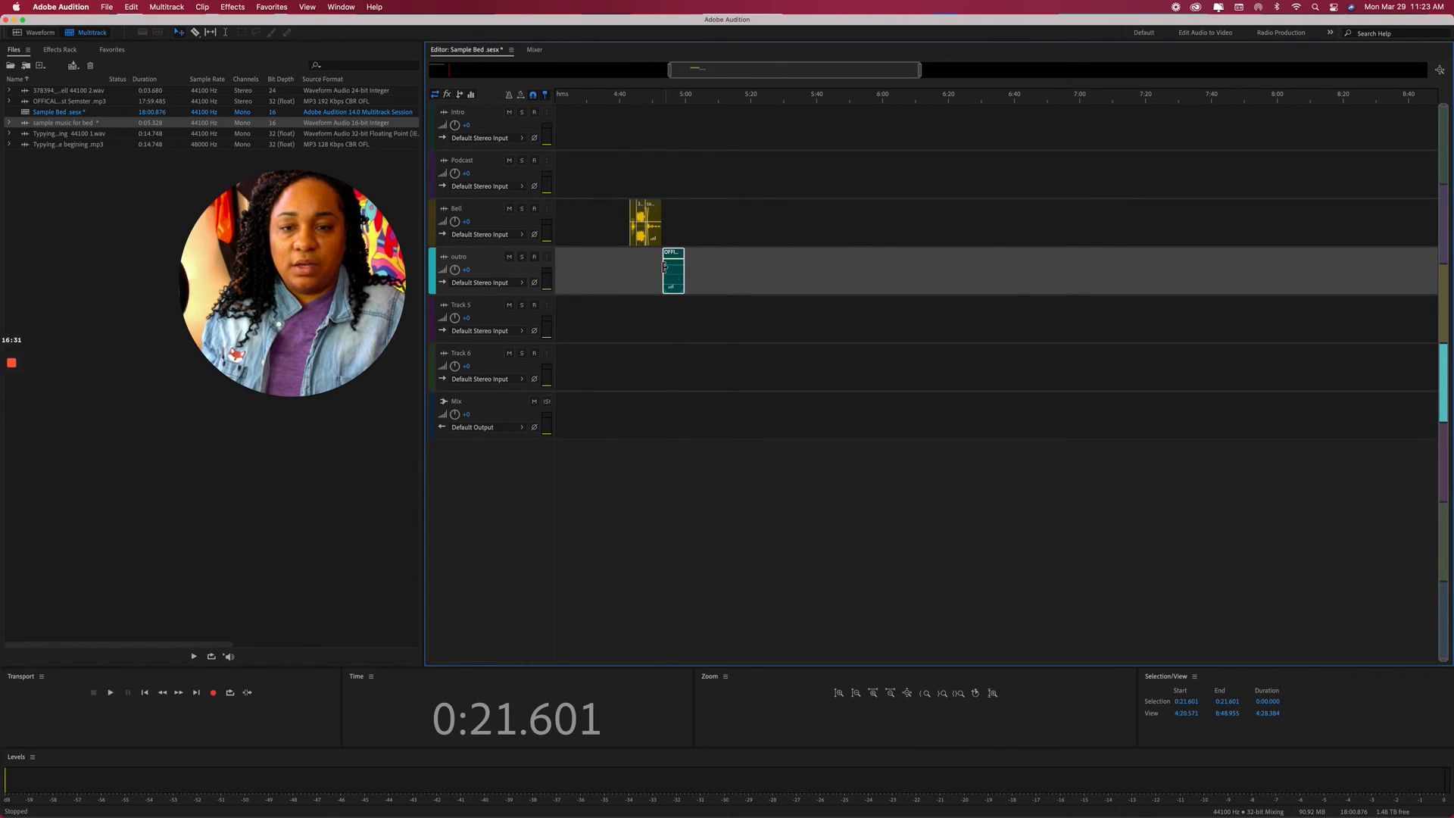
mouse_move(684, 272)
mouse_down()
mouse_move(661, 273)
mouse_move(697, 271)
mouse_move(673, 271)
mouse_up()
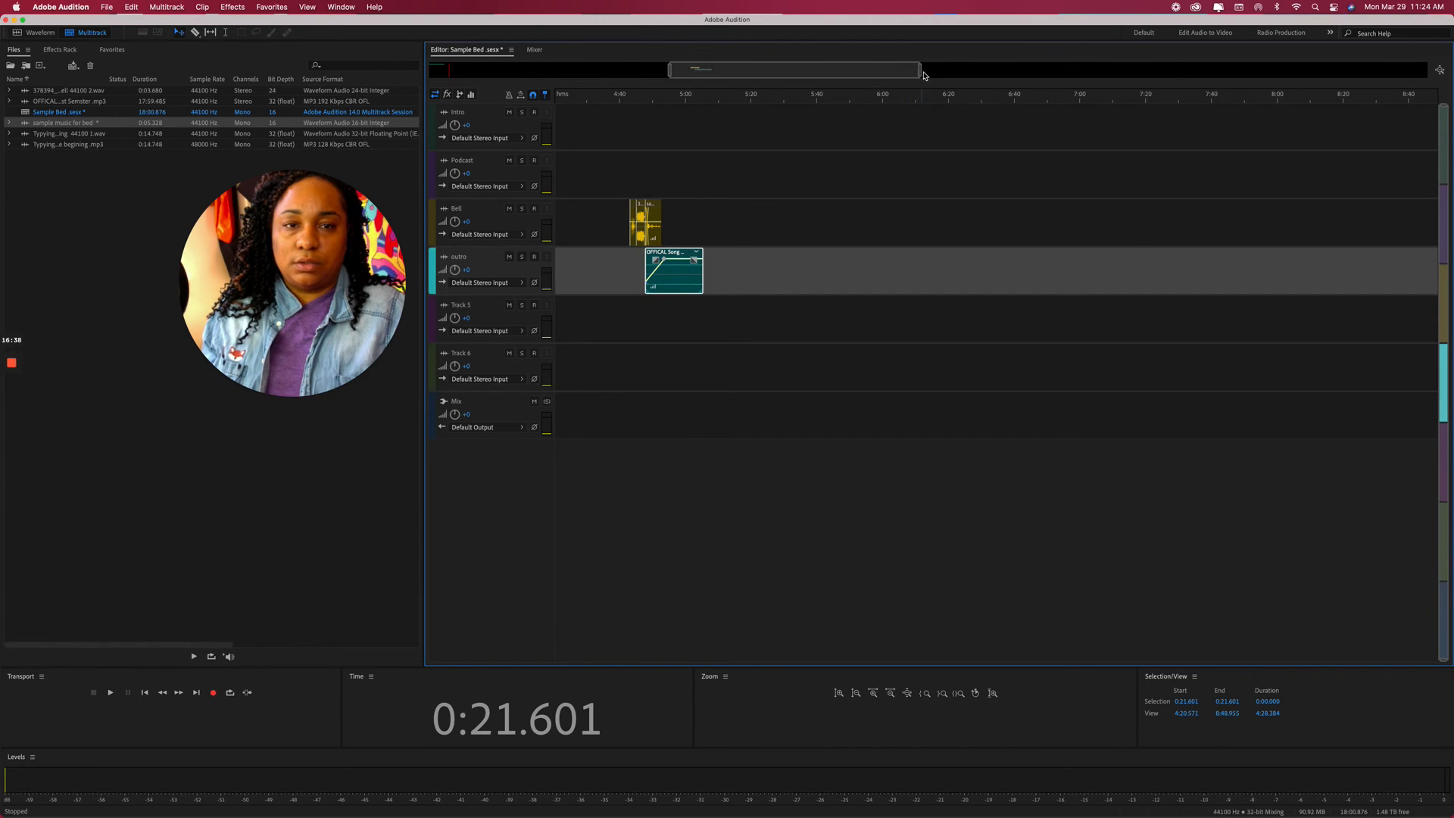
Set the playhead at about 4:43 and zoom in around the bell and outro clips.
click(924, 74)
drag(920, 71, 657, 90)
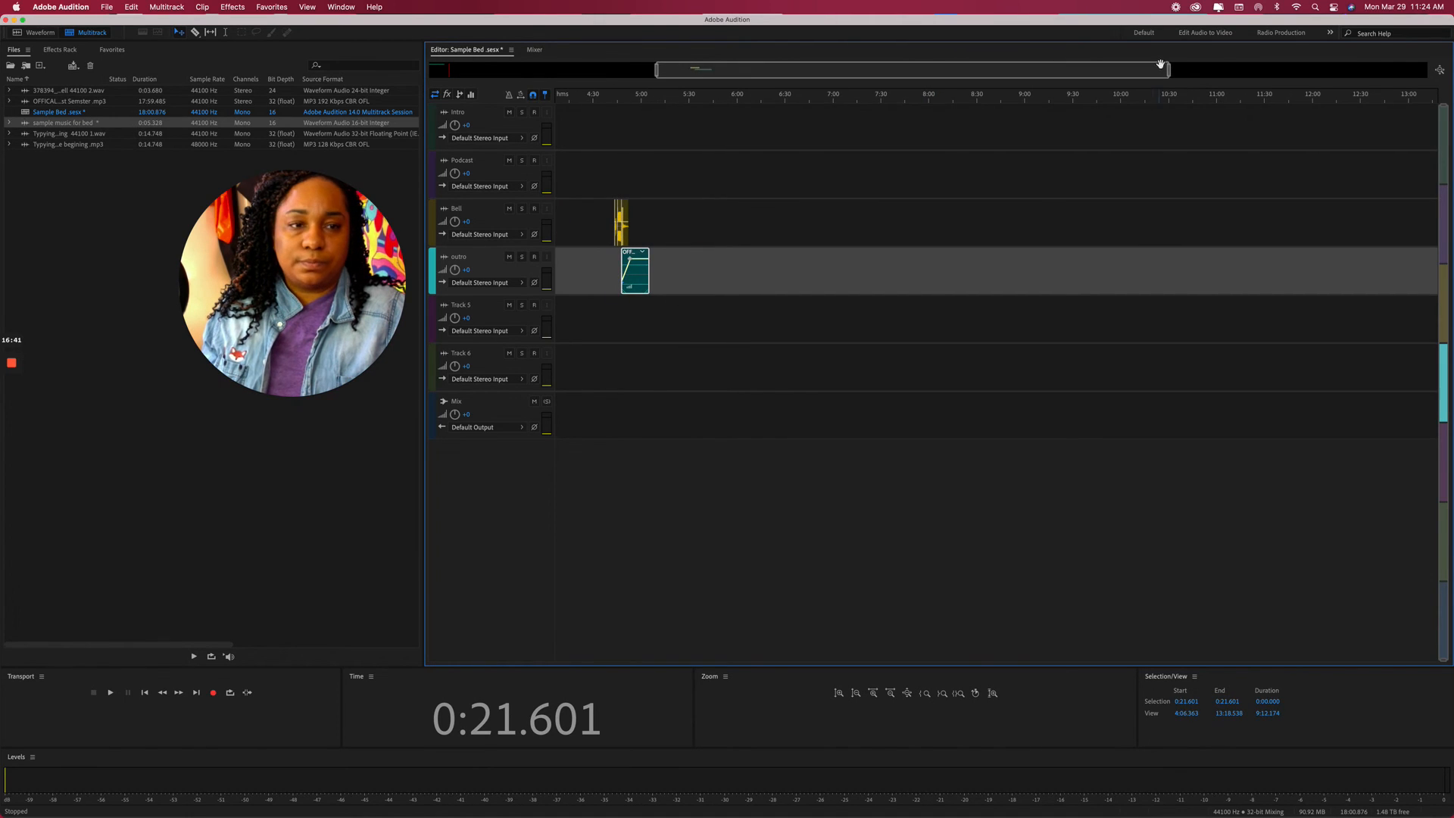
drag(1169, 72, 757, 72)
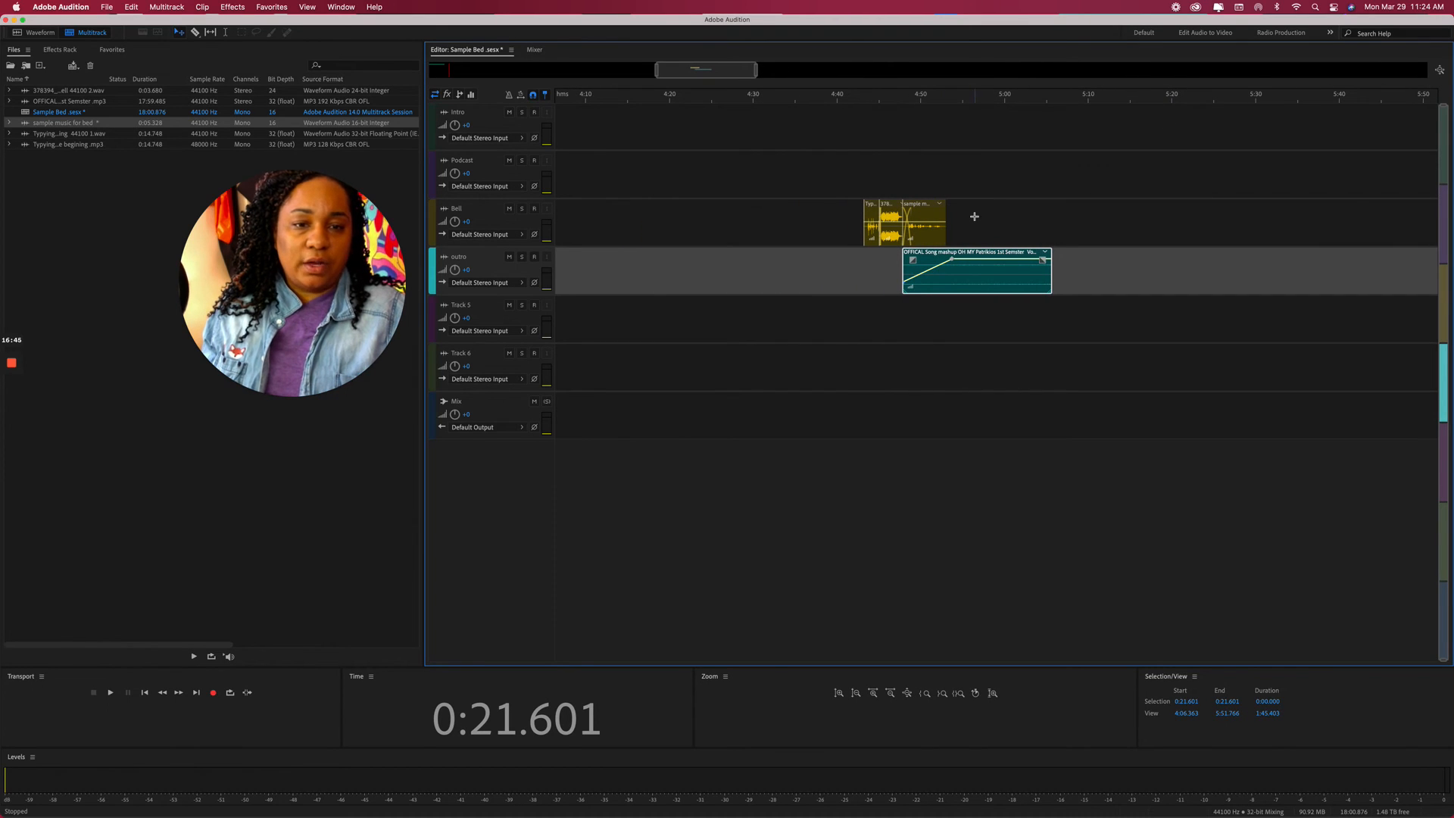
scroll(947, 226, right, 1)
click(917, 232)
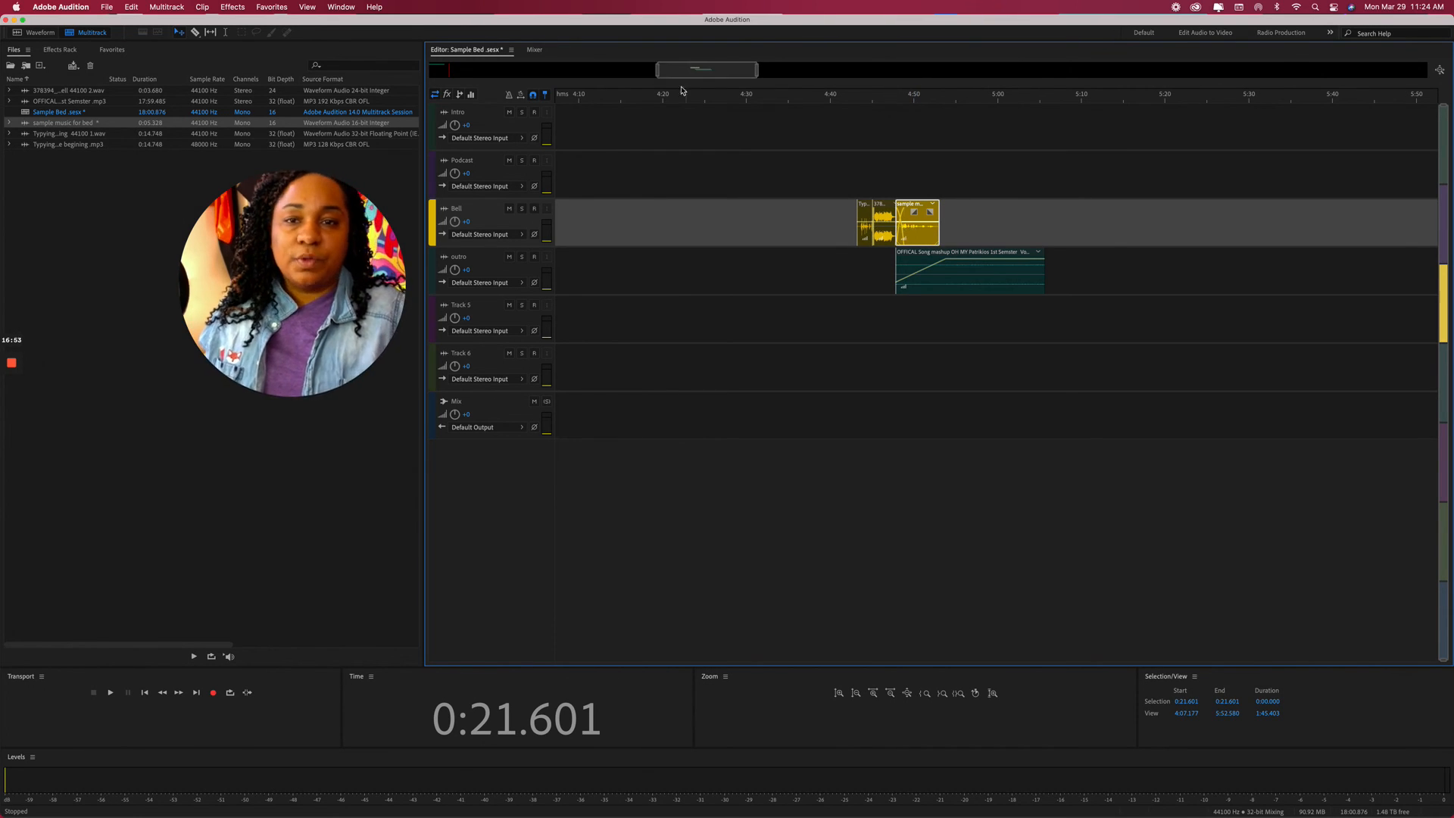
scroll(445, 74, right, 1)
drag(657, 77, 207, 74)
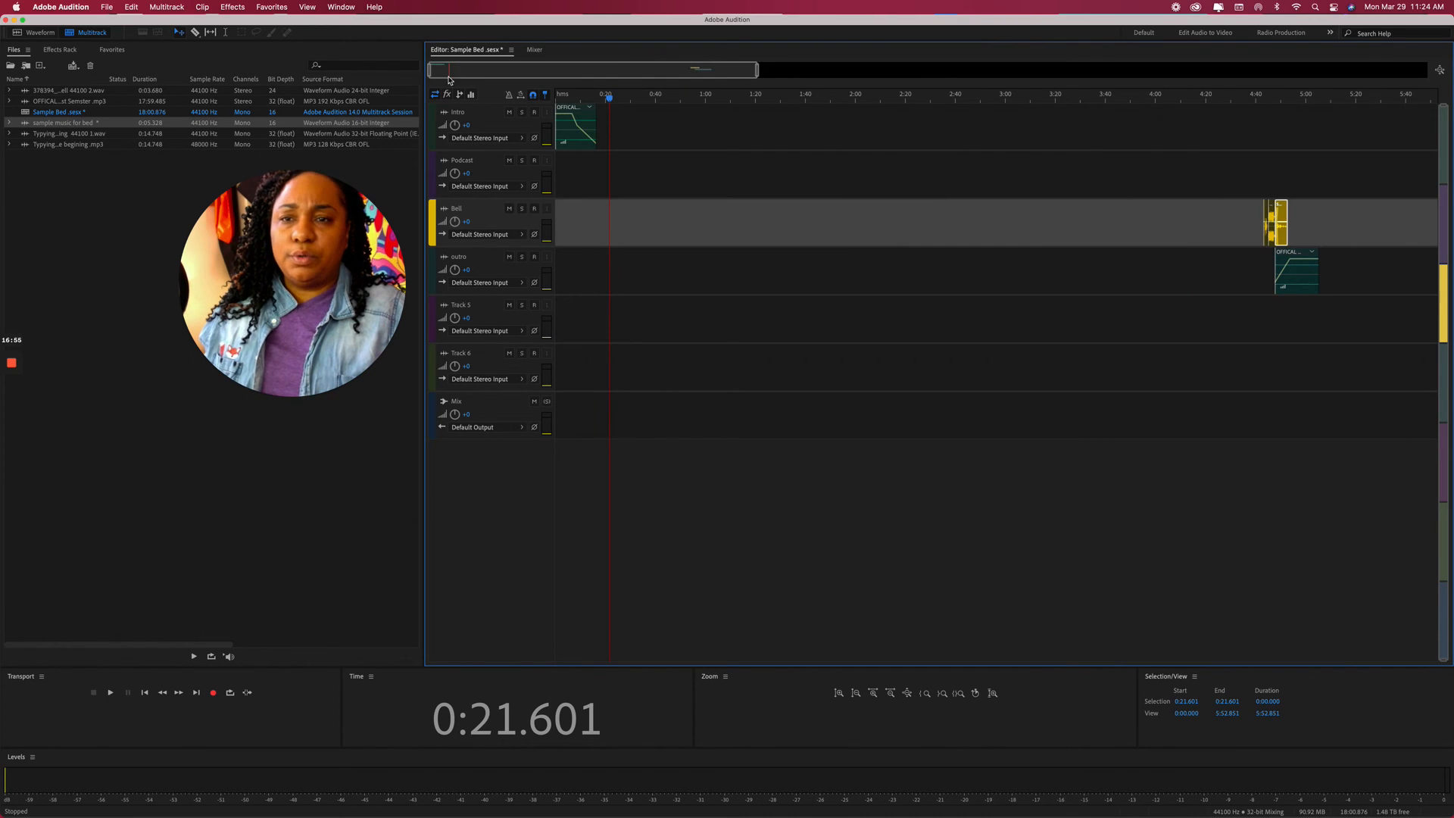
drag(613, 103, 1258, 172)
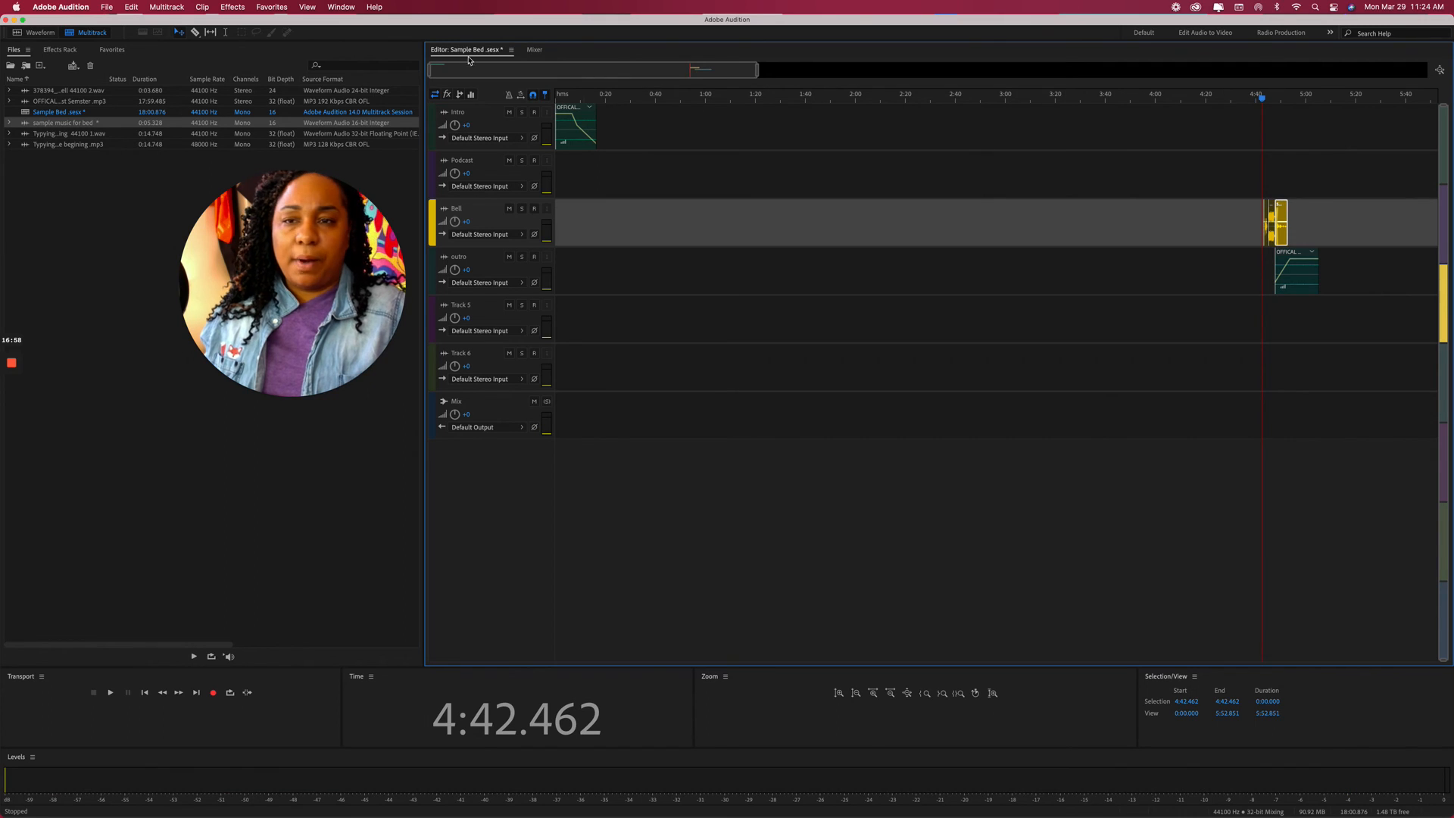
drag(431, 73, 685, 85)
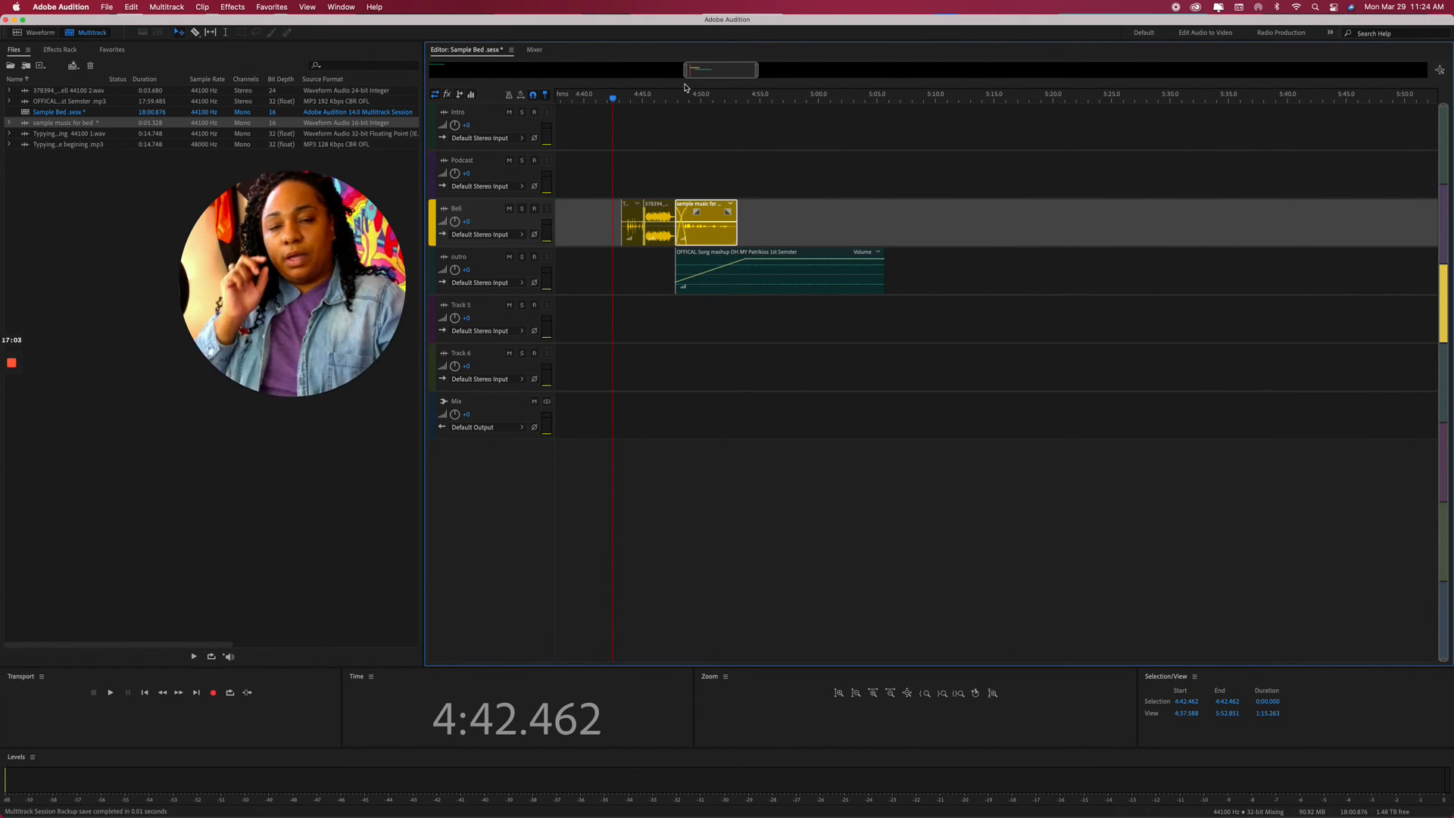
Play back the bell-to-outro transition, then select all tracks from the session start to 5:05.727.
key(space)
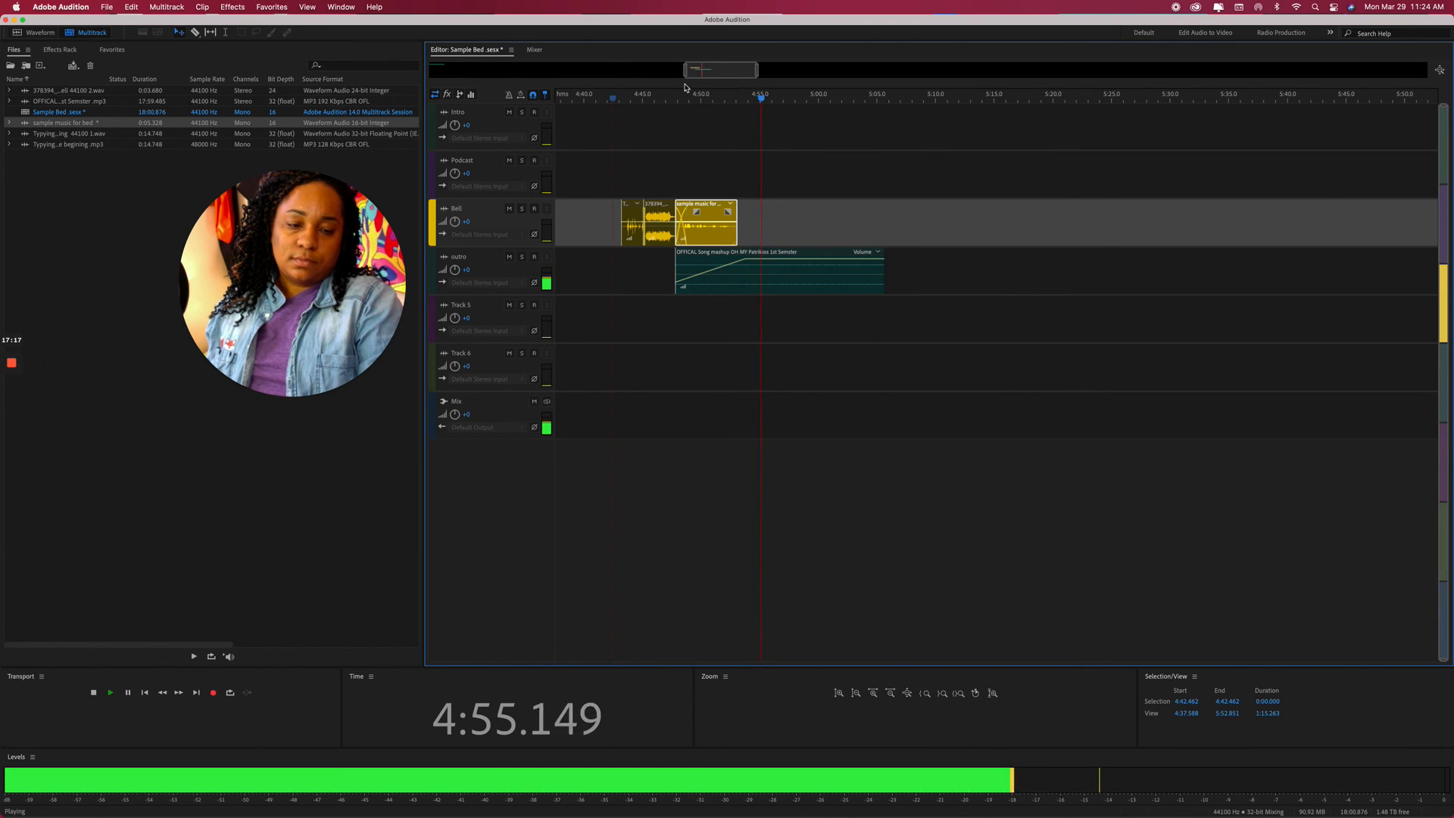
key(space)
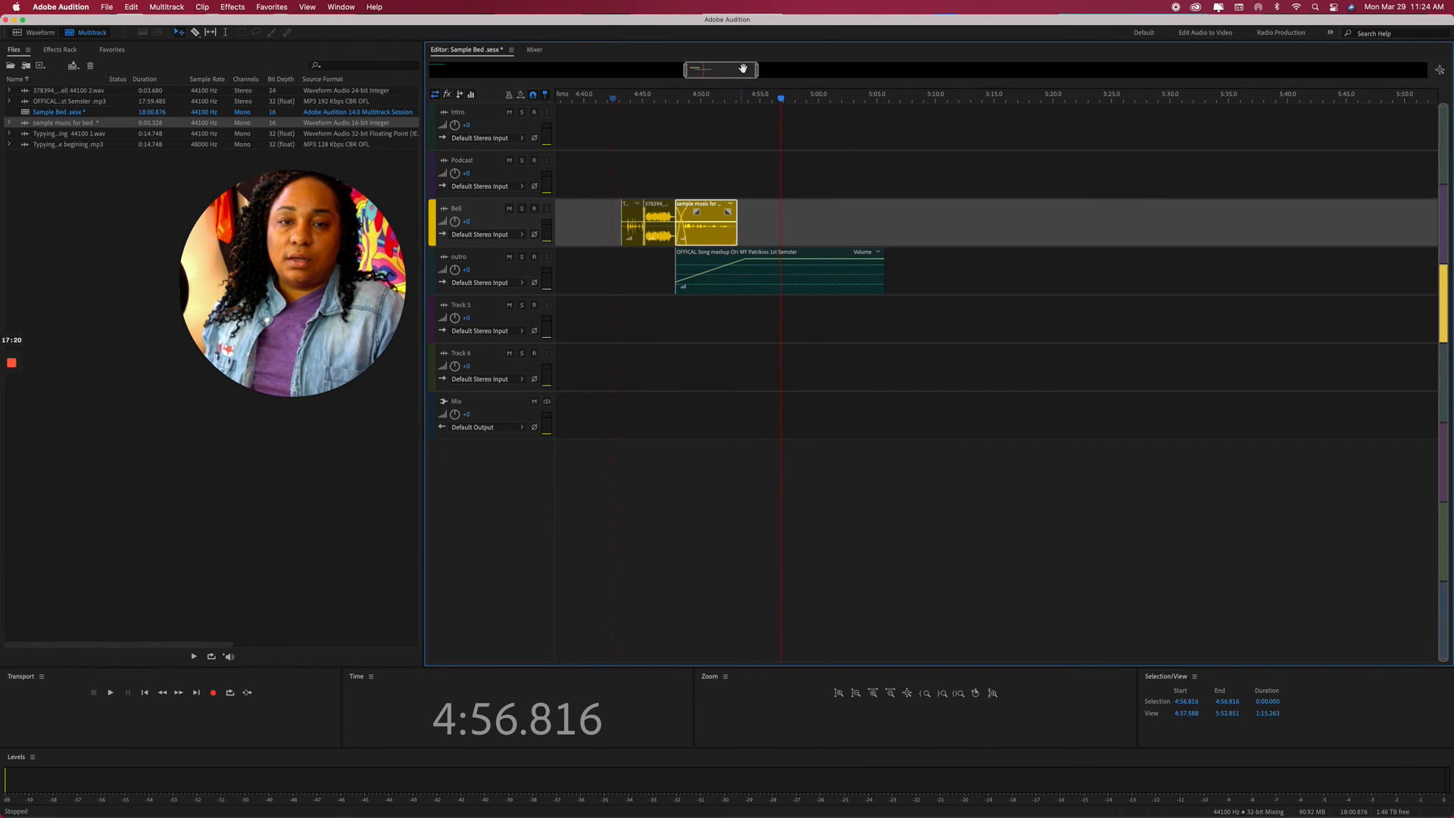
drag(757, 74, 719, 84)
drag(1006, 100, 1212, 99)
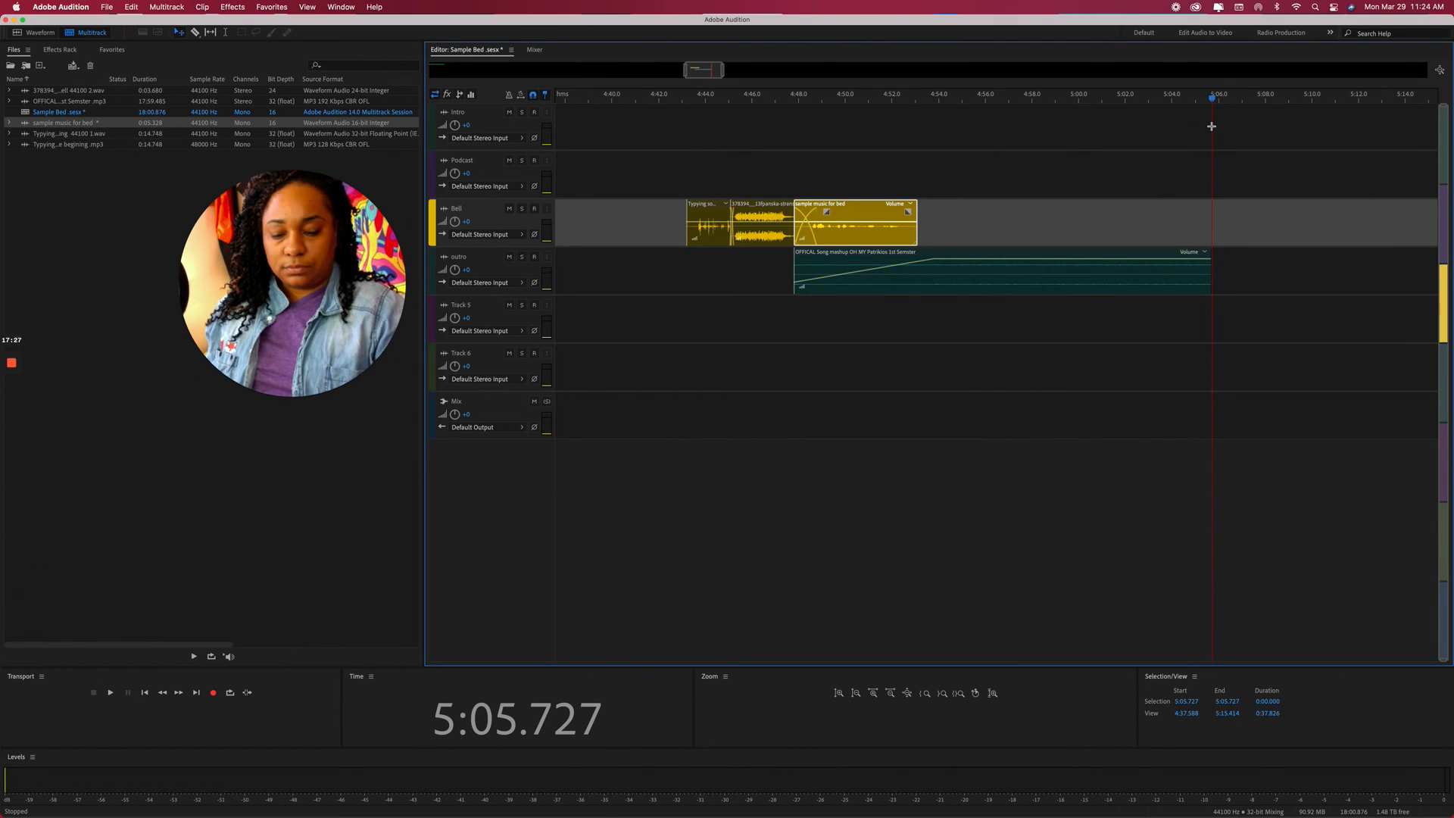
key(shift+Home)
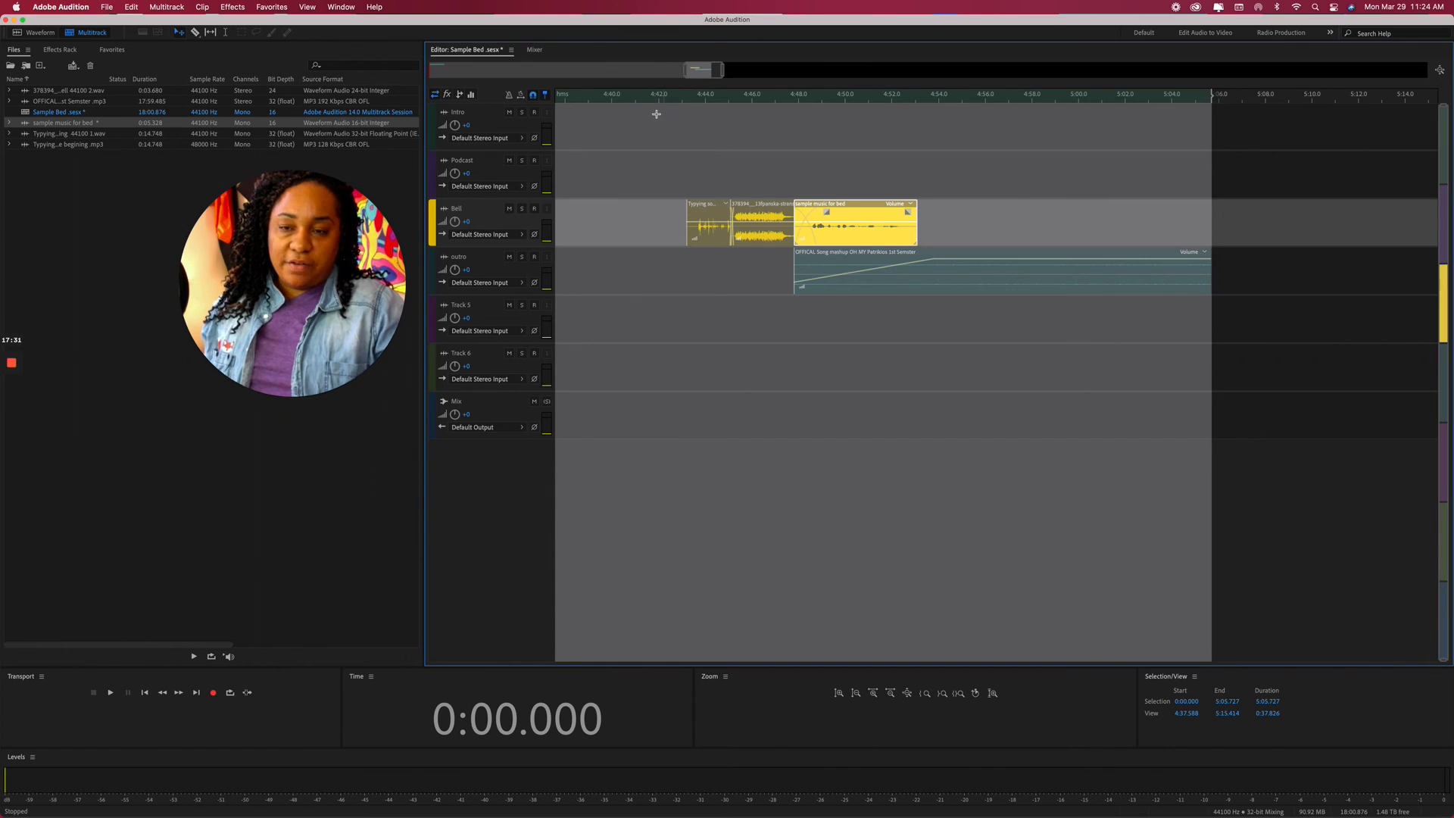
Browse the File menu's Export and Import submenus, ending on Save As.
click(106, 6)
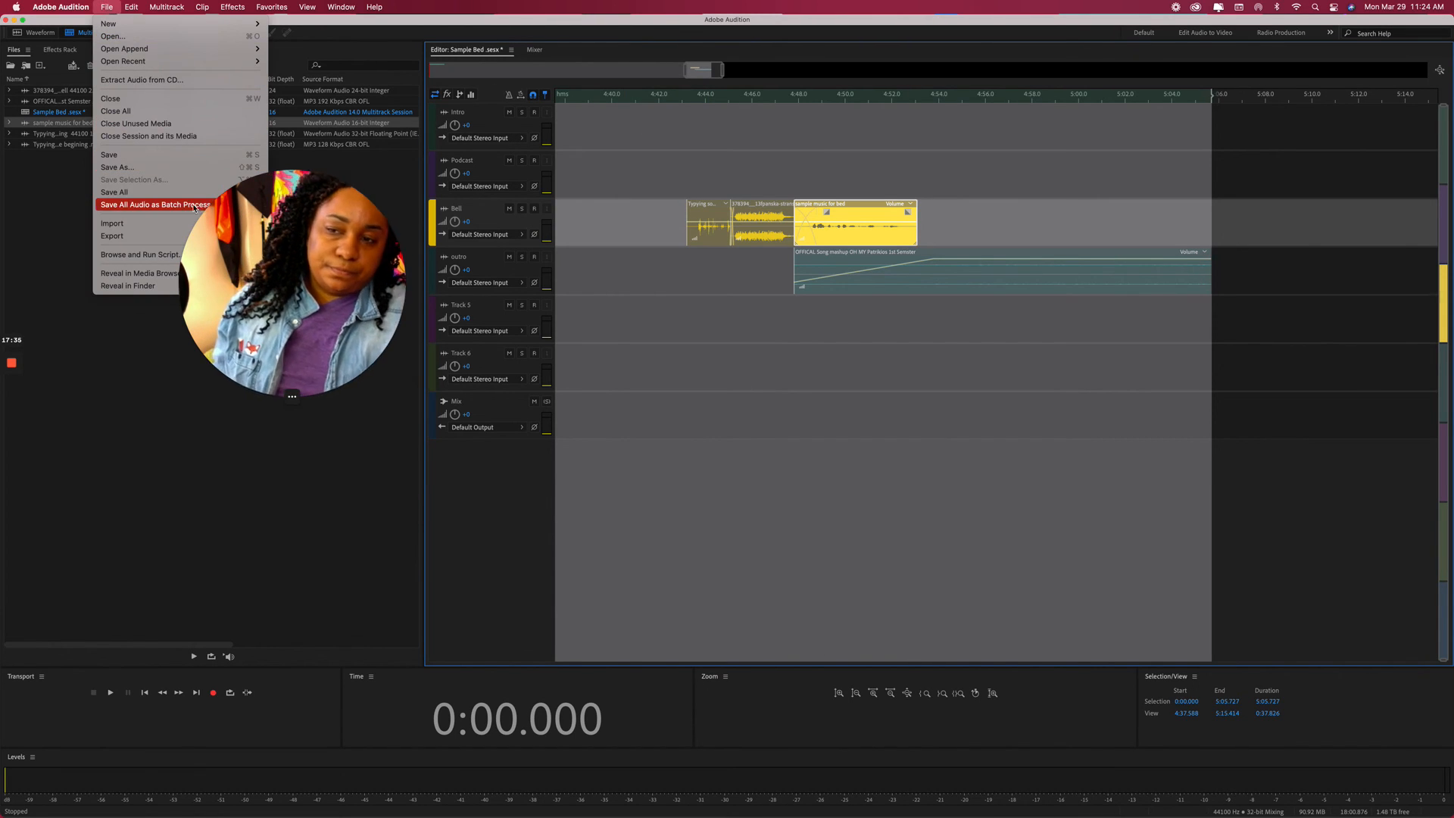
drag(313, 296, 185, 553)
click(106, 6)
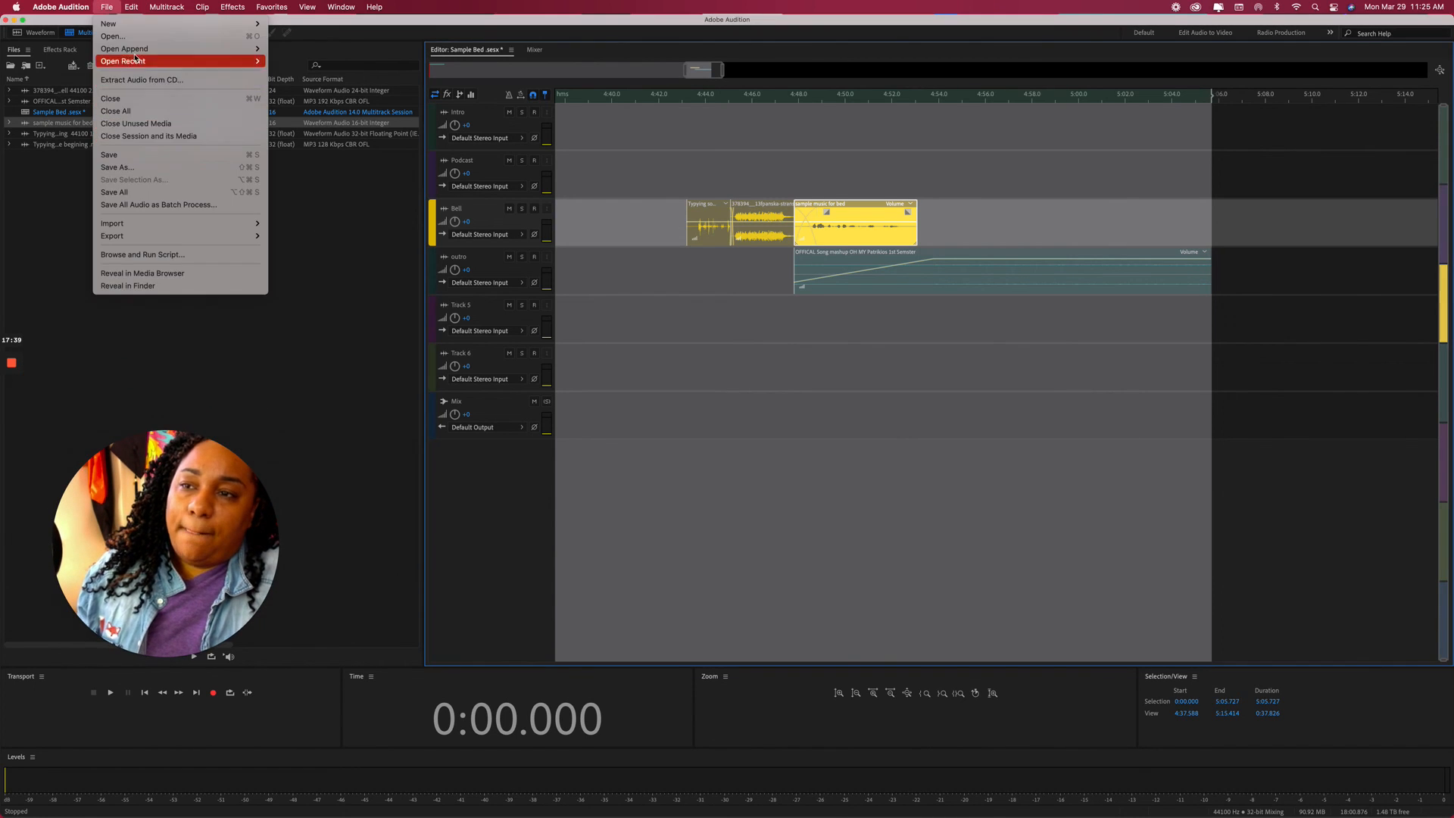
mouse_move(168, 242)
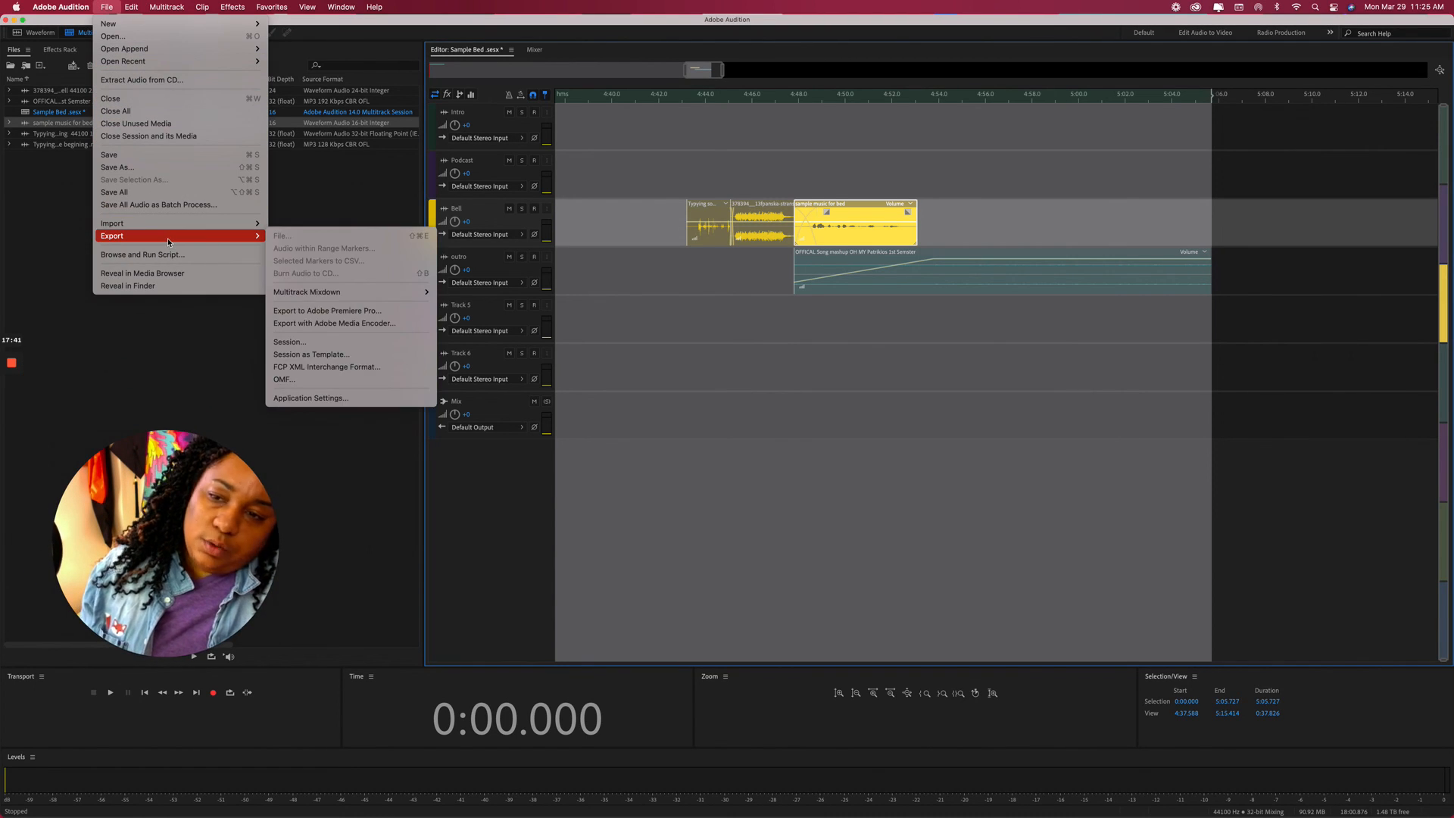
mouse_move(300, 299)
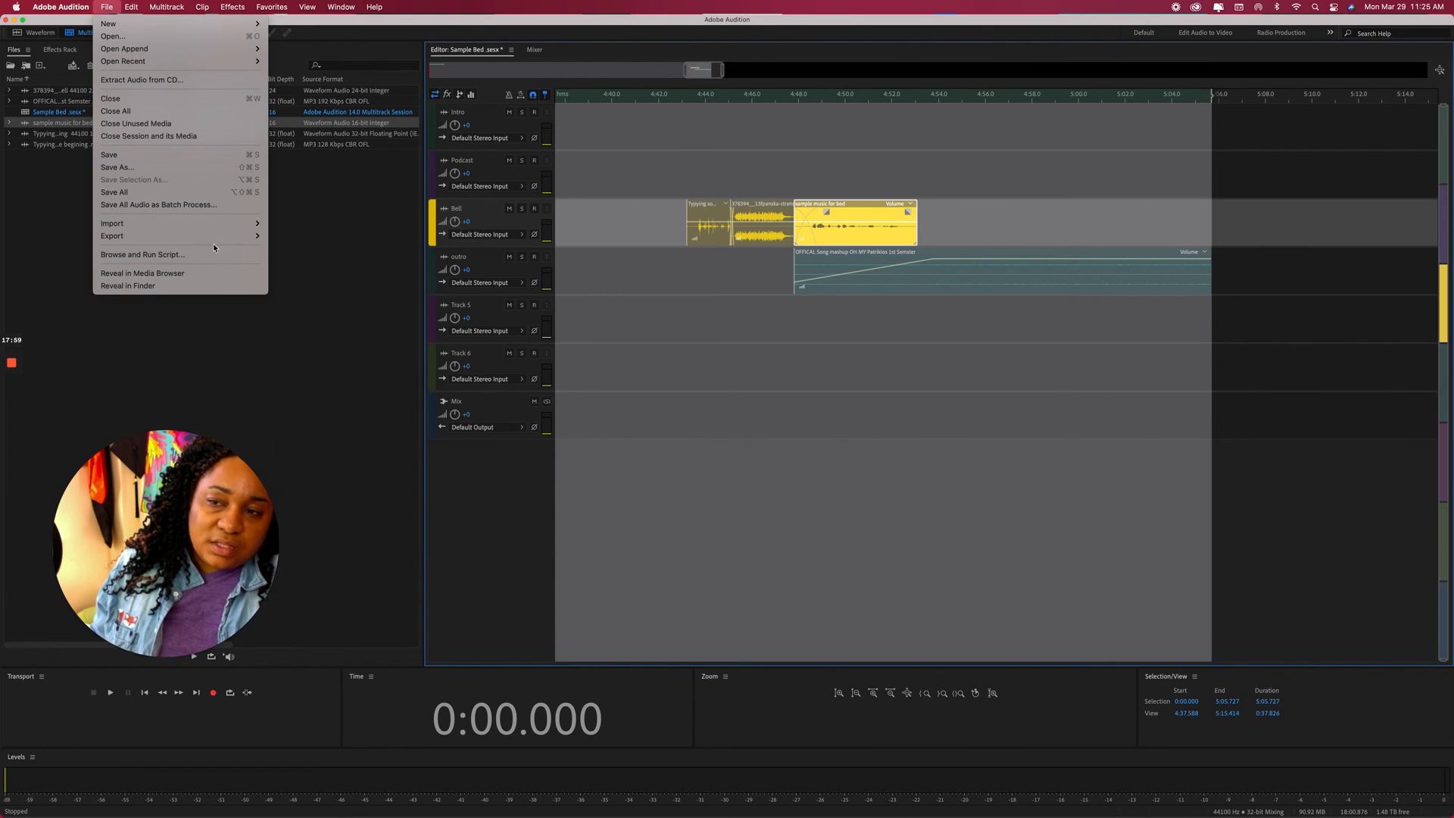
mouse_move(259, 241)
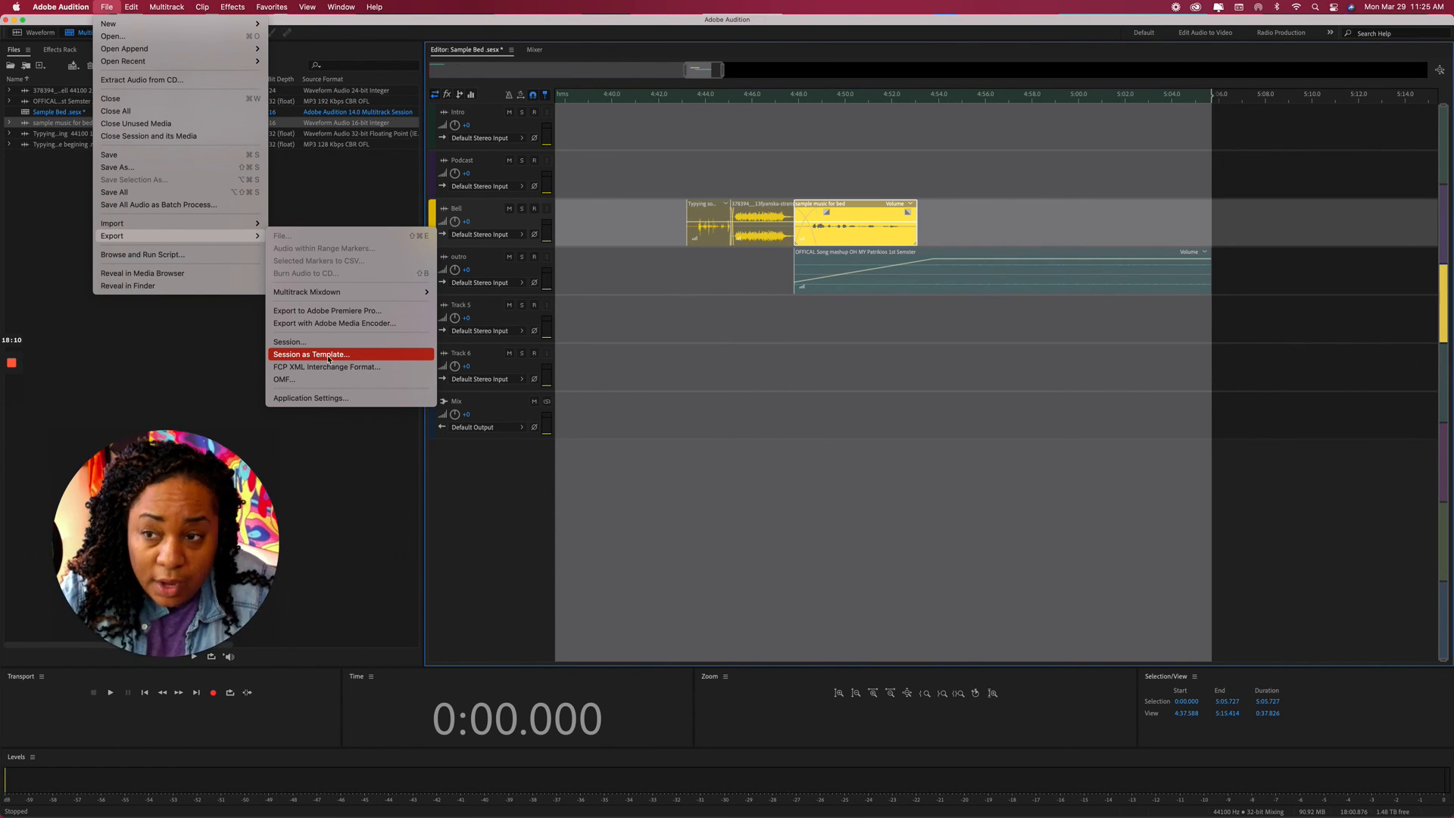
mouse_move(192, 225)
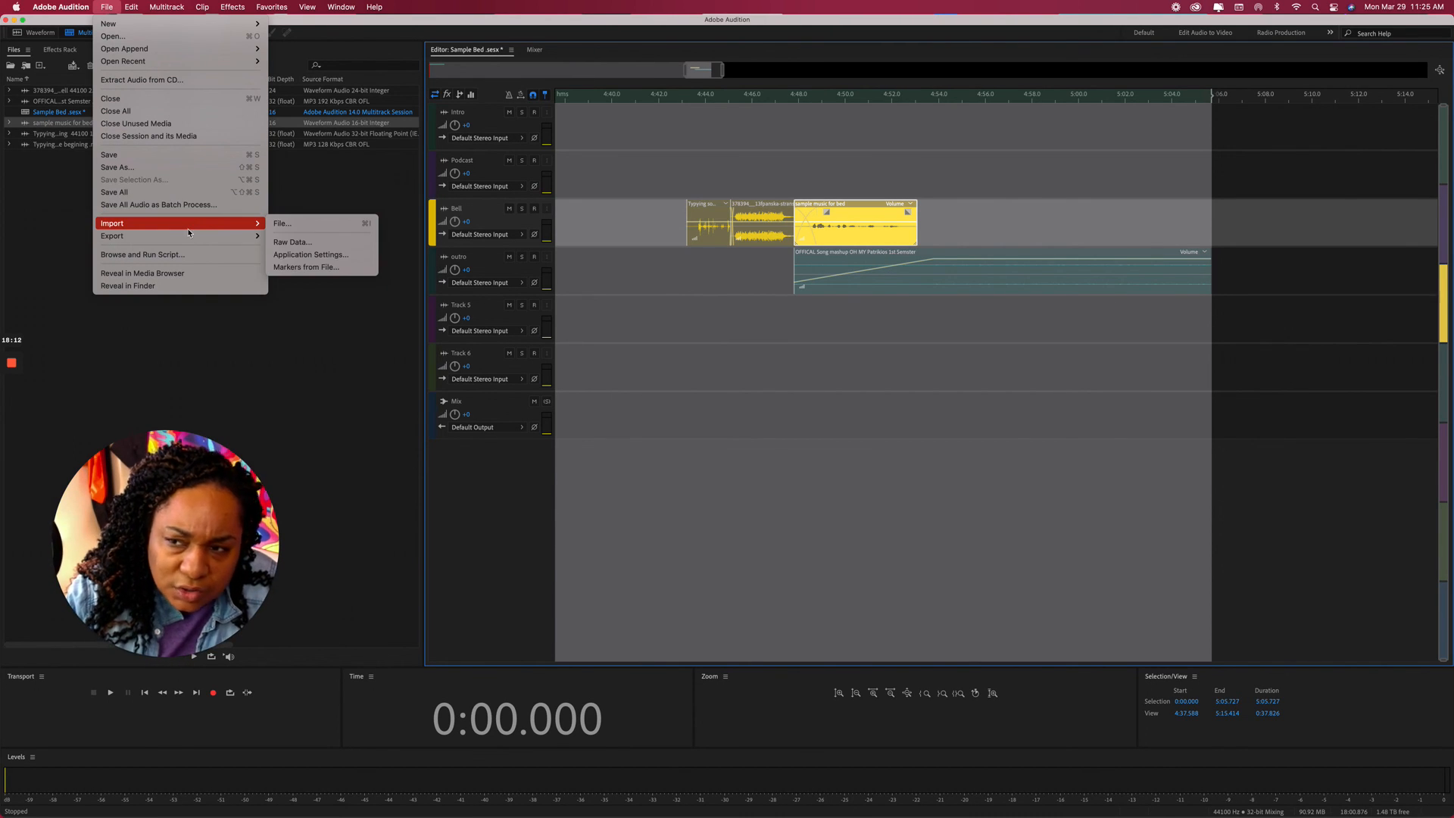
Start Save As and set the destination to First Semester Podcast > Sample folder BED.
click(150, 170)
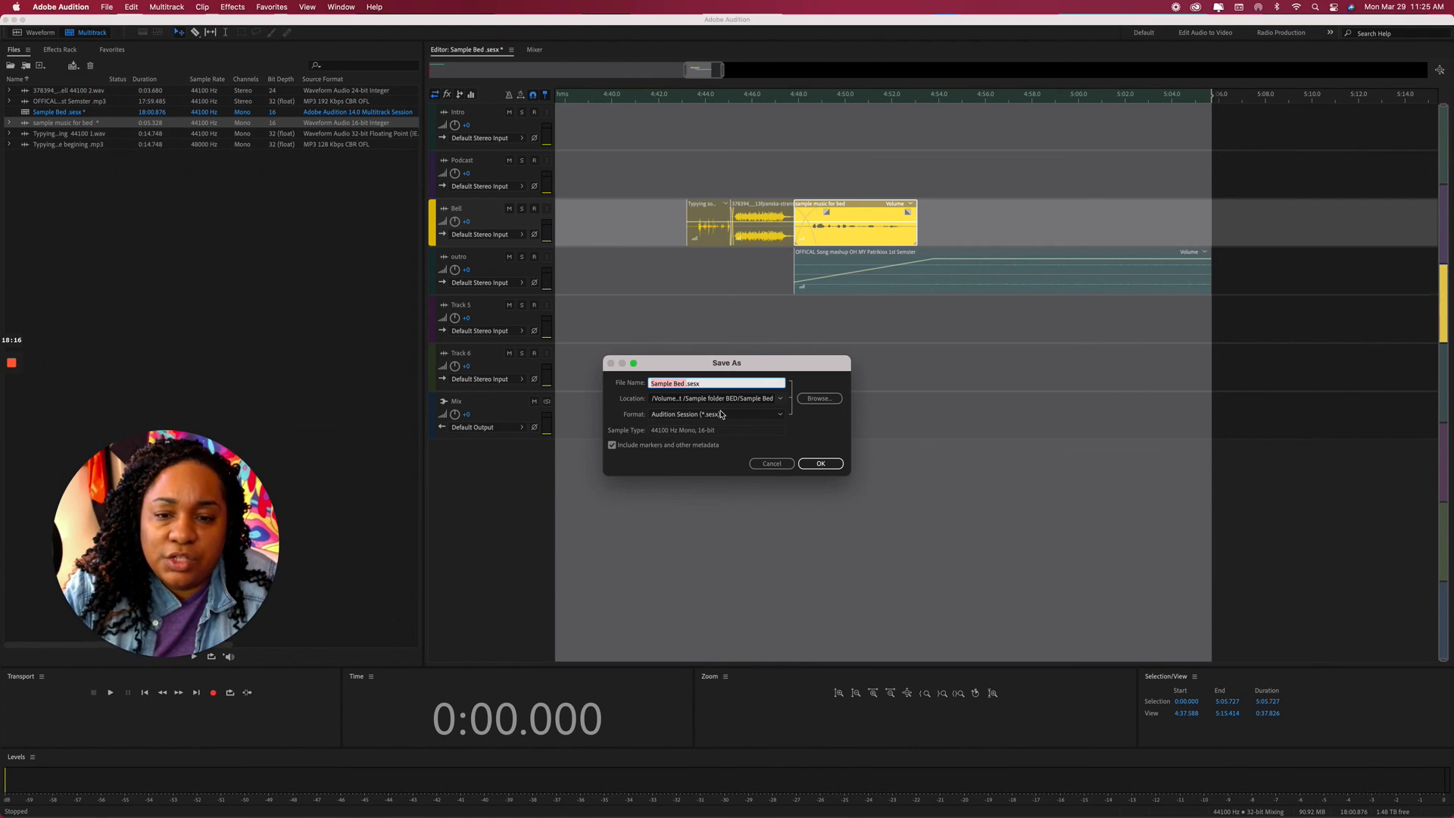
click(819, 399)
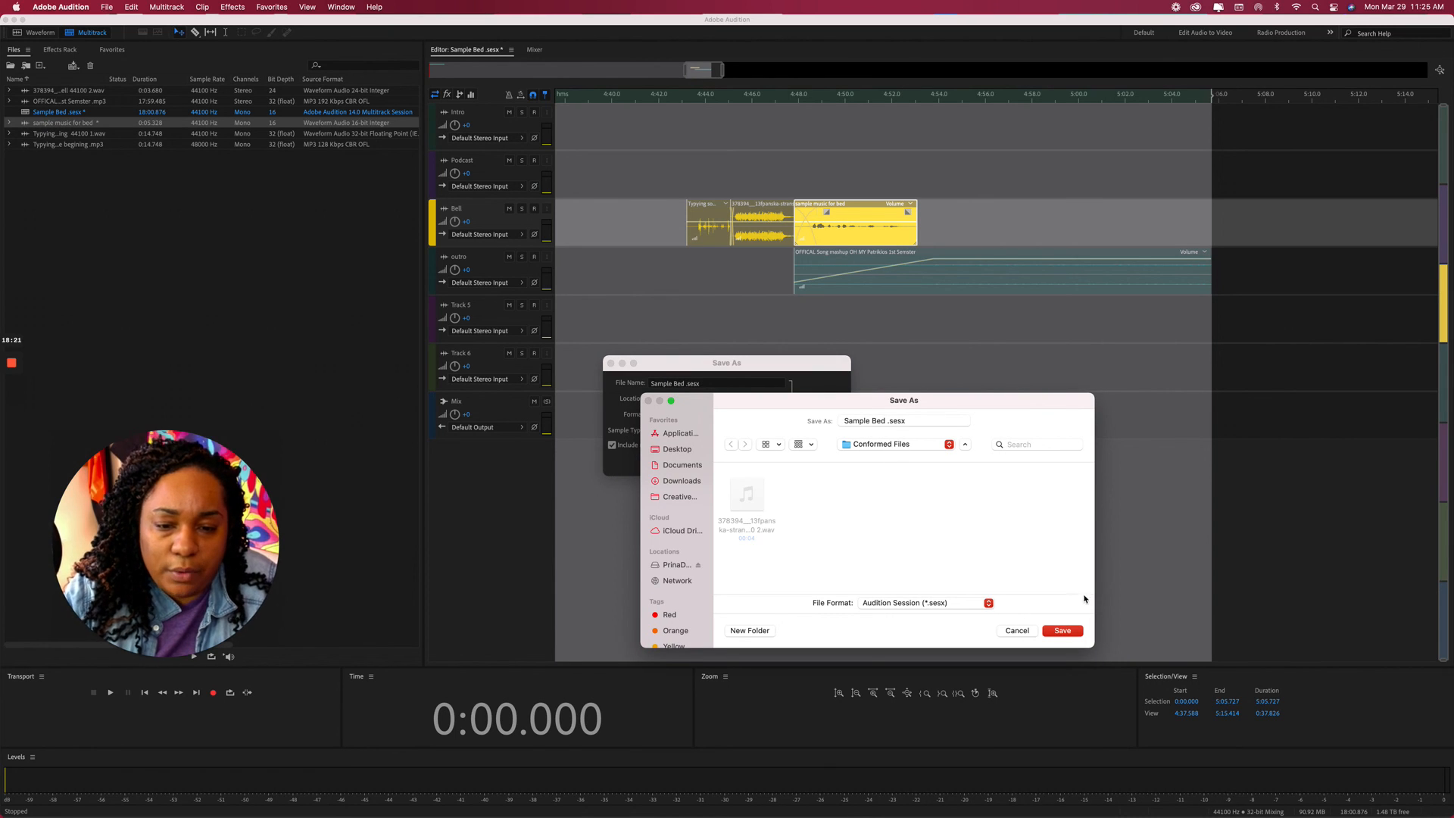
click(890, 447)
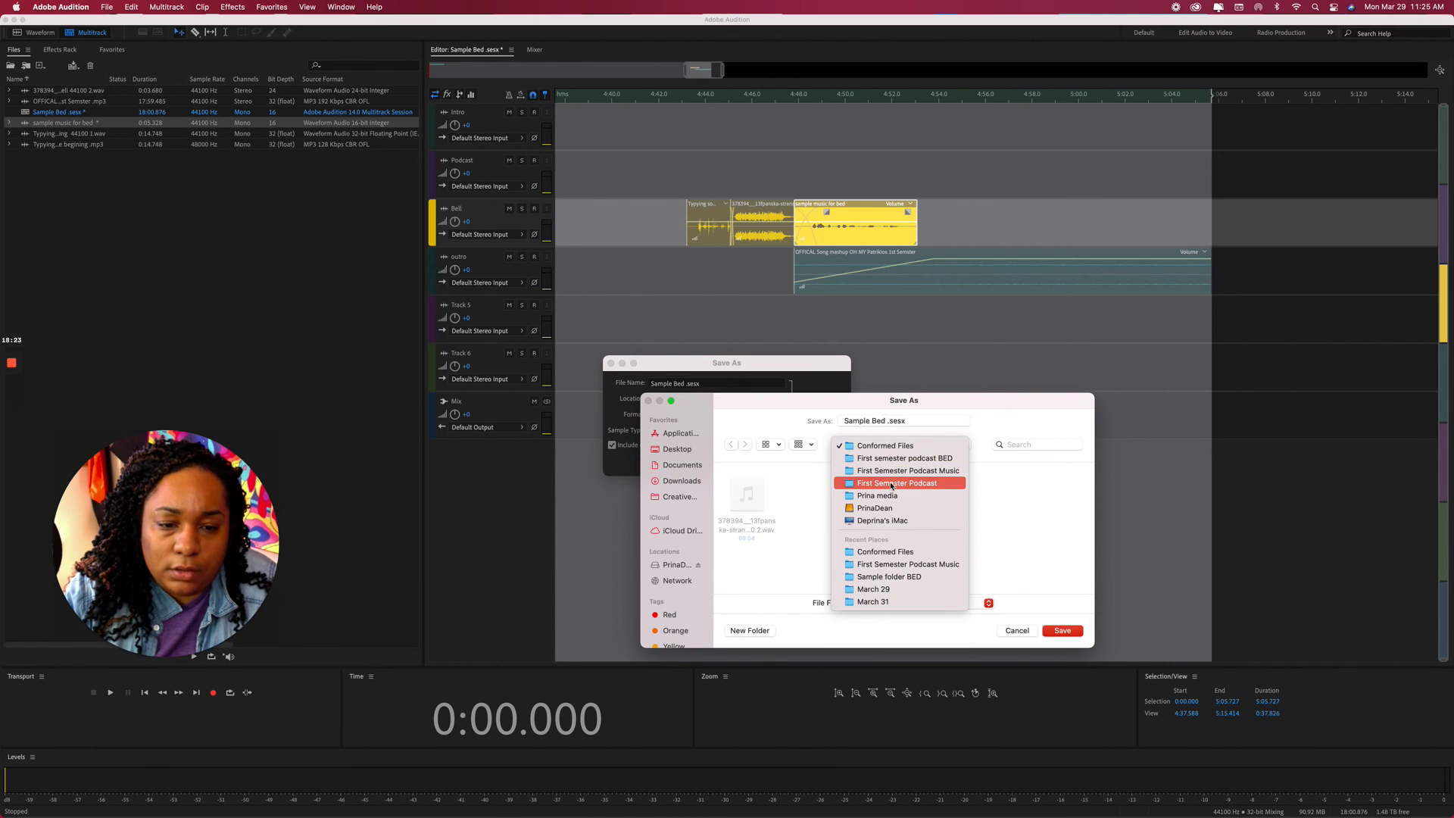
click(891, 485)
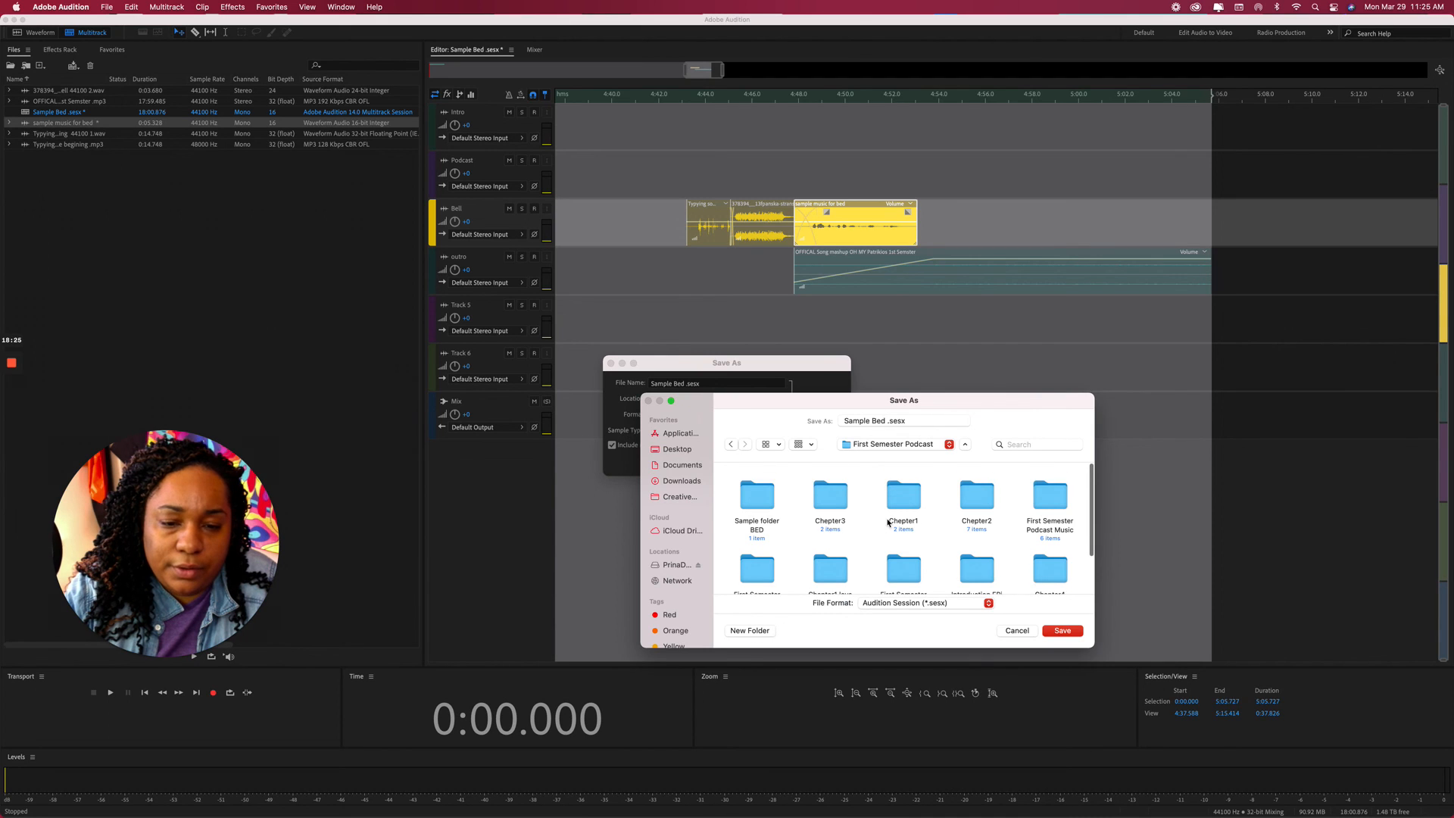
scroll(888, 522, down, 1)
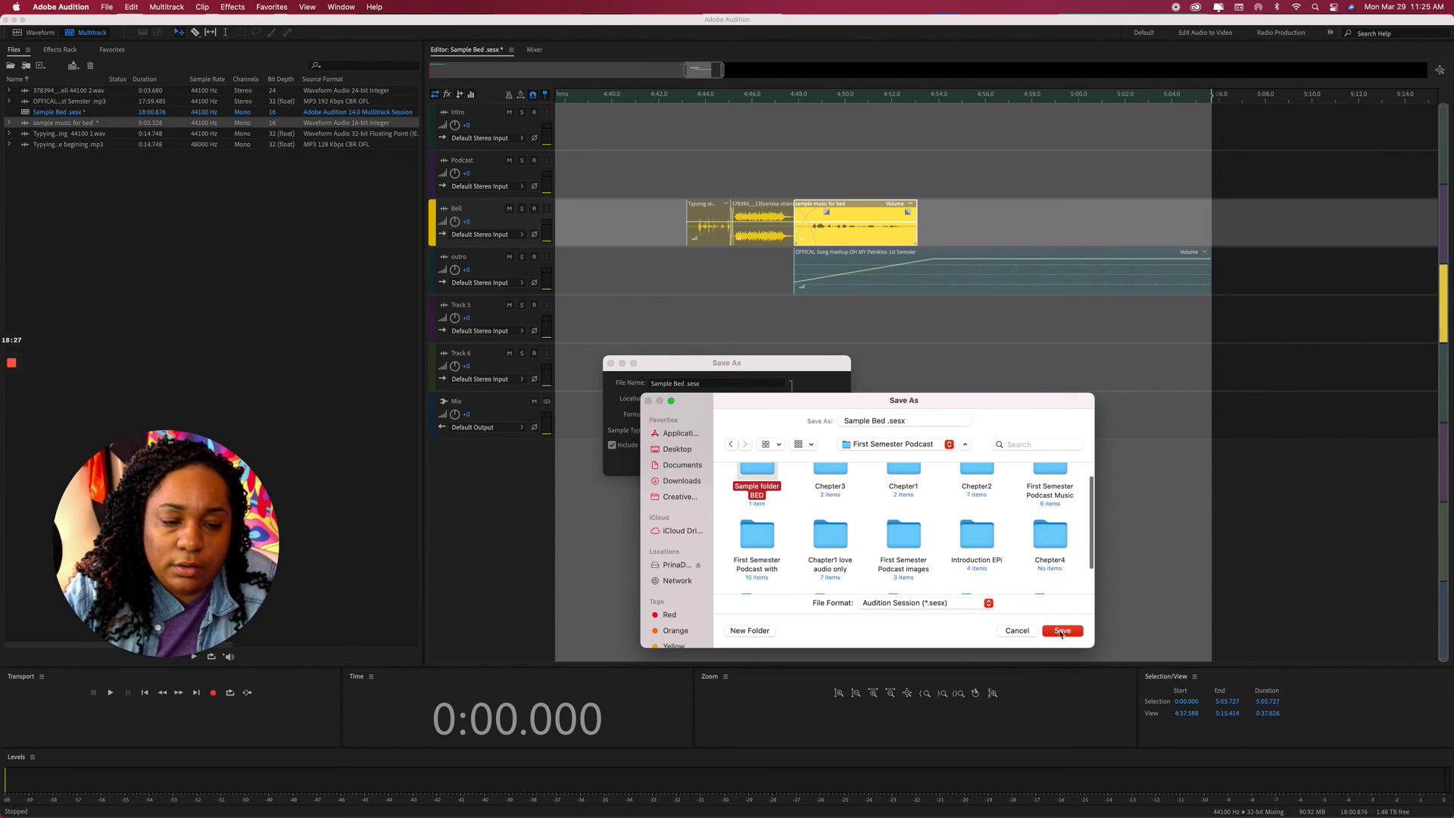
double_click(774, 484)
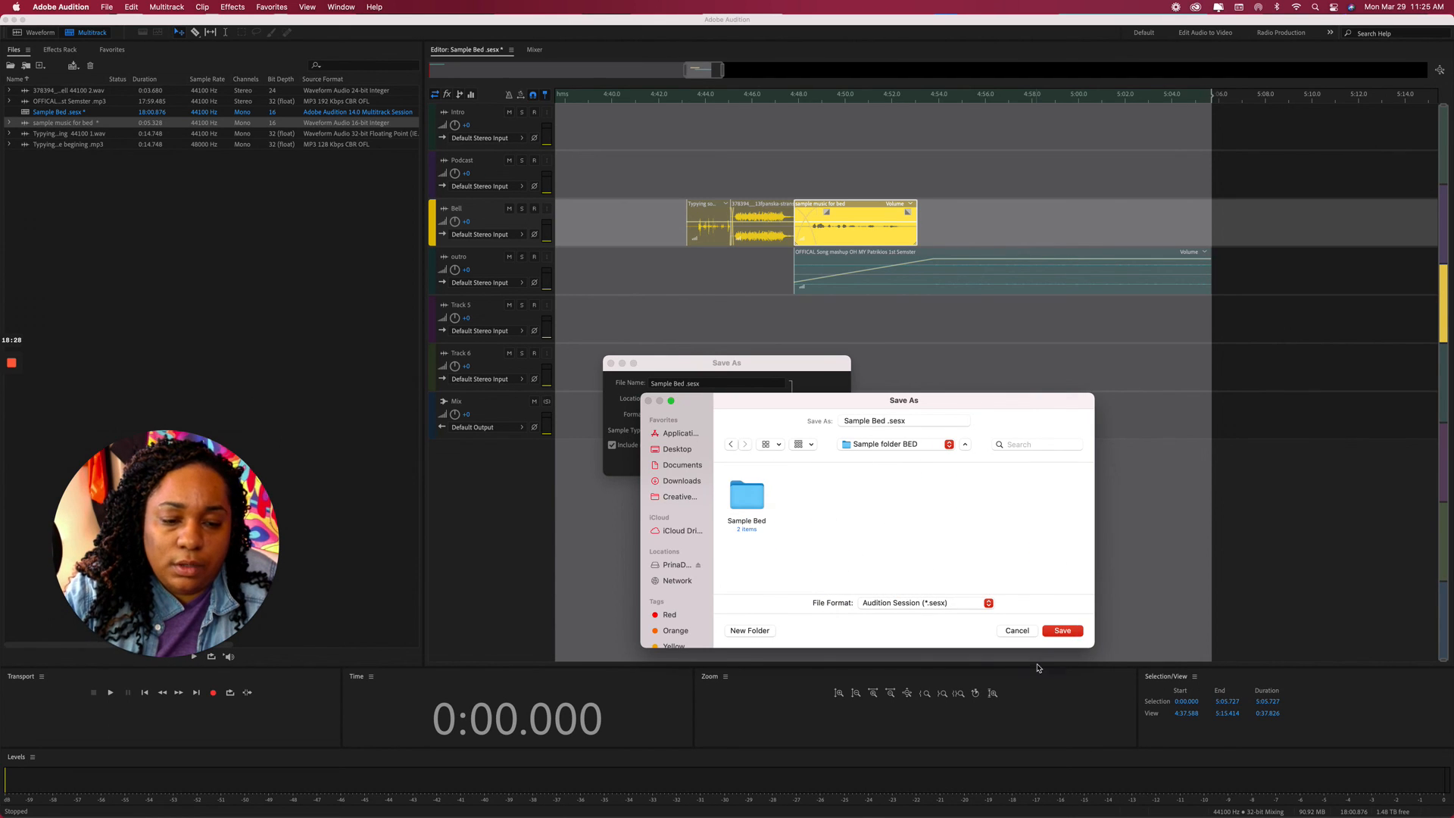
click(1062, 631)
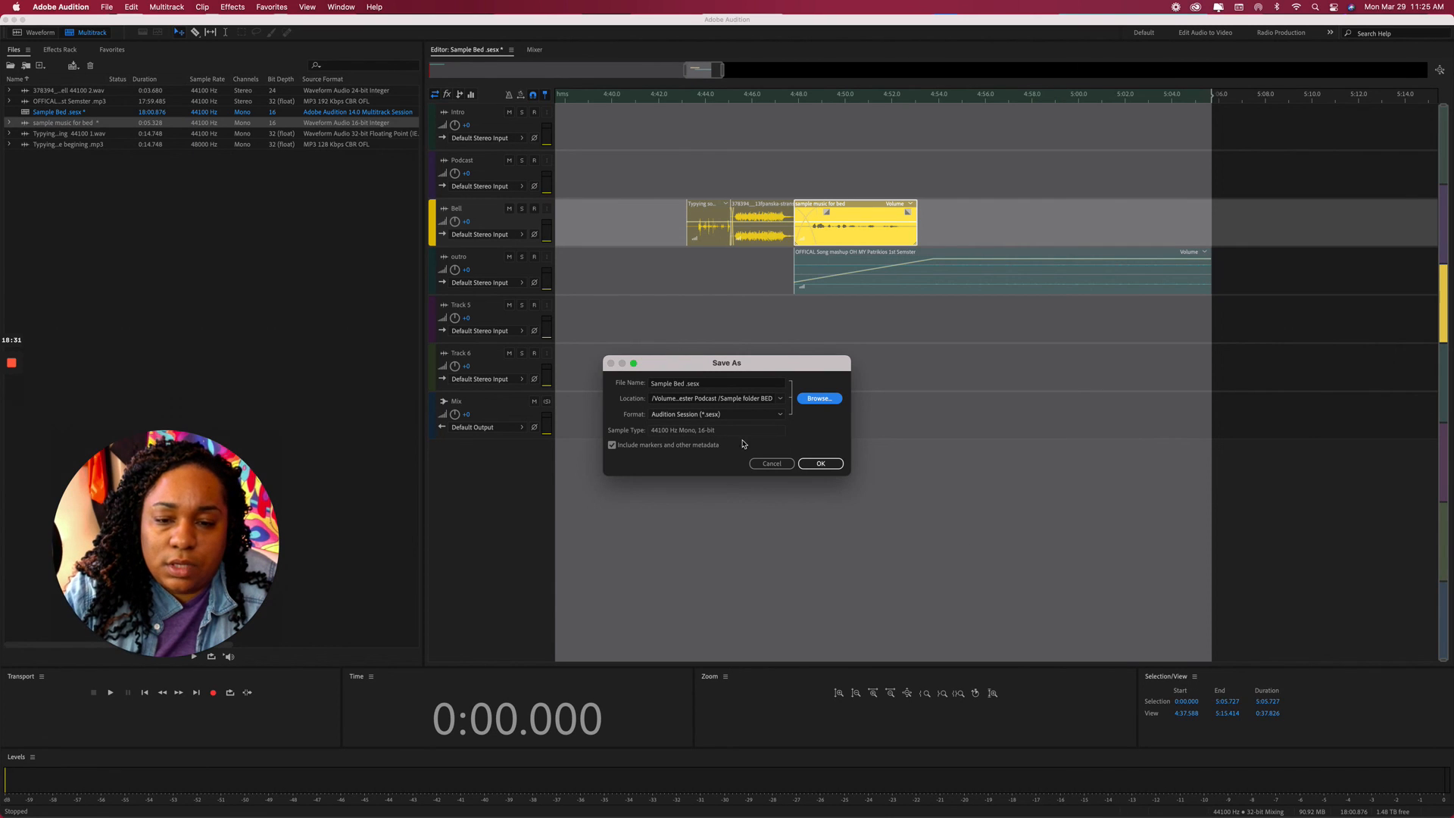
Save the session, copying its media and saving sample music for bed as a .wav file.
click(820, 464)
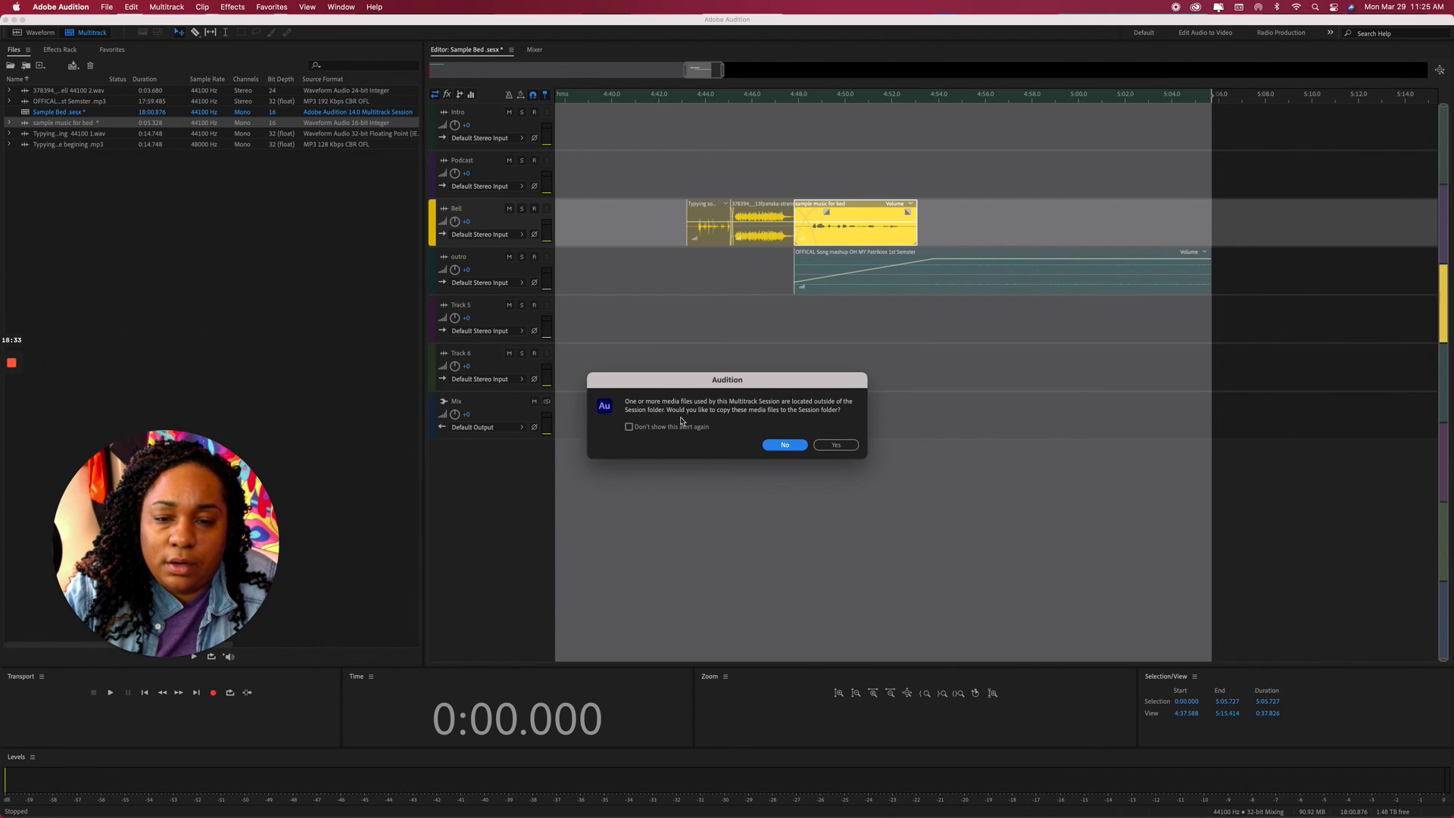
click(834, 447)
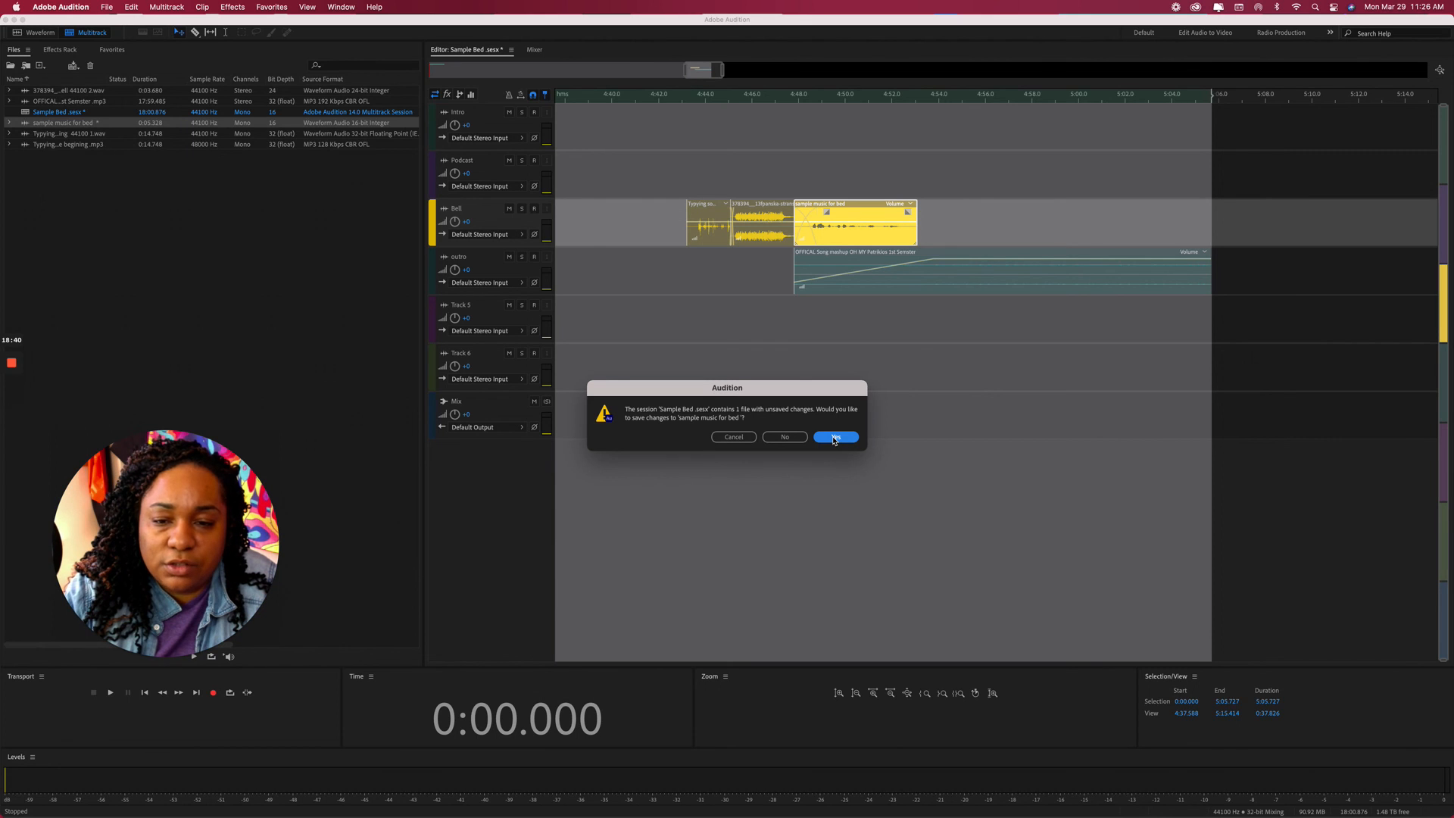
click(835, 438)
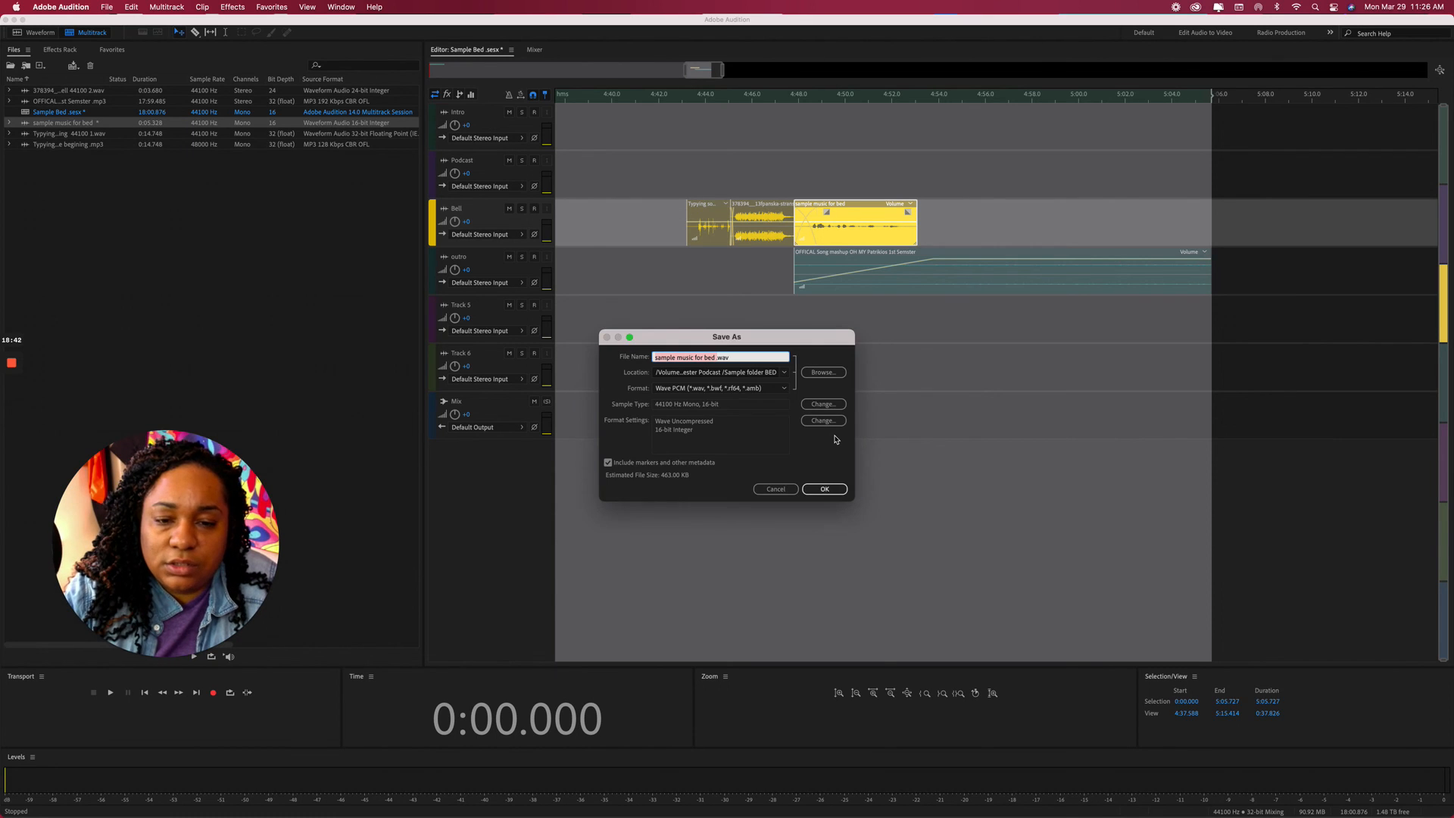
click(825, 489)
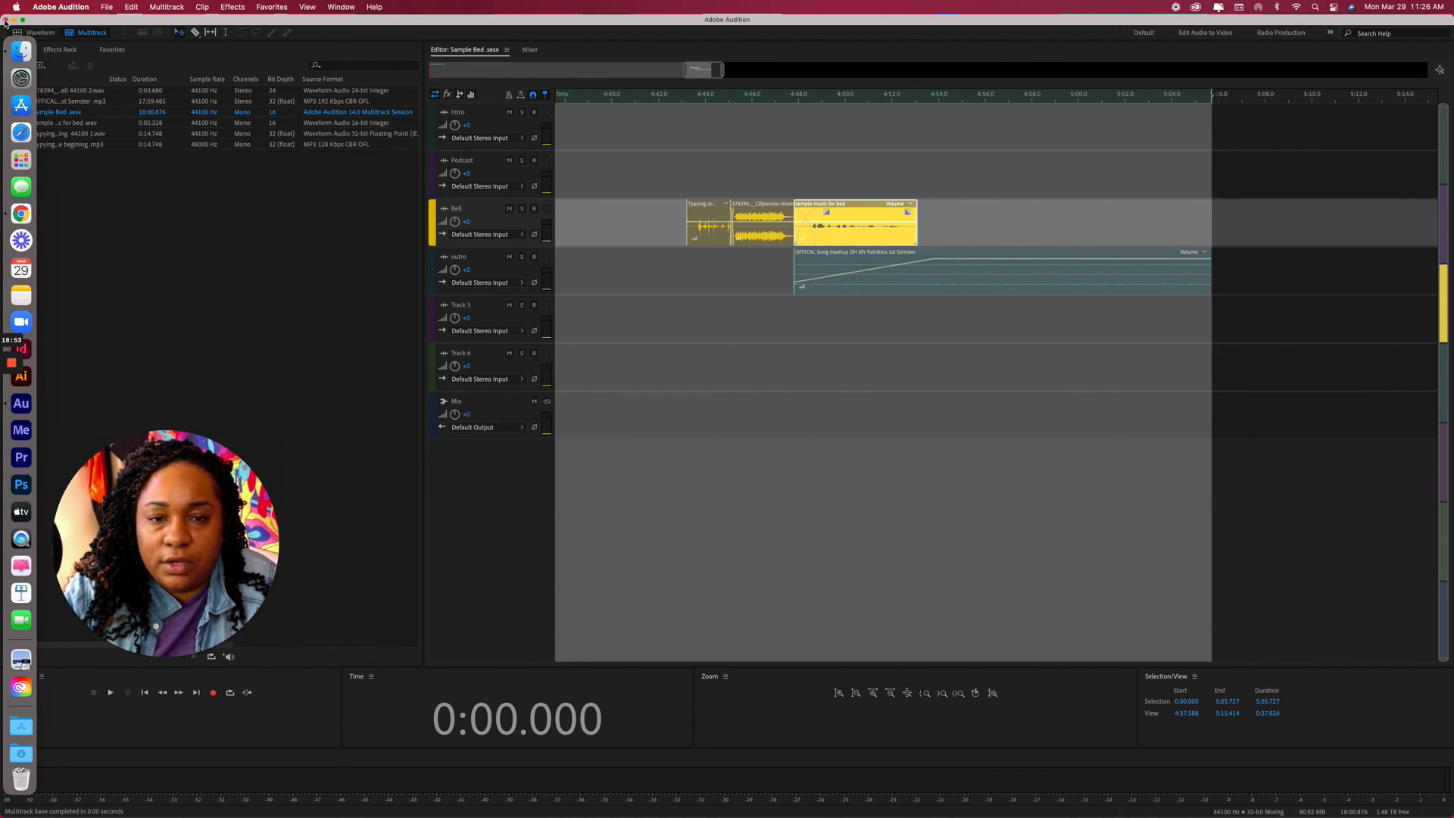
Close the session and navigate Finder to First Semester Podcast > Sample folder BED.
click(6, 20)
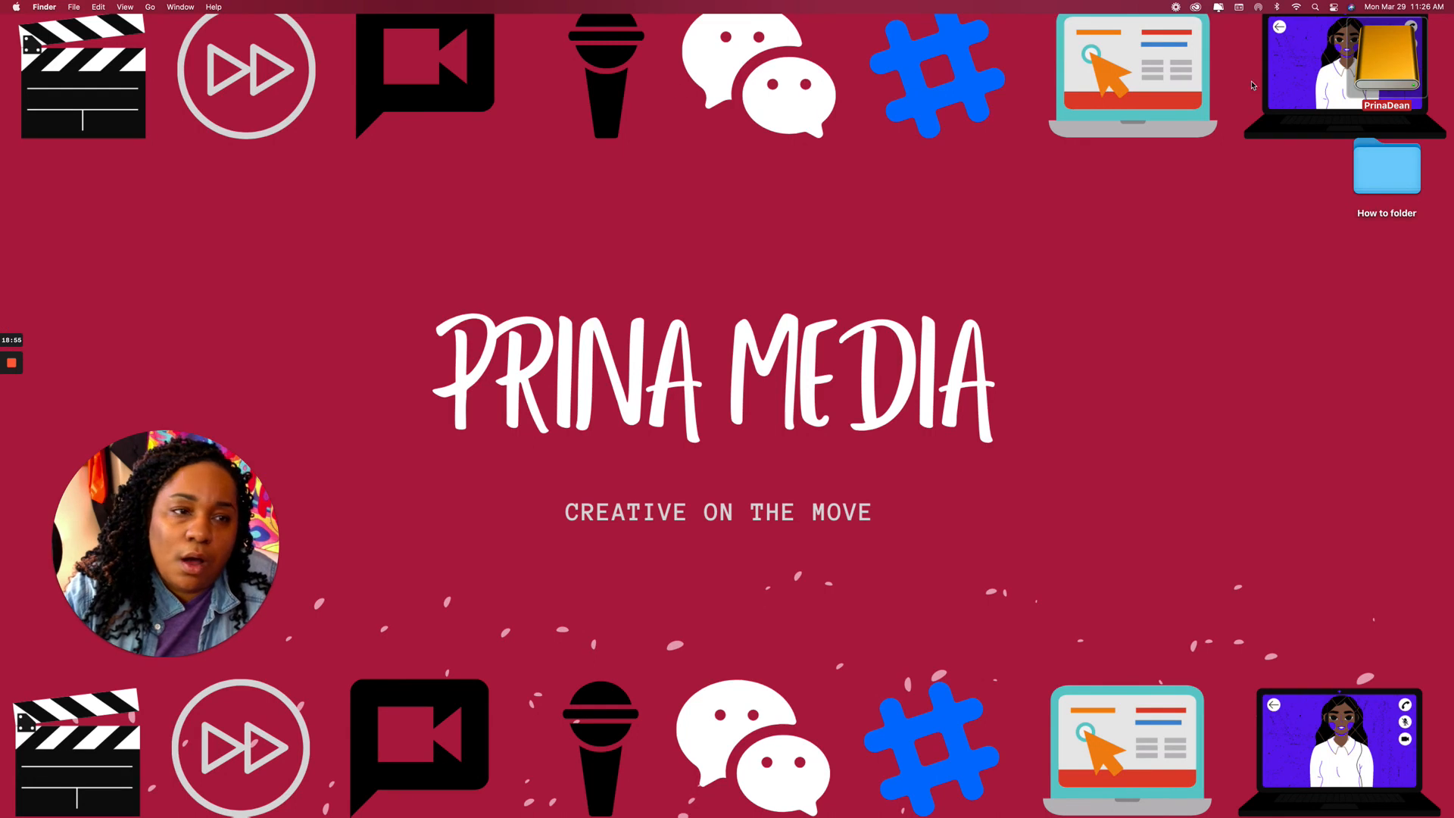
double_click(1378, 59)
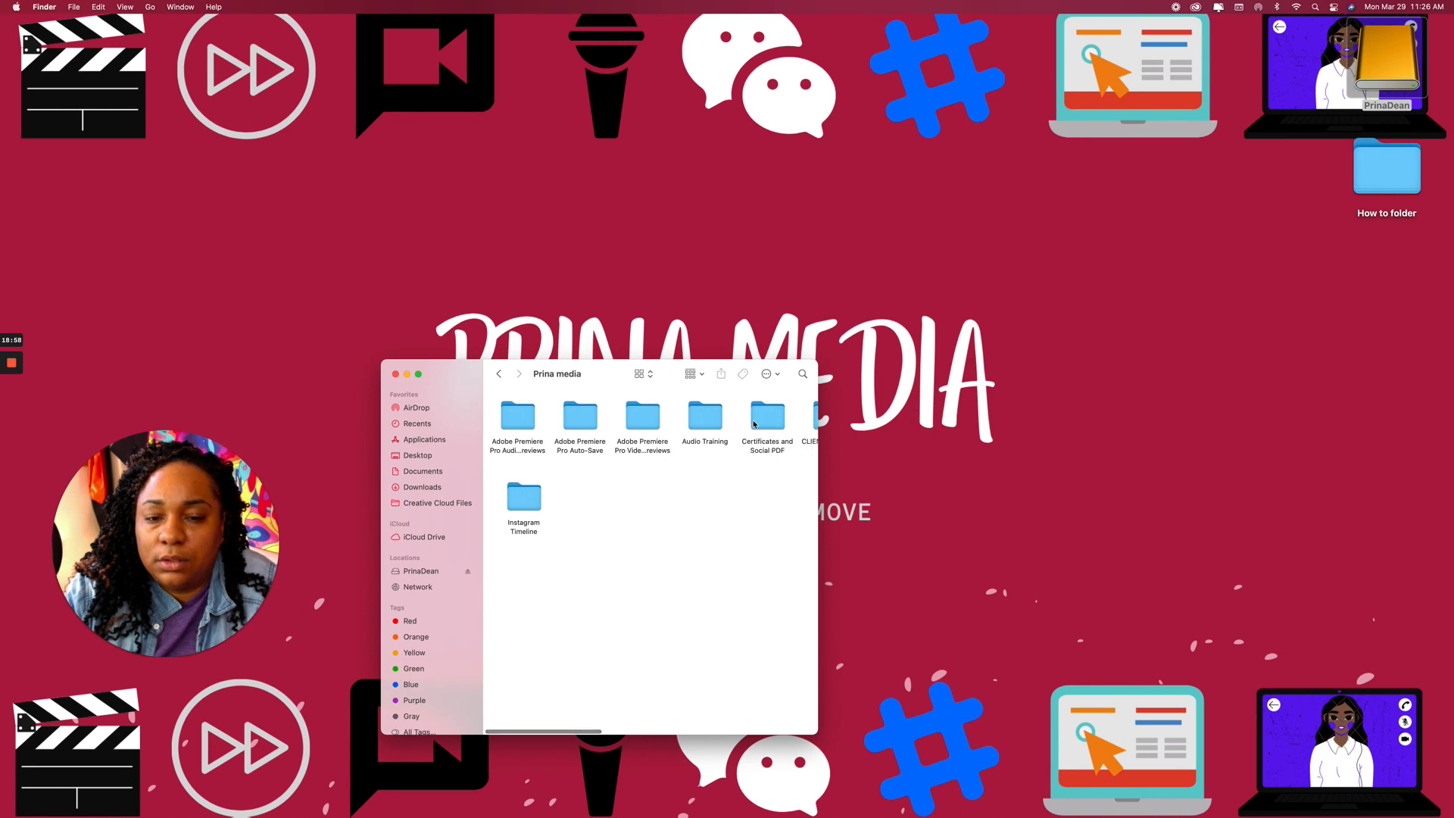
drag(819, 421, 1195, 449)
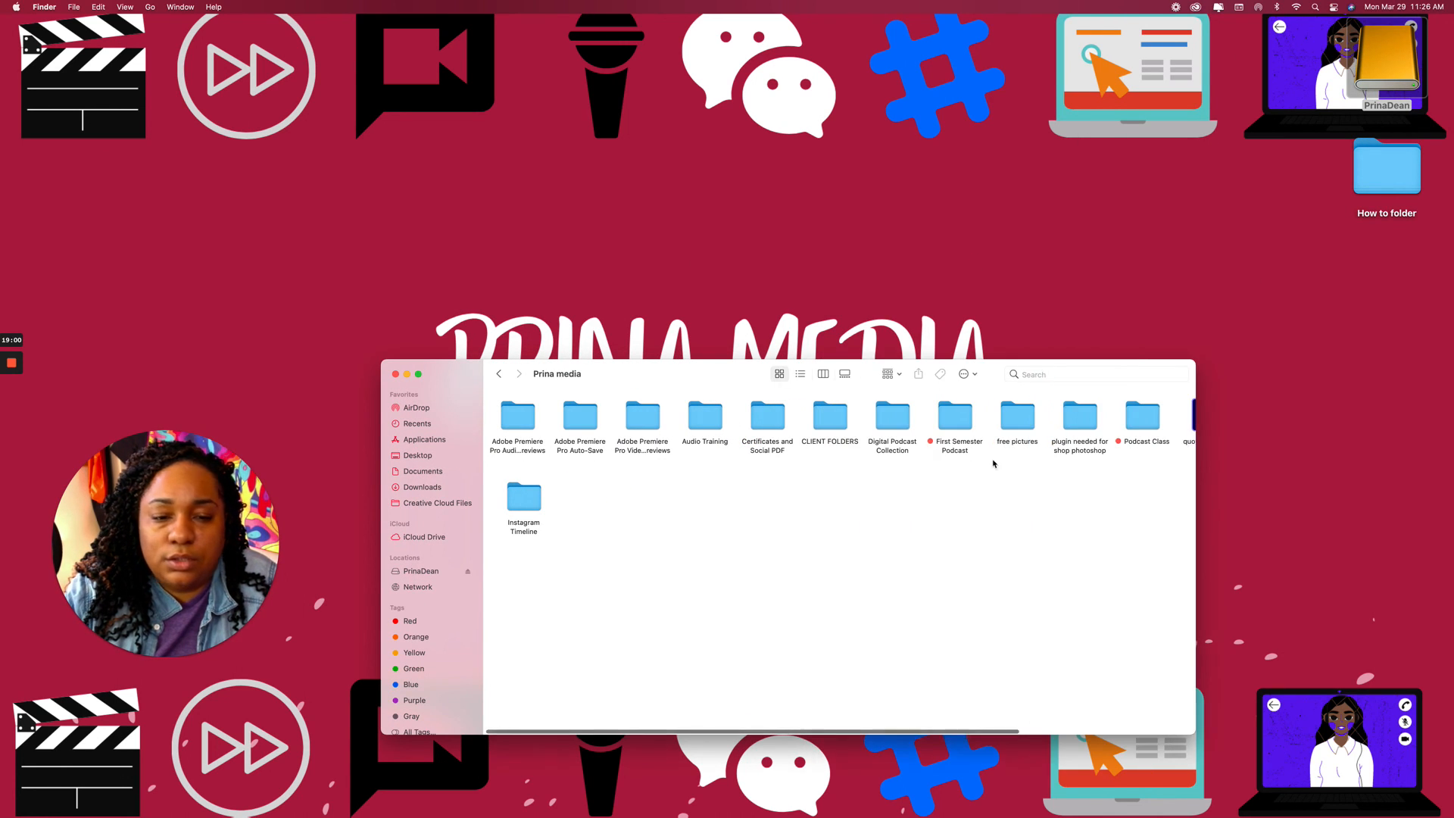
double_click(956, 419)
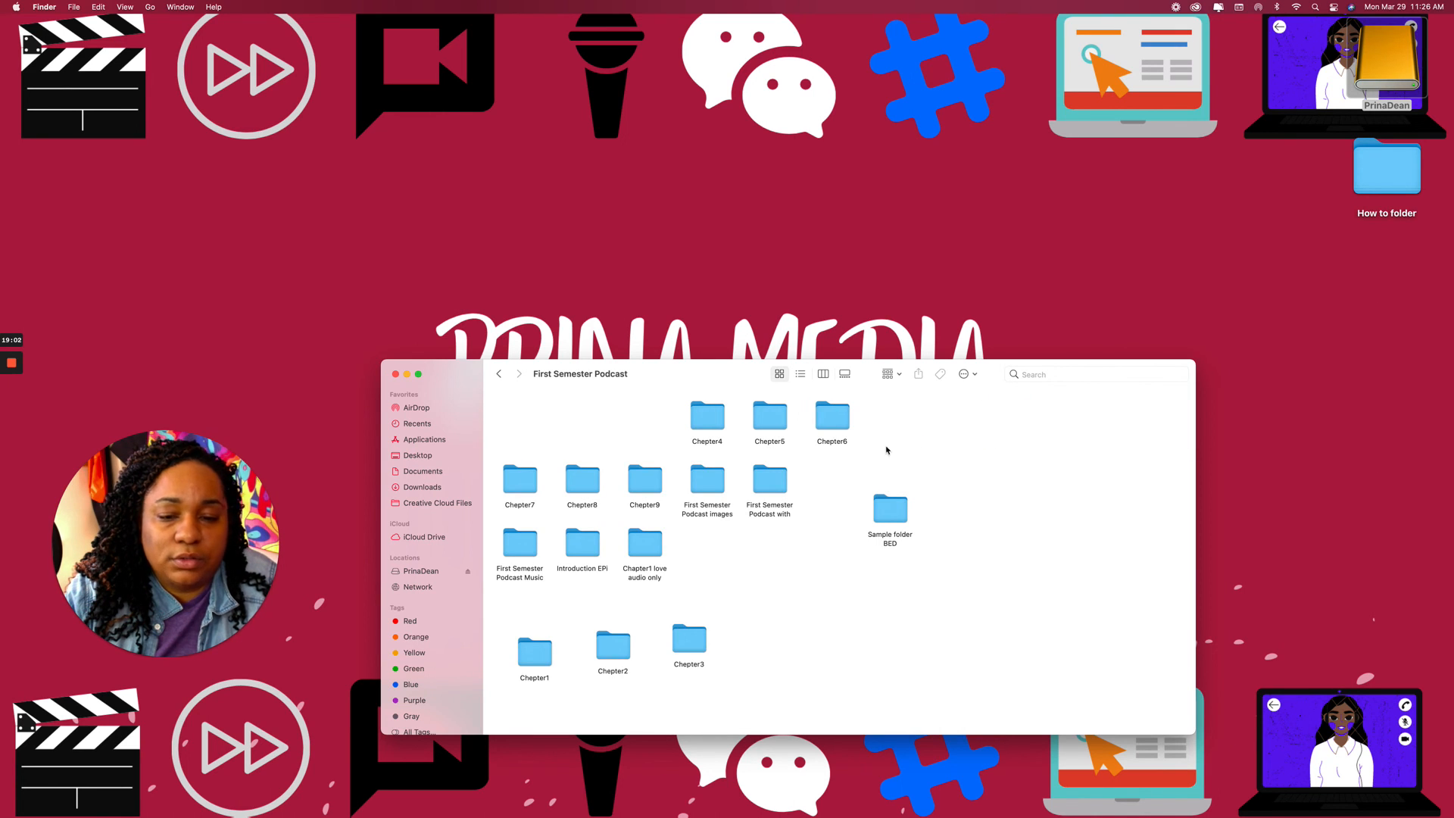
double_click(888, 516)
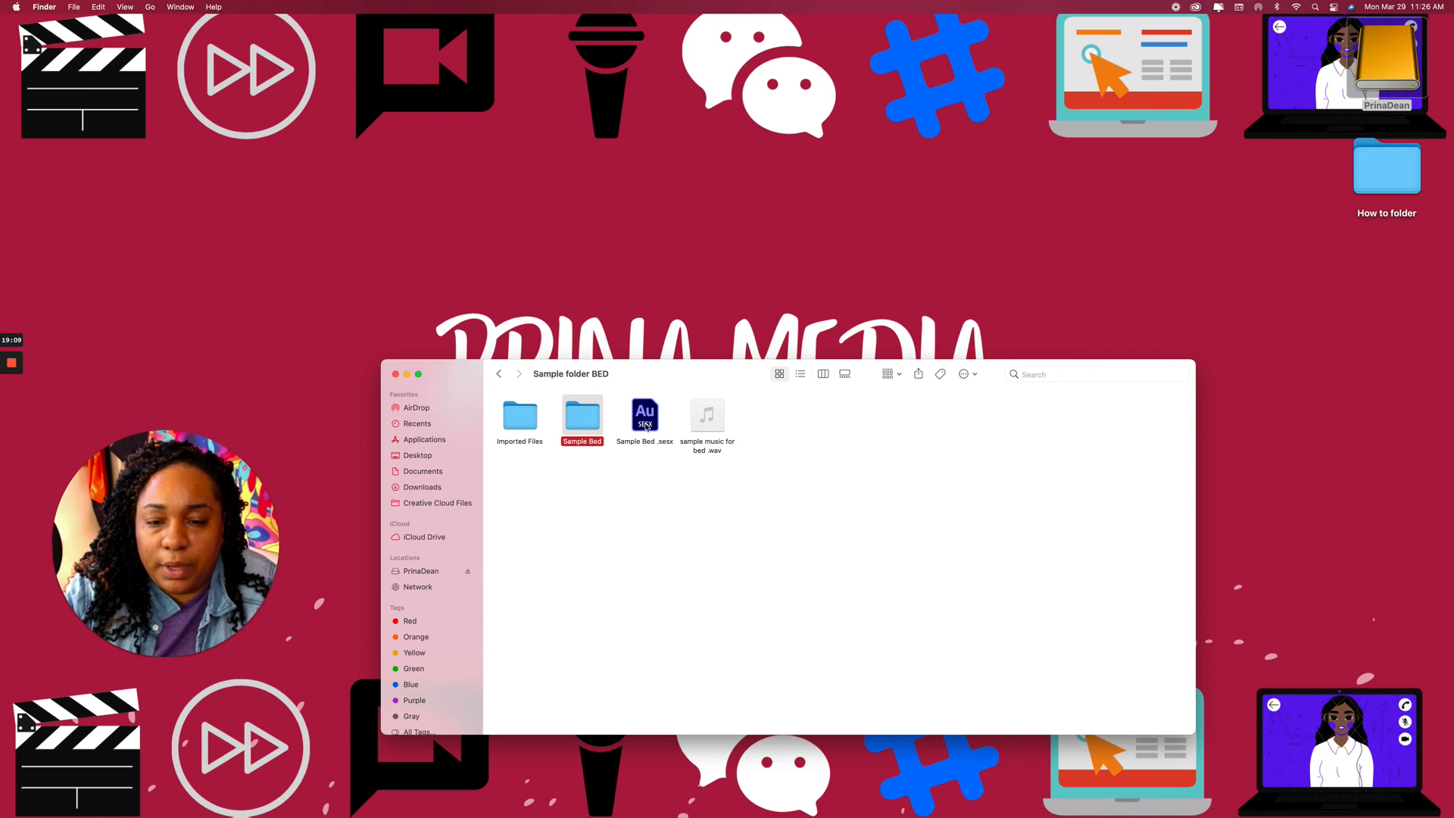
Inspect the Sample Bed, Conformed Files and Imported Files subfolders, then open the Sample Bed session.
double_click(581, 425)
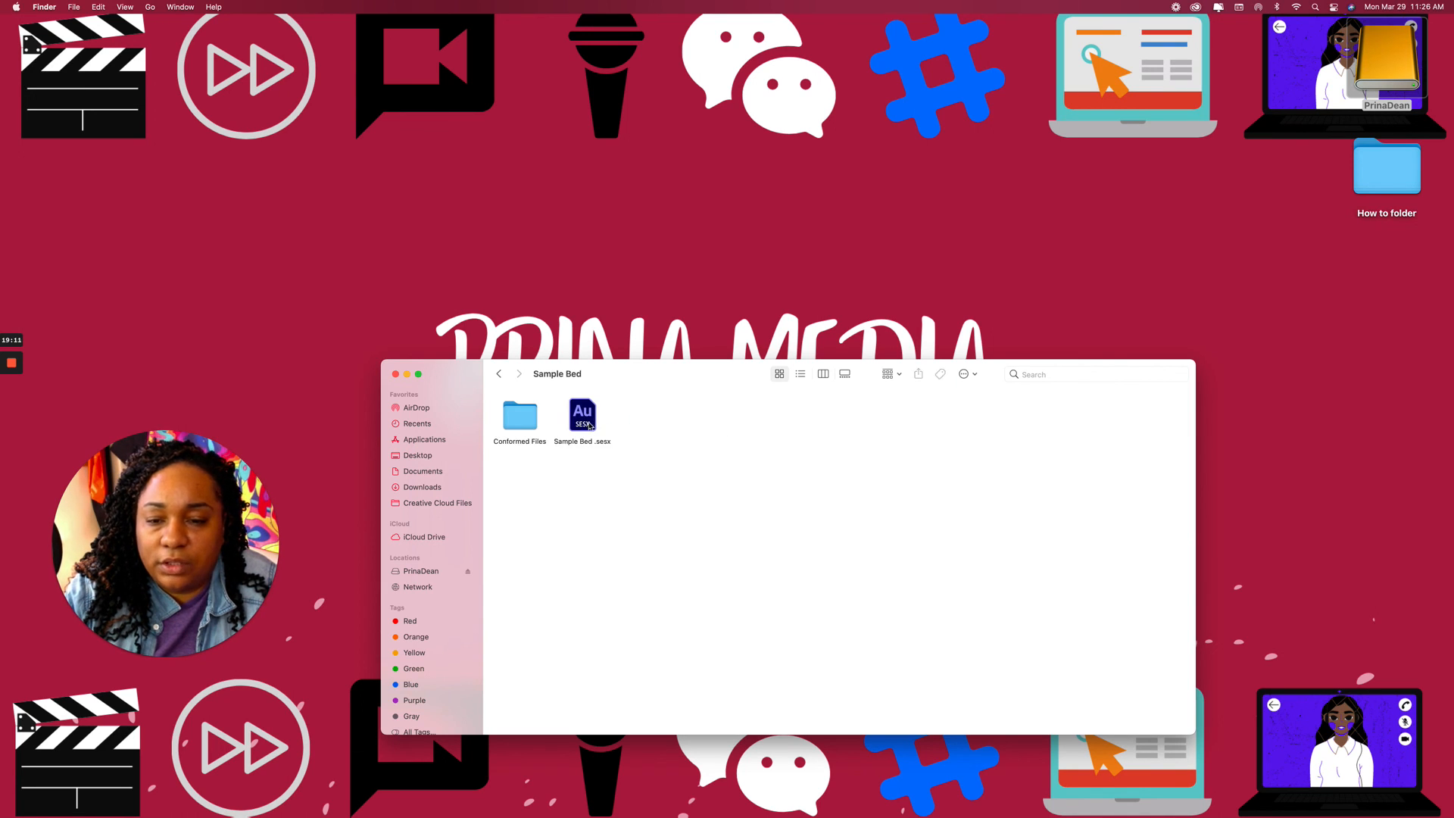
double_click(522, 419)
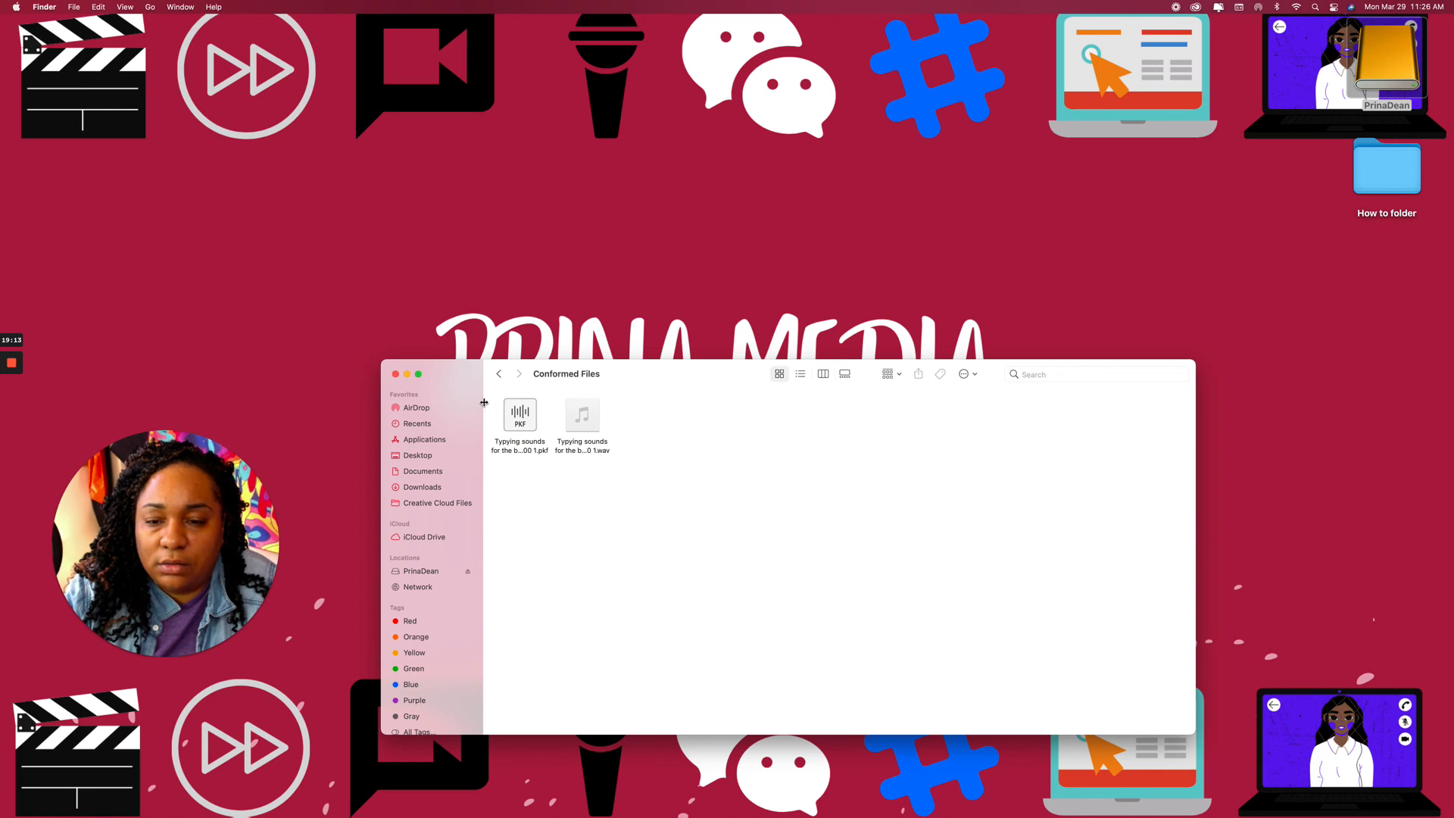
click(500, 374)
click(501, 374)
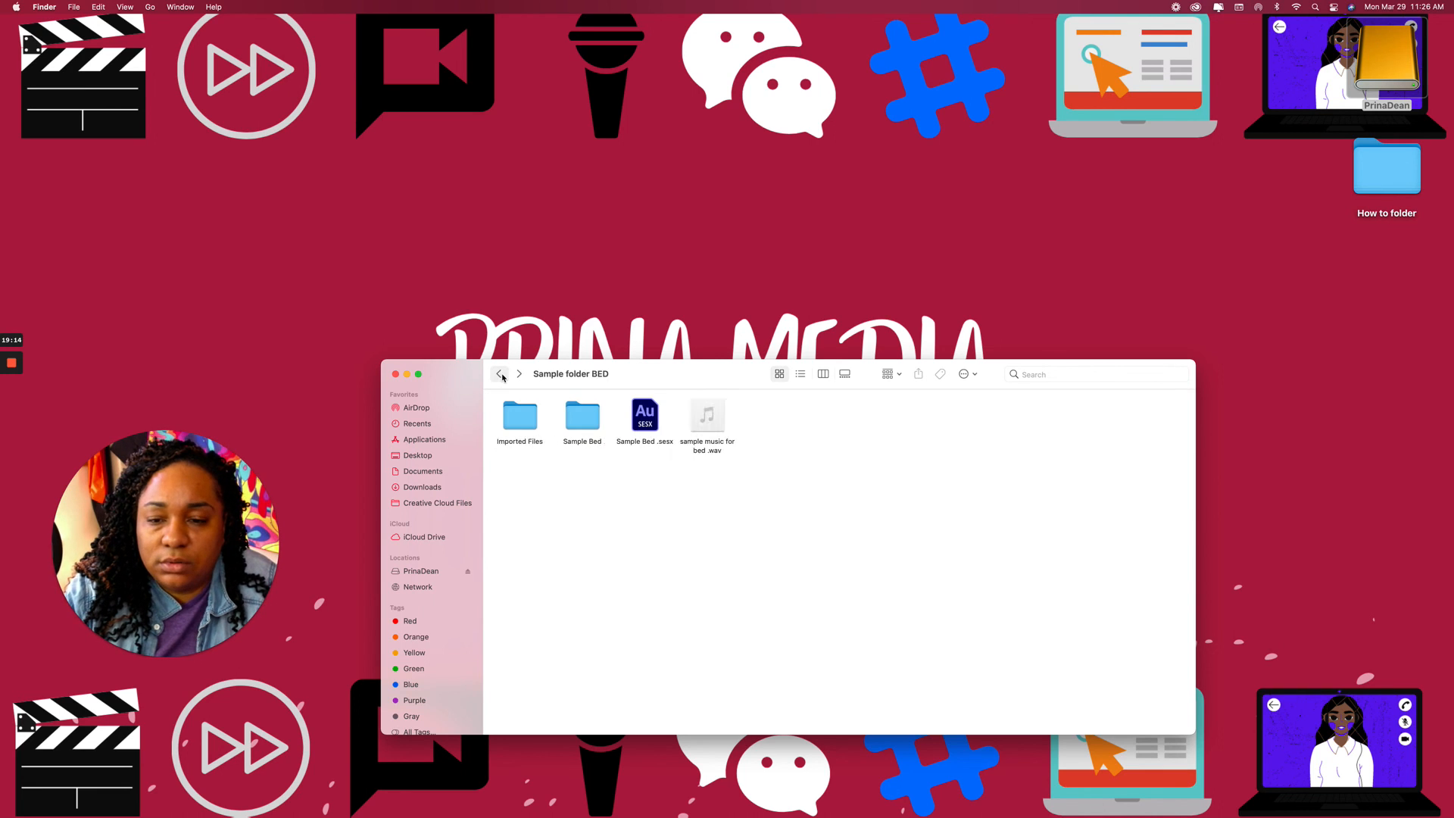
double_click(523, 429)
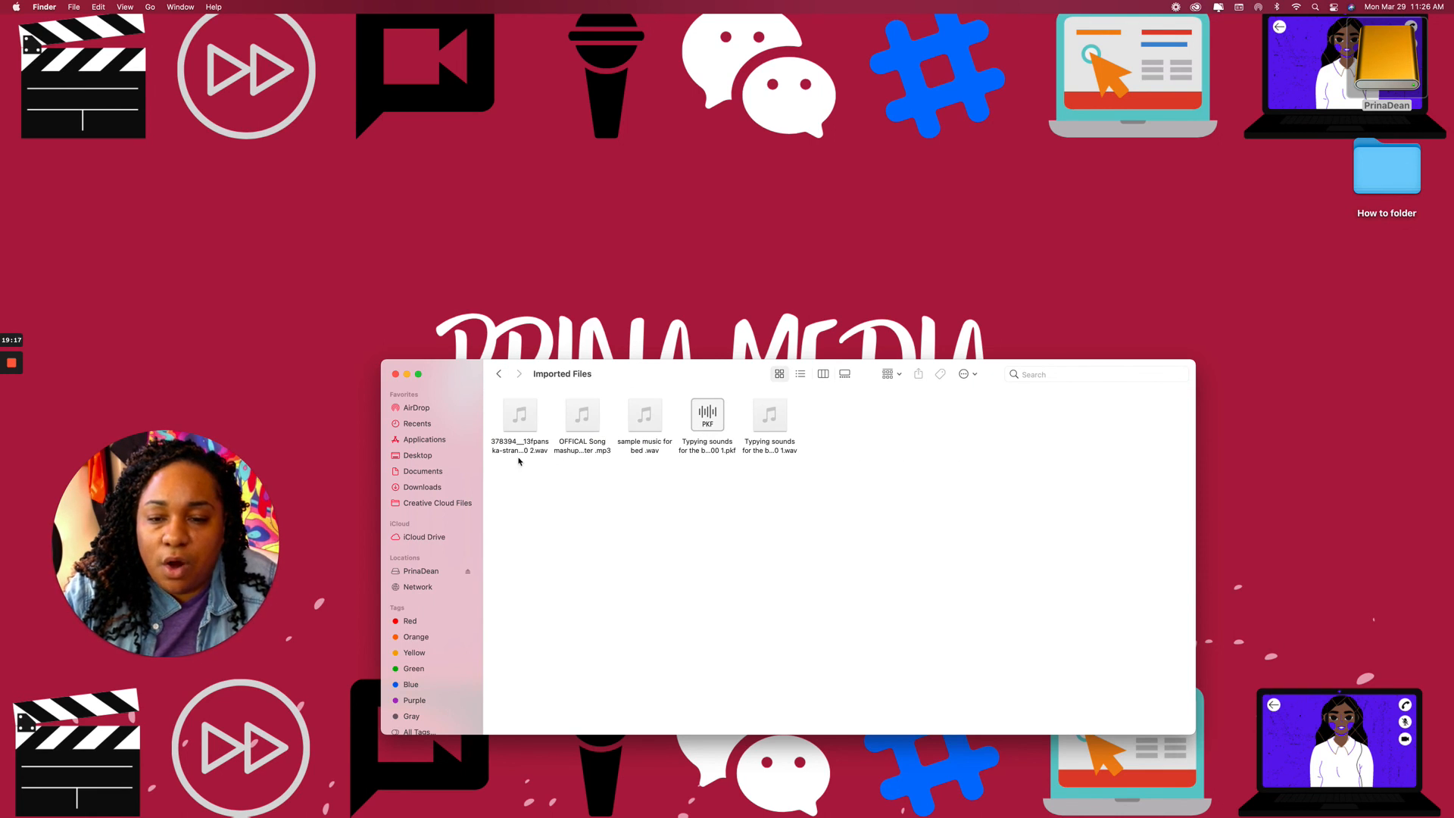
click(503, 376)
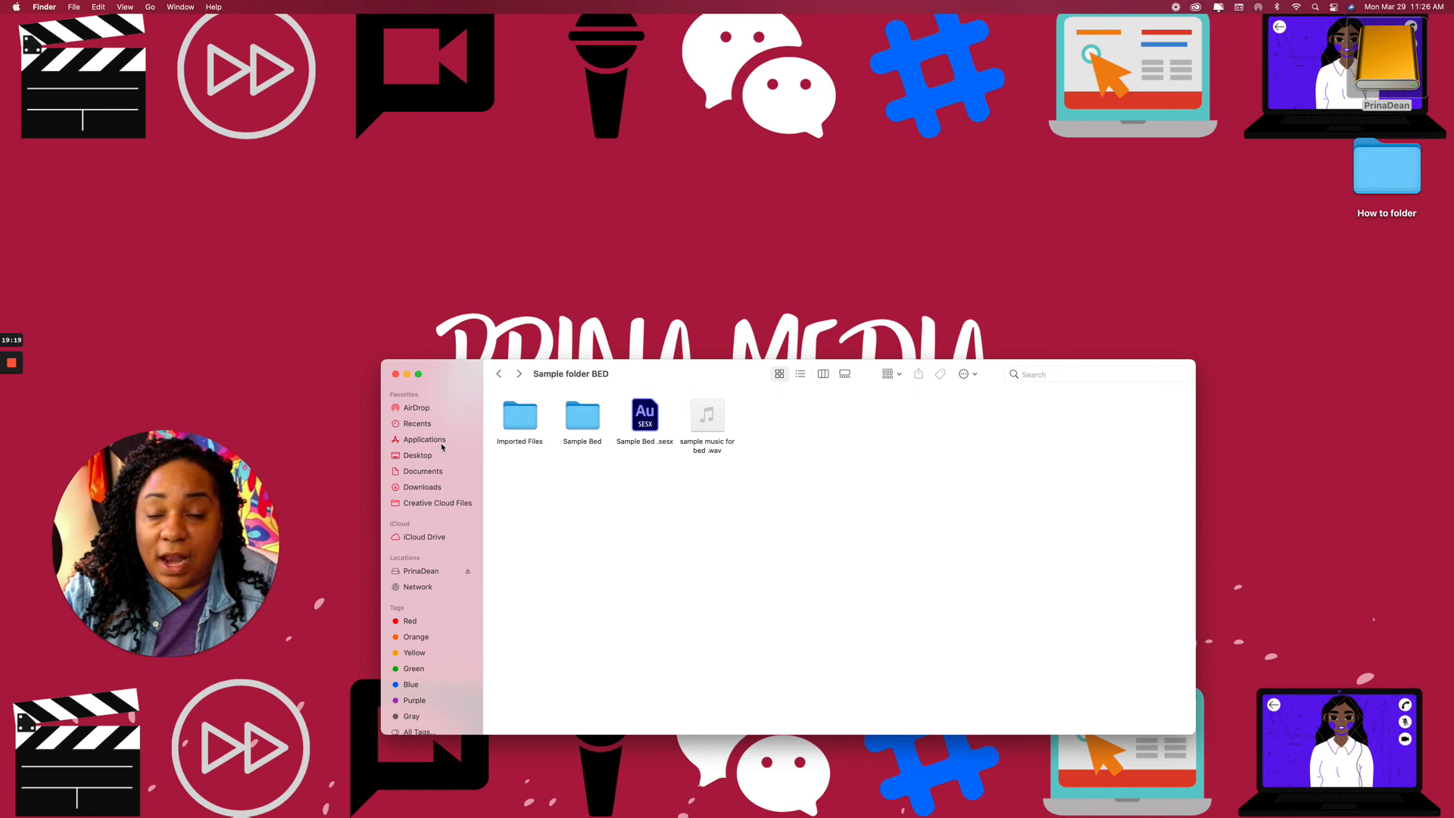
drag(181, 513, 1016, 479)
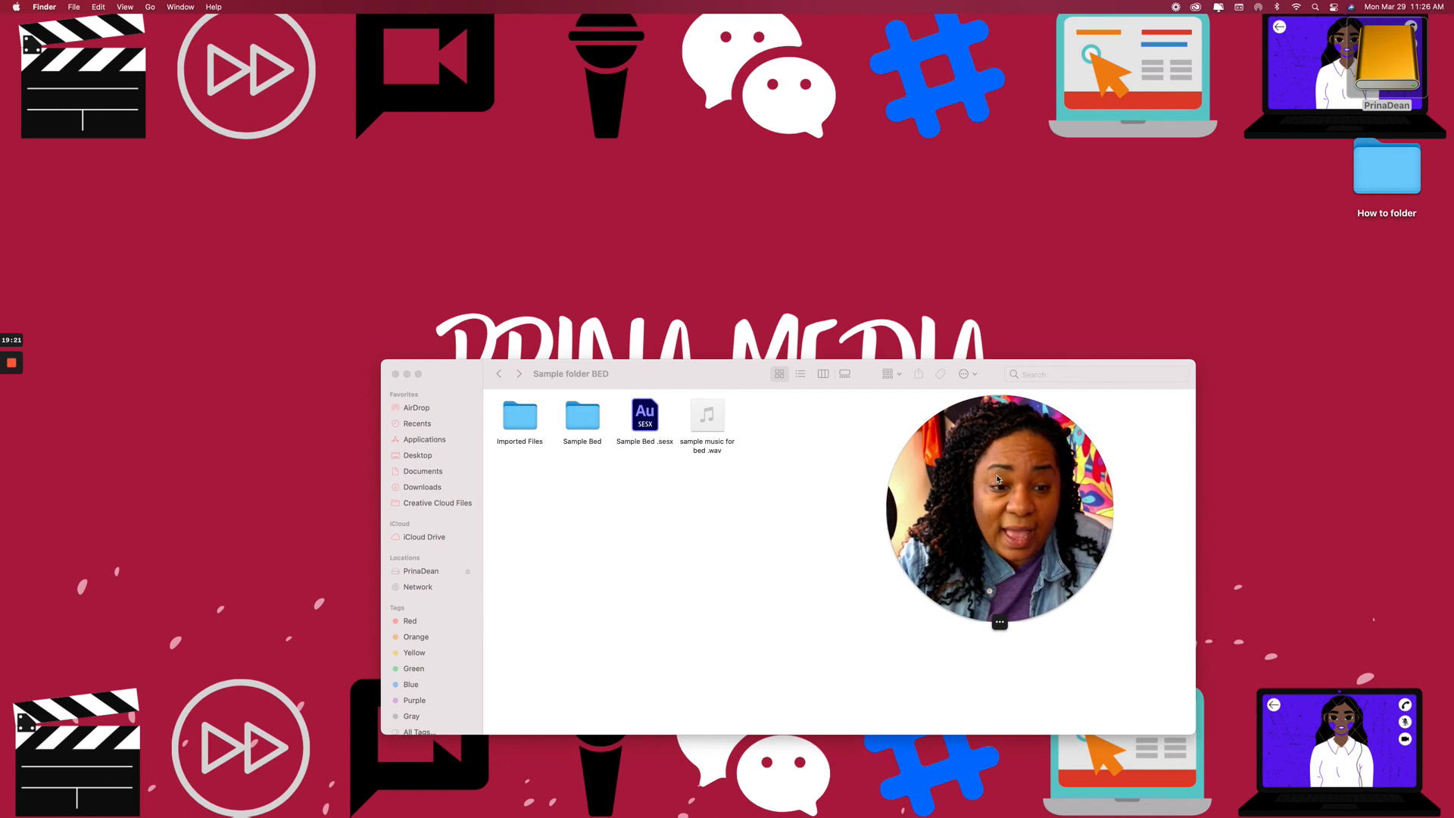
double_click(644, 421)
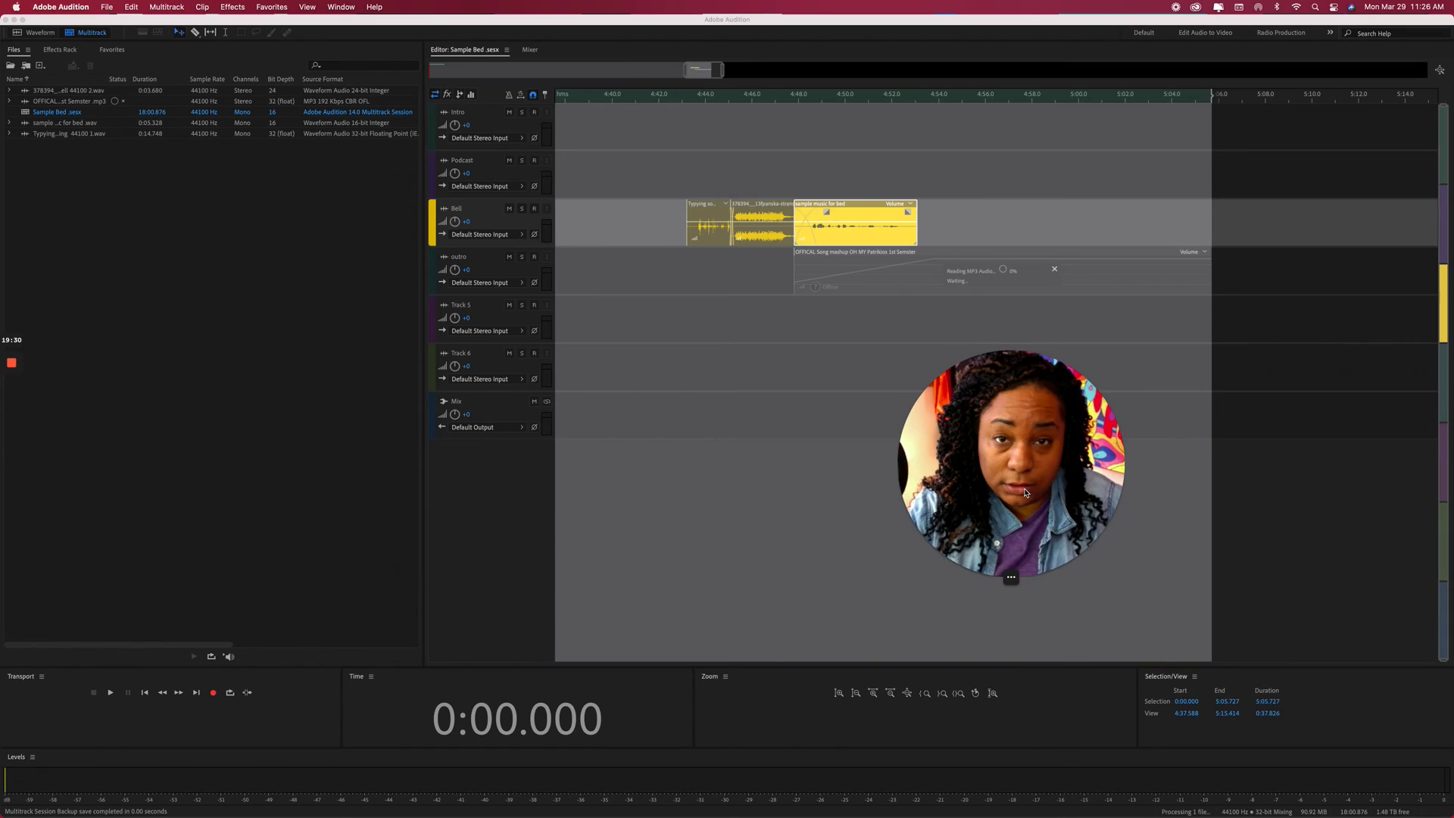
Let Audition launch and load the Sample Bed .sesx session with its Bell and outro clips.
drag(1043, 486, 573, 404)
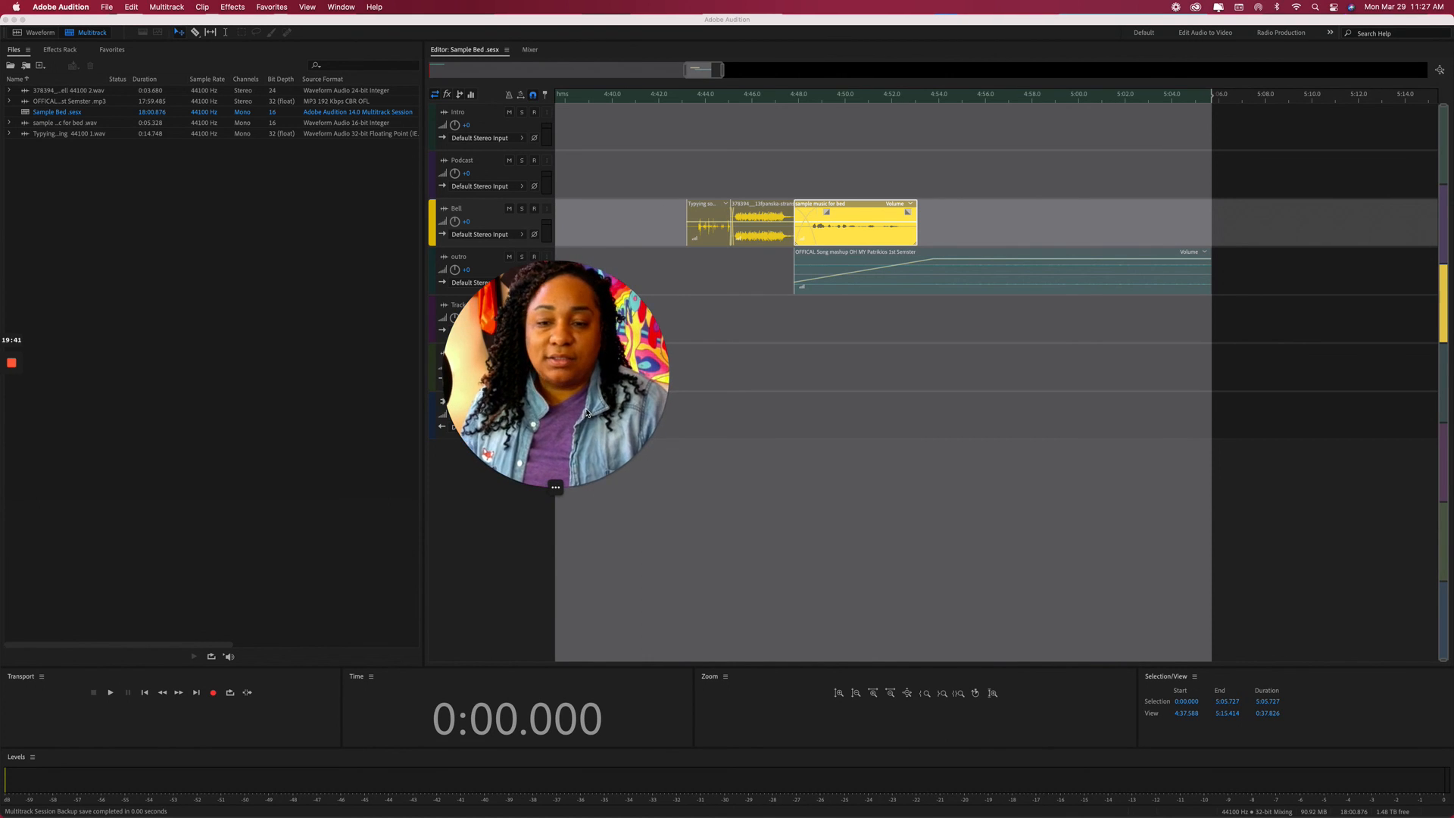
mouse_move(582, 492)
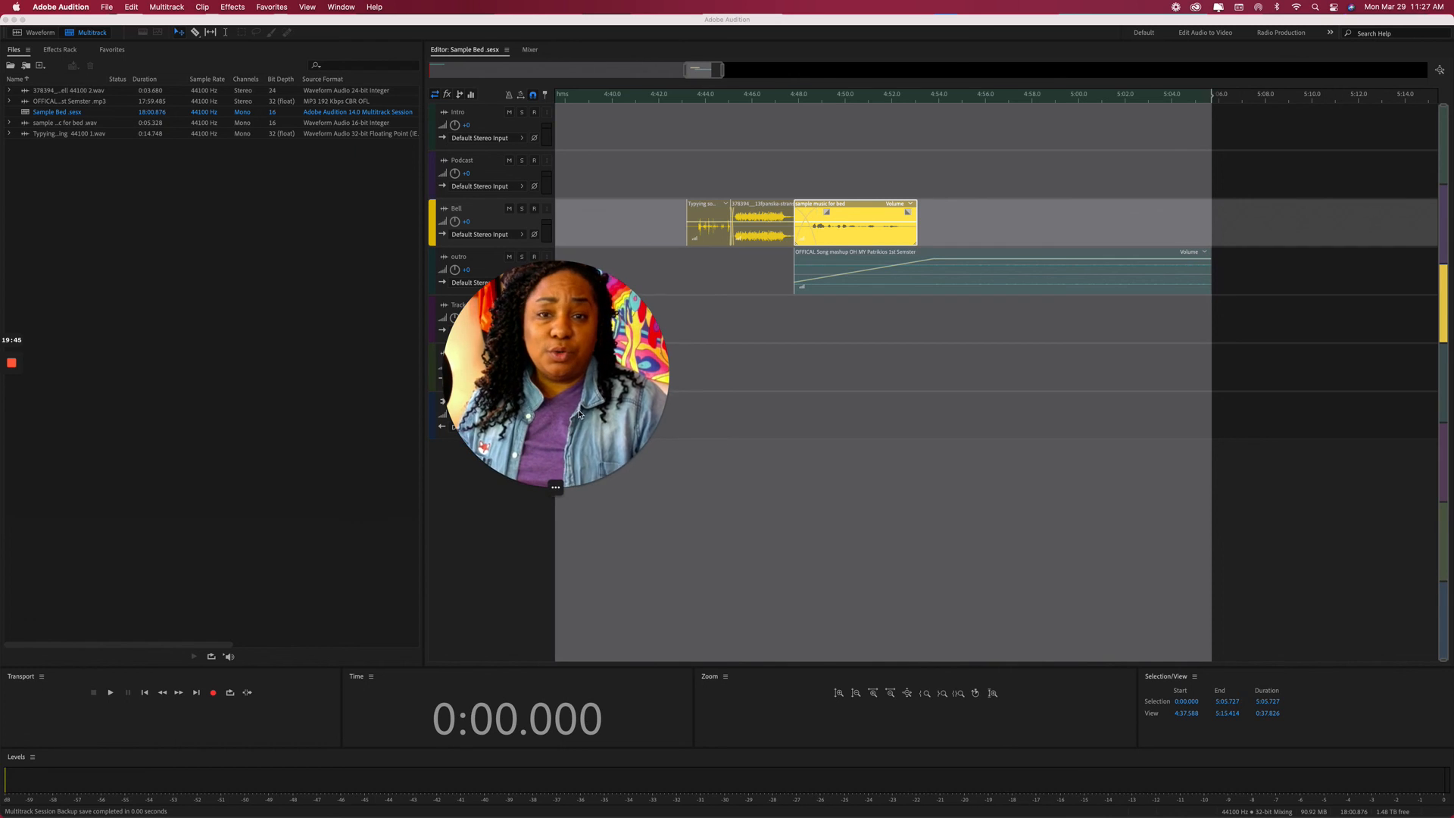
drag(580, 415, 742, 177)
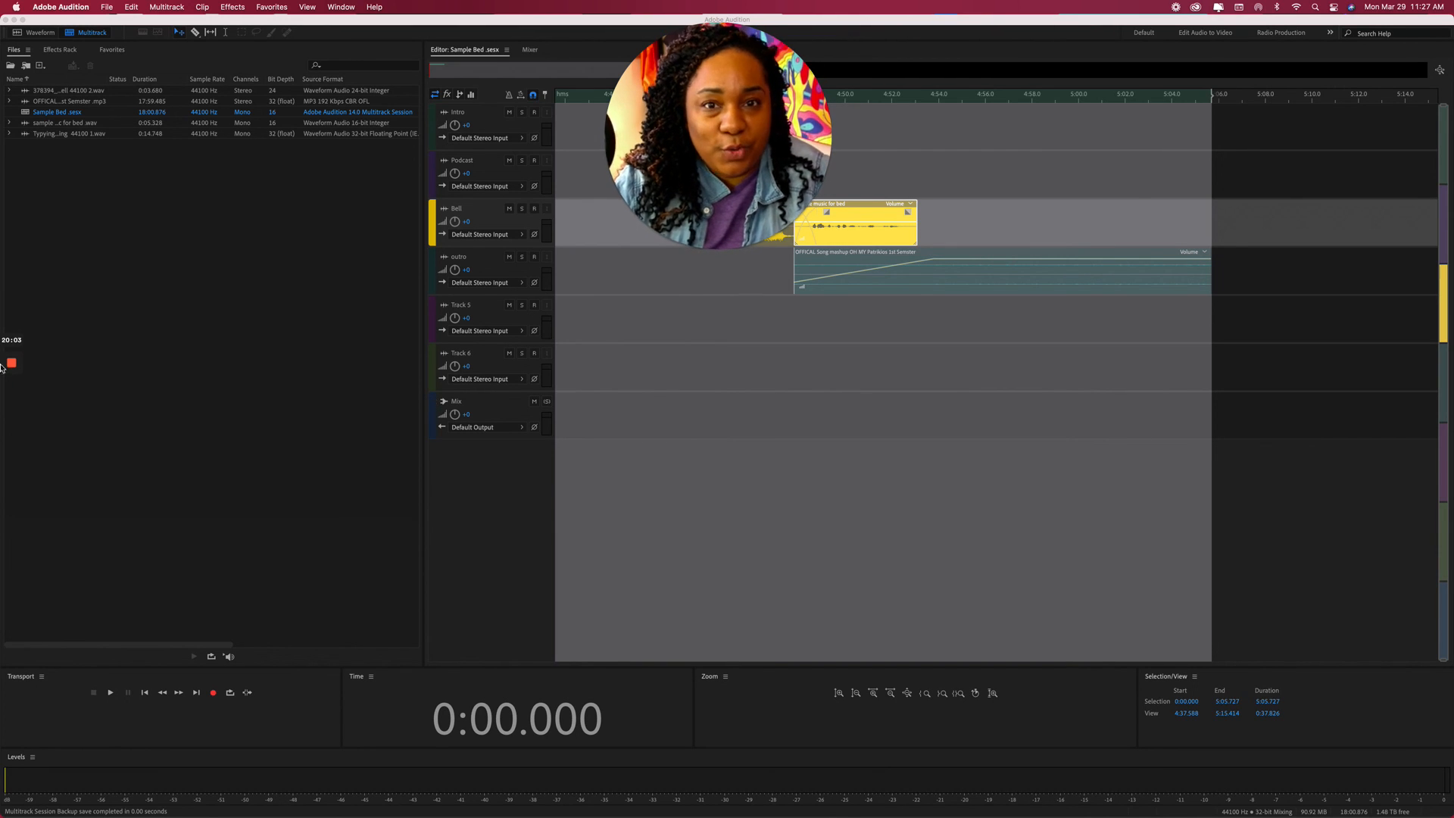
mouse_move(4, 372)
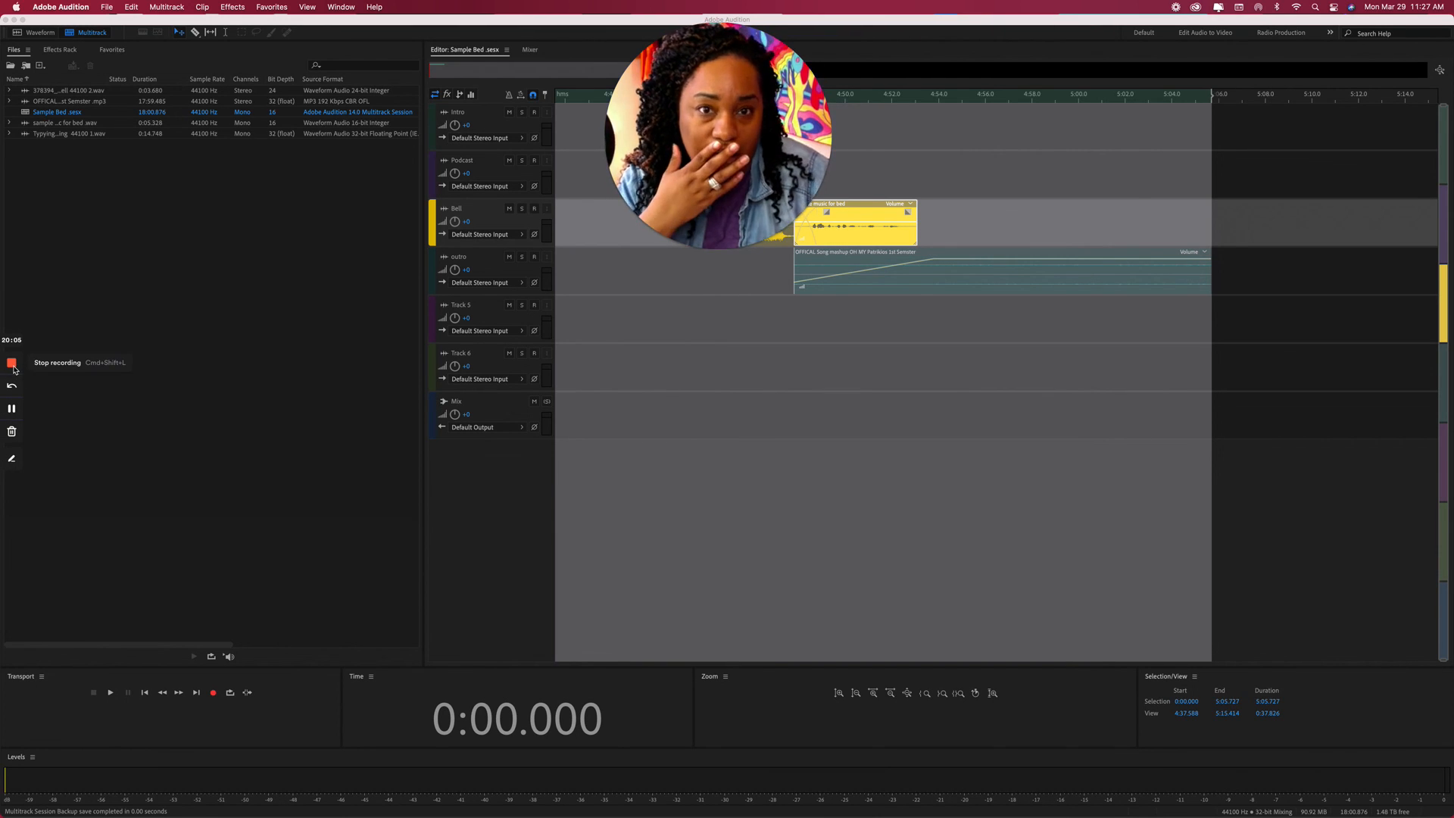